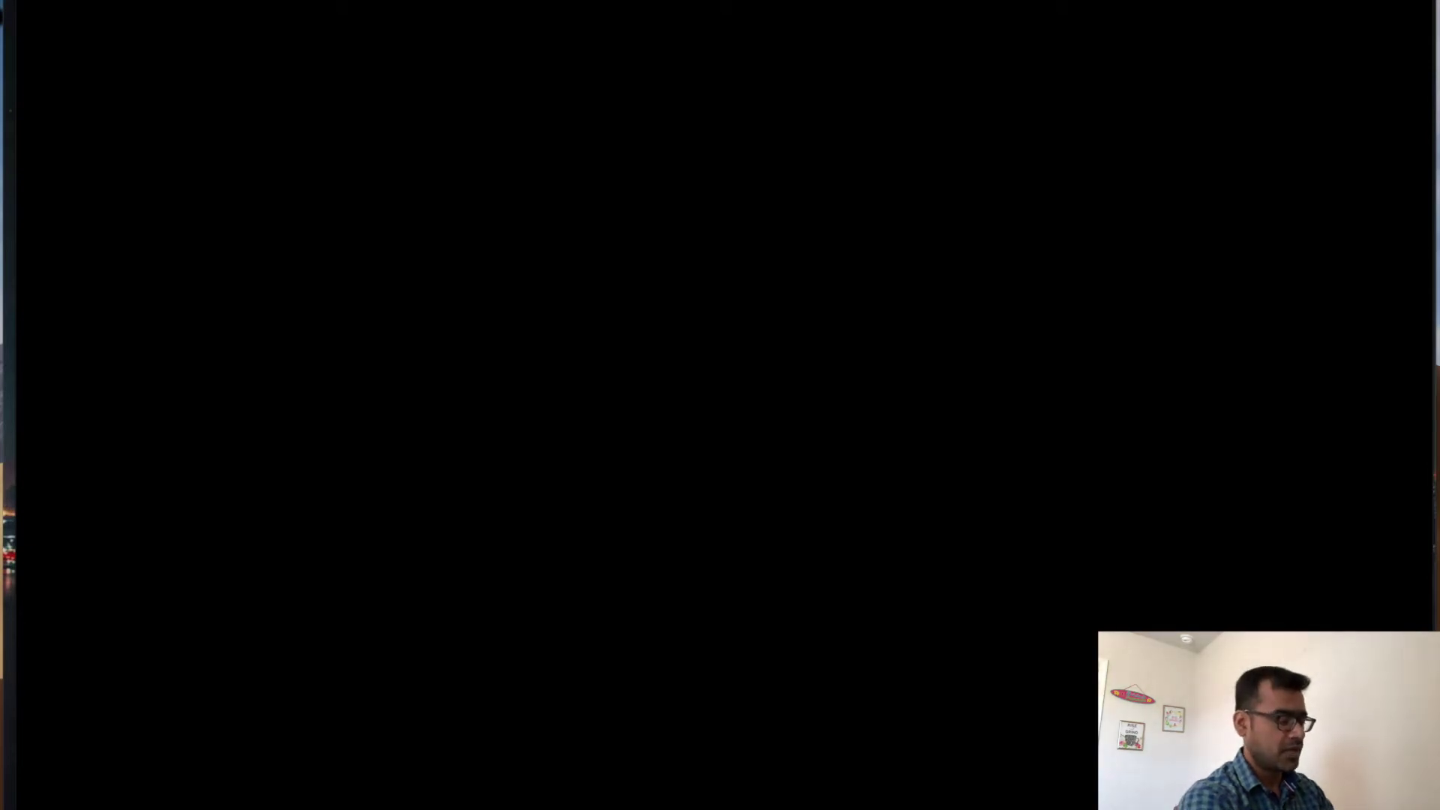
Enter privileged mode on the switch with the enable password and set the terminal length to 0
key("Return")
type("en")
key("Return")
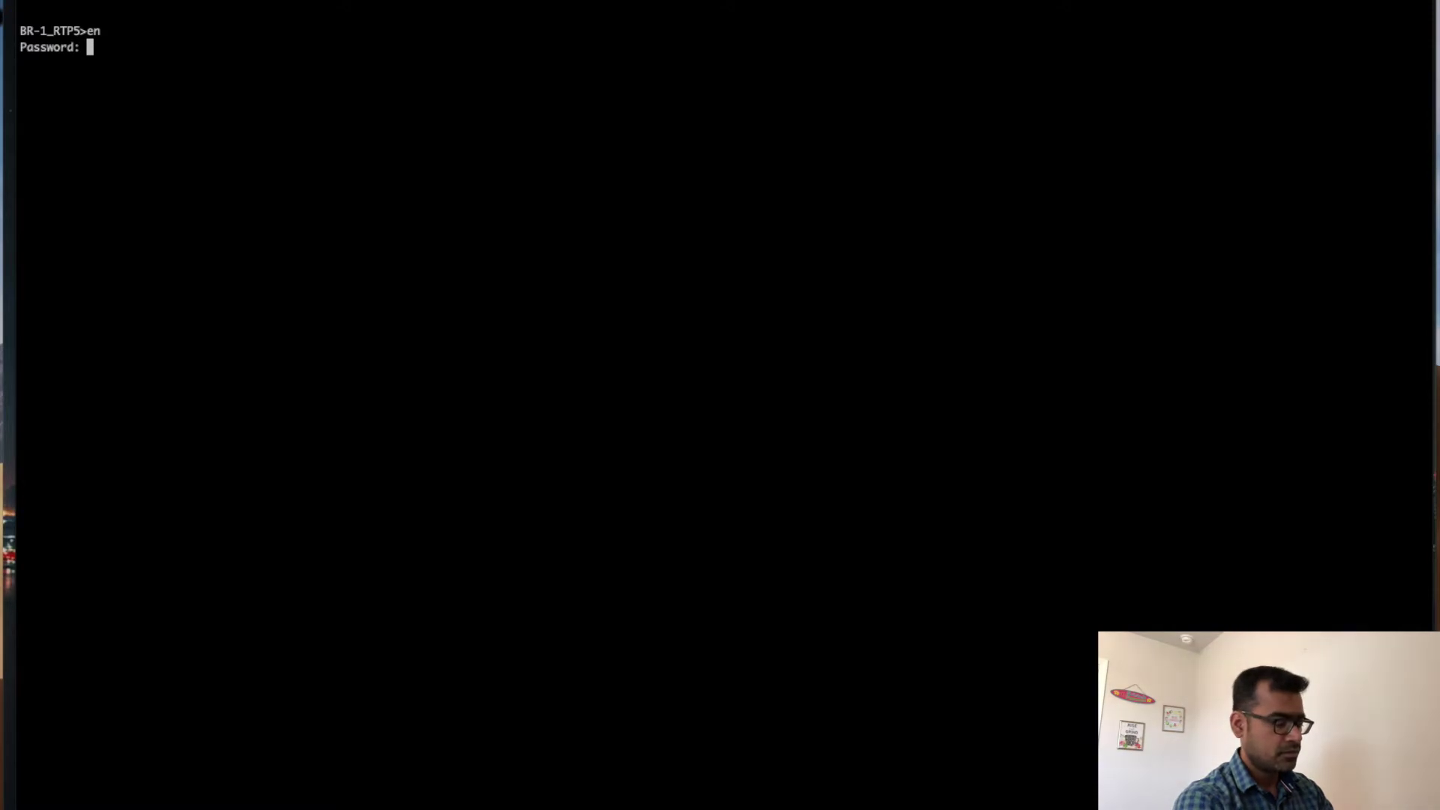
key("Return")
key("Return")
key("Return")
type("term le 0")
key("Return")
key("Return")
key("Return")
Display the switch's version information with "sh ver" and examine the software version in the switch table
type("sh")
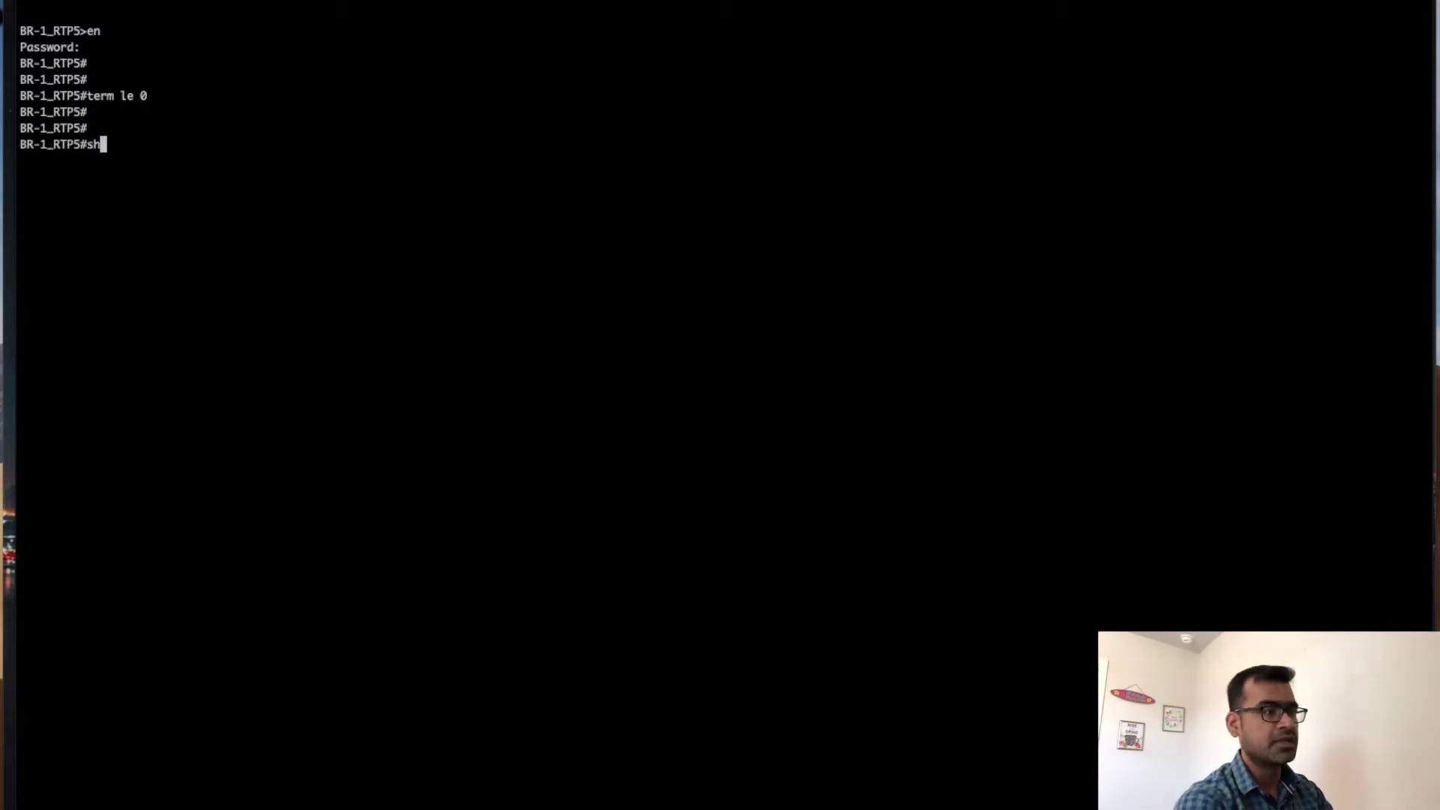
type(" ver")
key("Return")
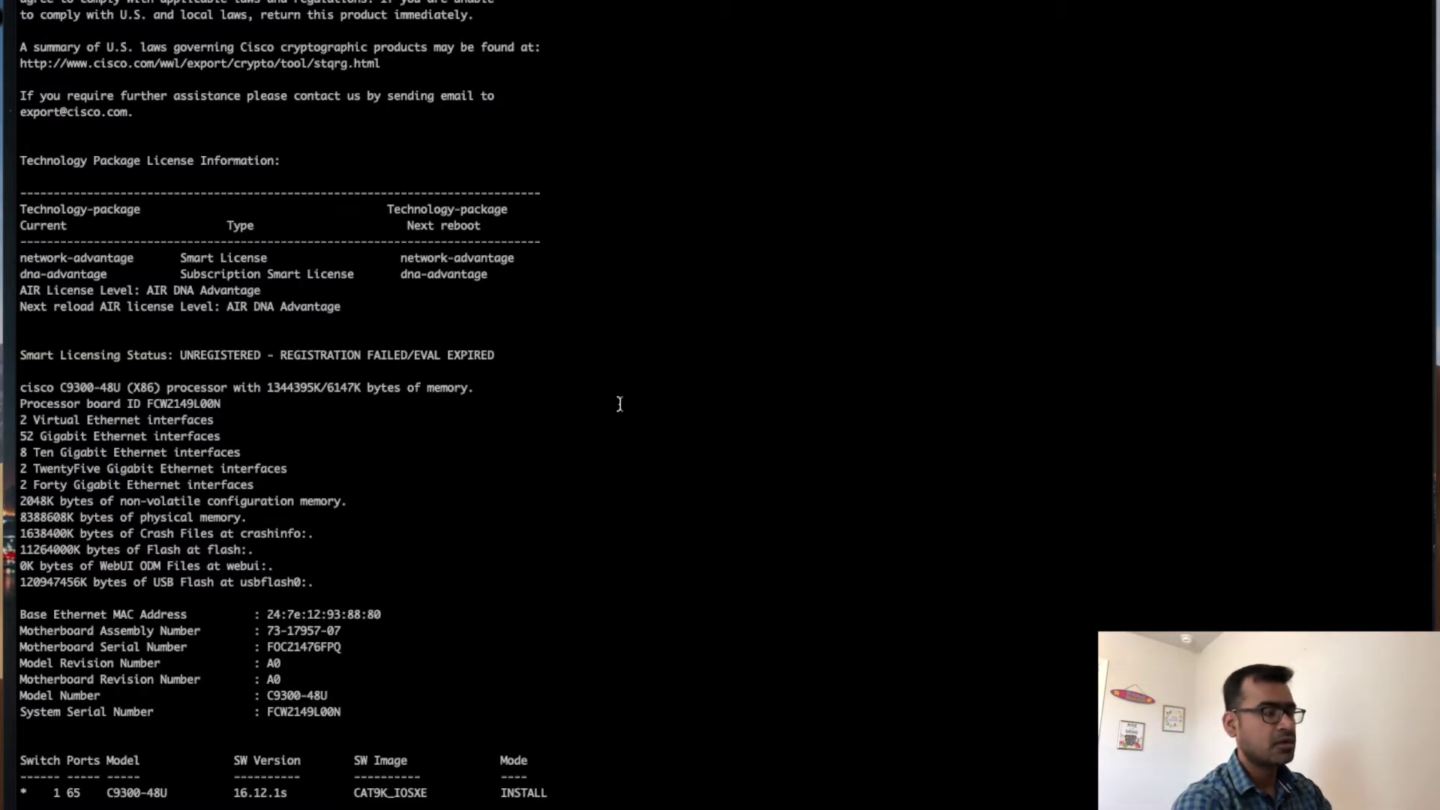
scroll(619, 404, "up", 5)
scroll(619, 404, "down", 5)
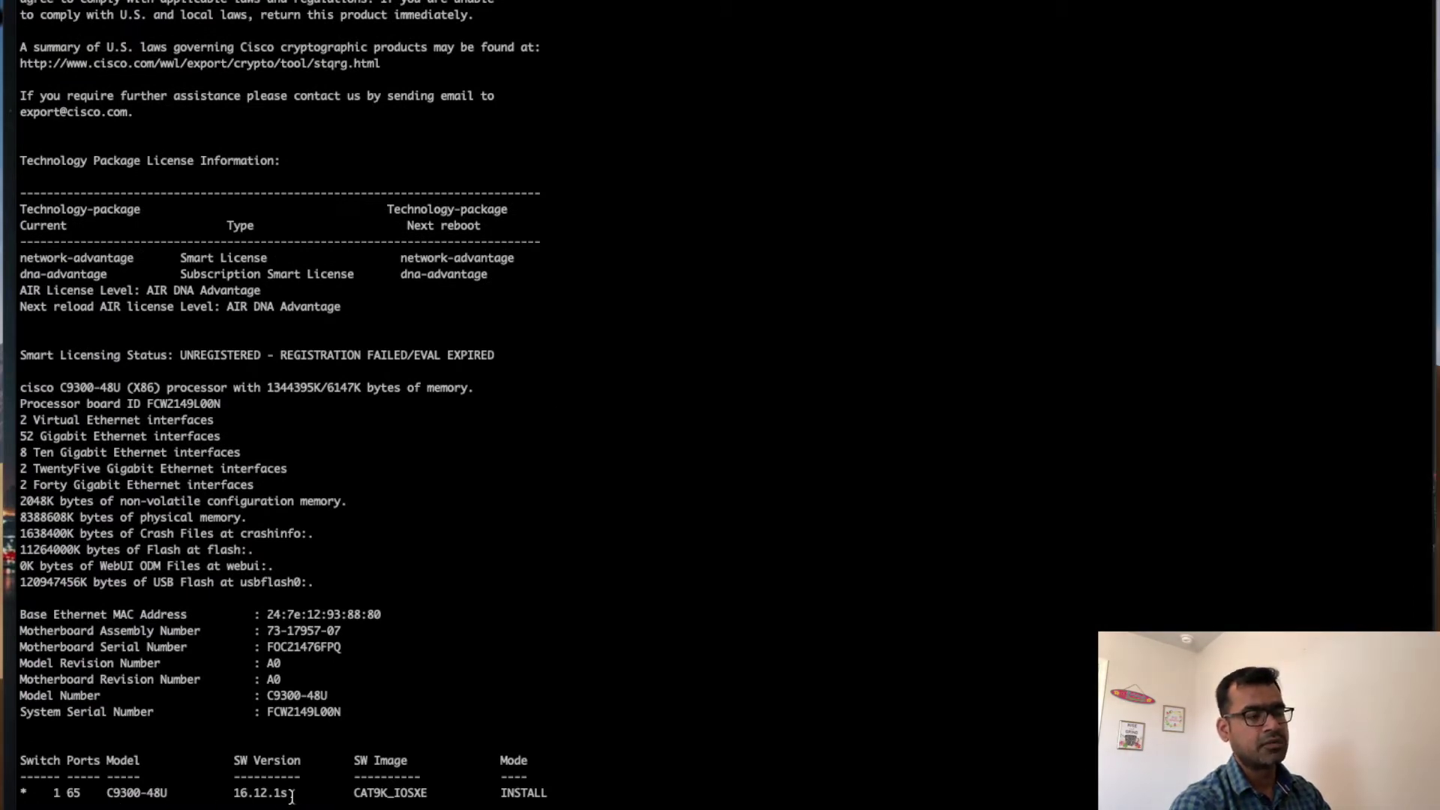
left_click_drag(293, 794, 232, 794)
left_click(665, 698)
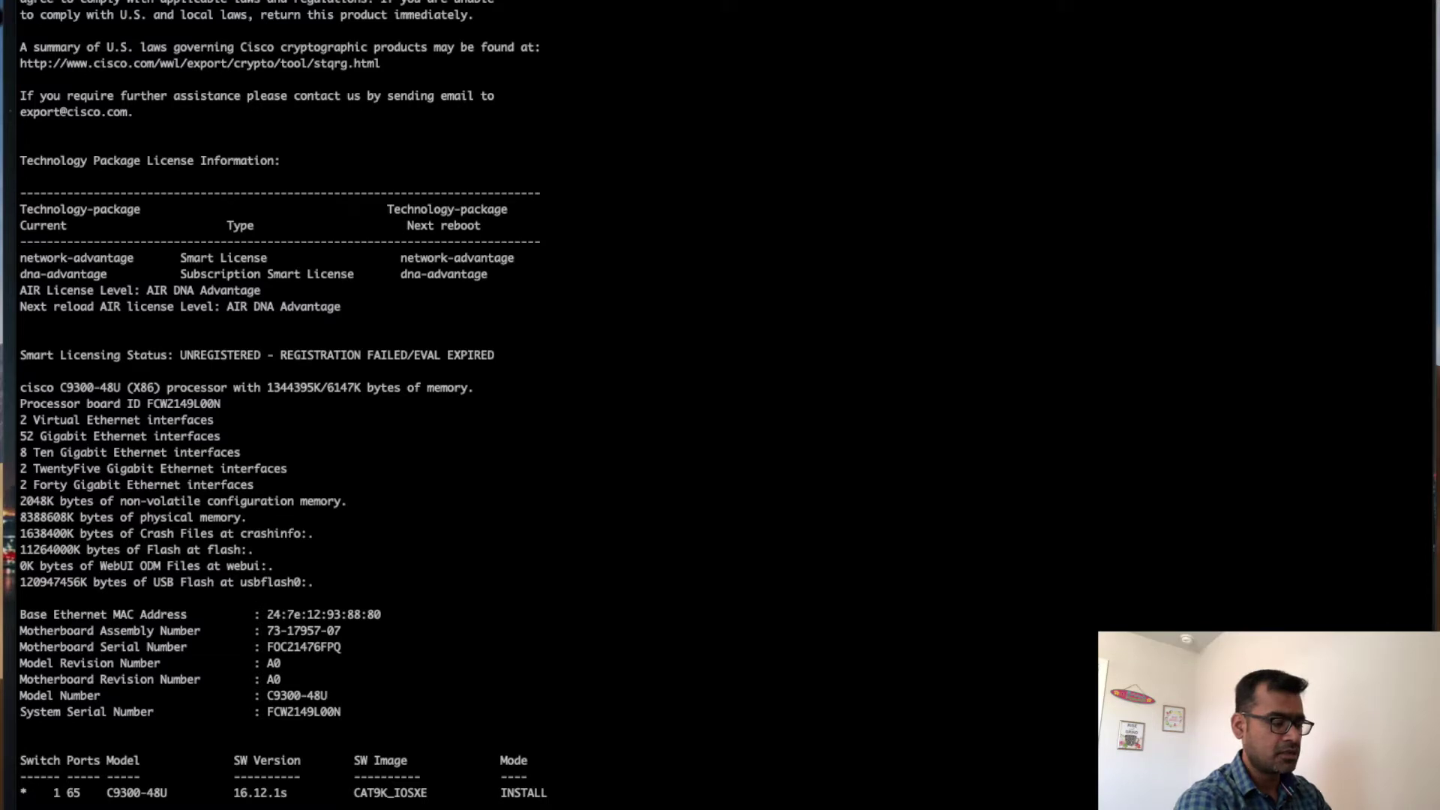
List the HTTP lines of the running configuration with "sh run | i http" and examine the HTTP server entries
scroll(720, 405, "down", 3)
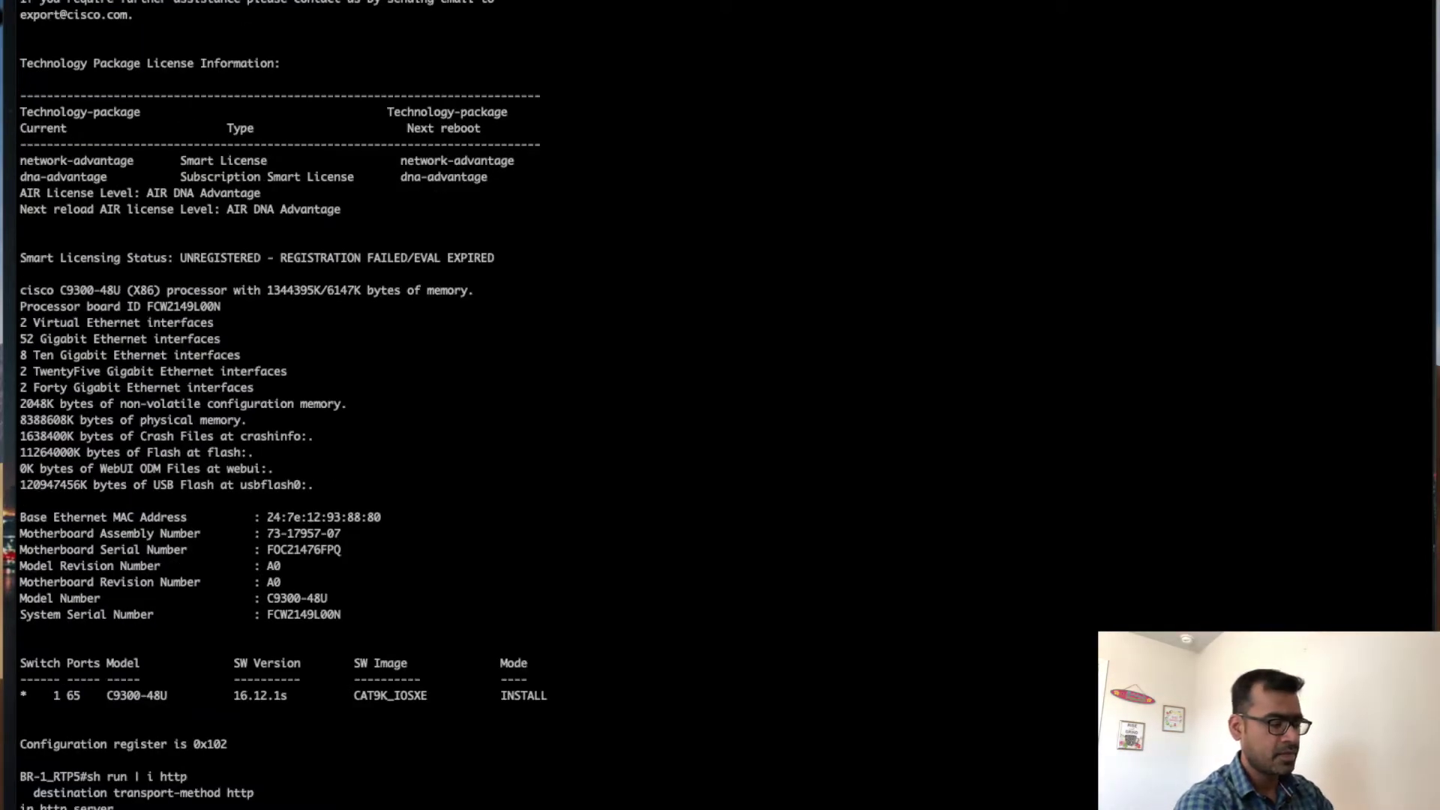
left_click_drag(25, 806, 116, 807)
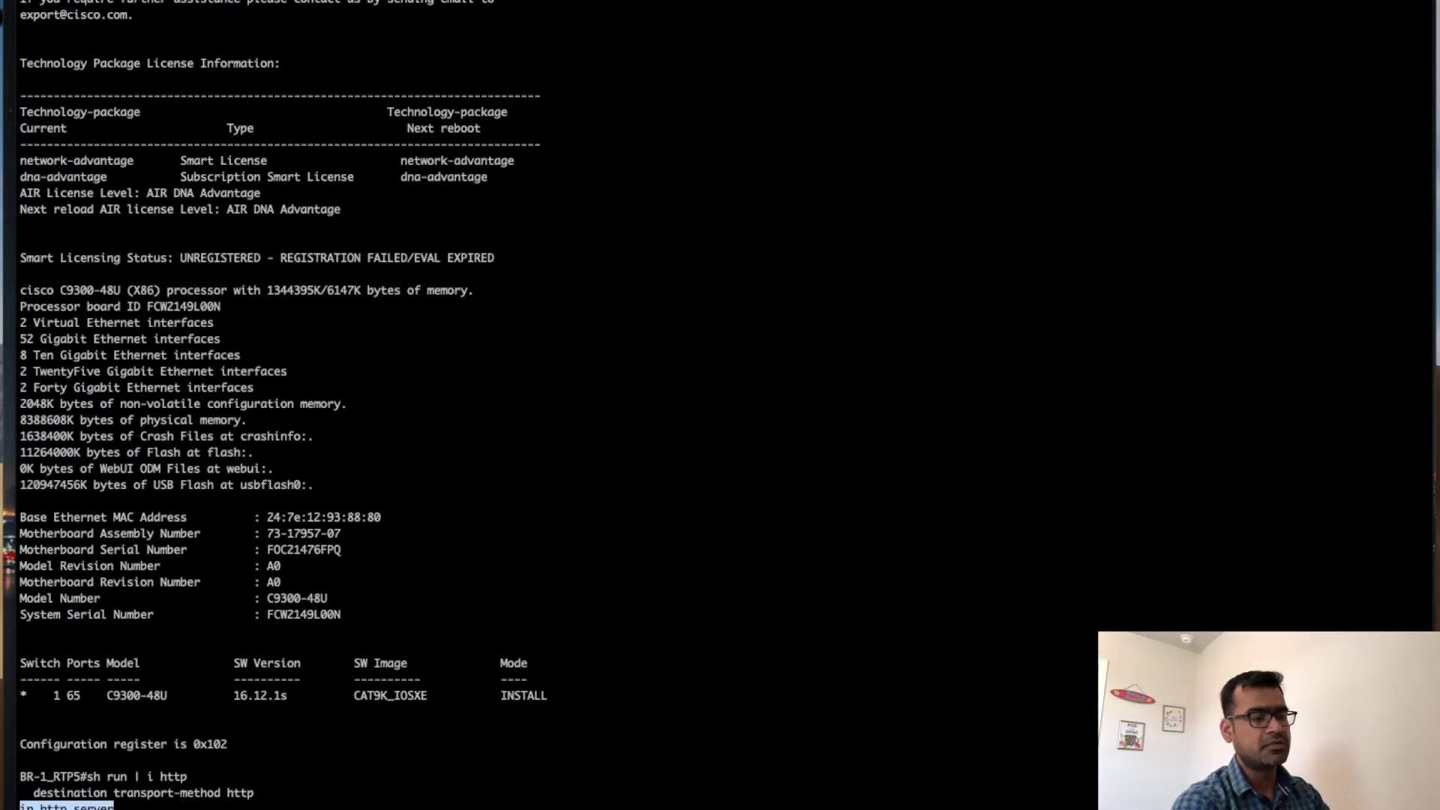
left_click(116, 807)
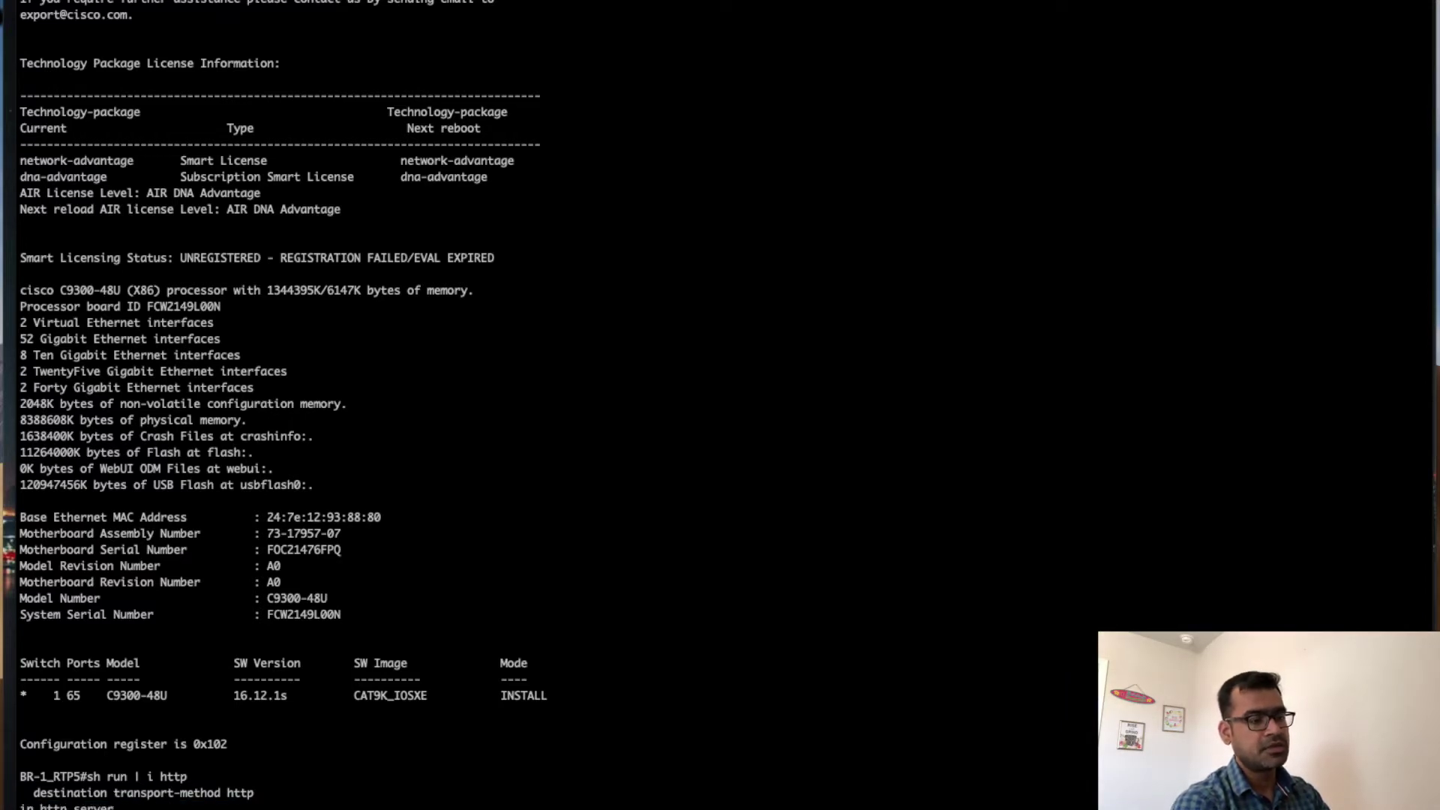
left_click_drag(54, 807, 64, 808)
left_click(64, 807)
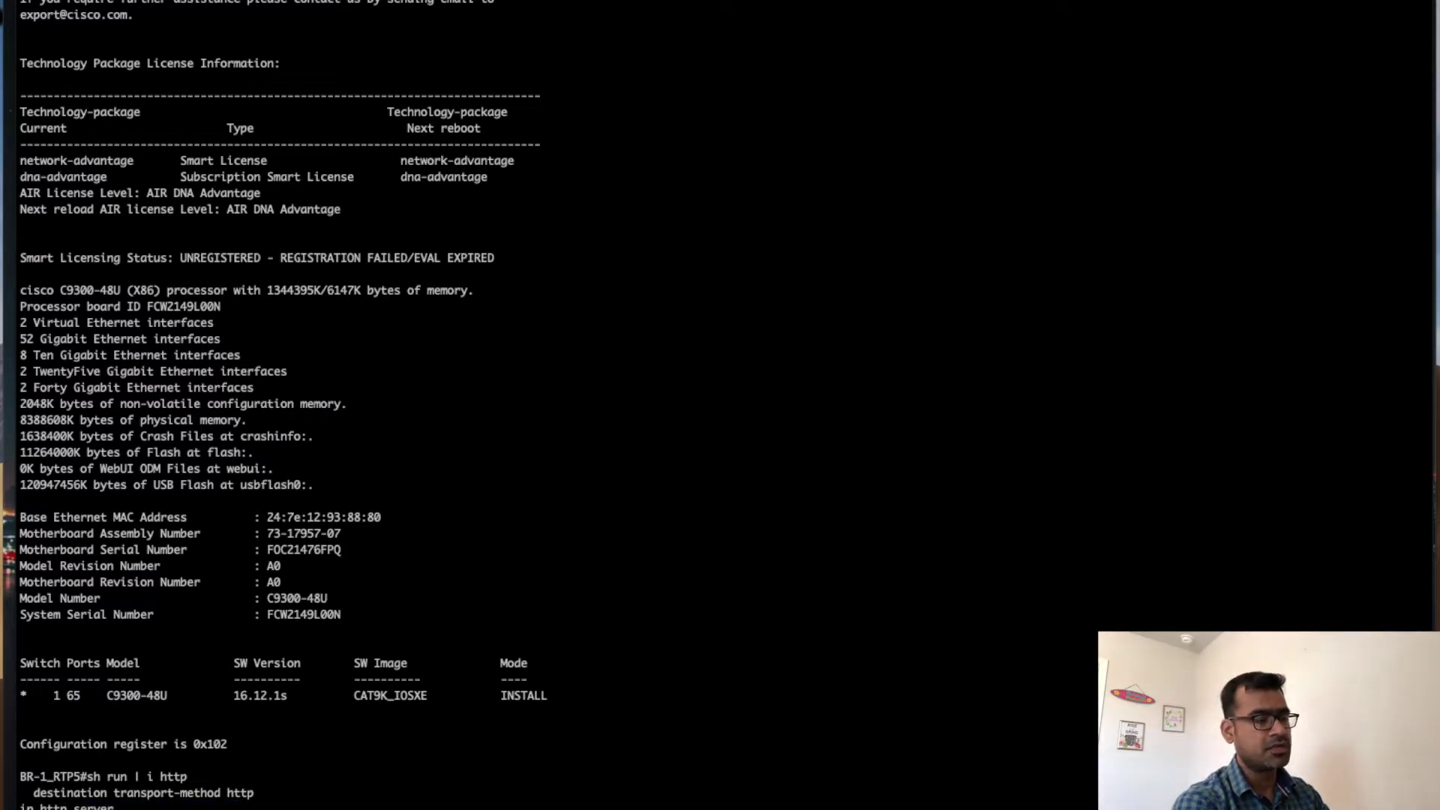
left_click_drag(18, 806, 21, 809)
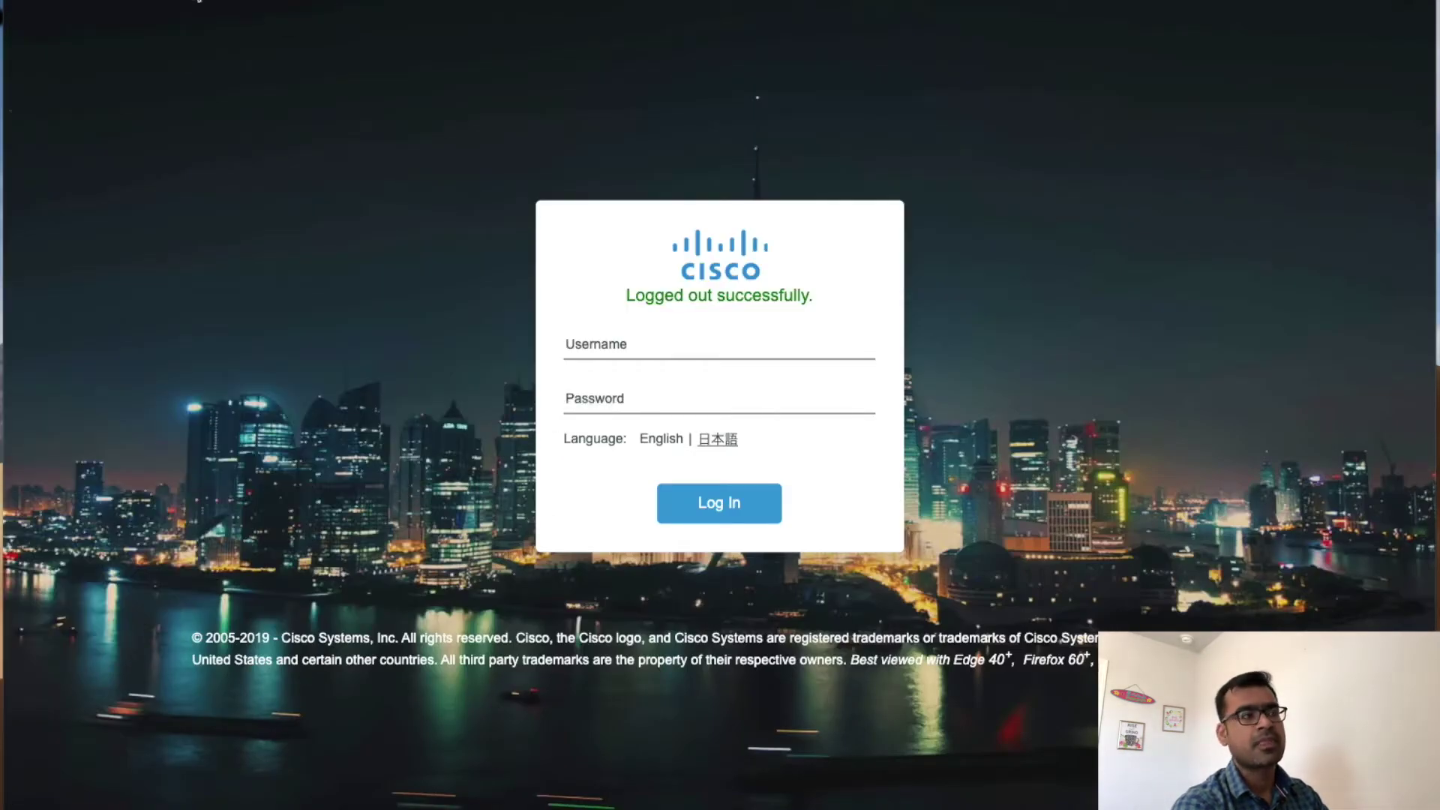
Switch to the switch's web interface and log in as dnac with the account password
key("Tab")
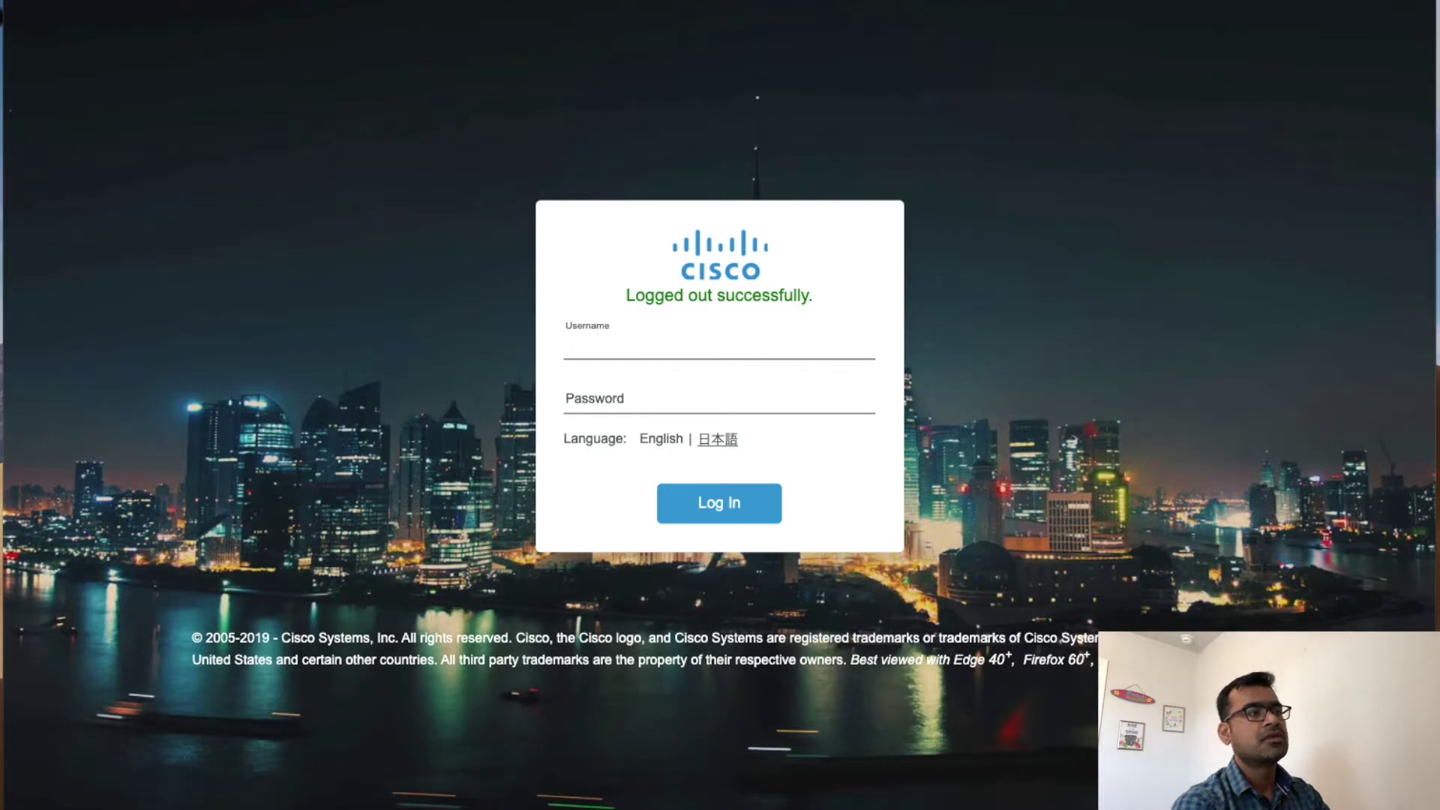
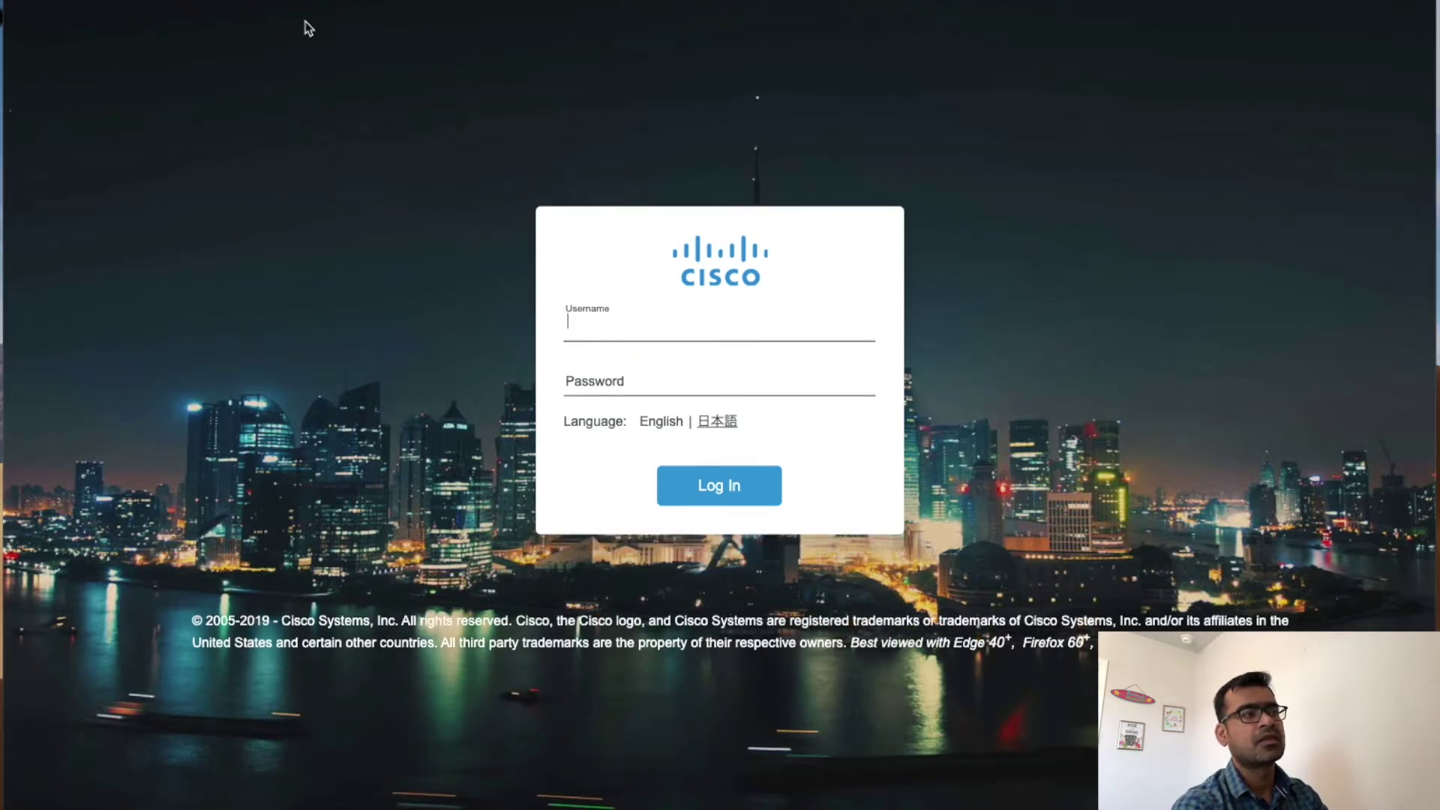
type("dnac")
key("Tab")
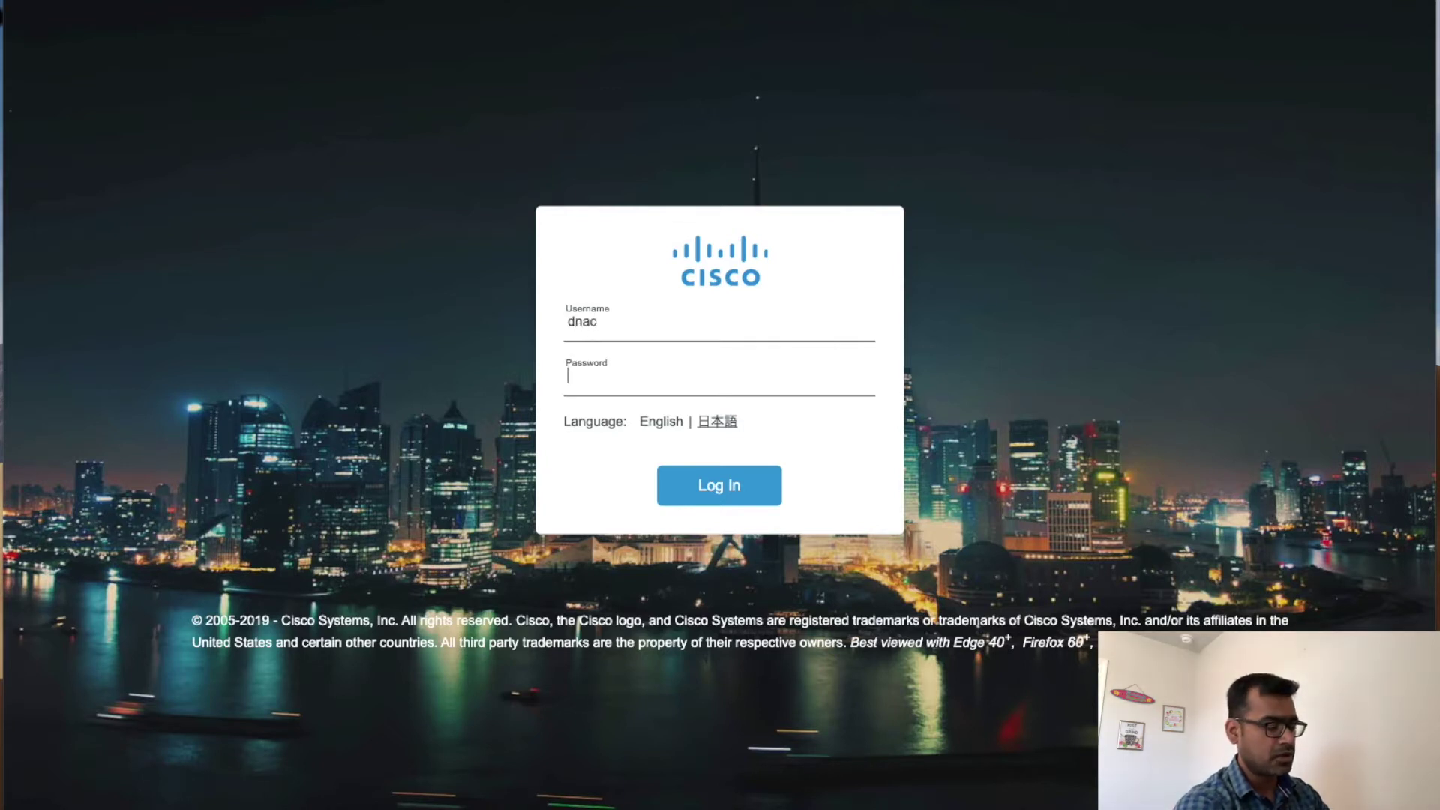
type("••••••••")
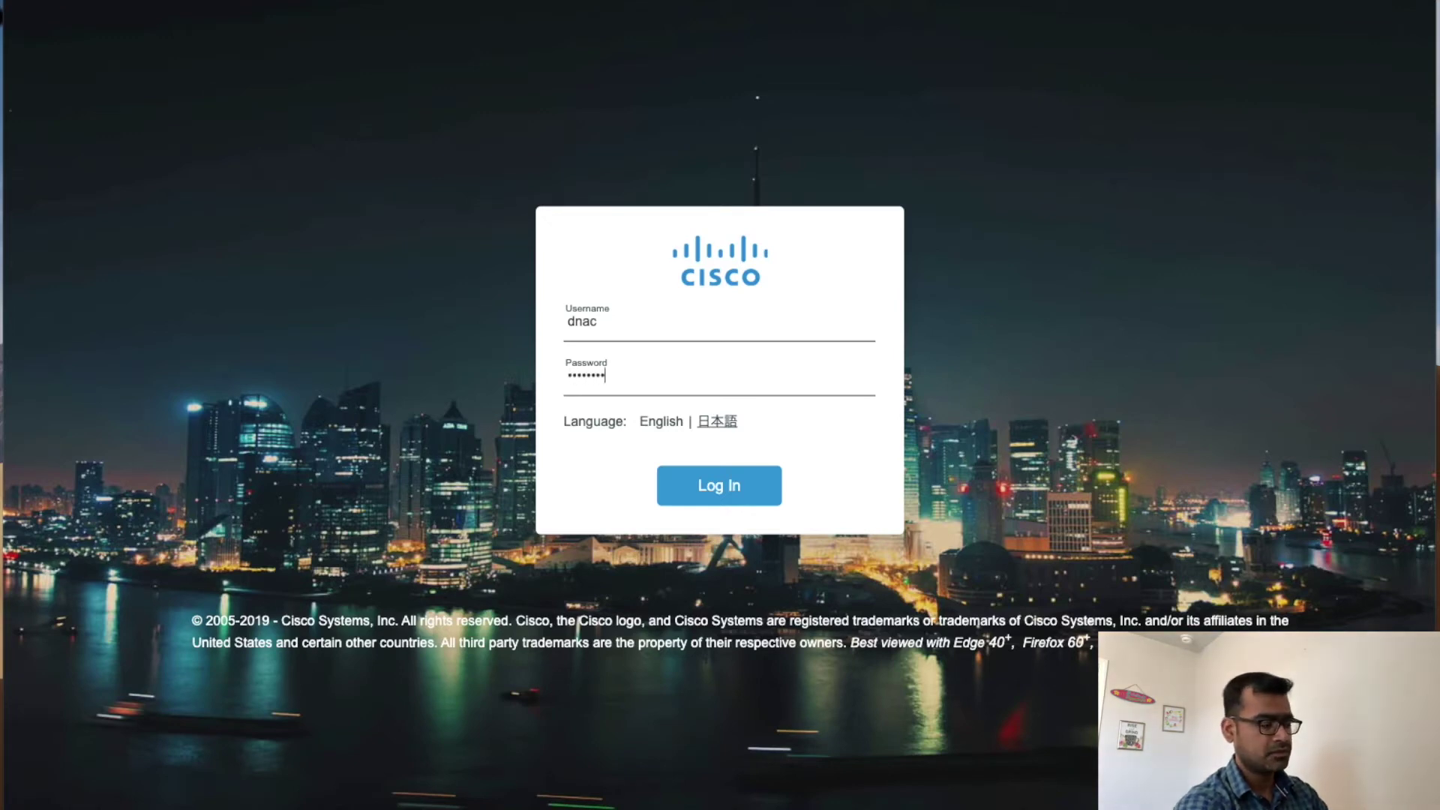
key("Return")
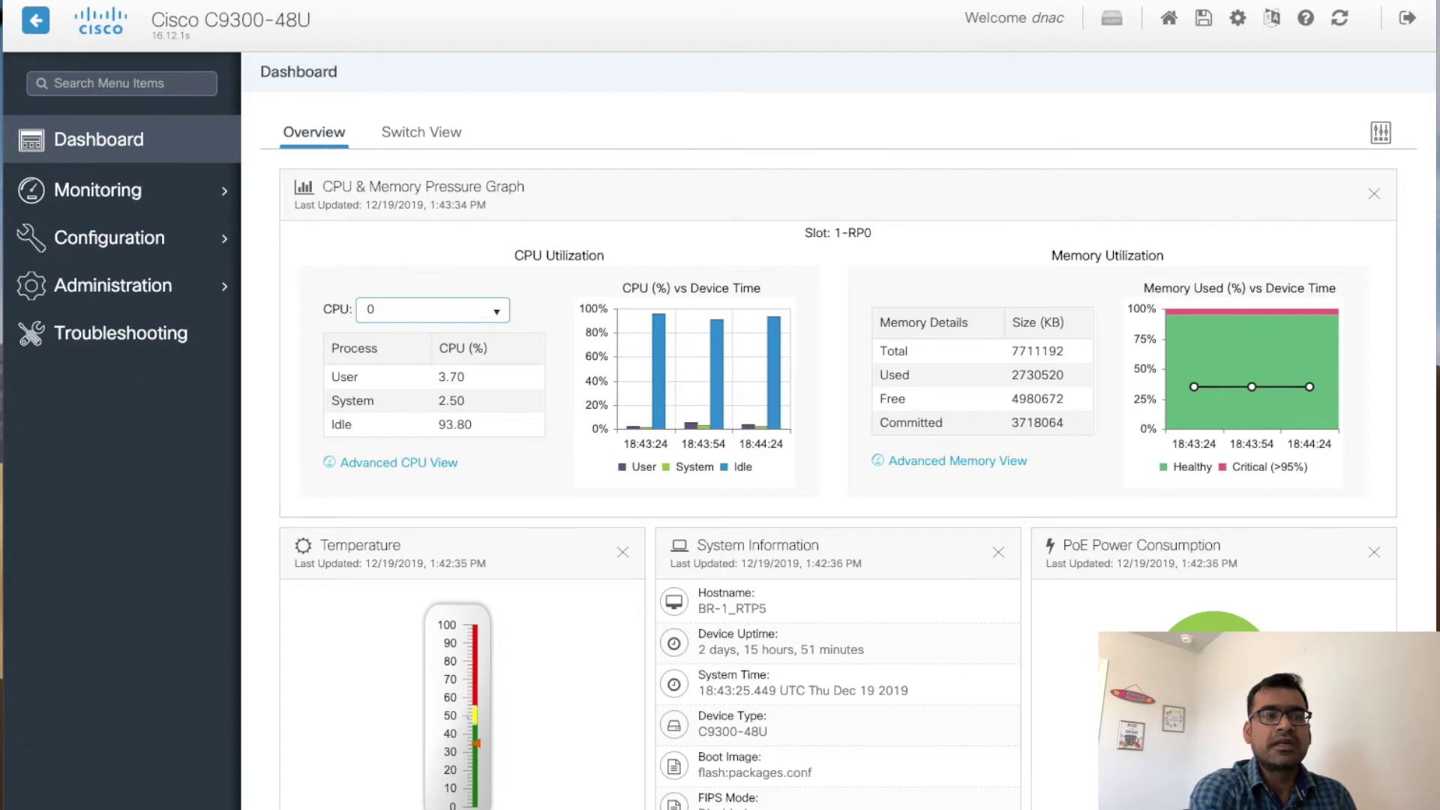
Examine the port status in the dashboard's Switch View and return to the Overview
left_click(435, 136)
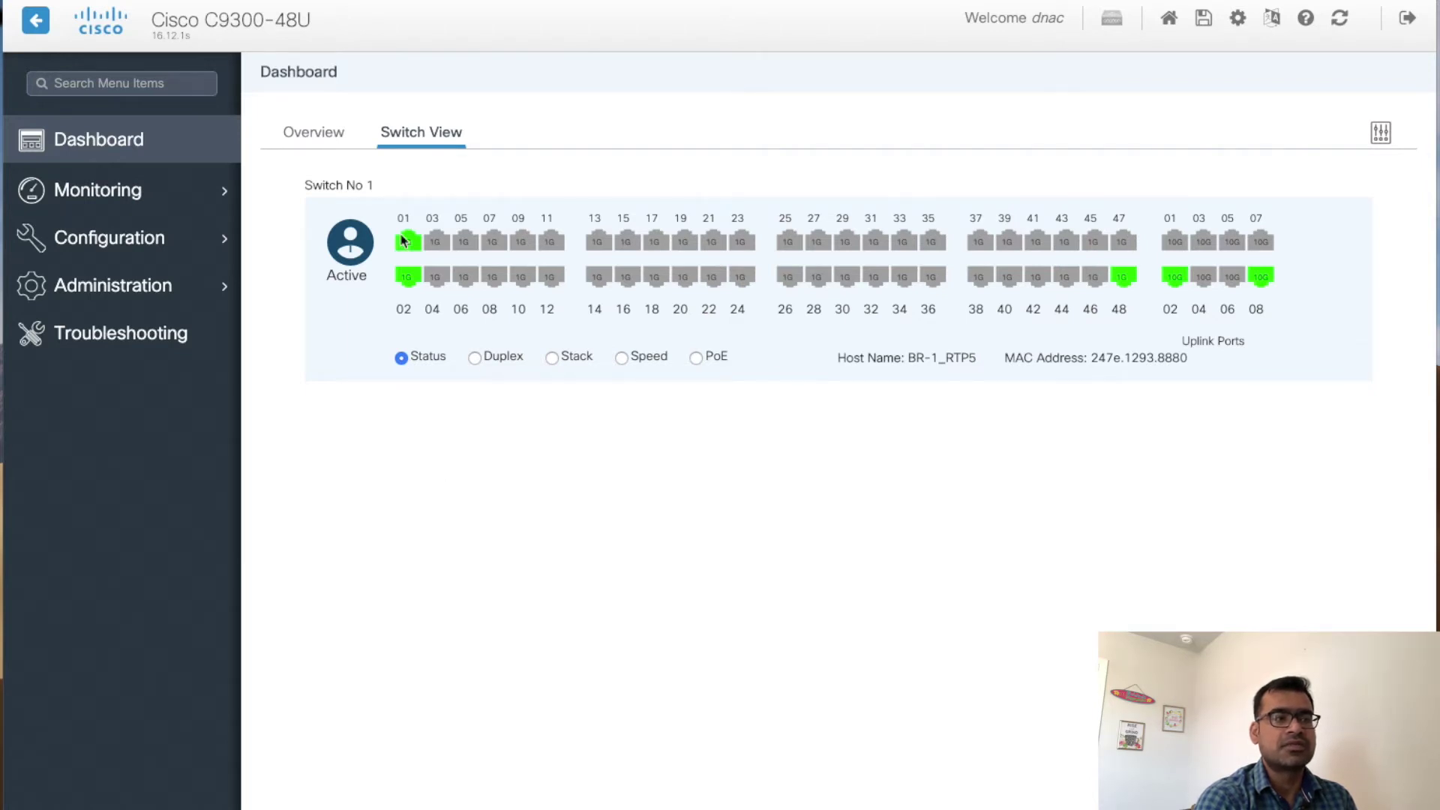
left_click(331, 140)
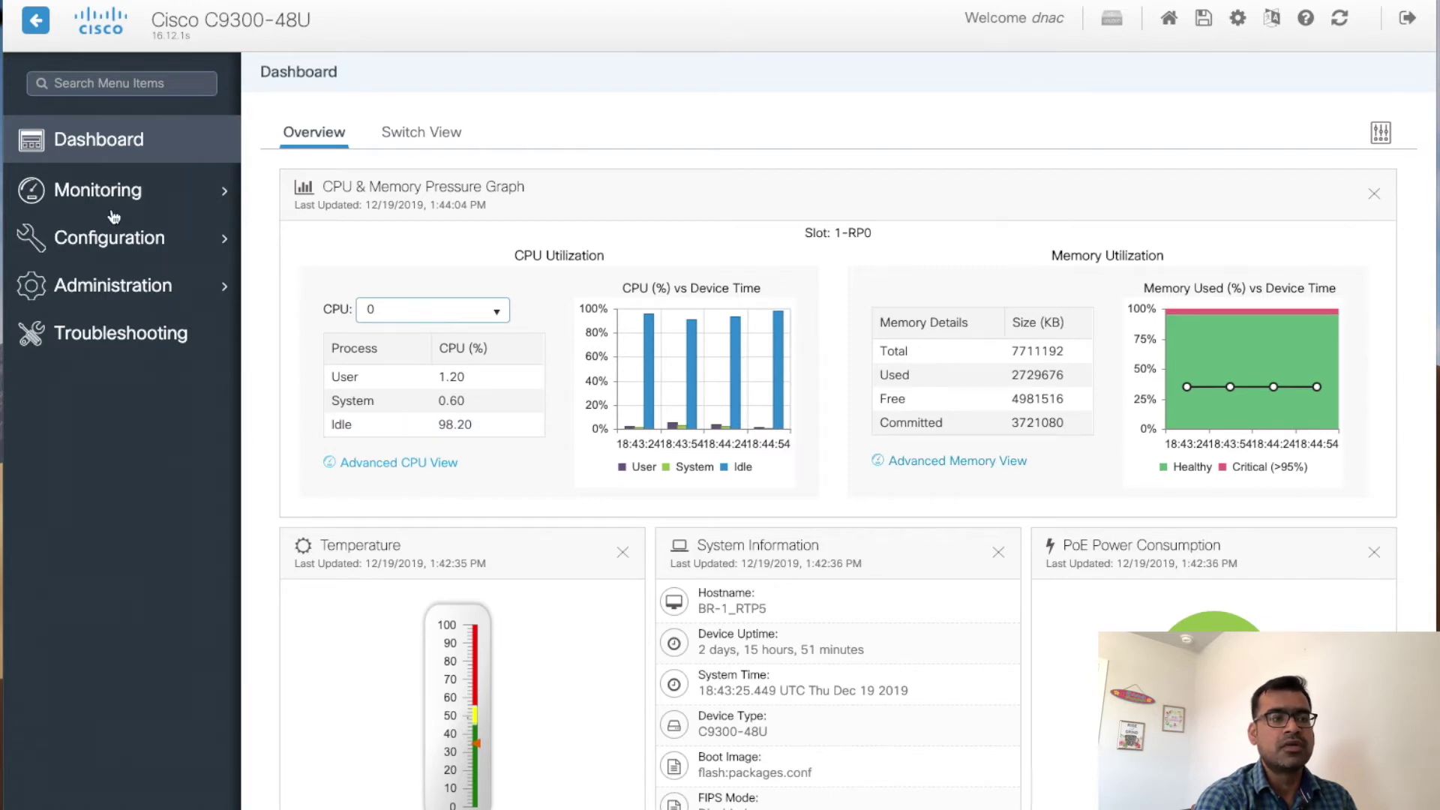
mouse_move(174, 209)
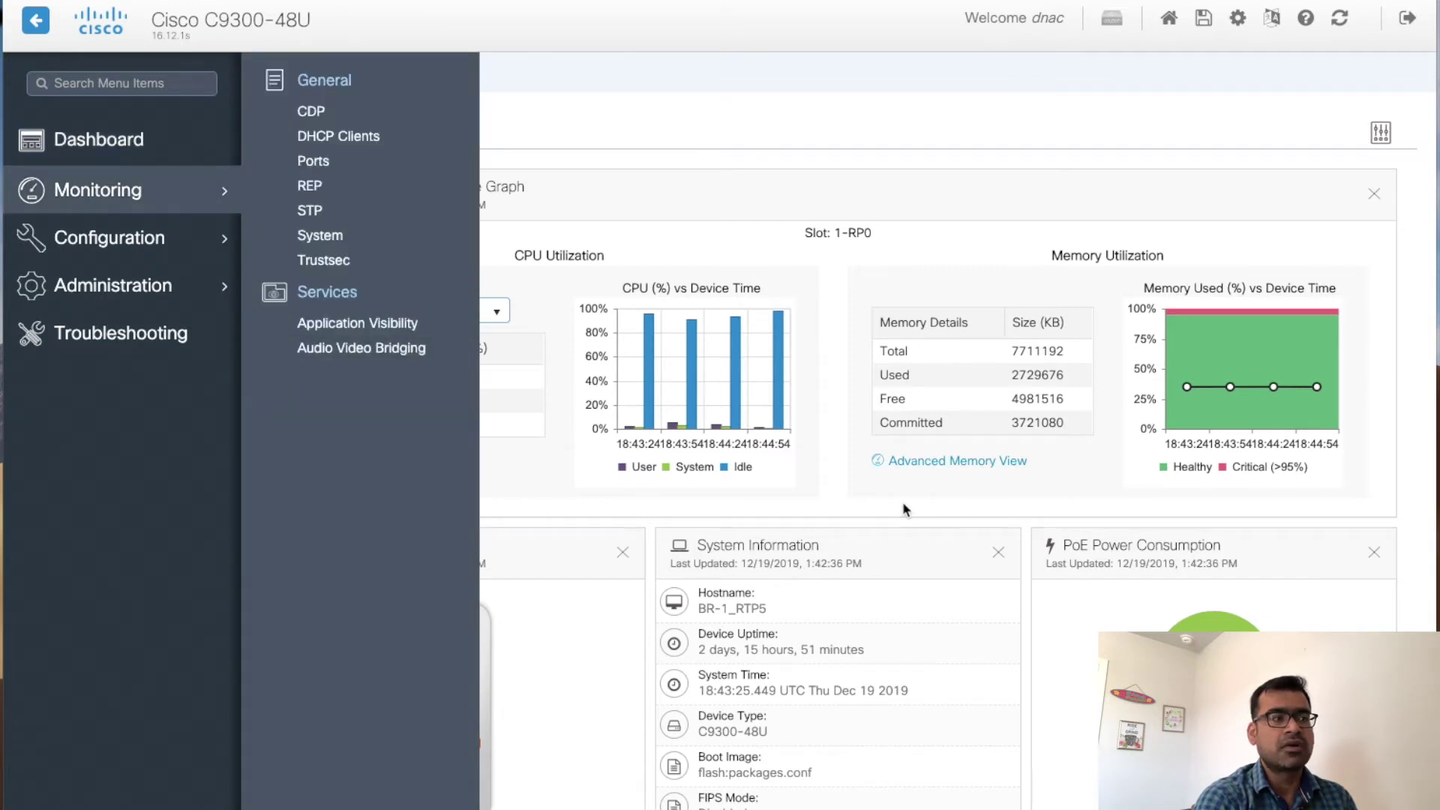
Open the advanced memory view from the dashboard and examine the system's inventory details
left_click(935, 462)
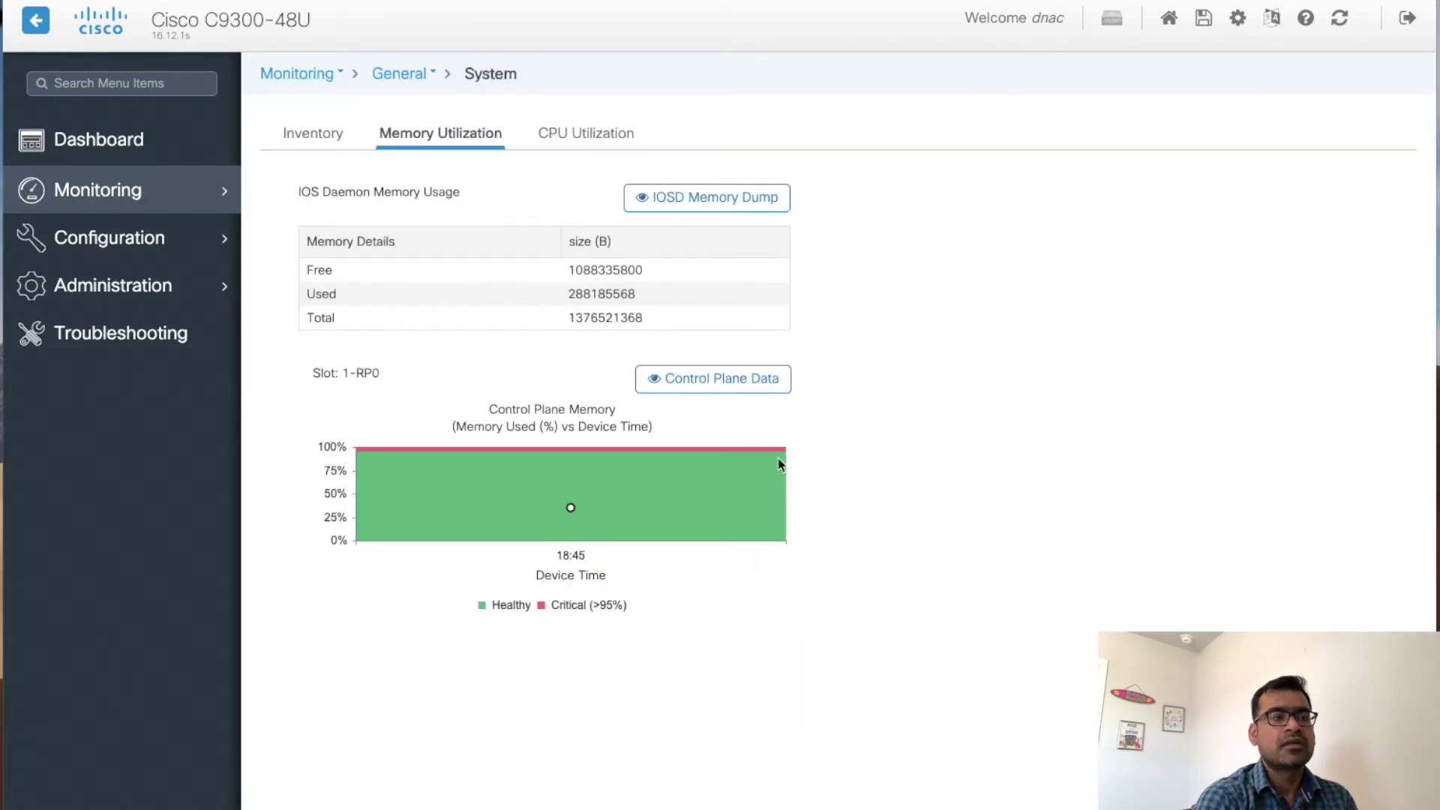
left_click(310, 140)
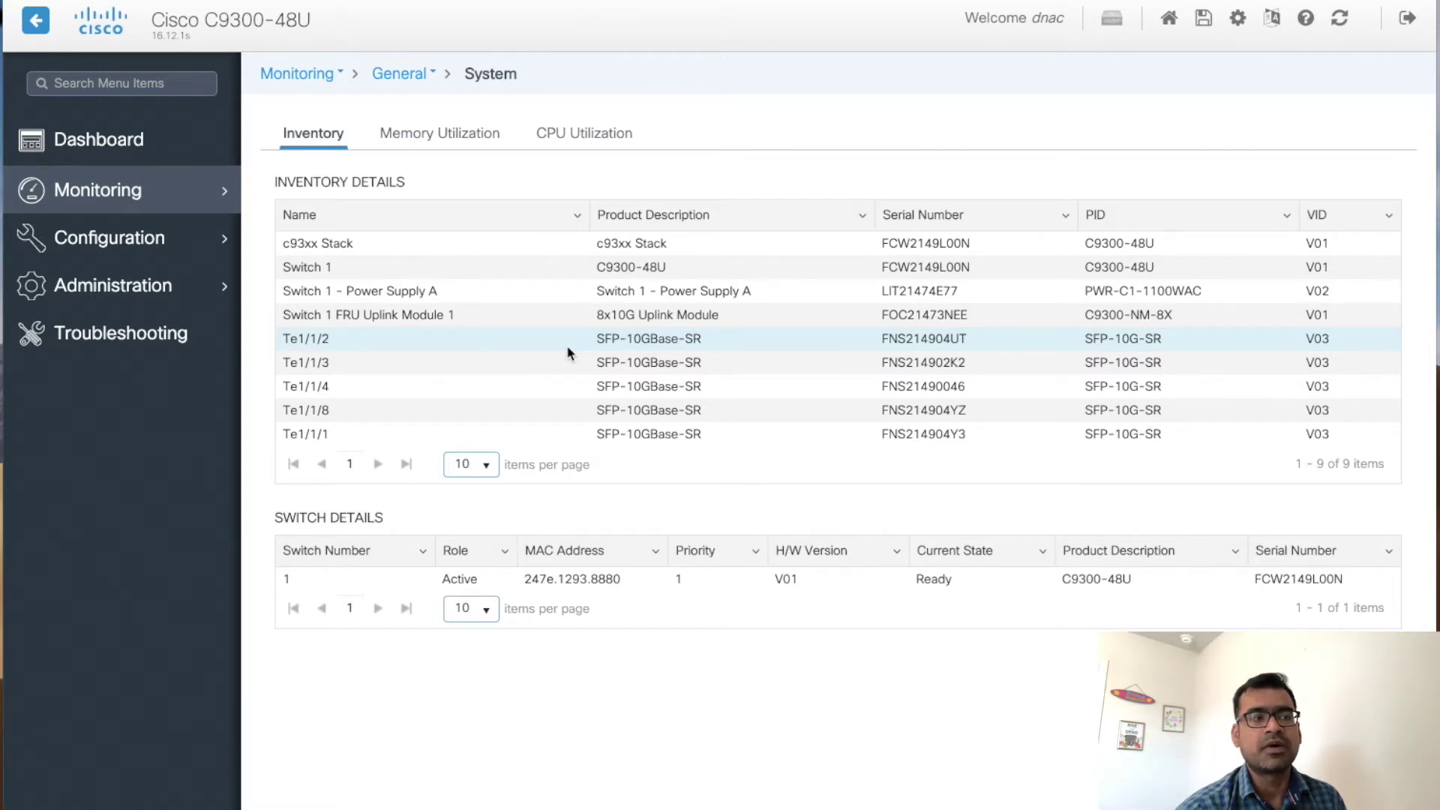
View the control plane data under Memory Utilization and close its window
left_click(477, 146)
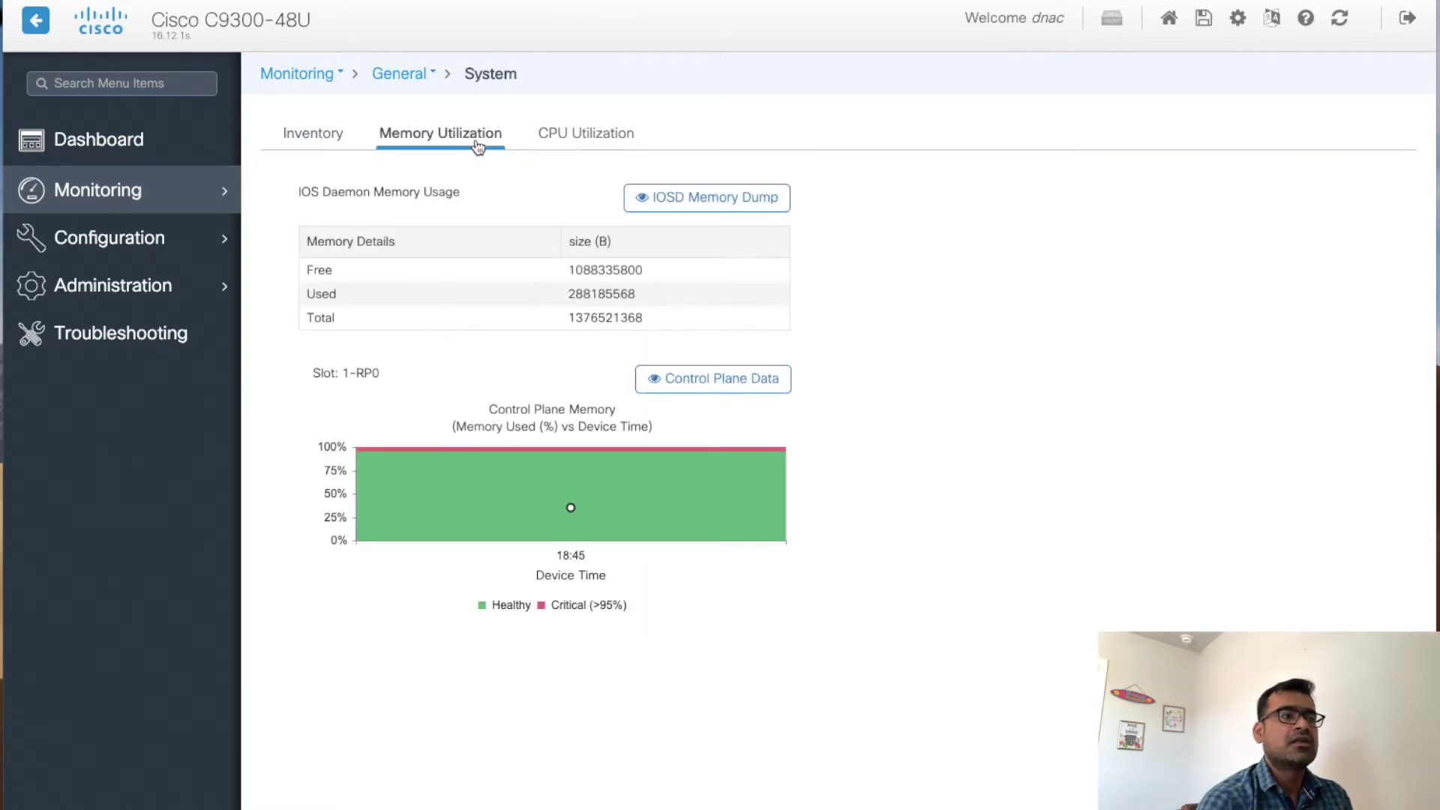
left_click(732, 390)
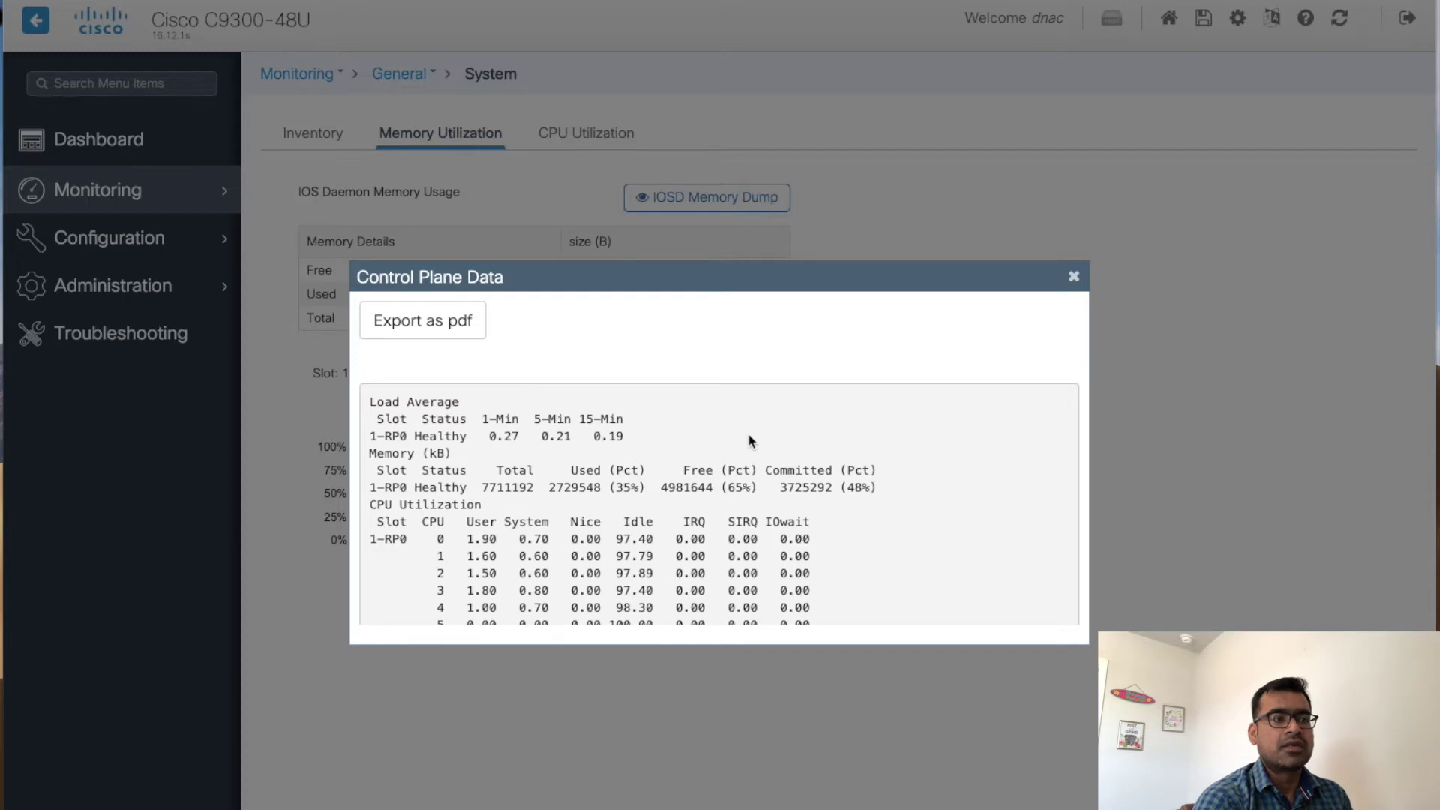
left_click(1074, 276)
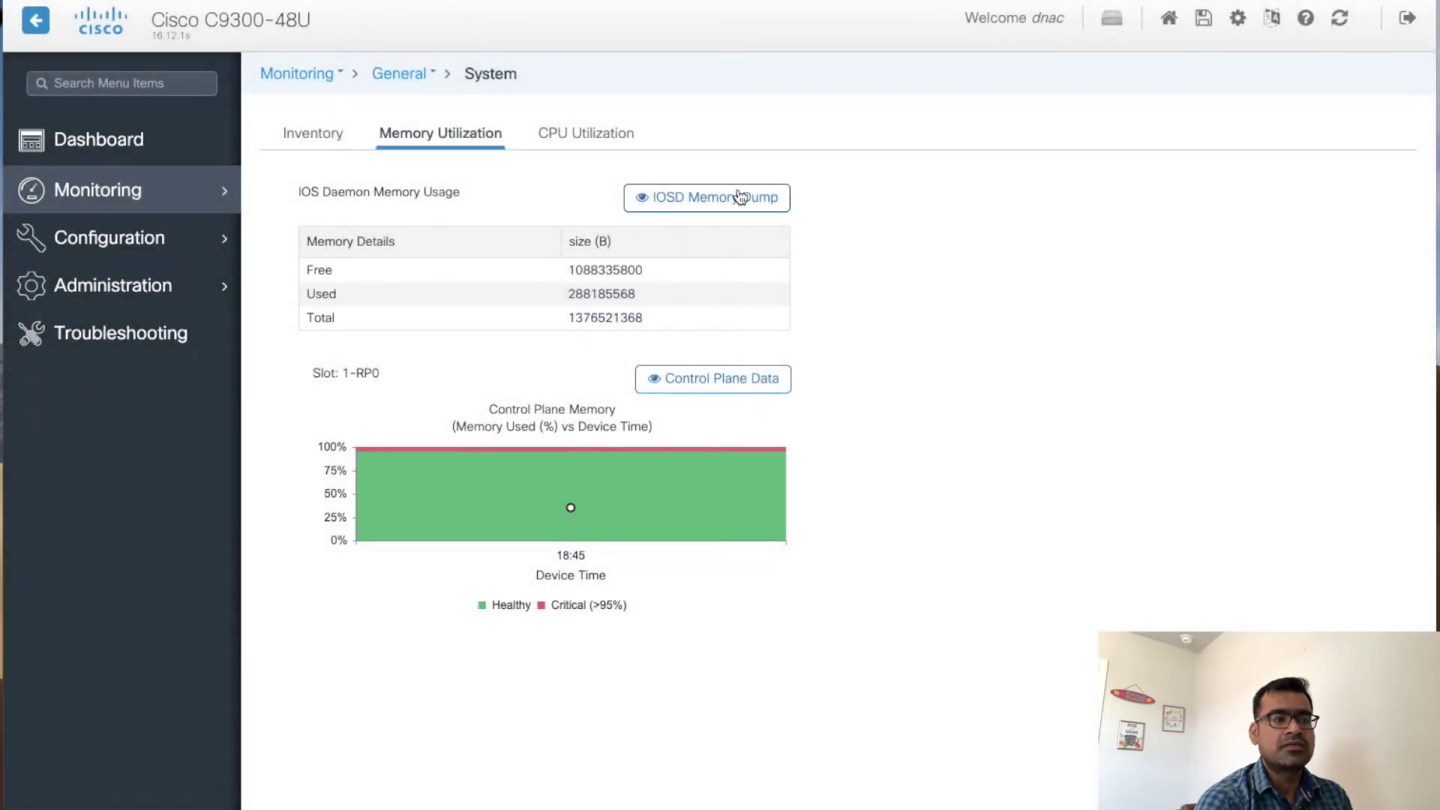
Examine the IOSD memory dump with 100 items per page and close it
left_click(739, 196)
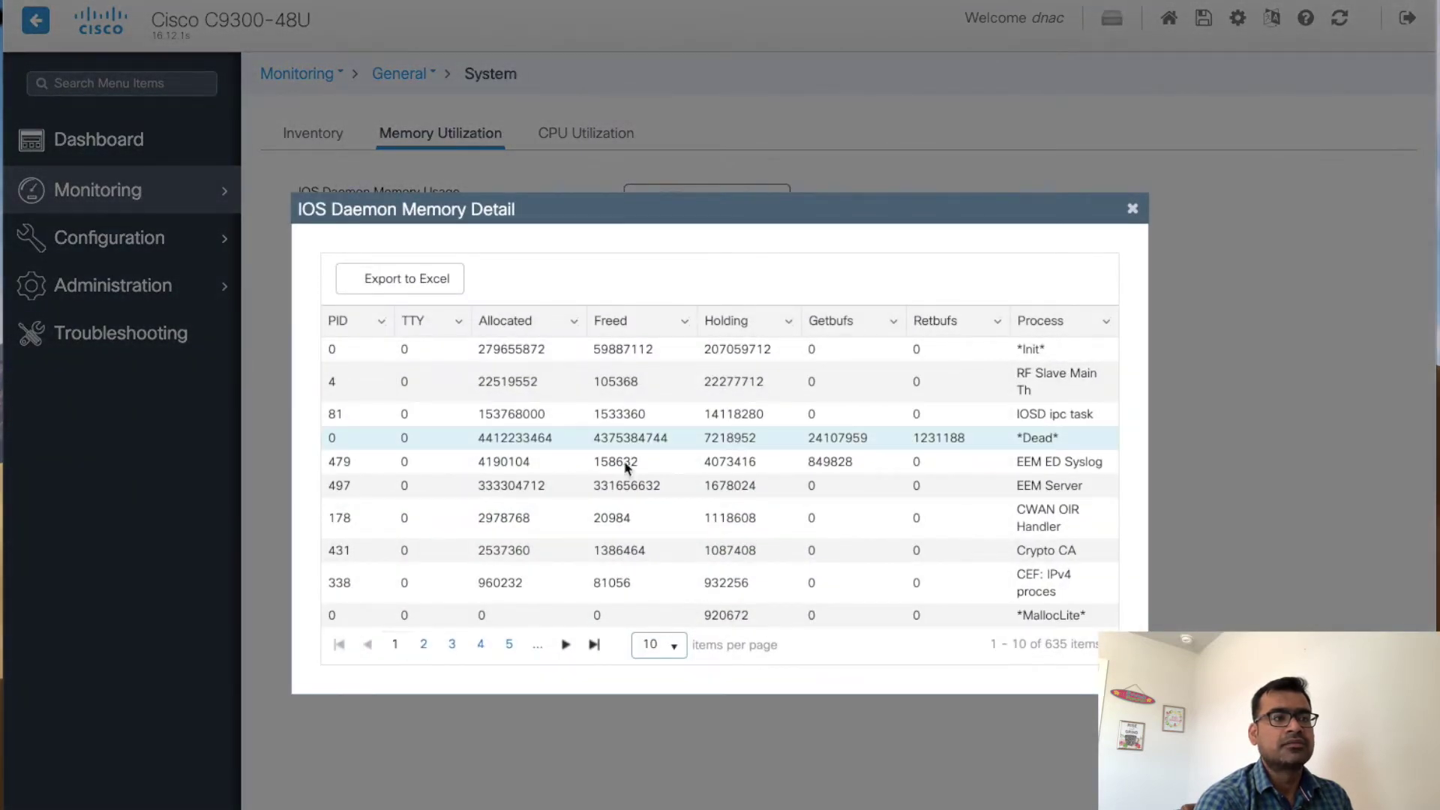
left_click(674, 653)
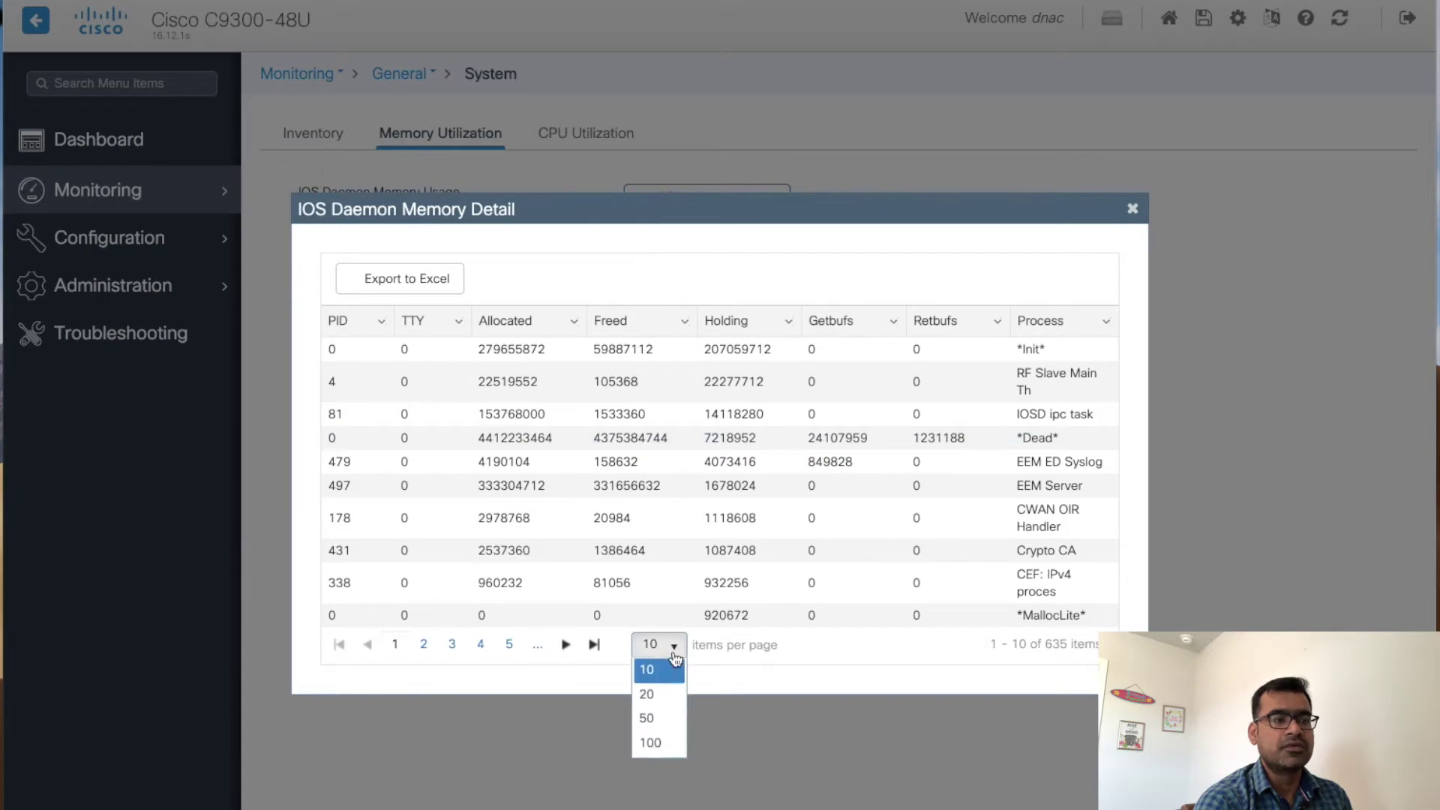
left_click(650, 738)
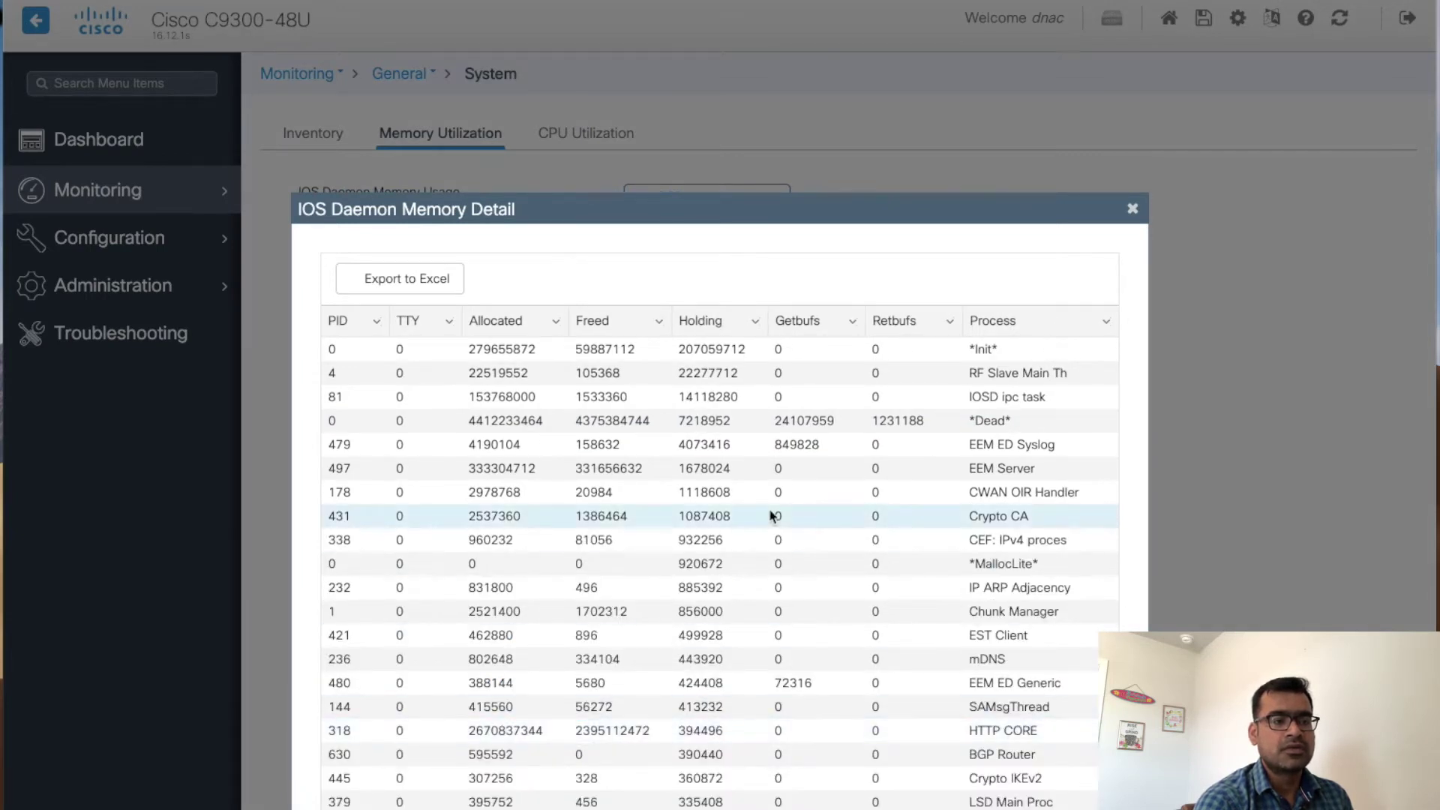
scroll(771, 513, "down", 4)
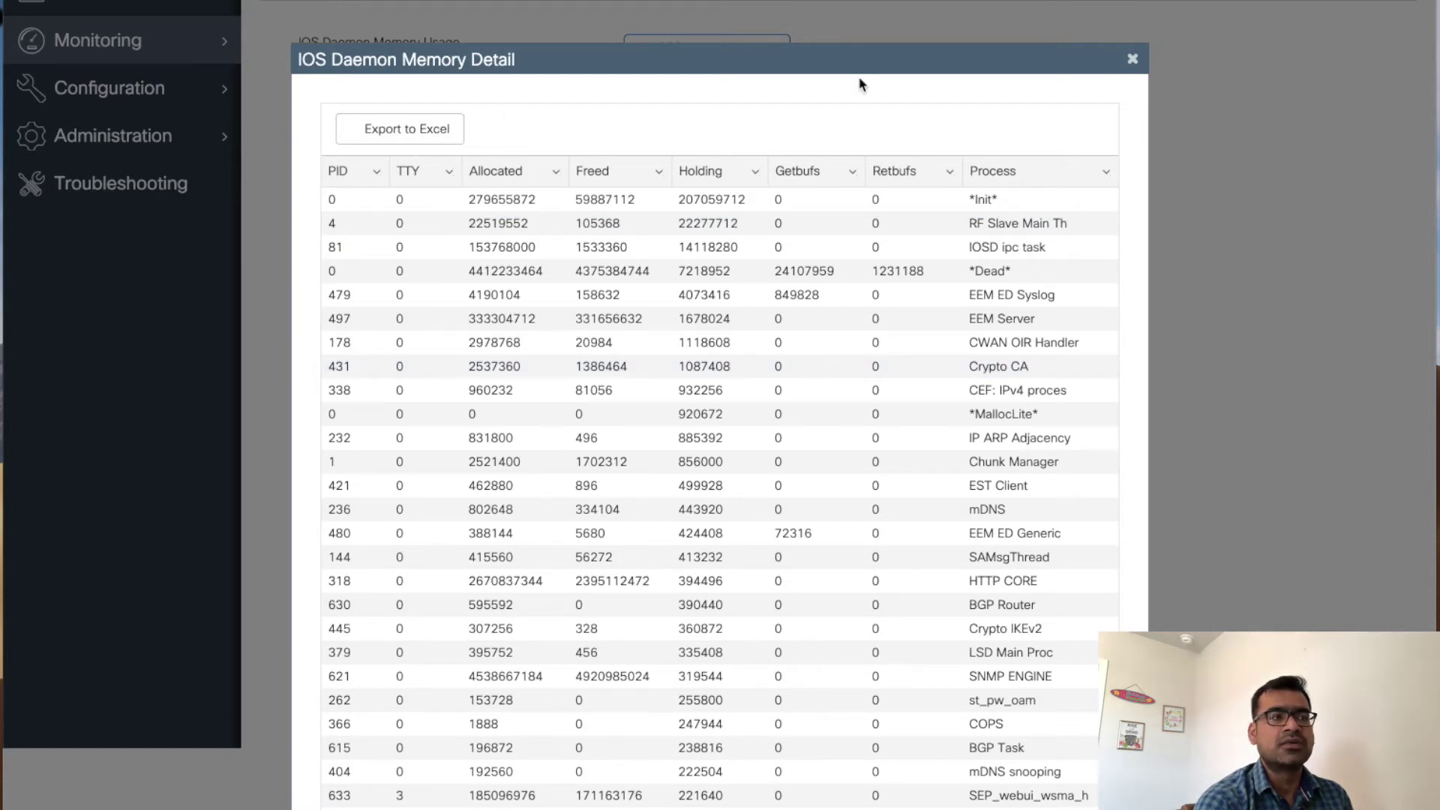
left_click(1135, 62)
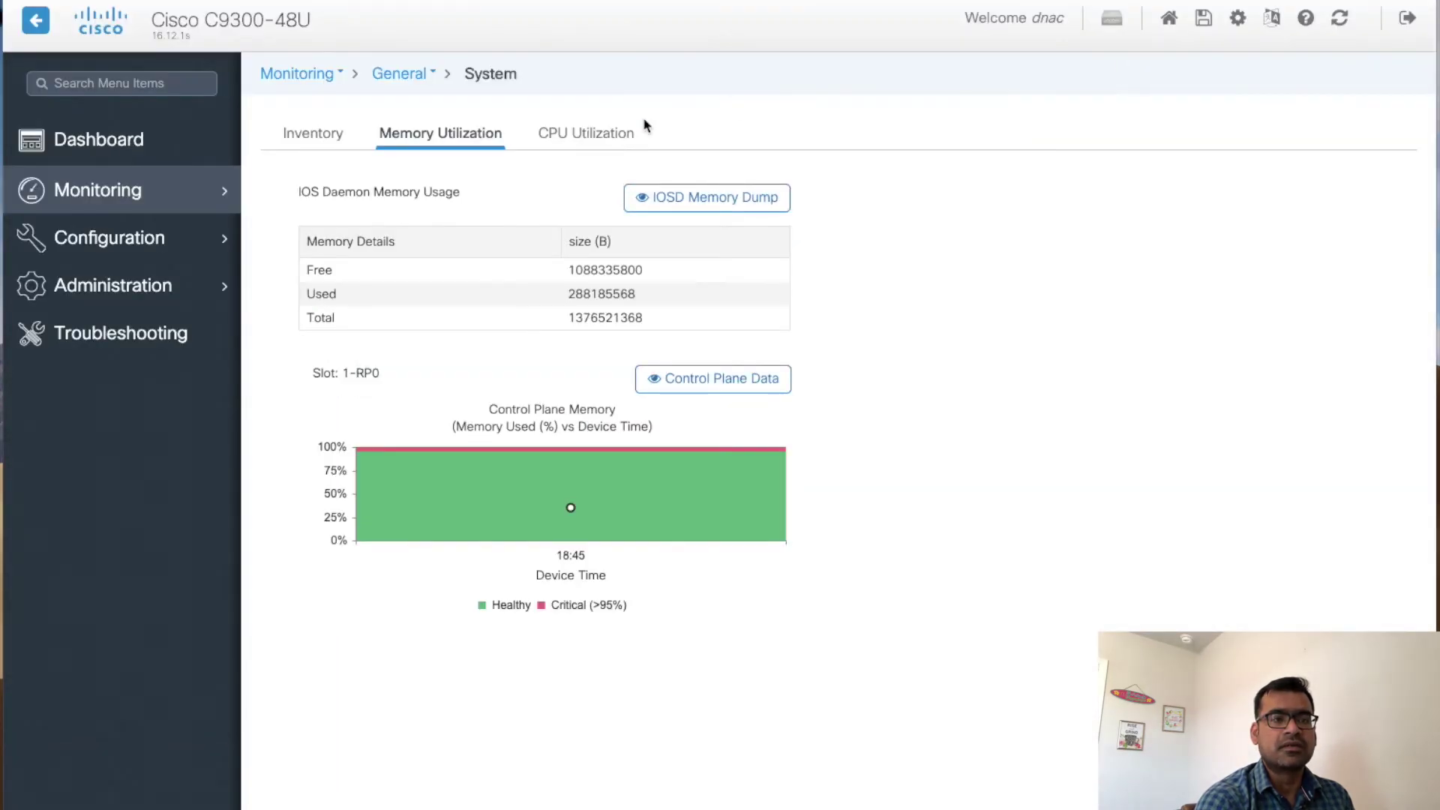
Return to the dashboard and view the switch's CDP neighbors in the general monitoring section
left_click(126, 142)
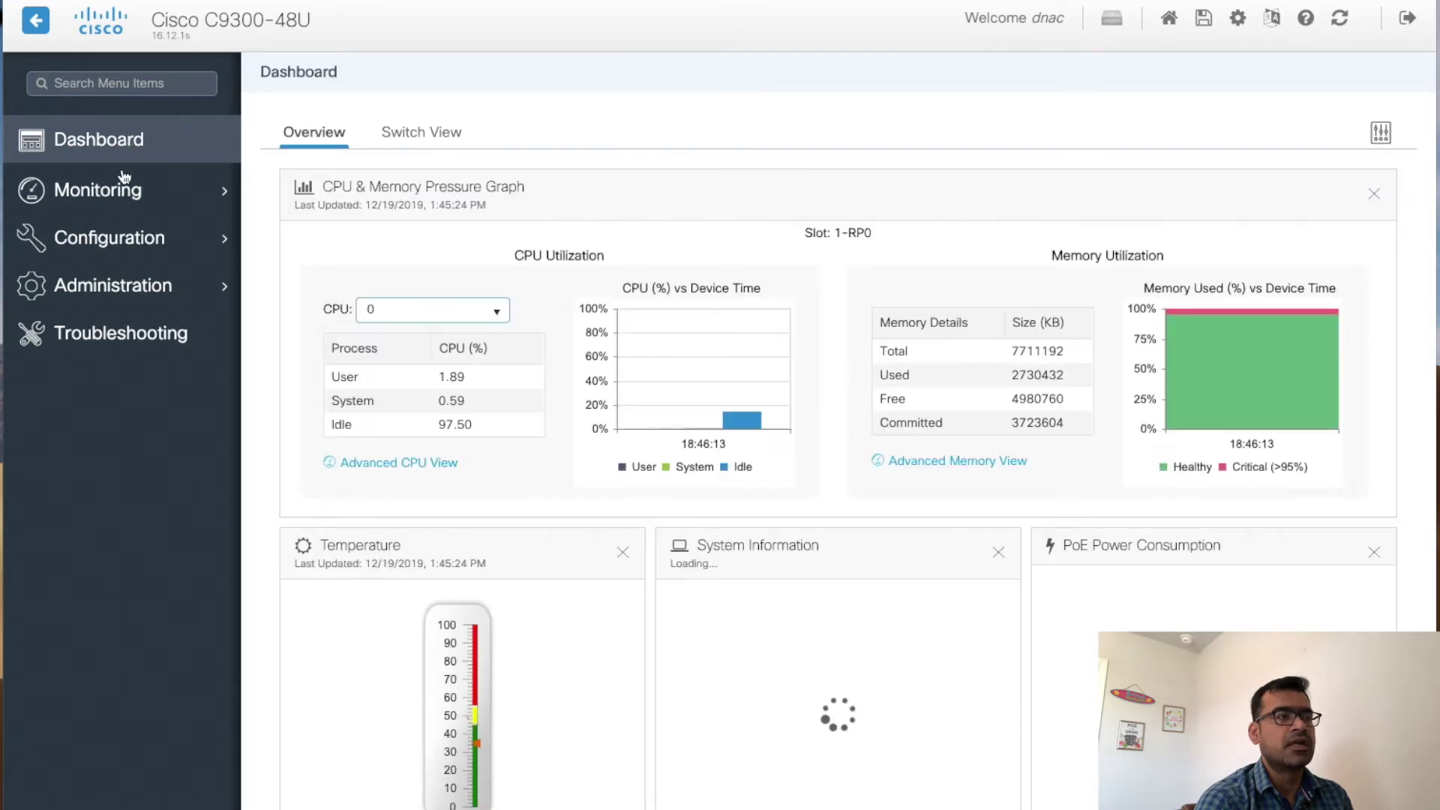
left_click(136, 199)
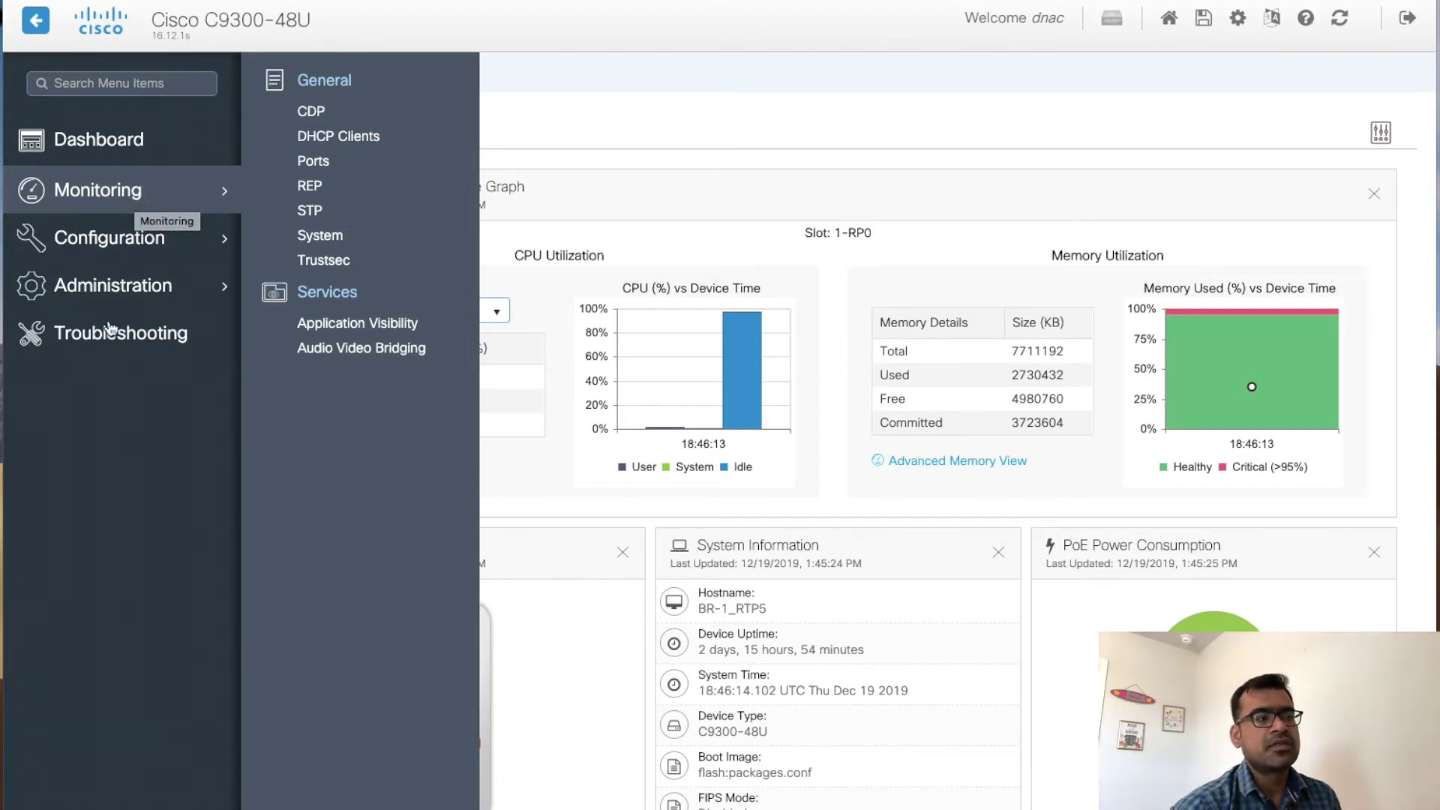
left_click(108, 406)
left_click(157, 186)
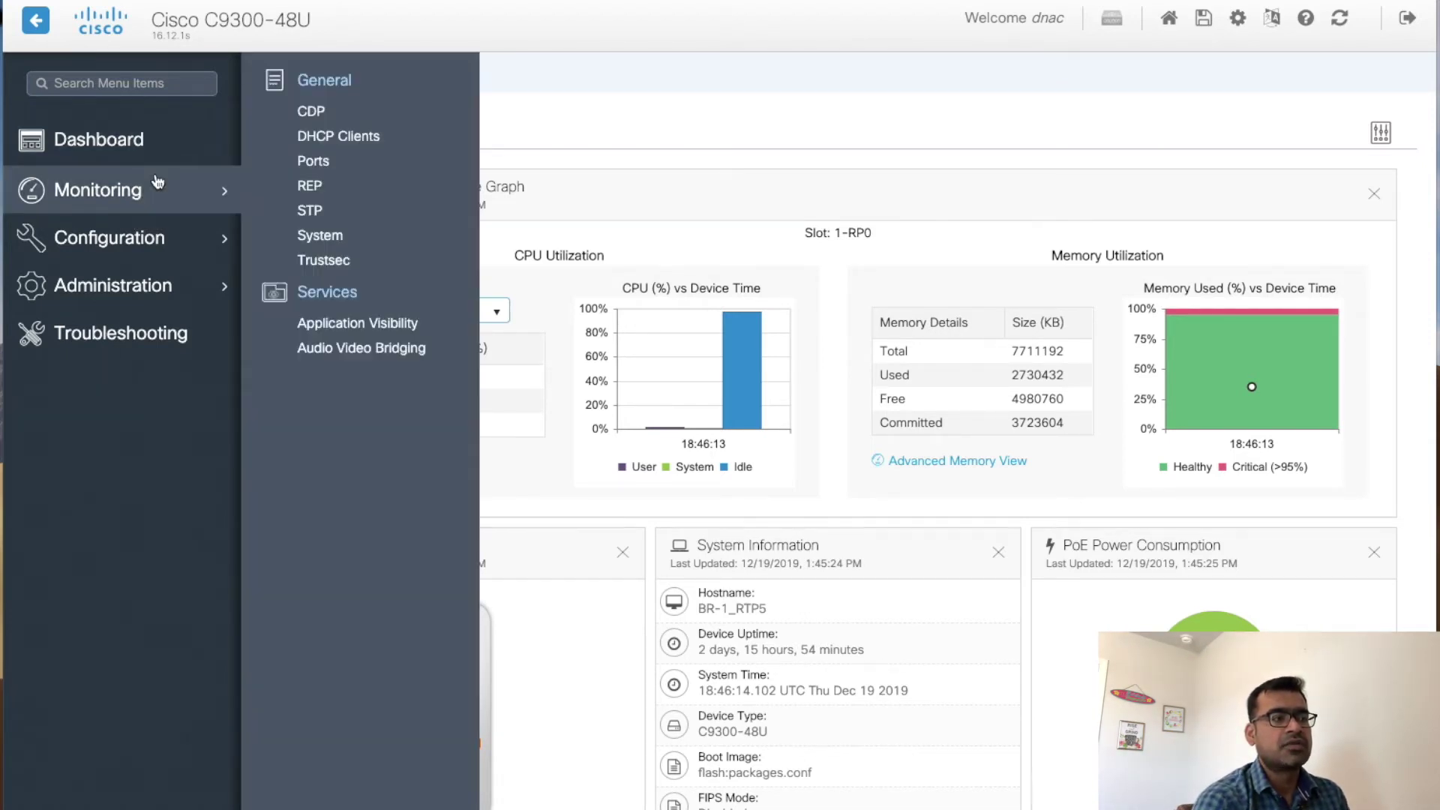
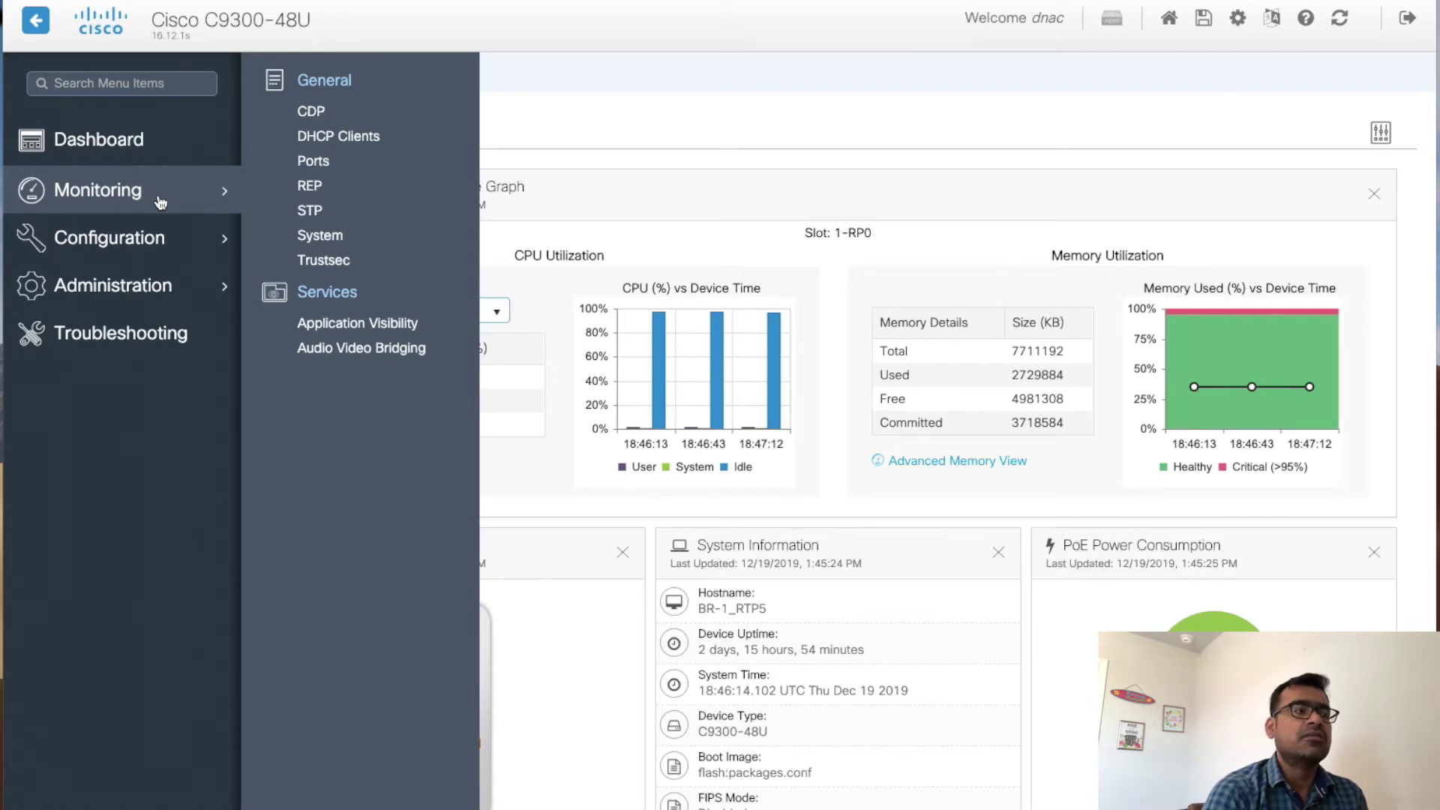
left_click(312, 113)
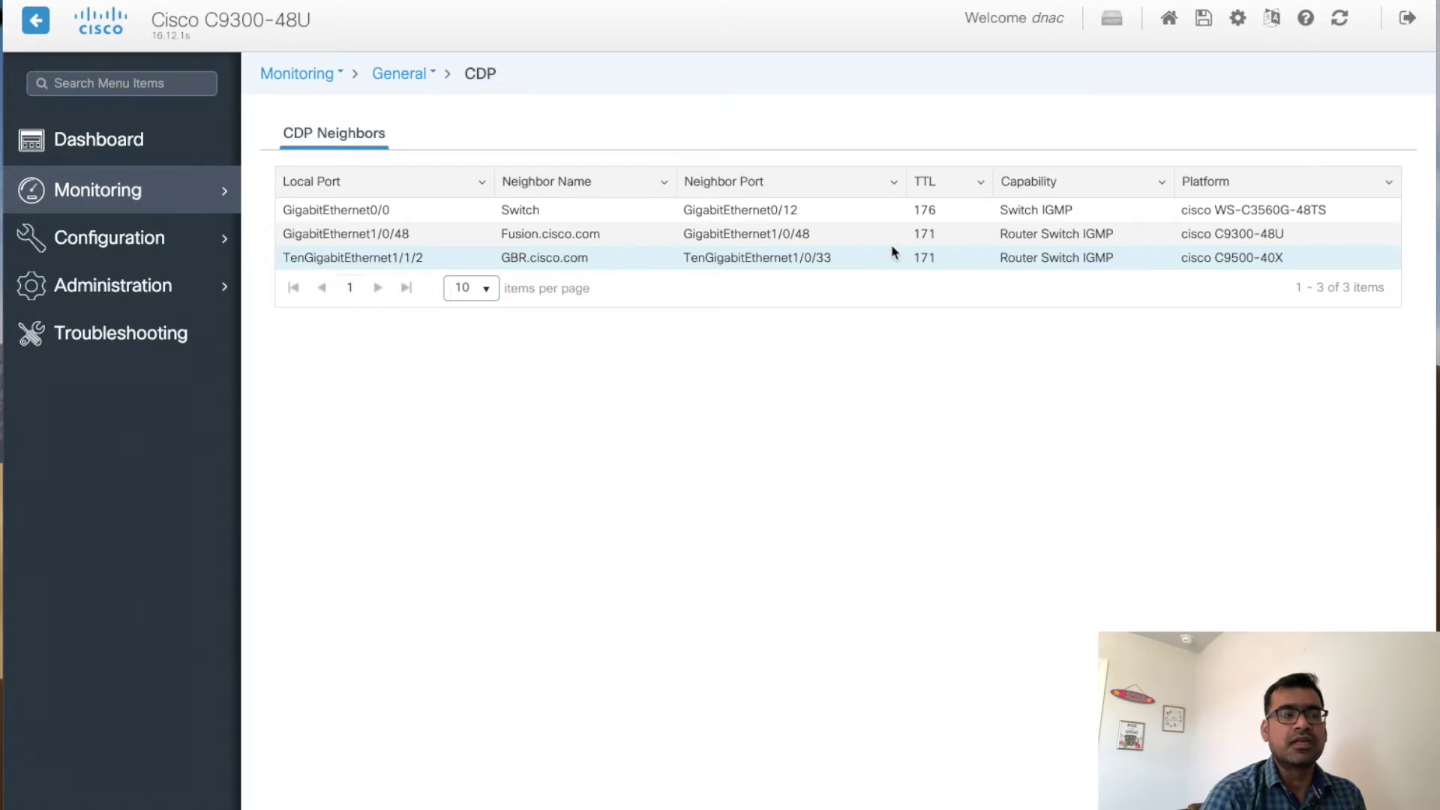
View the DHCP Clients page in the general monitoring section
mouse_move(222, 193)
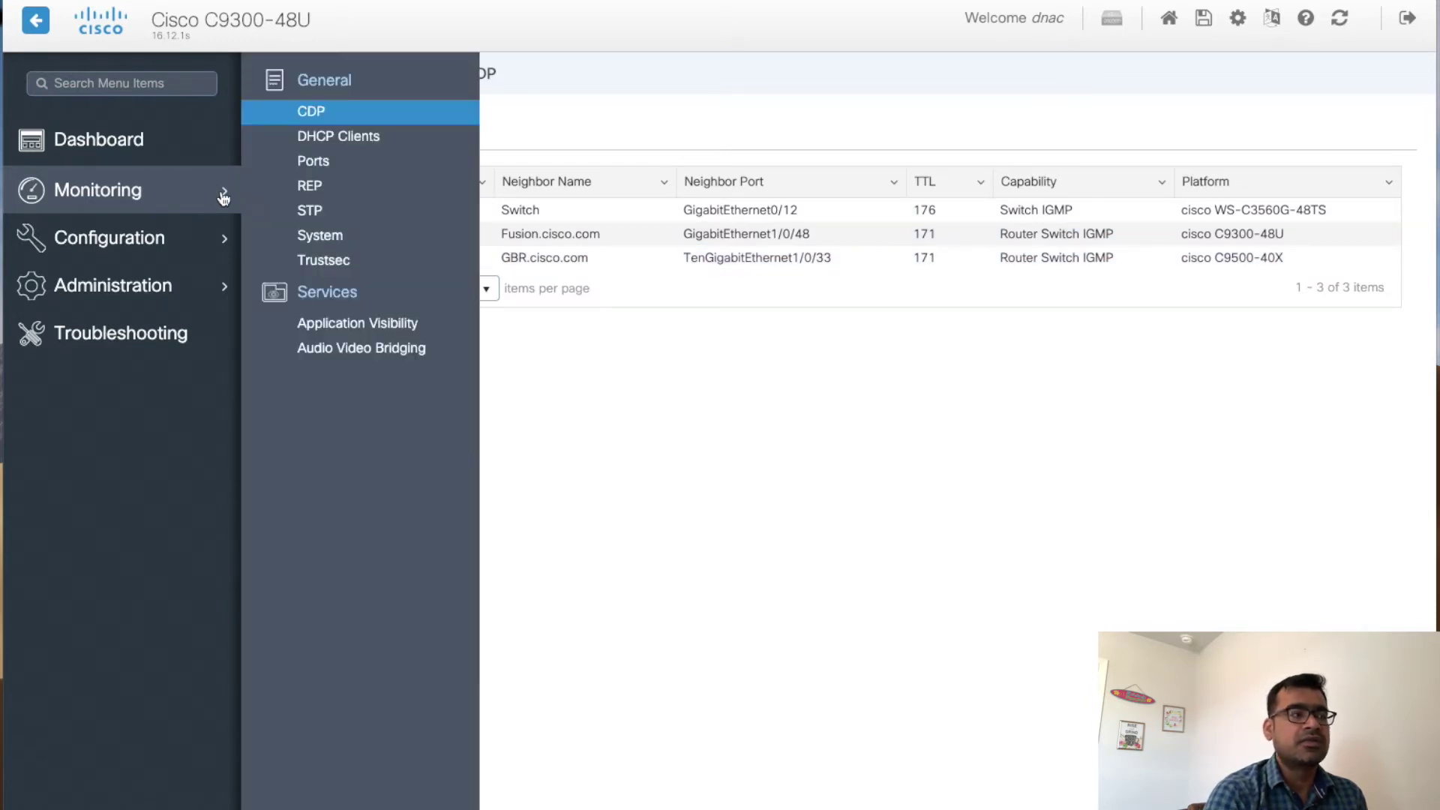
left_click(359, 145)
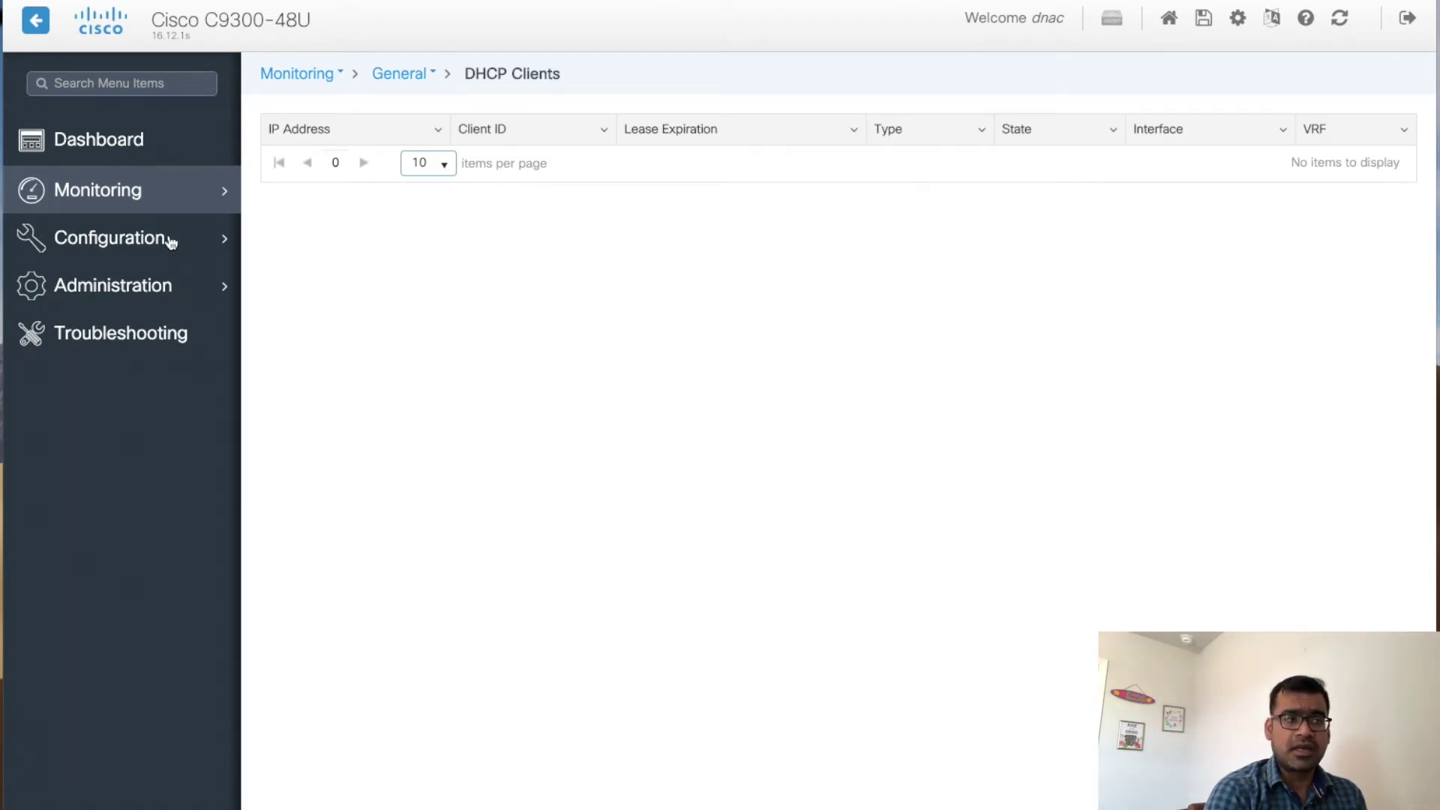
Examine the general monitoring list of switch ports, showing 100 items per page
mouse_move(222, 196)
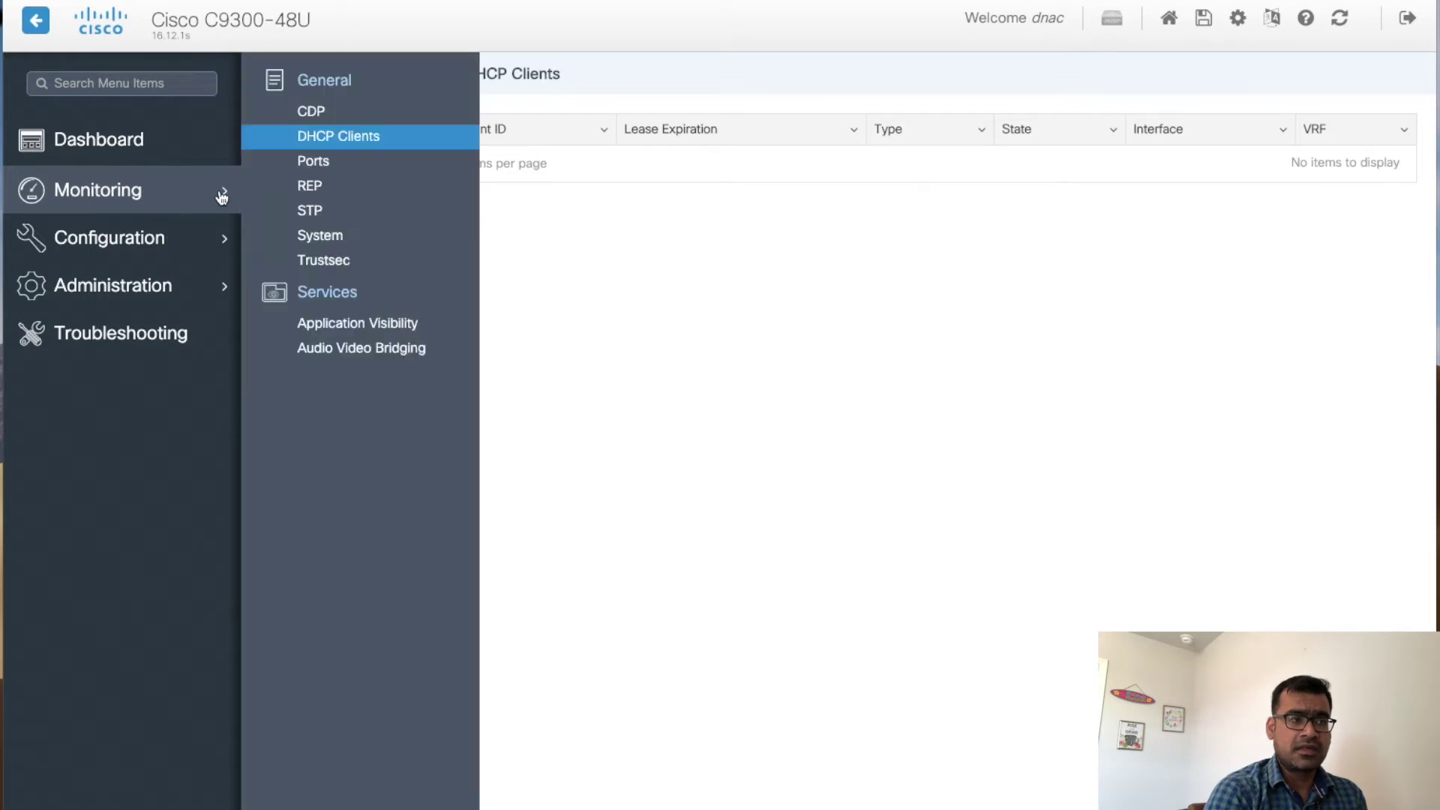
left_click(314, 163)
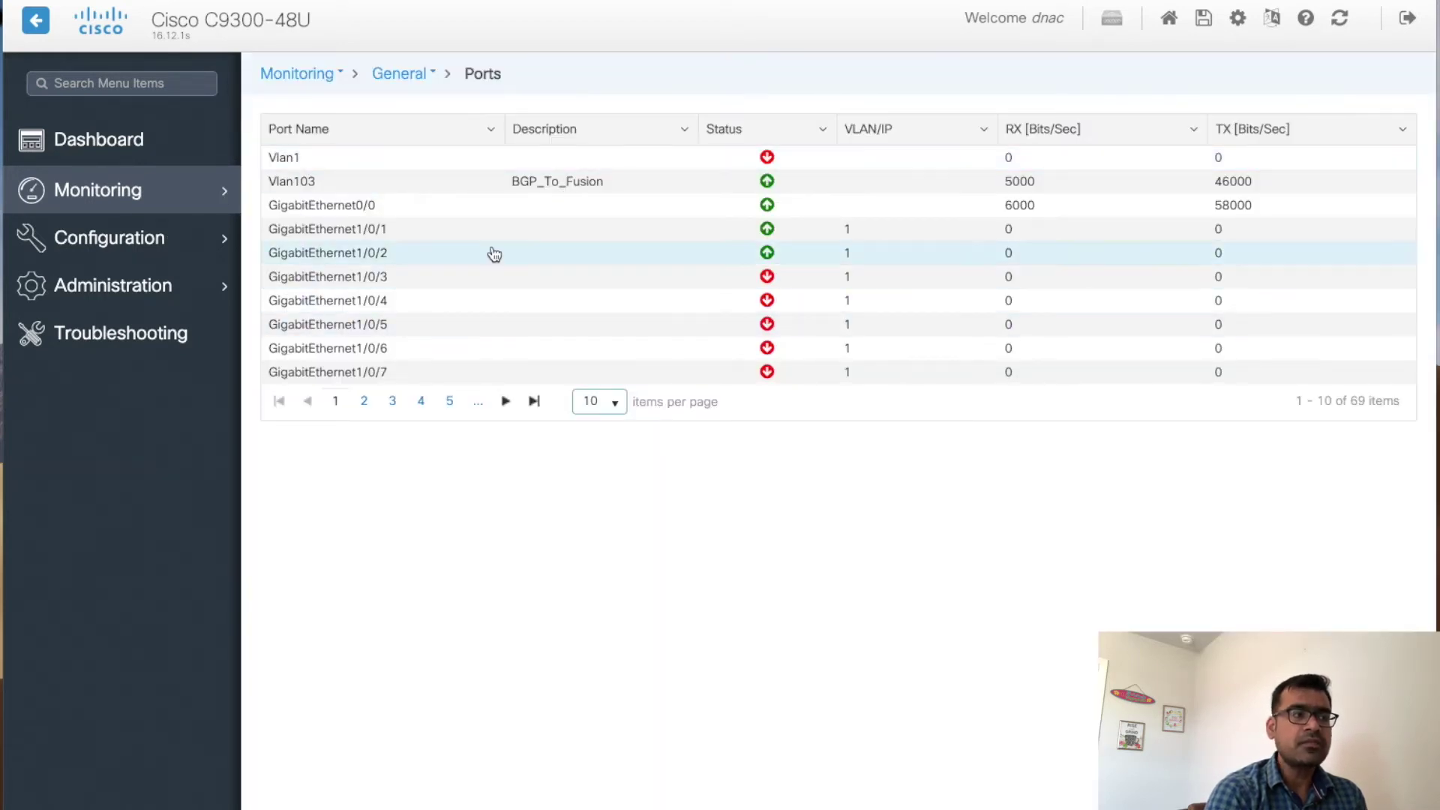
left_click(613, 413)
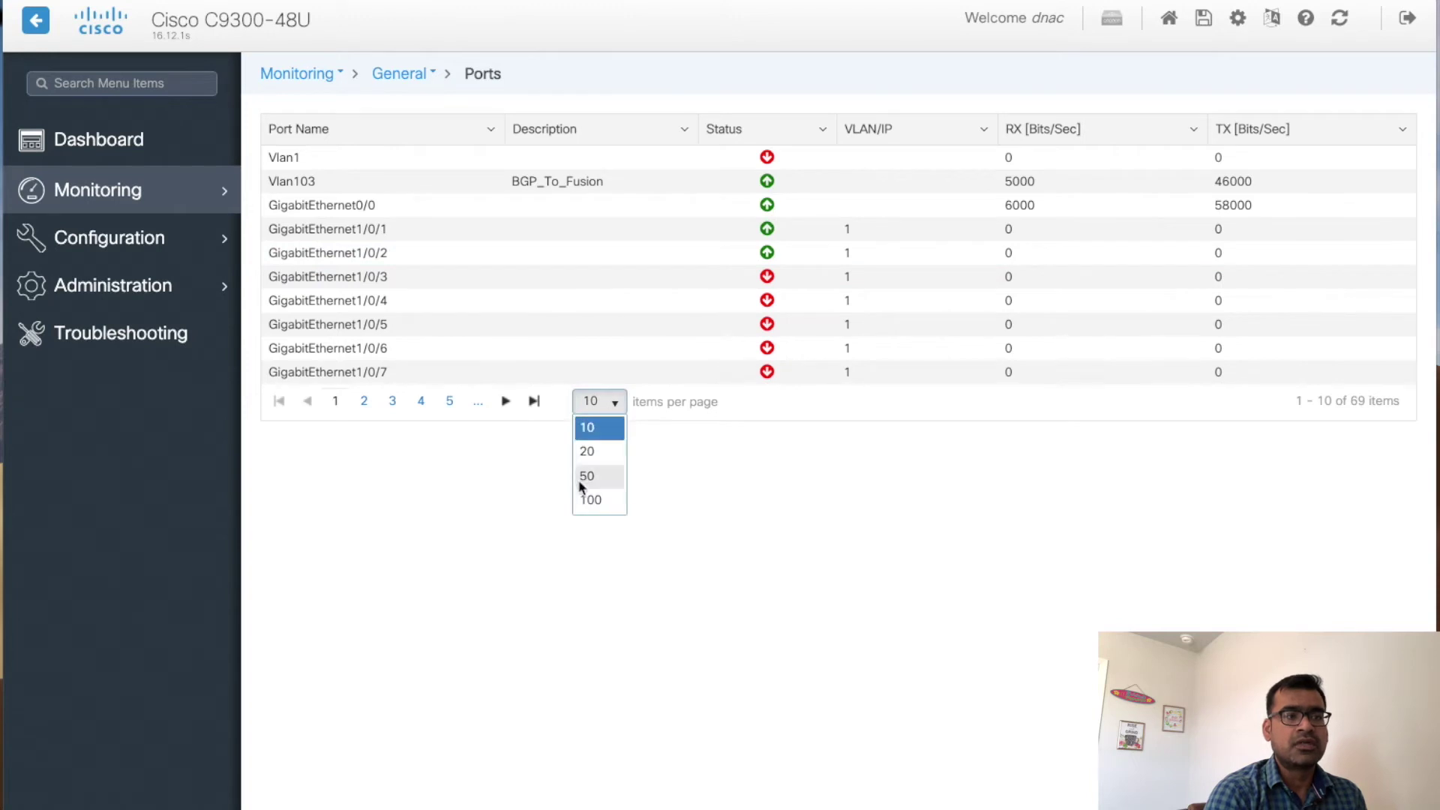
left_click(581, 500)
scroll(590, 627, "down", 10)
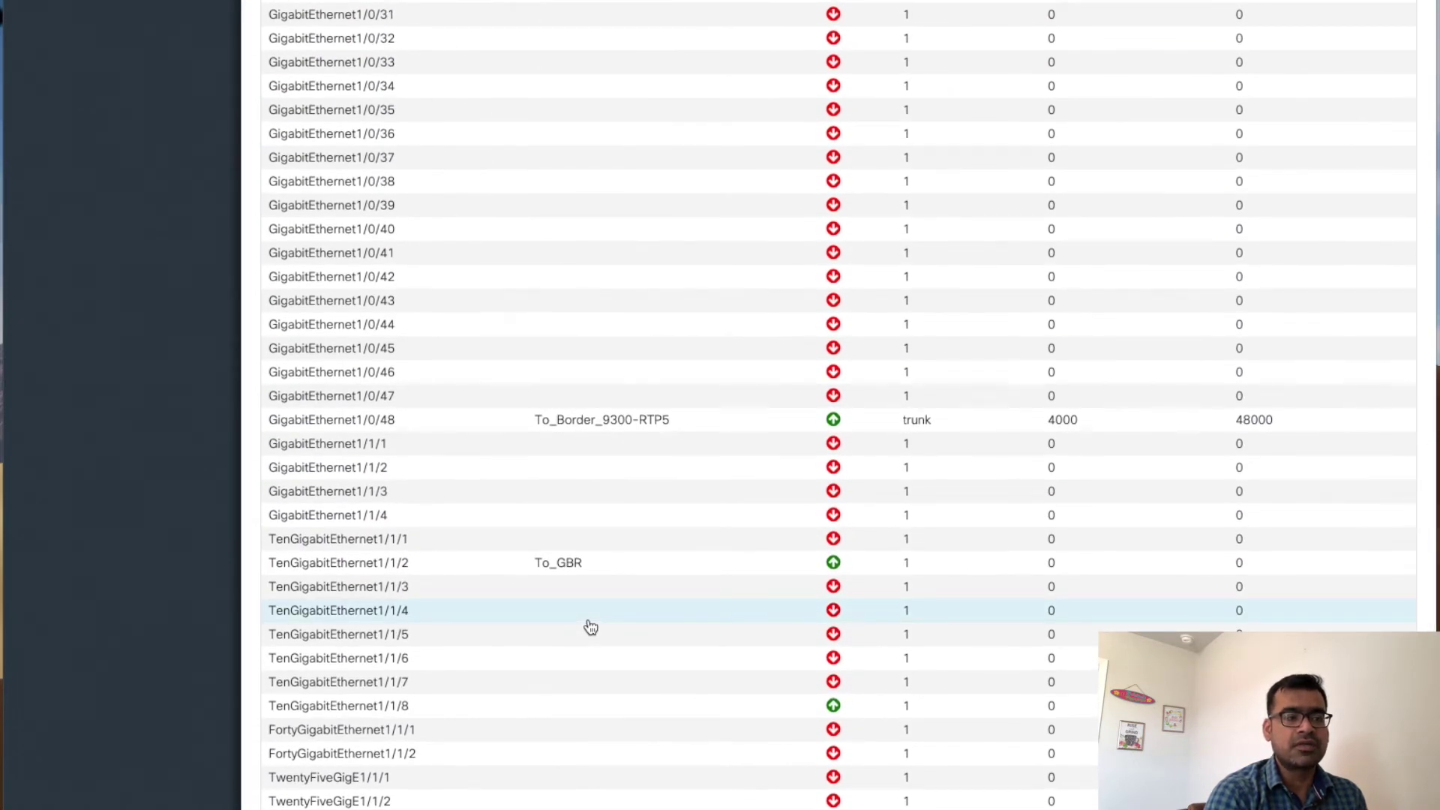
scroll(590, 627, "up", 10)
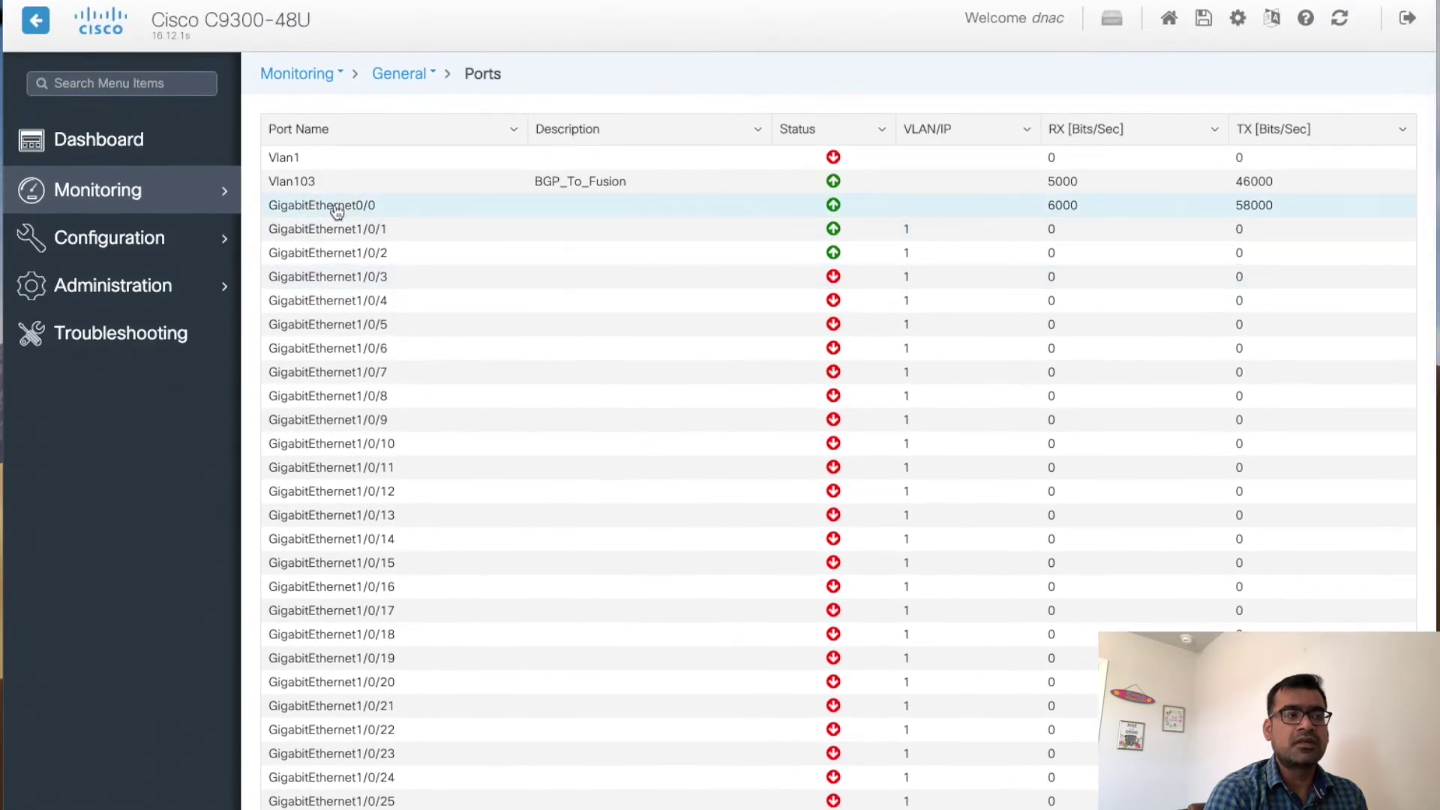
scroll(364, 389, "down", 10)
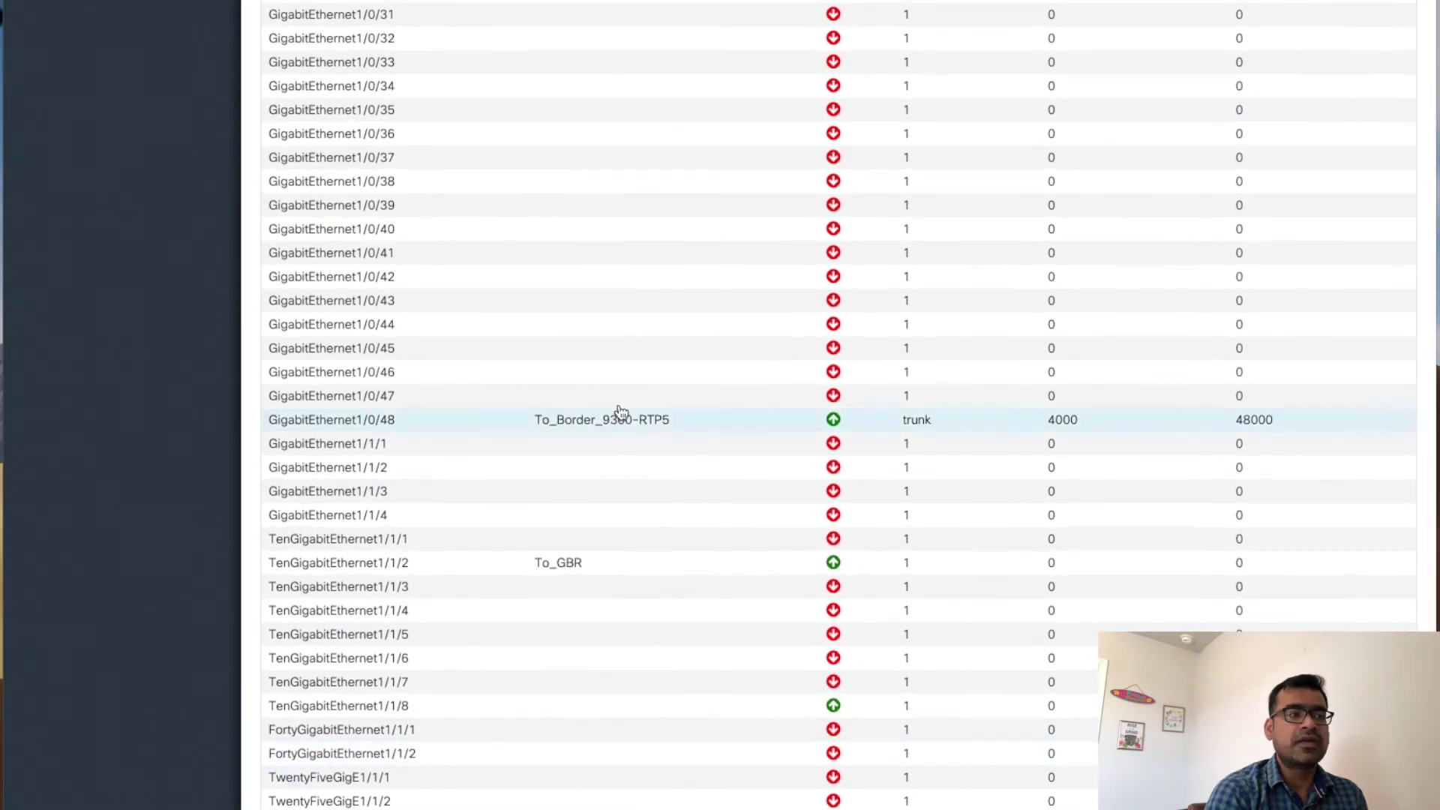
scroll(620, 418, "up", 10)
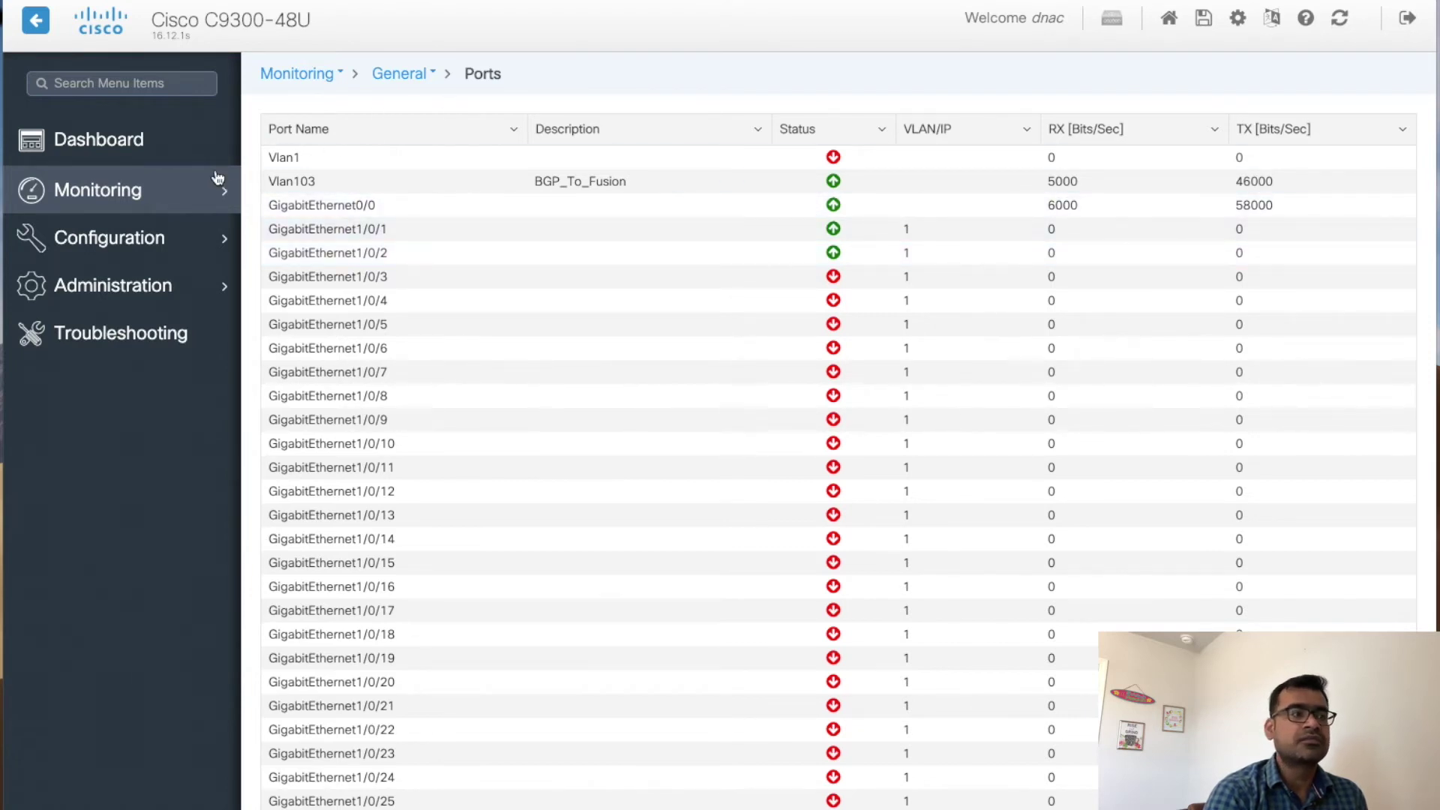
View the spanning tree (STP) monitoring page and the System page's inventory details
mouse_move(219, 196)
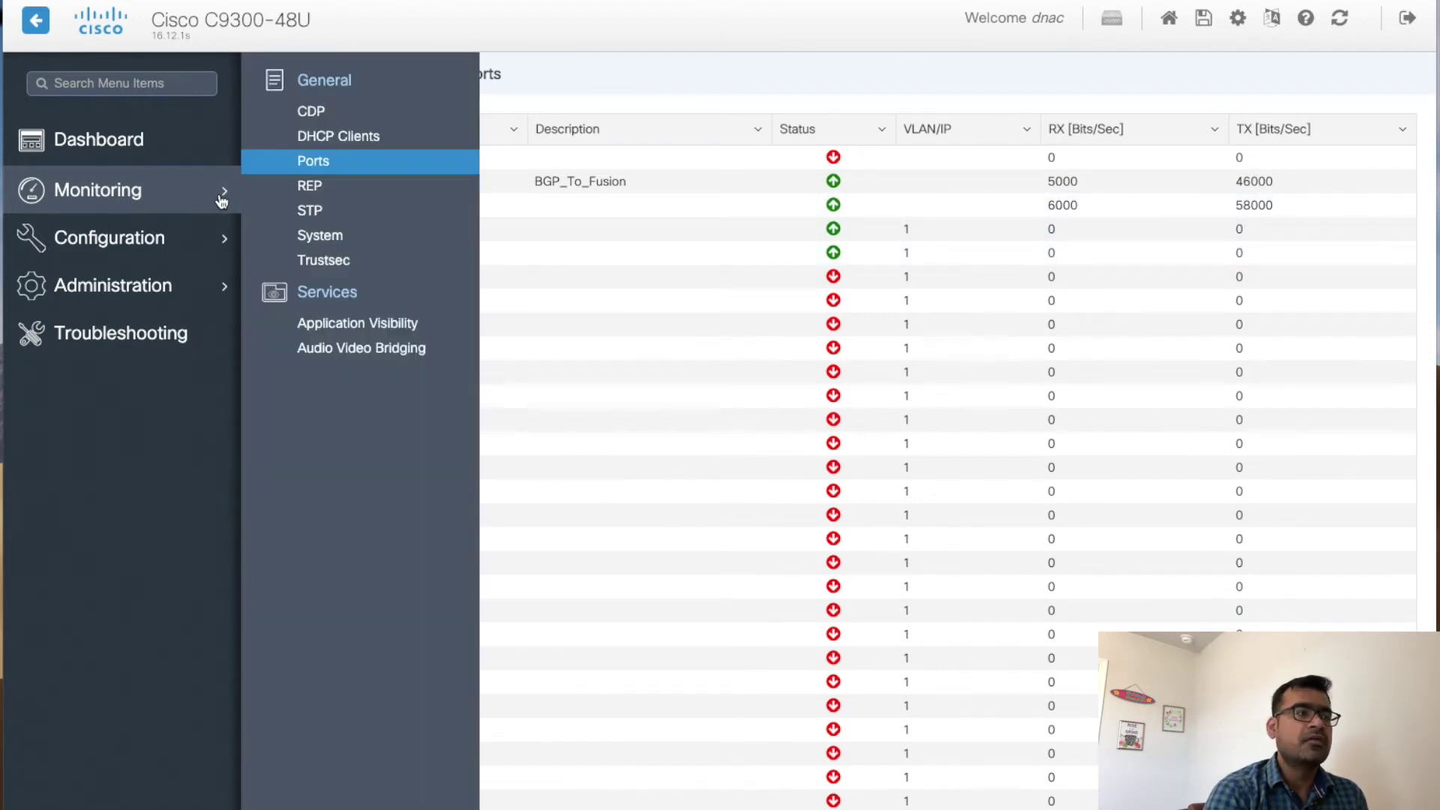
left_click(319, 216)
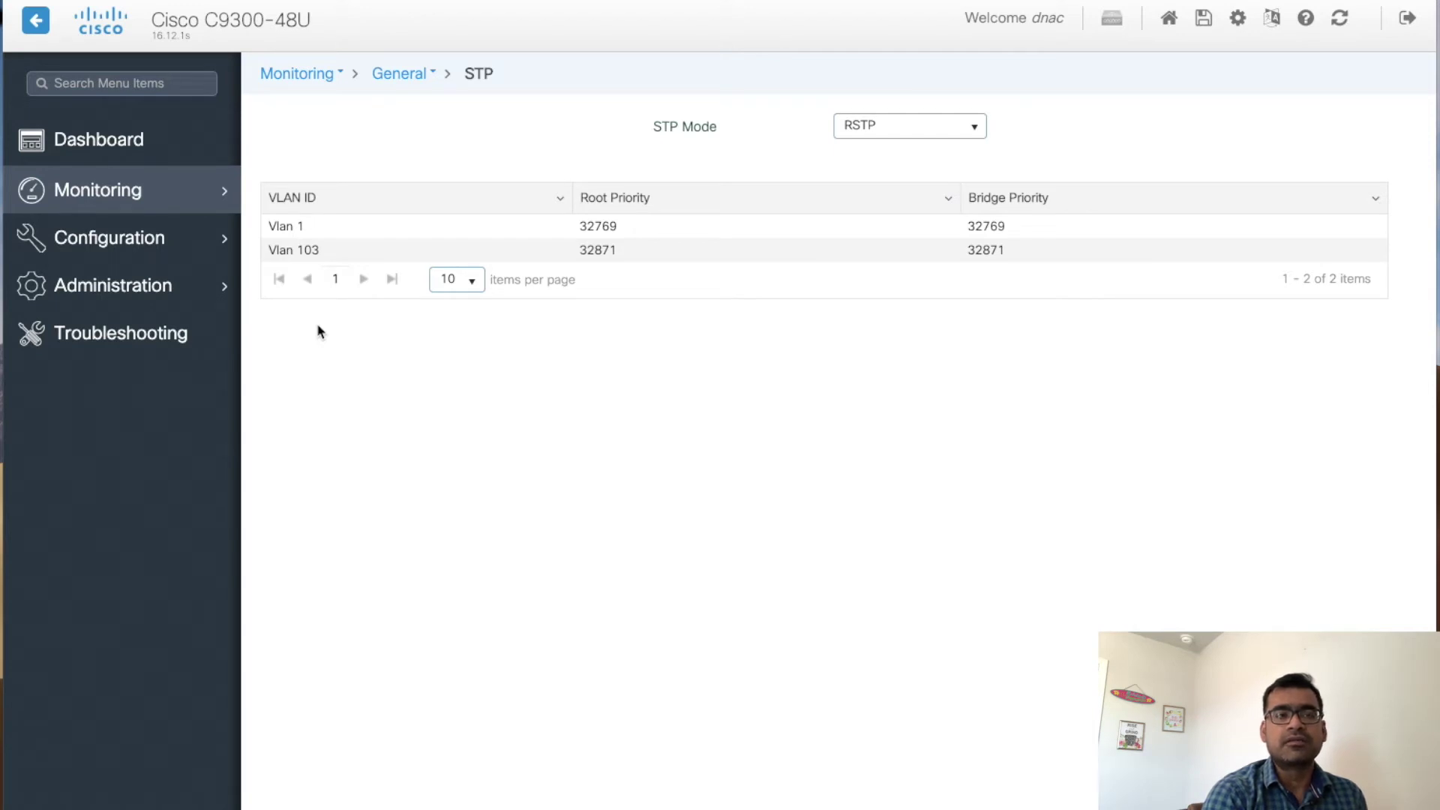
mouse_move(227, 198)
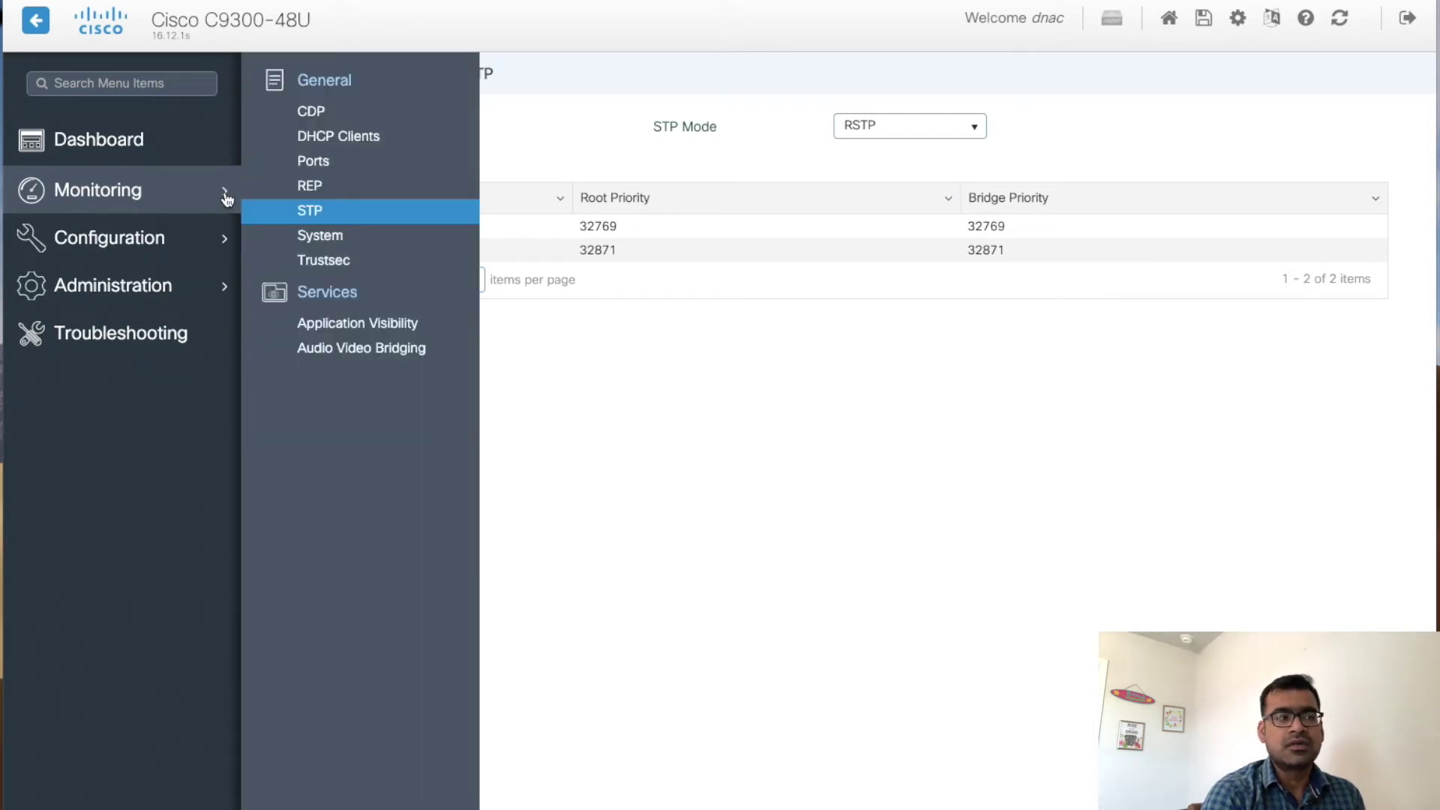
left_click(302, 239)
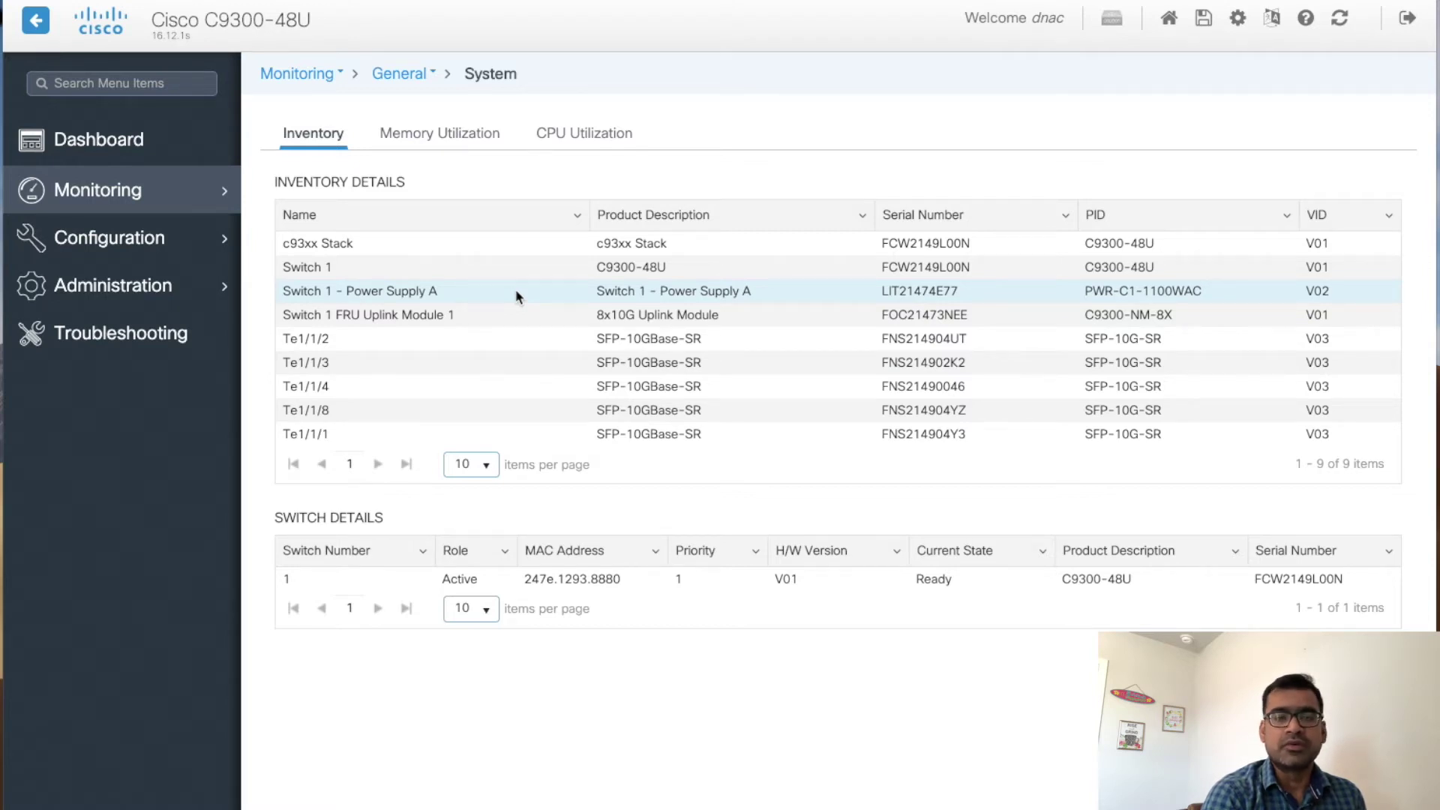
Go to the logical interface configuration and view its port channels and loopback interfaces
left_click(214, 246)
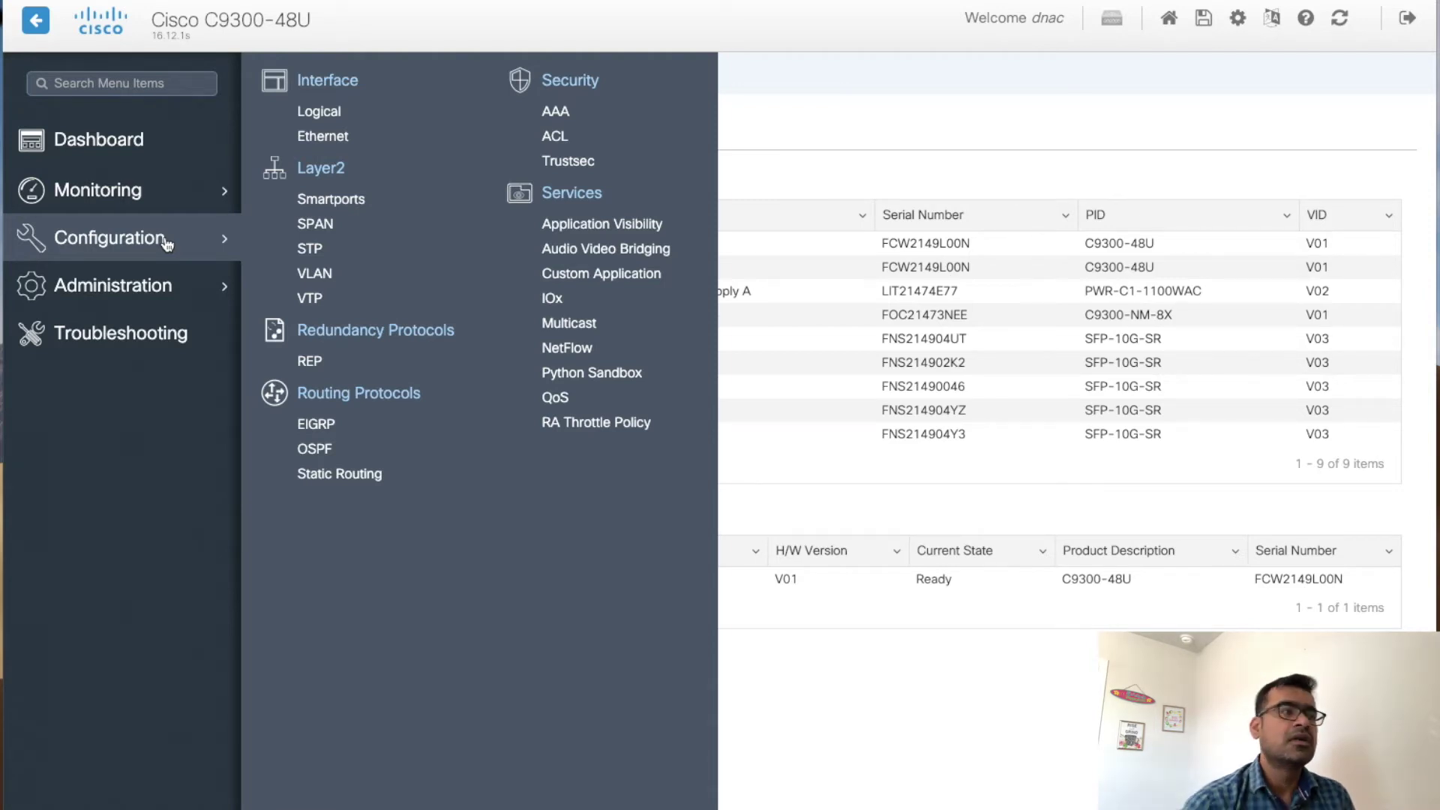
left_click(321, 114)
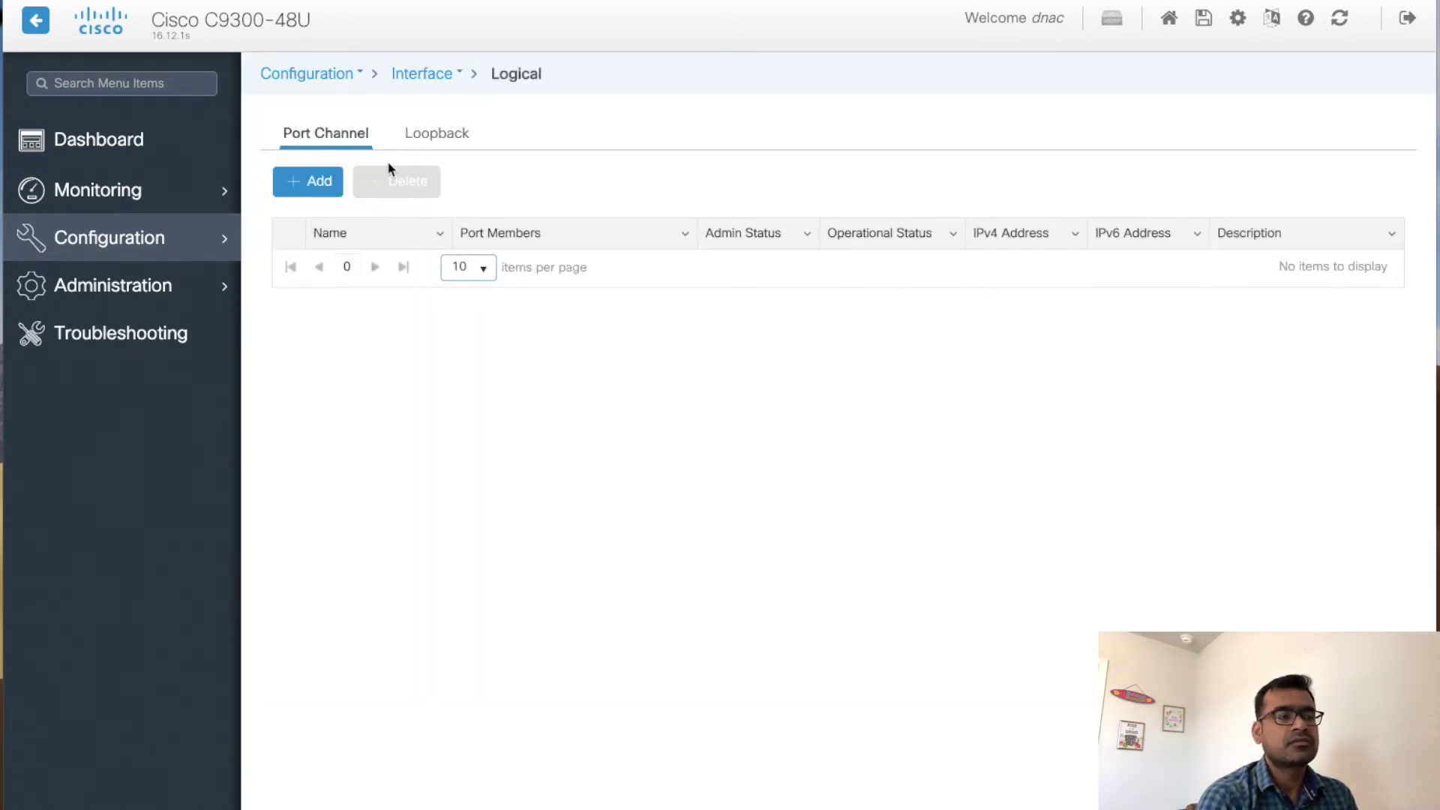
left_click(460, 143)
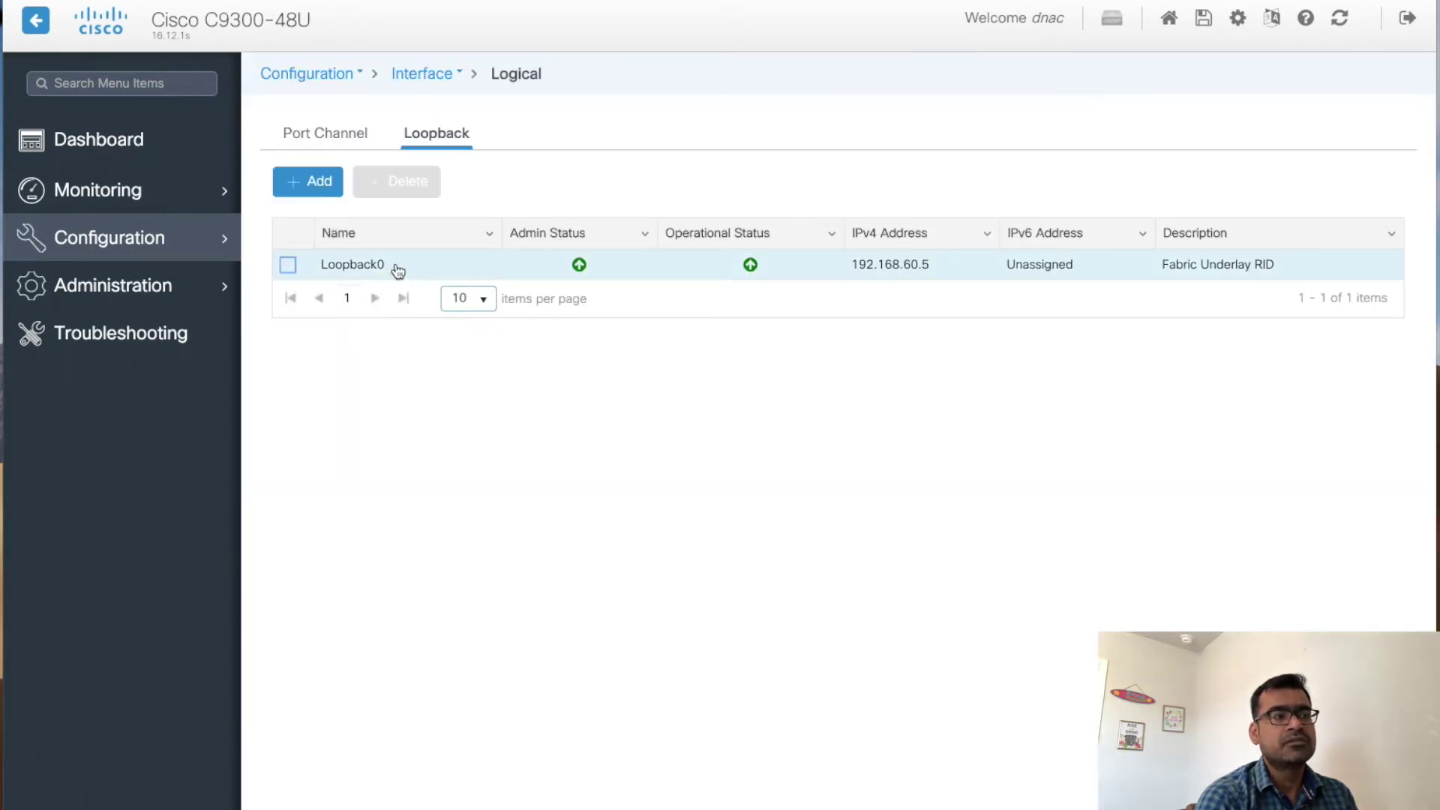
Try out a new loopback interface with number 100, check its VRF choices and IPv4 and IPv6 options, and cancel it
left_click(326, 185)
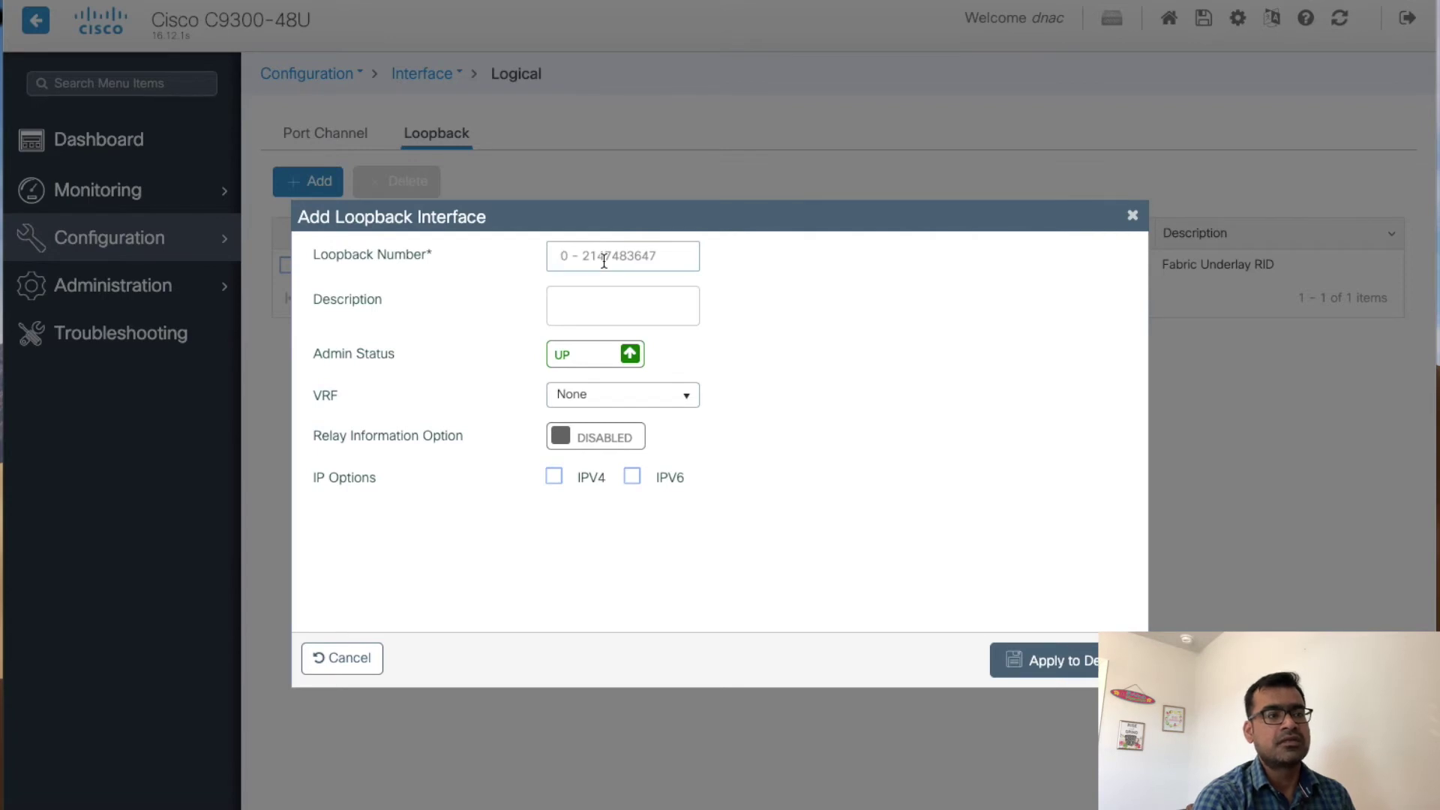
left_click(604, 261)
type("100")
left_click(594, 304)
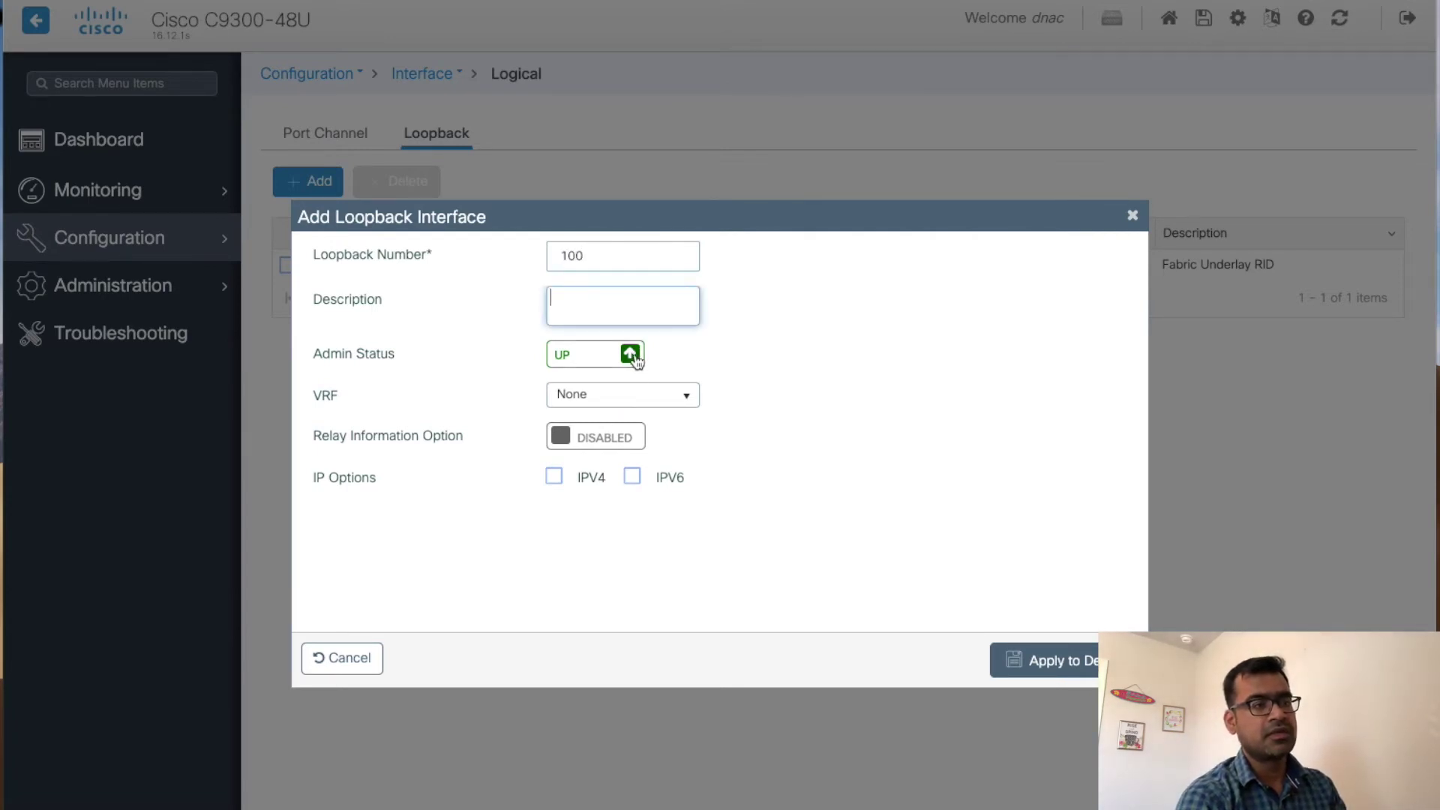
left_click(684, 401)
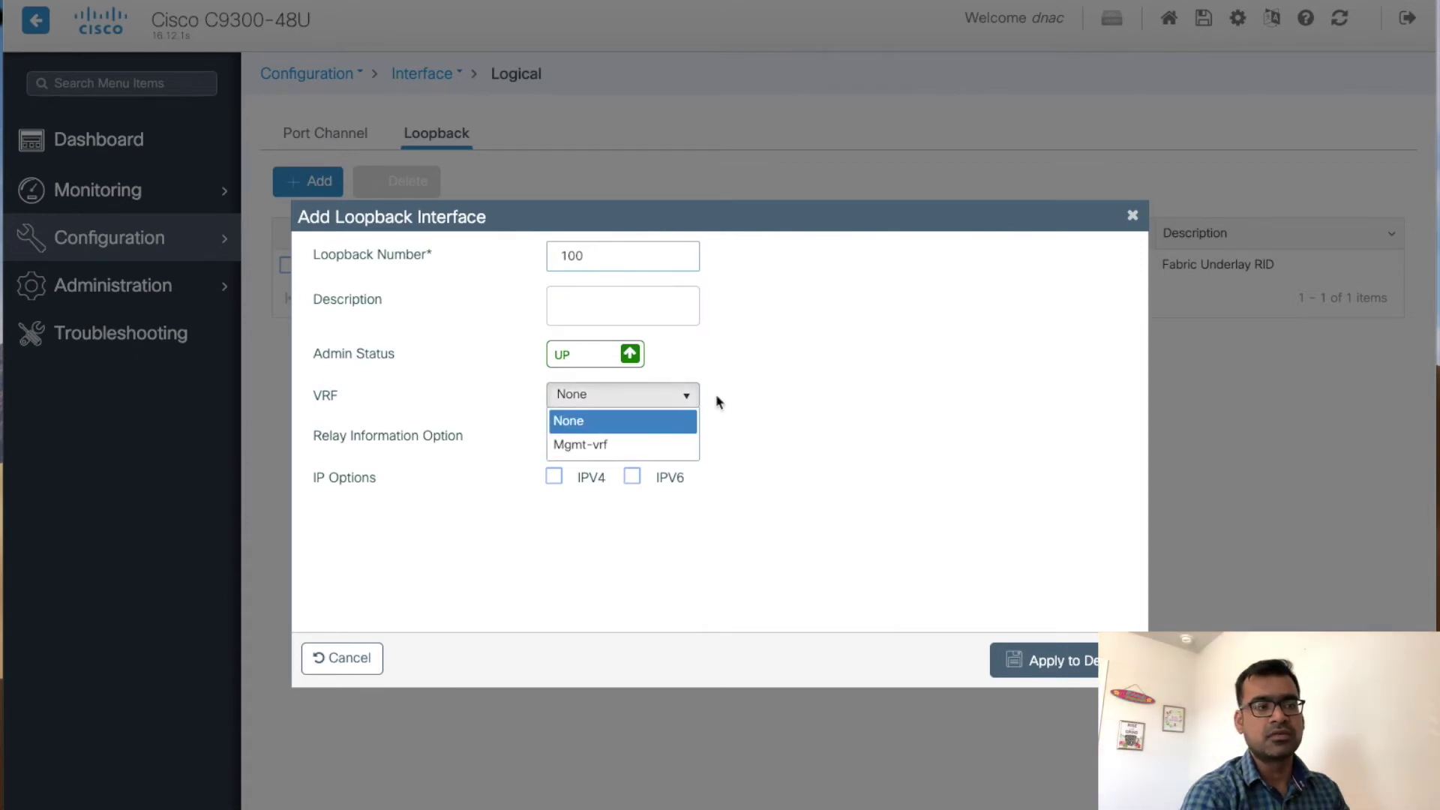
left_click(781, 387)
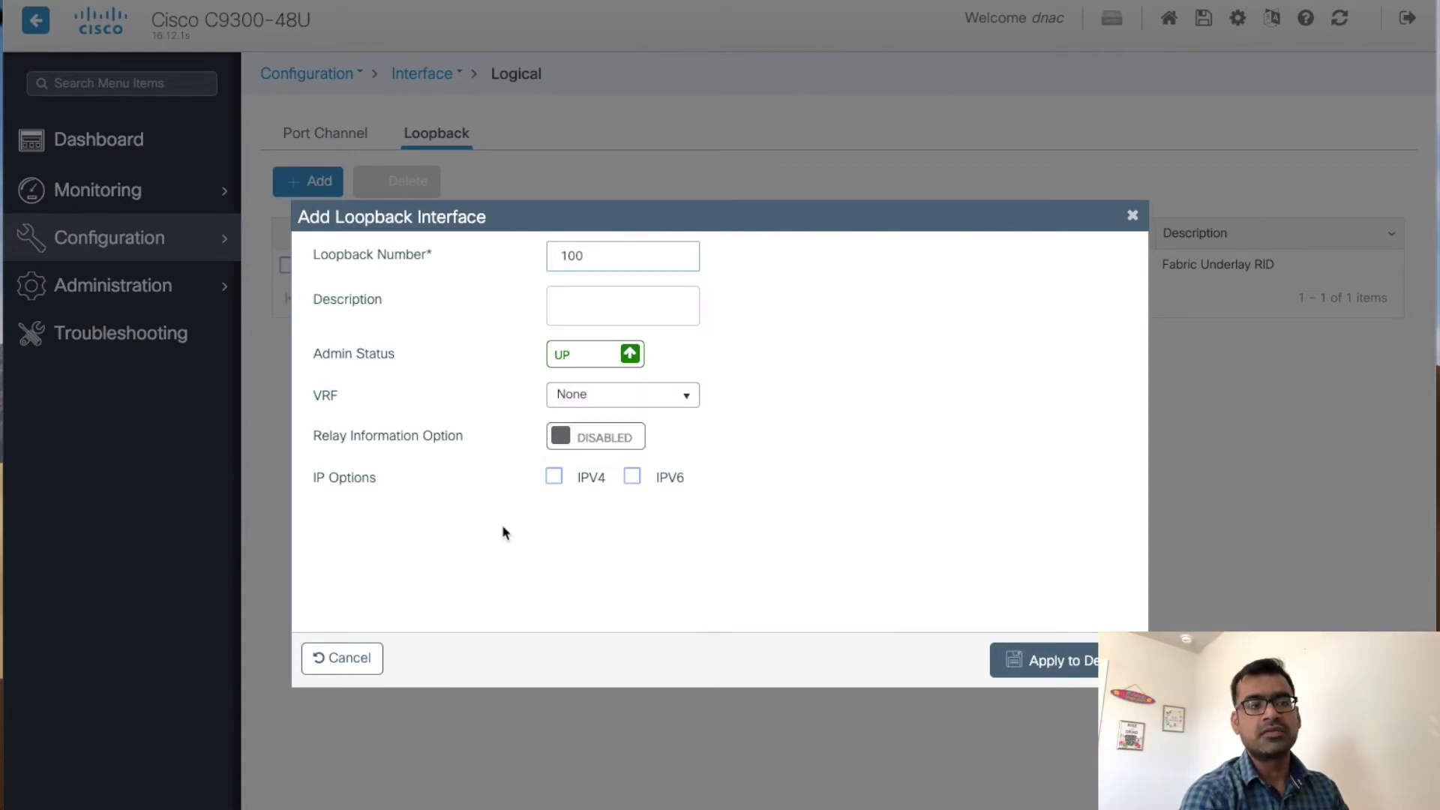
left_click(554, 477)
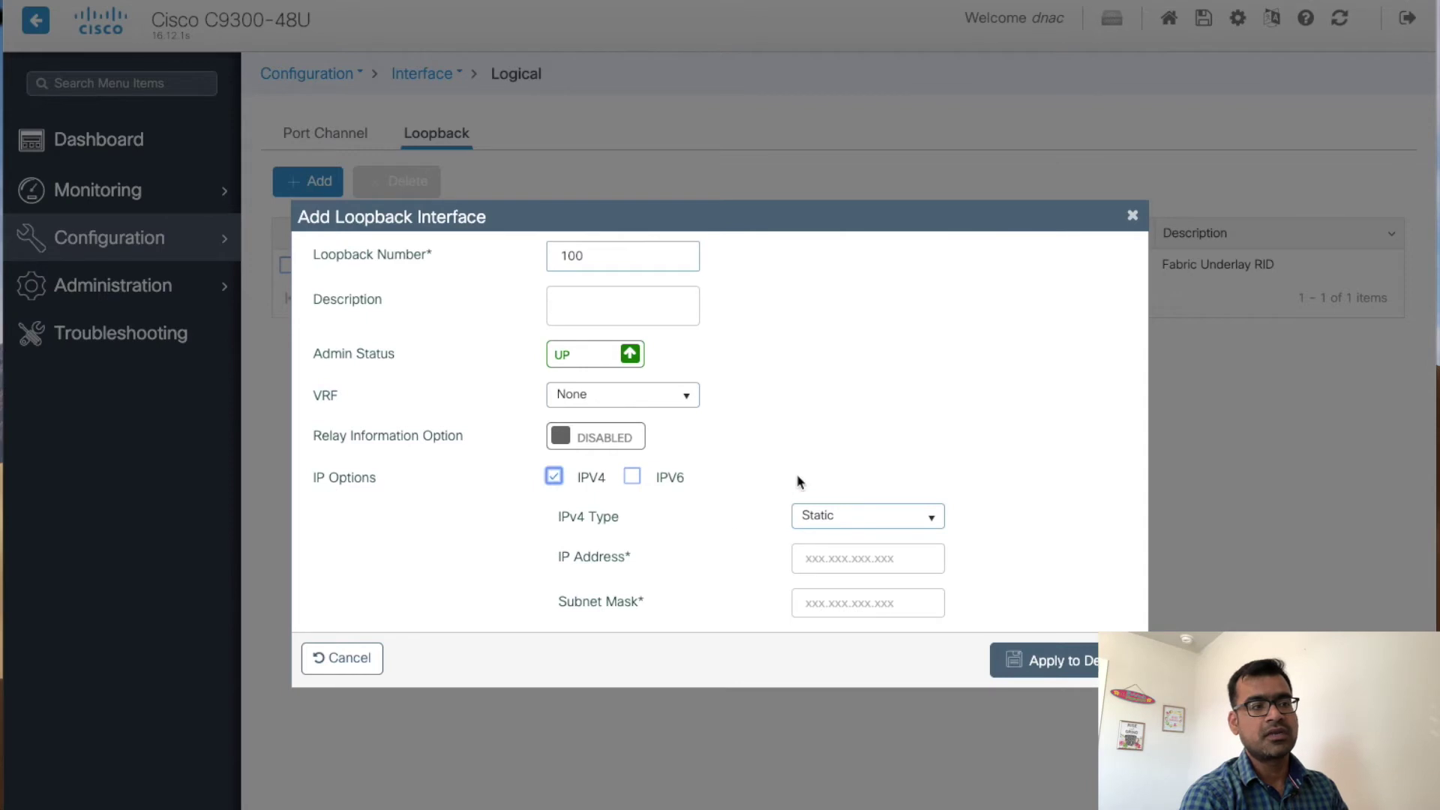
scroll(797, 478, "down", 1)
left_click(632, 427)
left_click(555, 430)
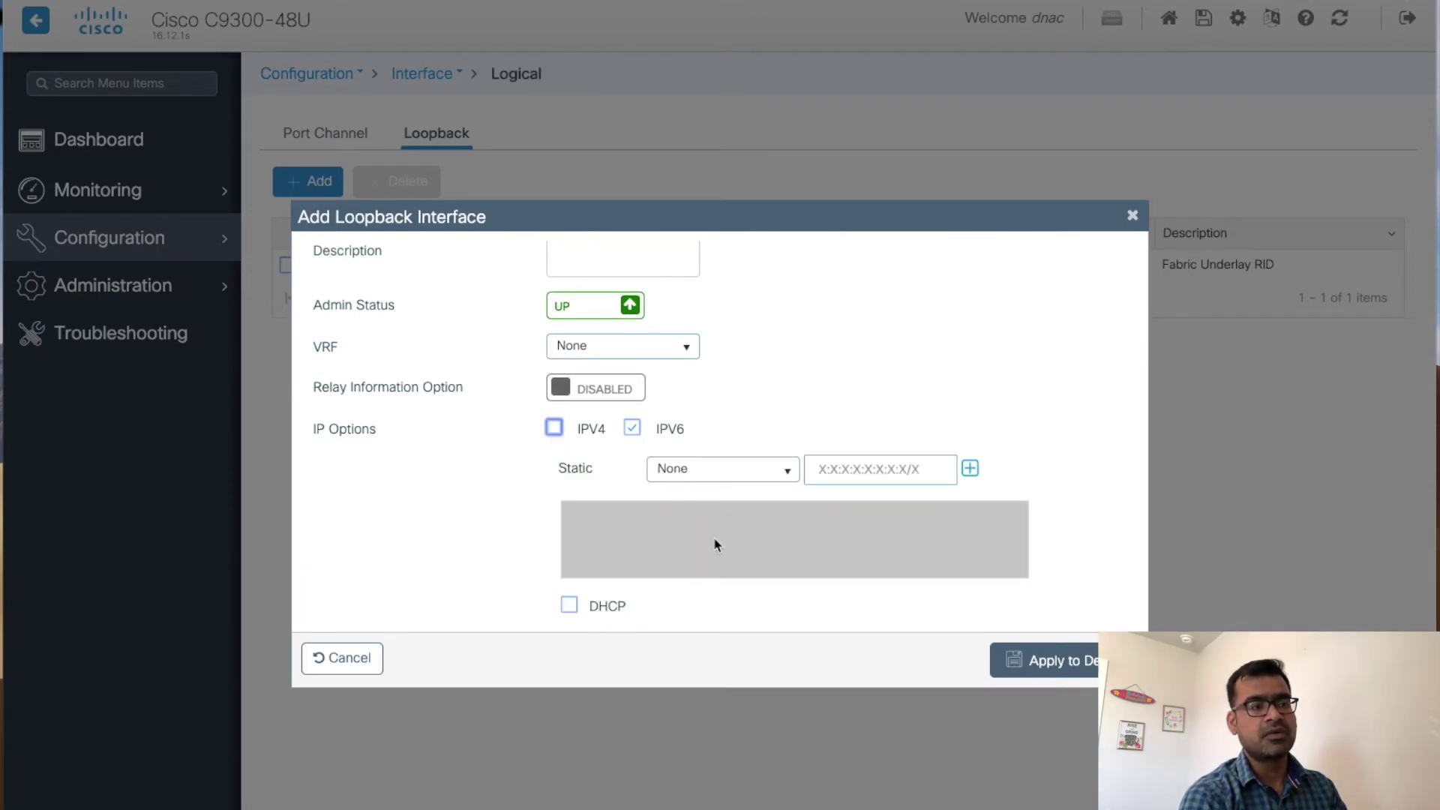
left_click(360, 658)
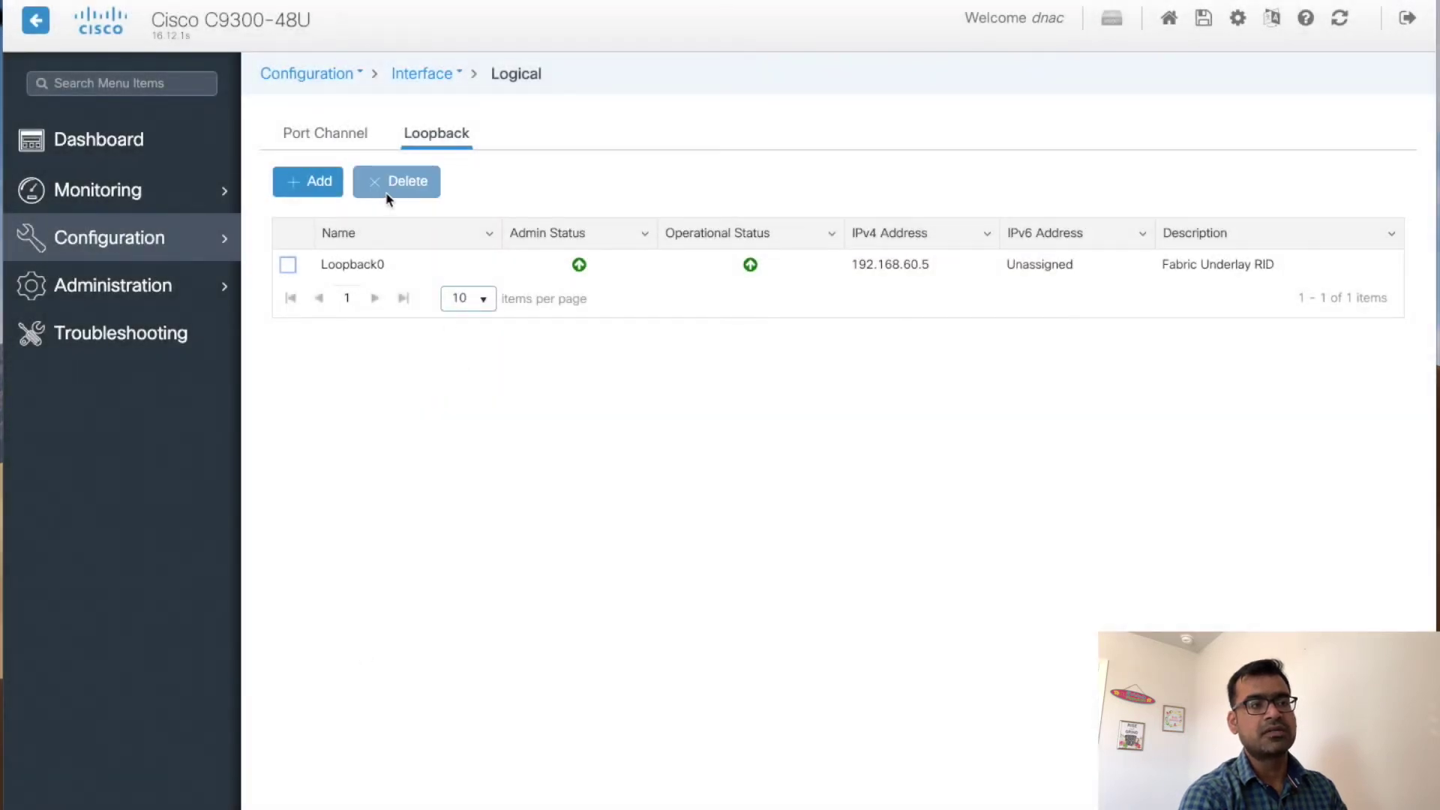
Review the settings for adding a port channel interface, including port members and VLAN options, and close the form without adding one
left_click(350, 144)
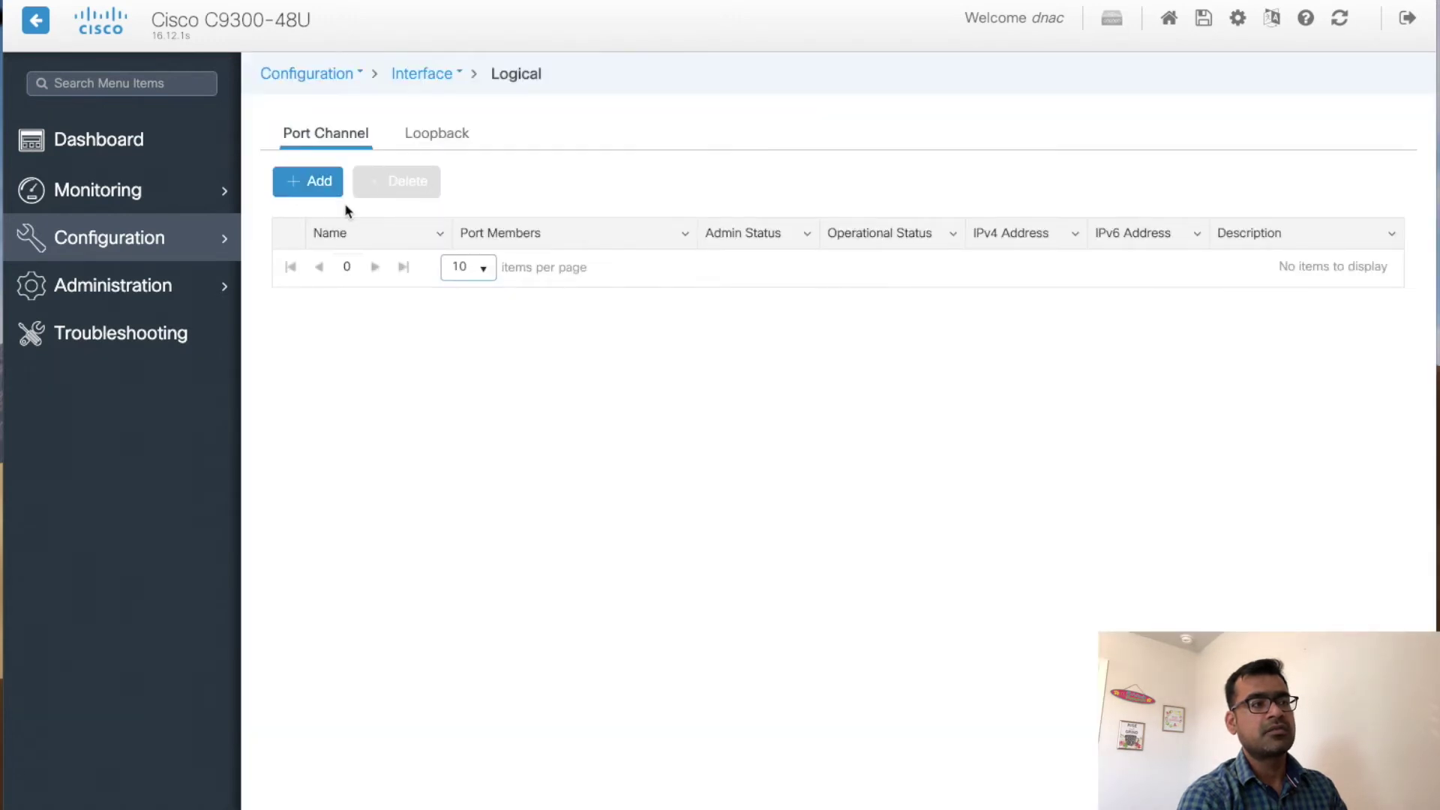
left_click(324, 194)
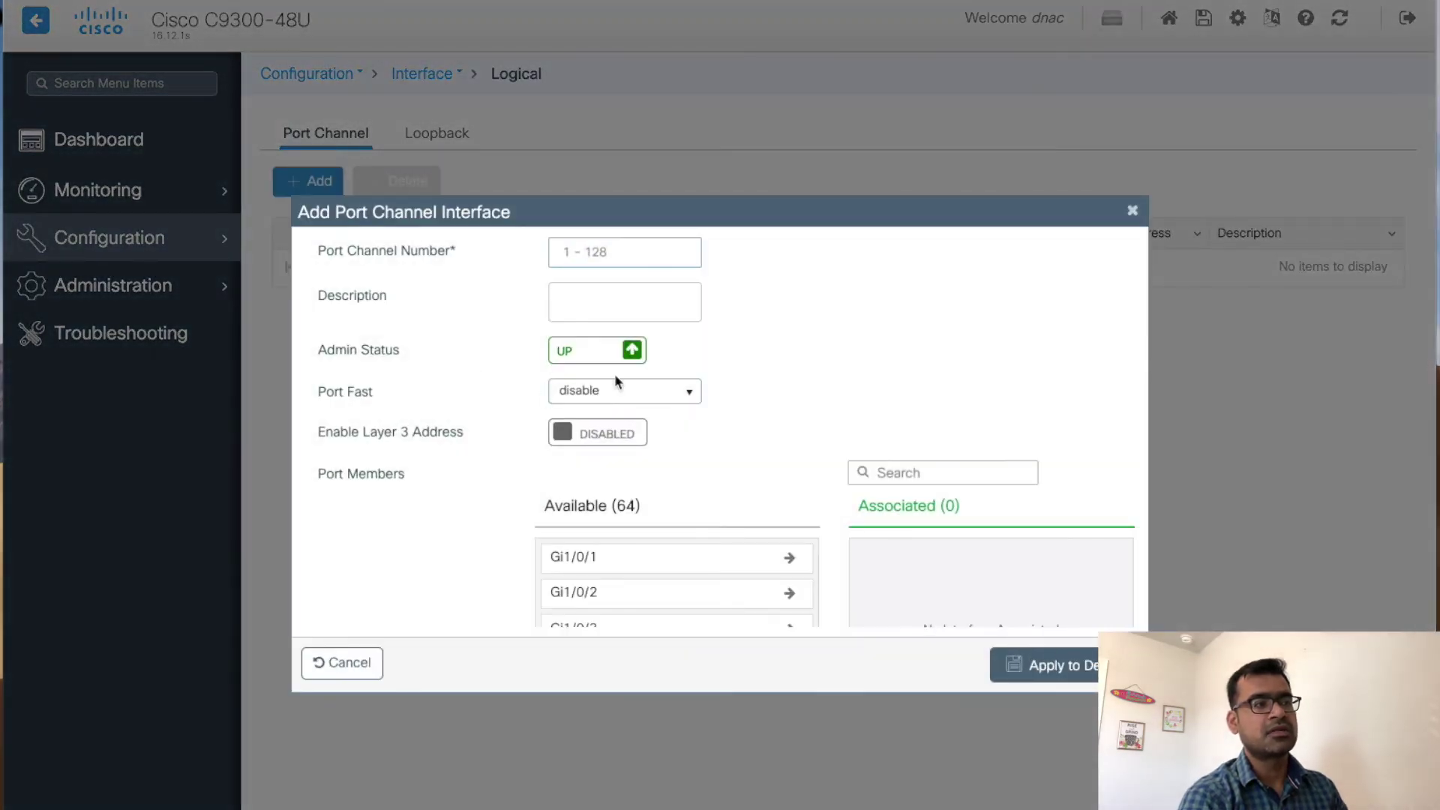
scroll(775, 453, "down", 1)
scroll(774, 453, "down", 3)
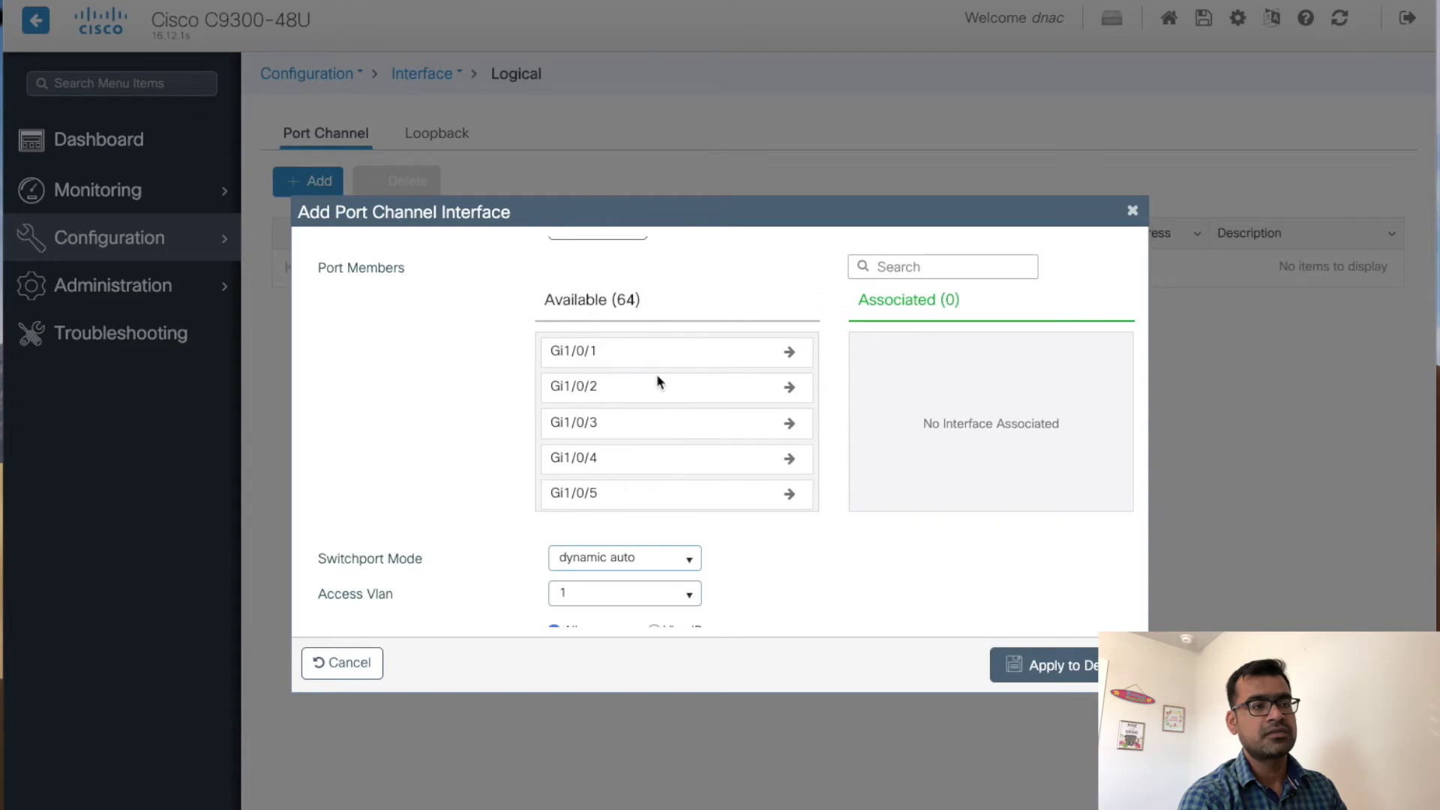
scroll(672, 373, "down", 2)
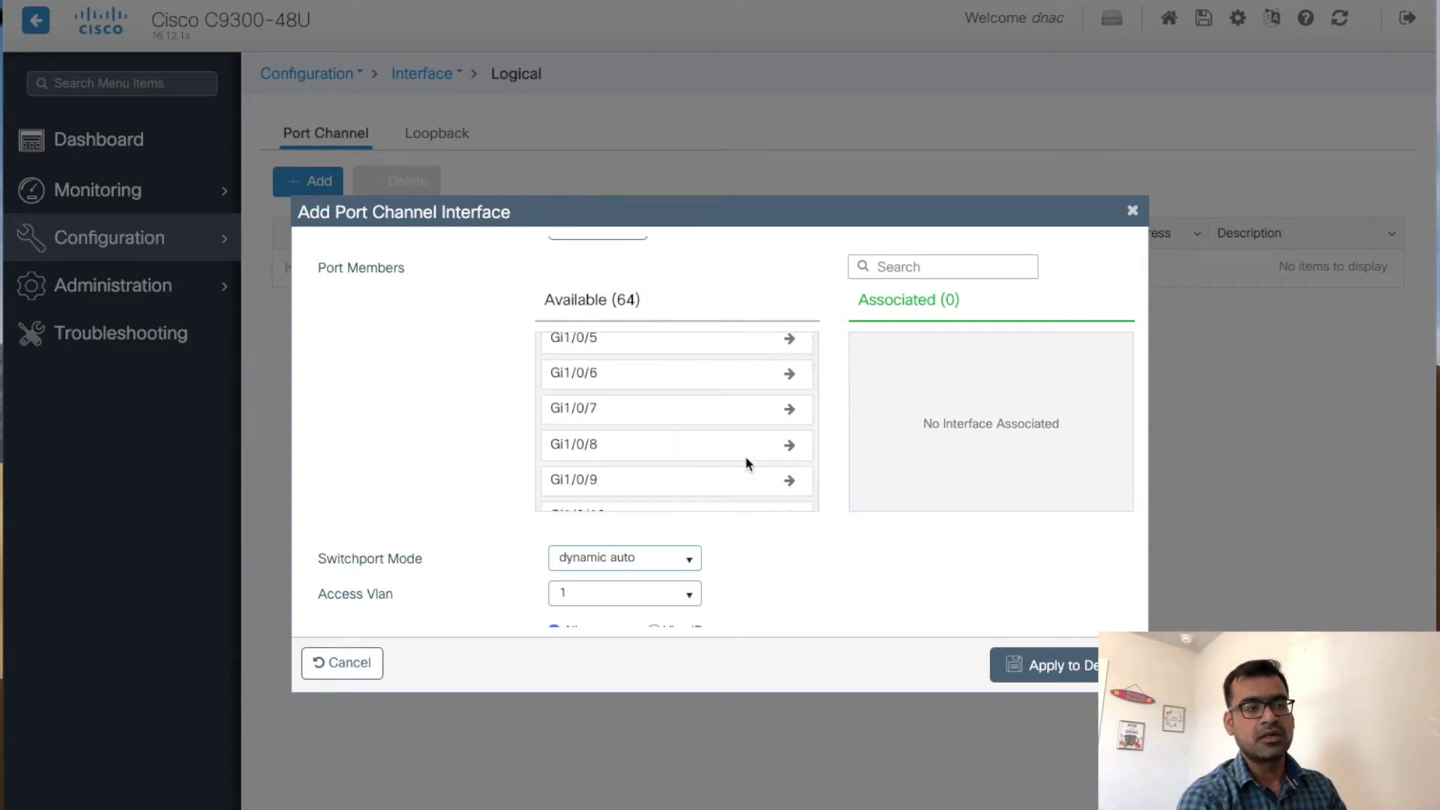
scroll(734, 482, "down", 5)
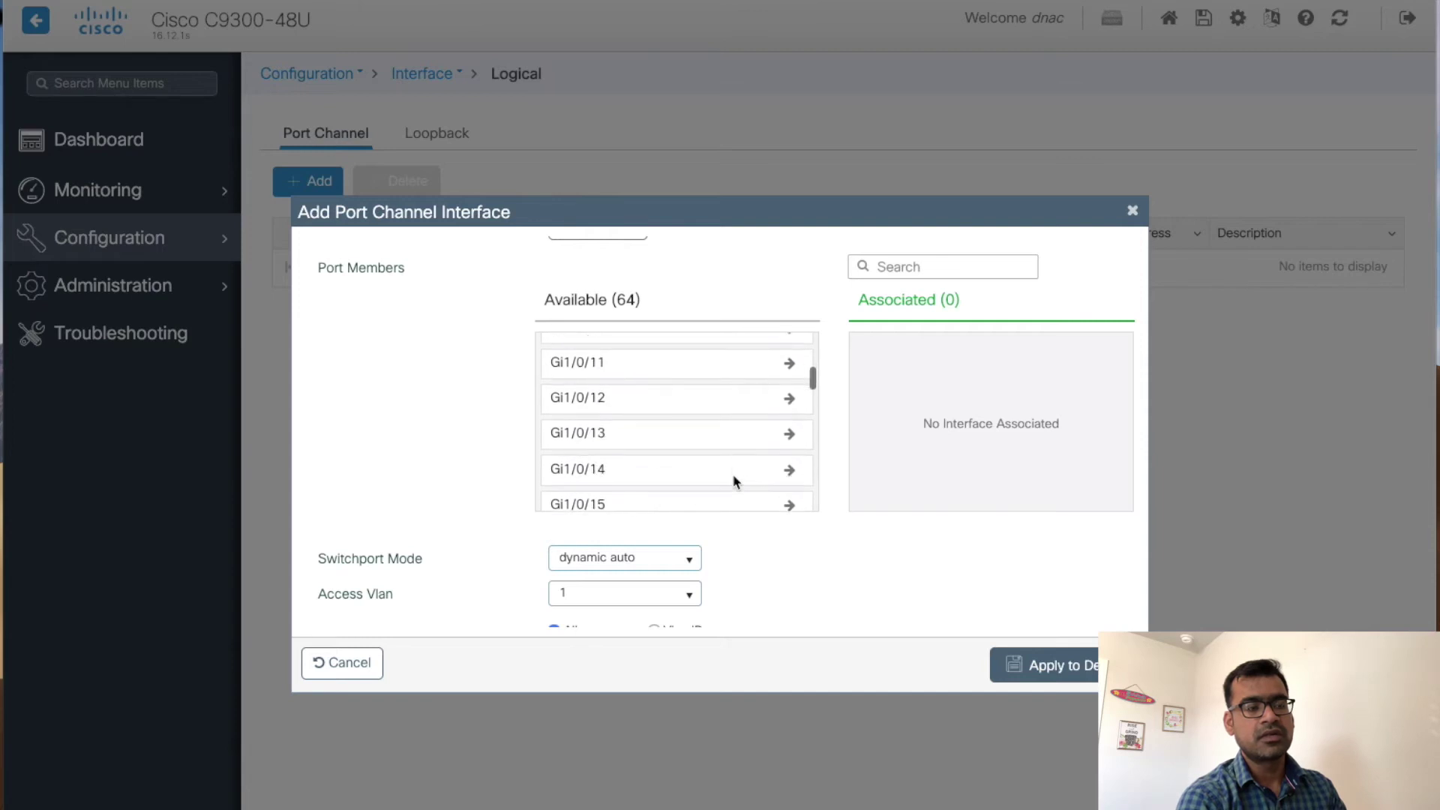
scroll(801, 612, "down", 1)
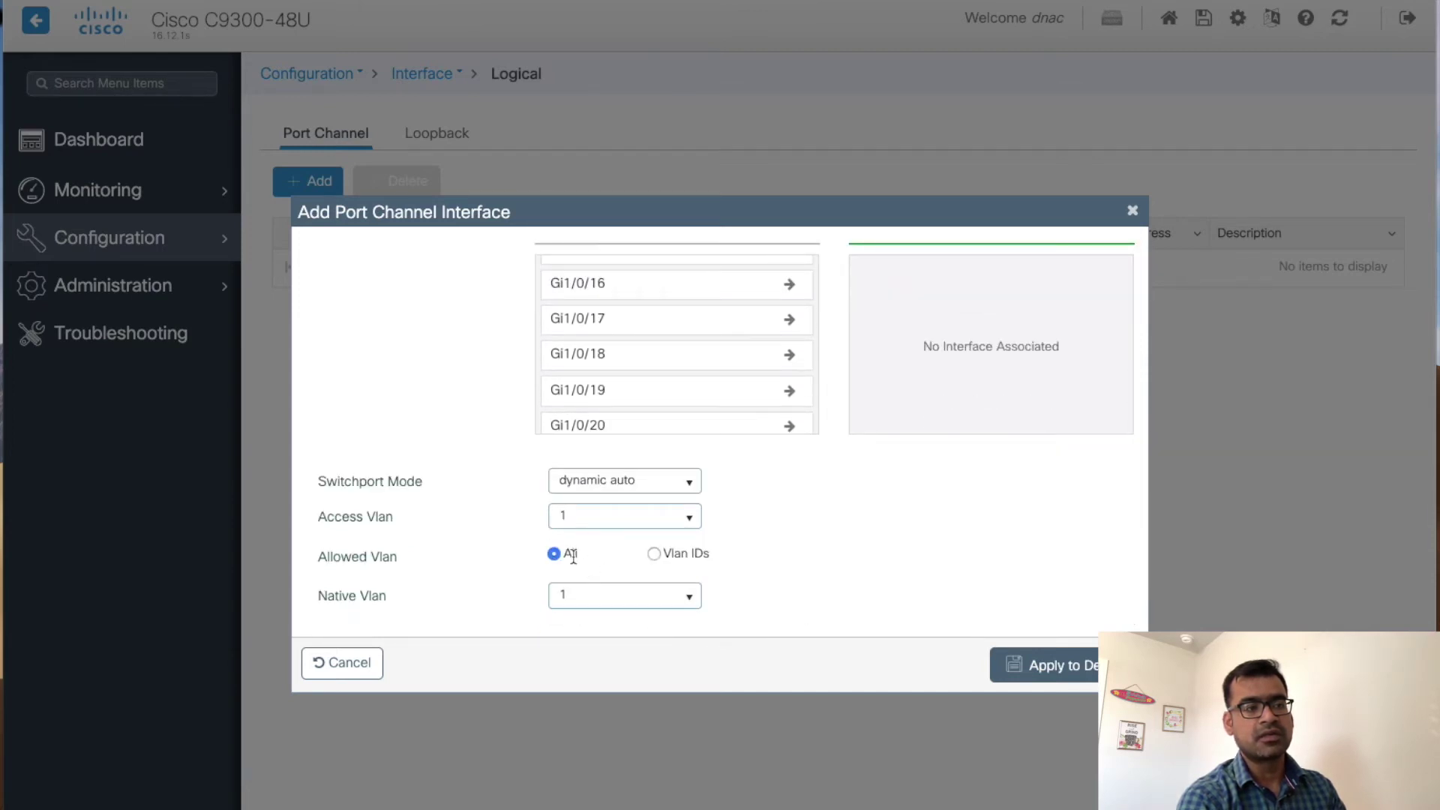
scroll(834, 517, "up", 4)
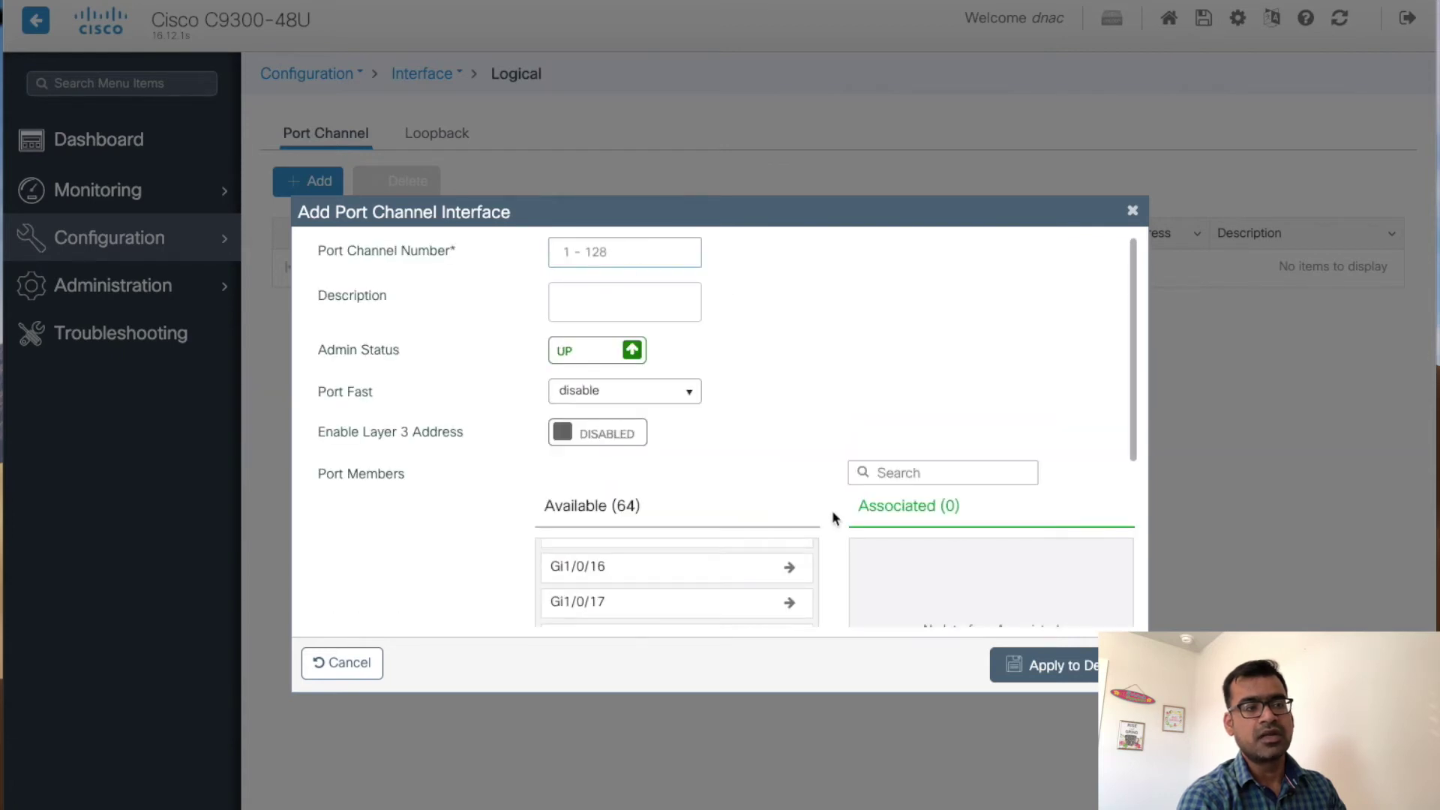
left_click(1133, 212)
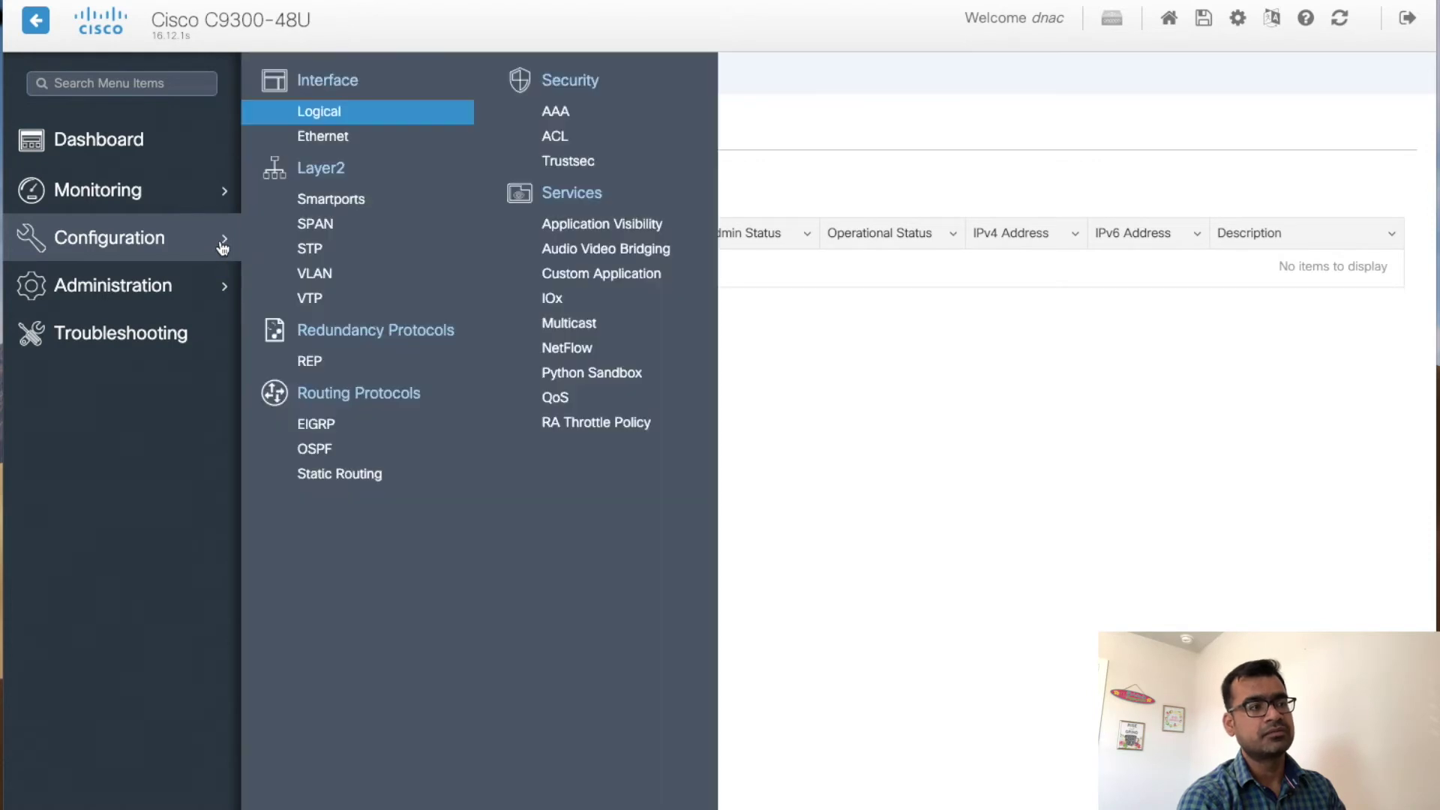
Go to the Layer2 VLAN configuration and view the SVIs and the VLAN list
mouse_move(222, 241)
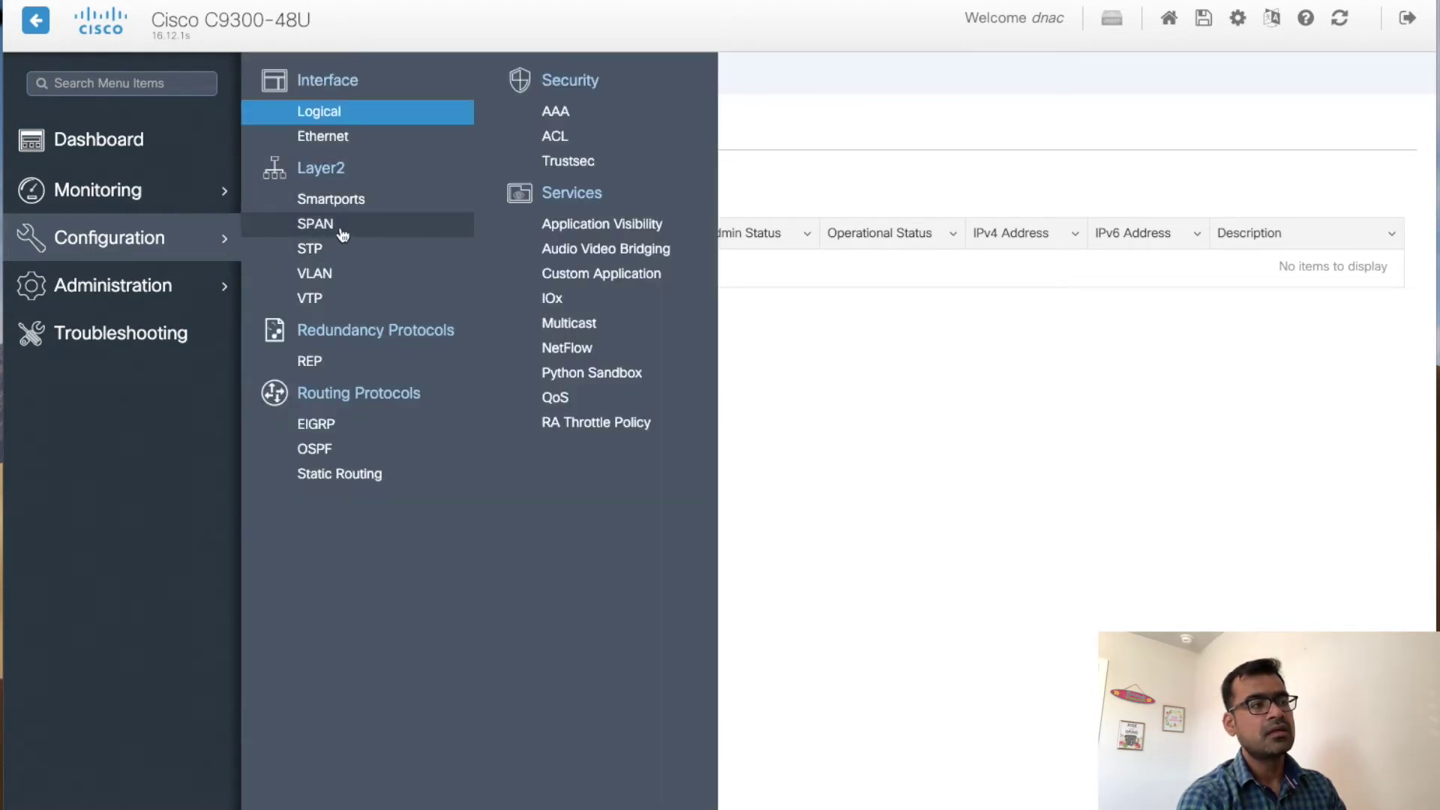
left_click(334, 274)
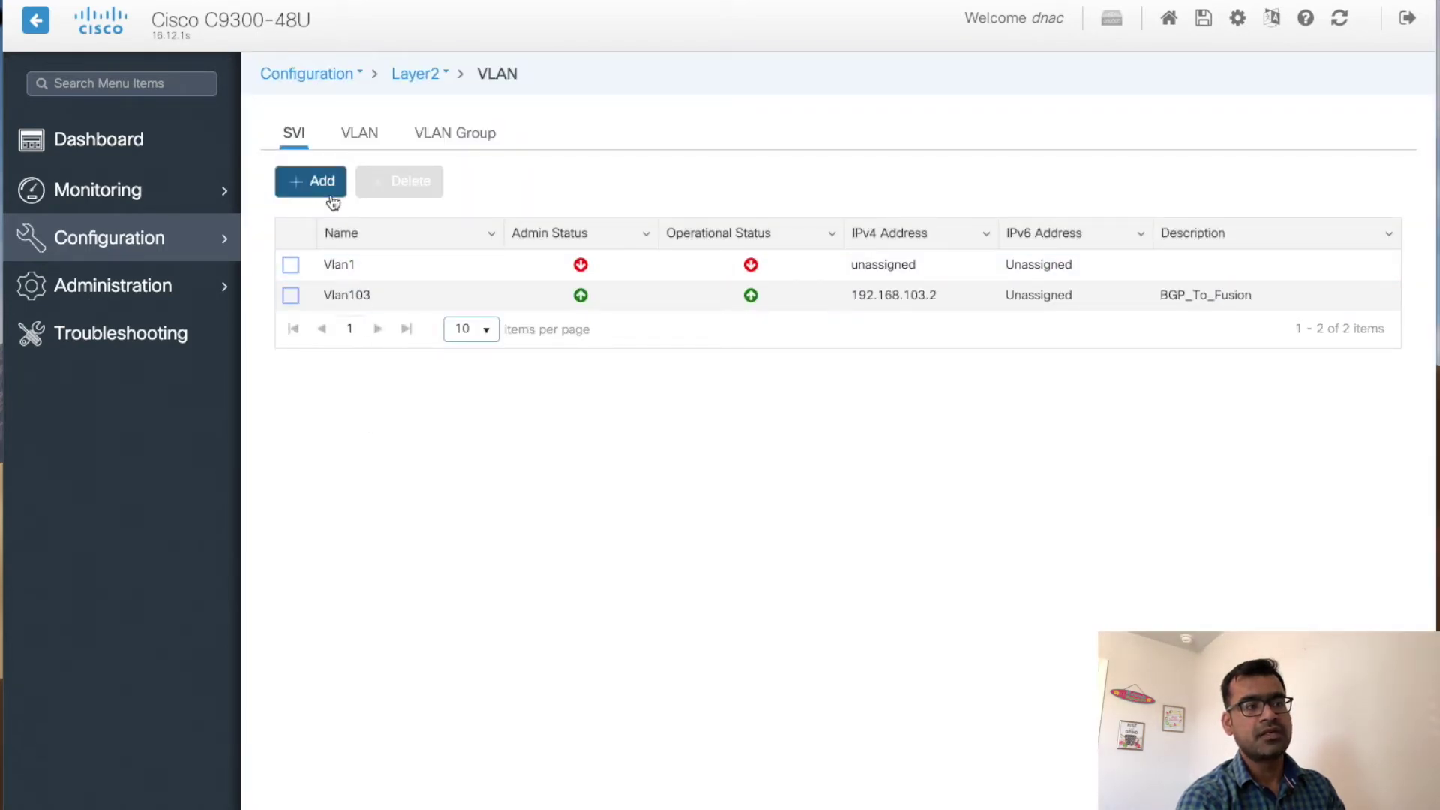
left_click(365, 142)
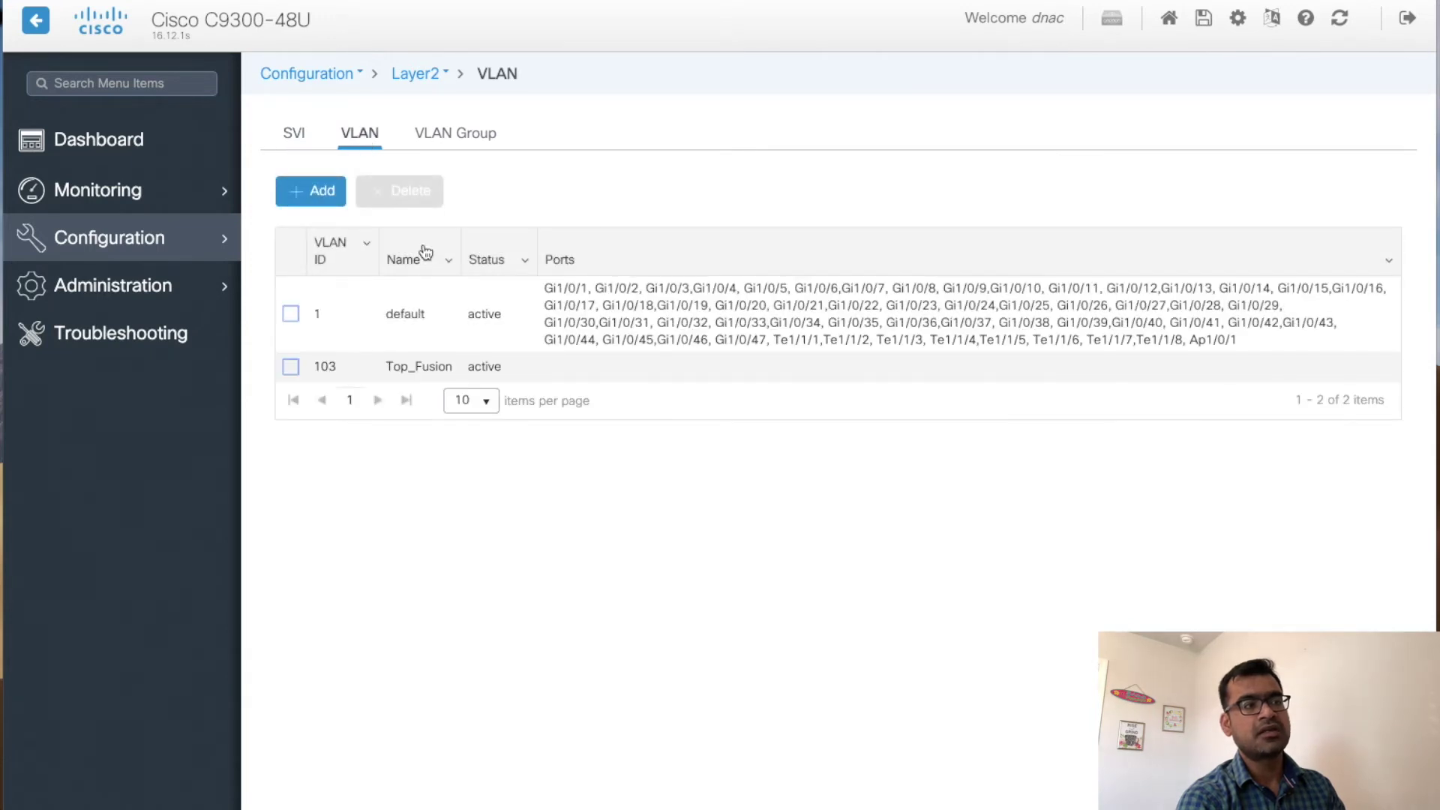
Review the form for creating a VLAN, including its available port members, and close it without adding a VLAN
left_click(335, 204)
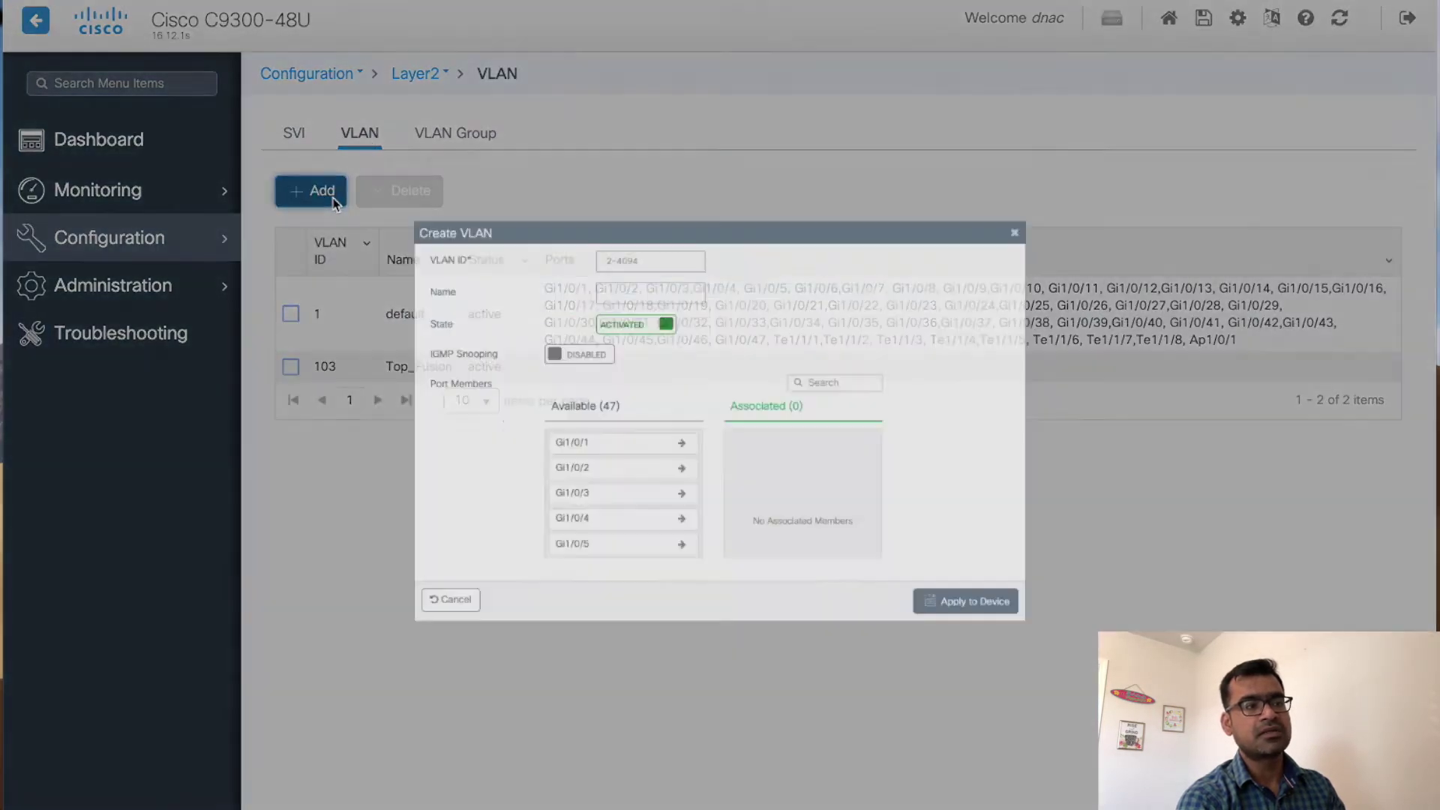
scroll(588, 494, "down", 15)
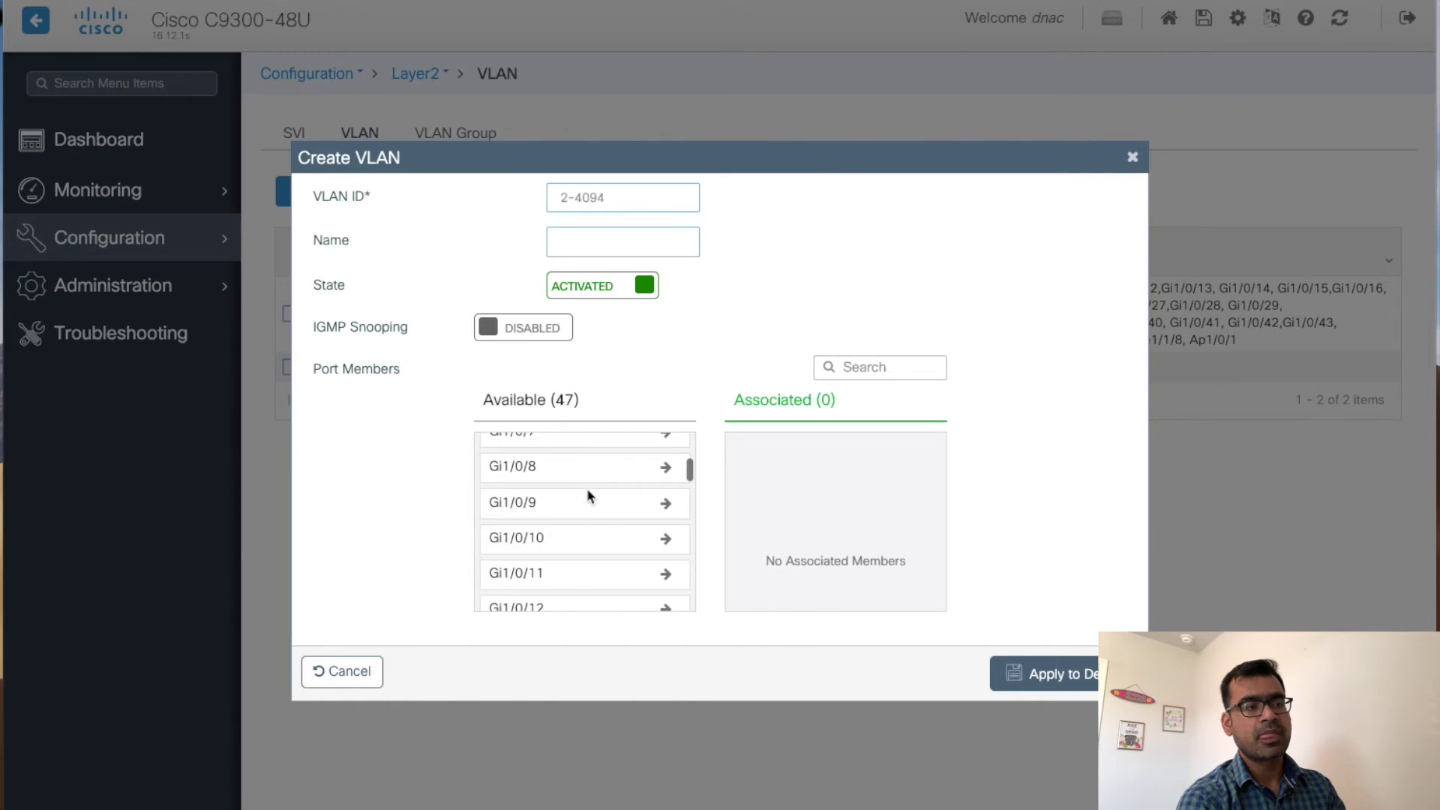
scroll(587, 487, "up", 15)
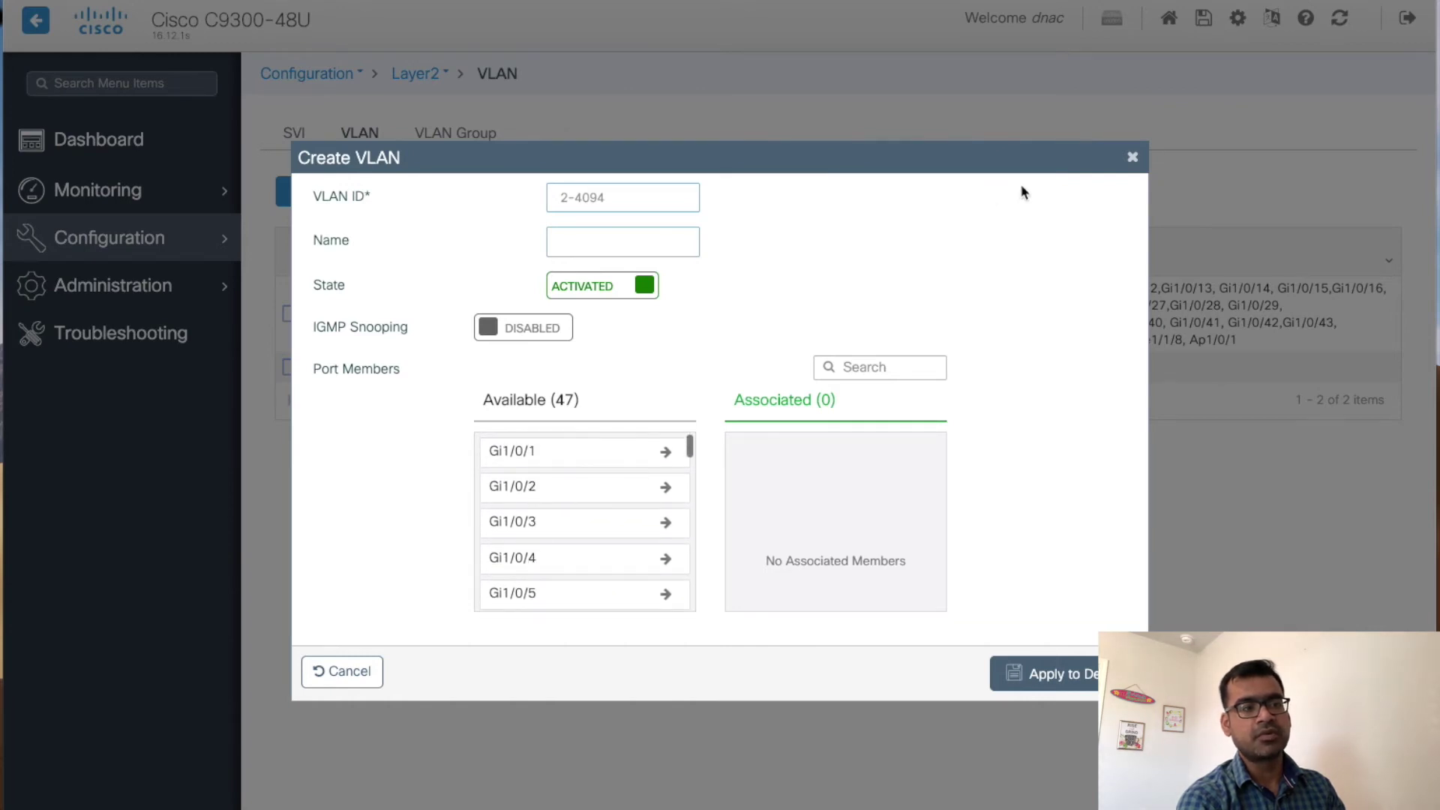
left_click(1132, 158)
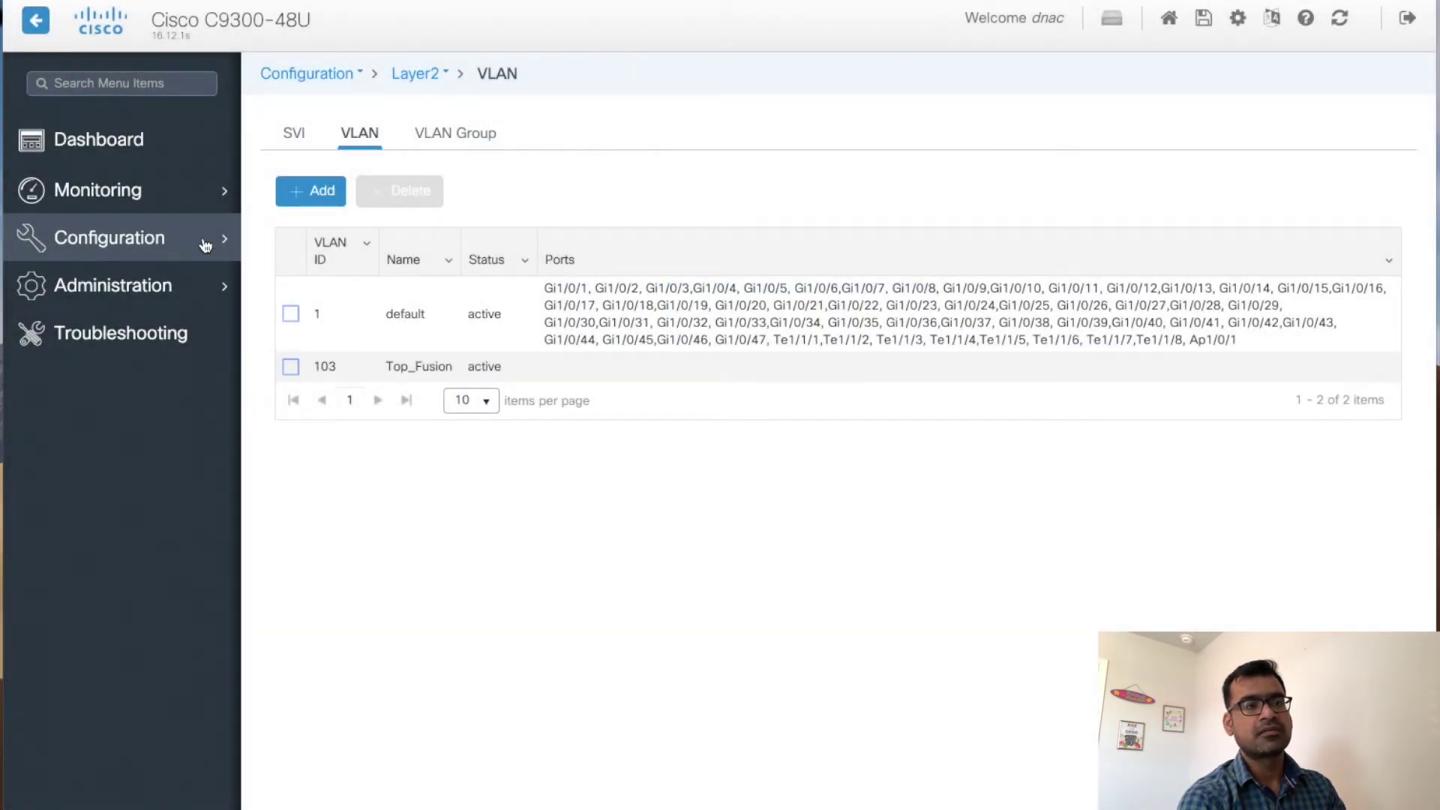
Go to the EIGRP routing configuration and open the Advanced view of the form for creating an EIGRP instance
left_click(205, 242)
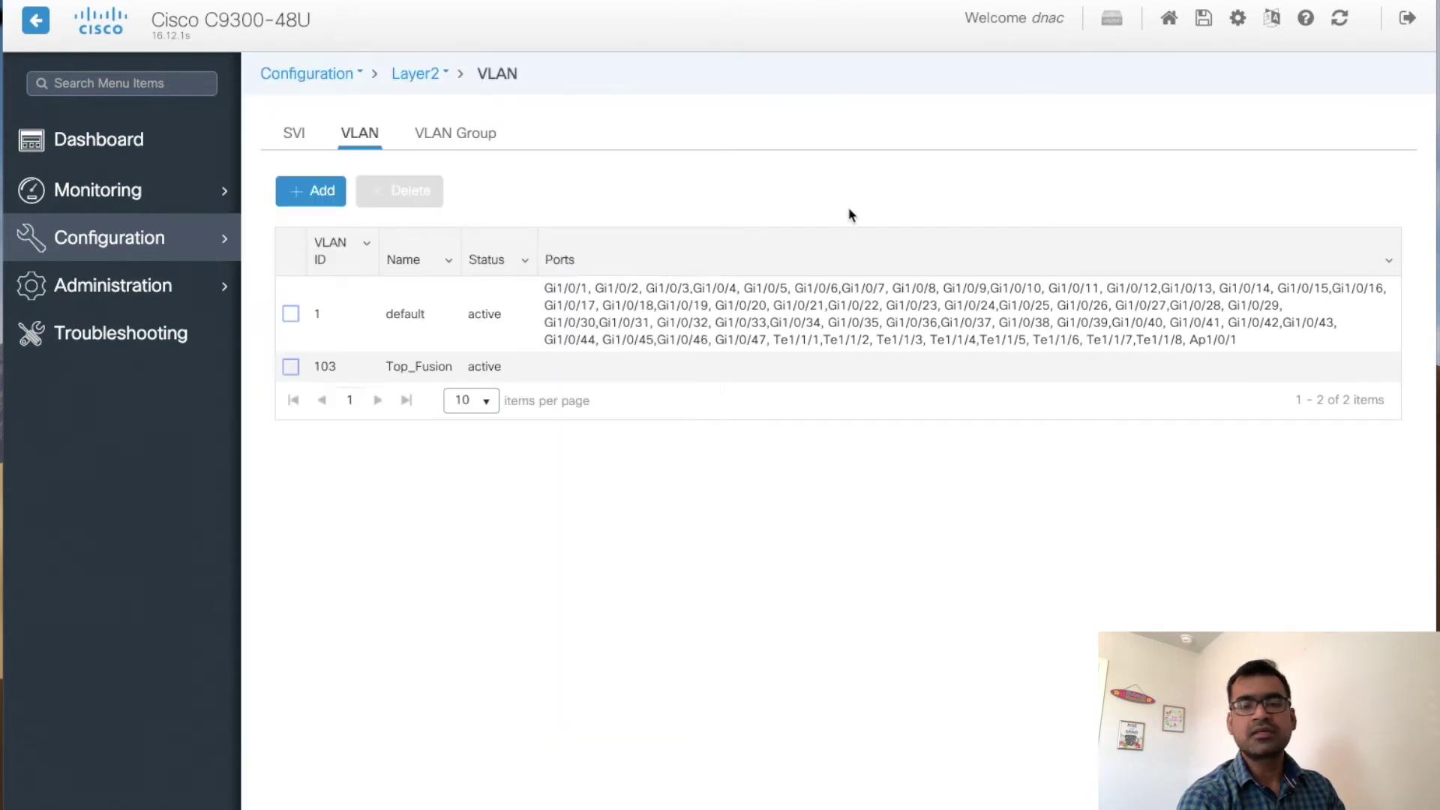
left_click(201, 241)
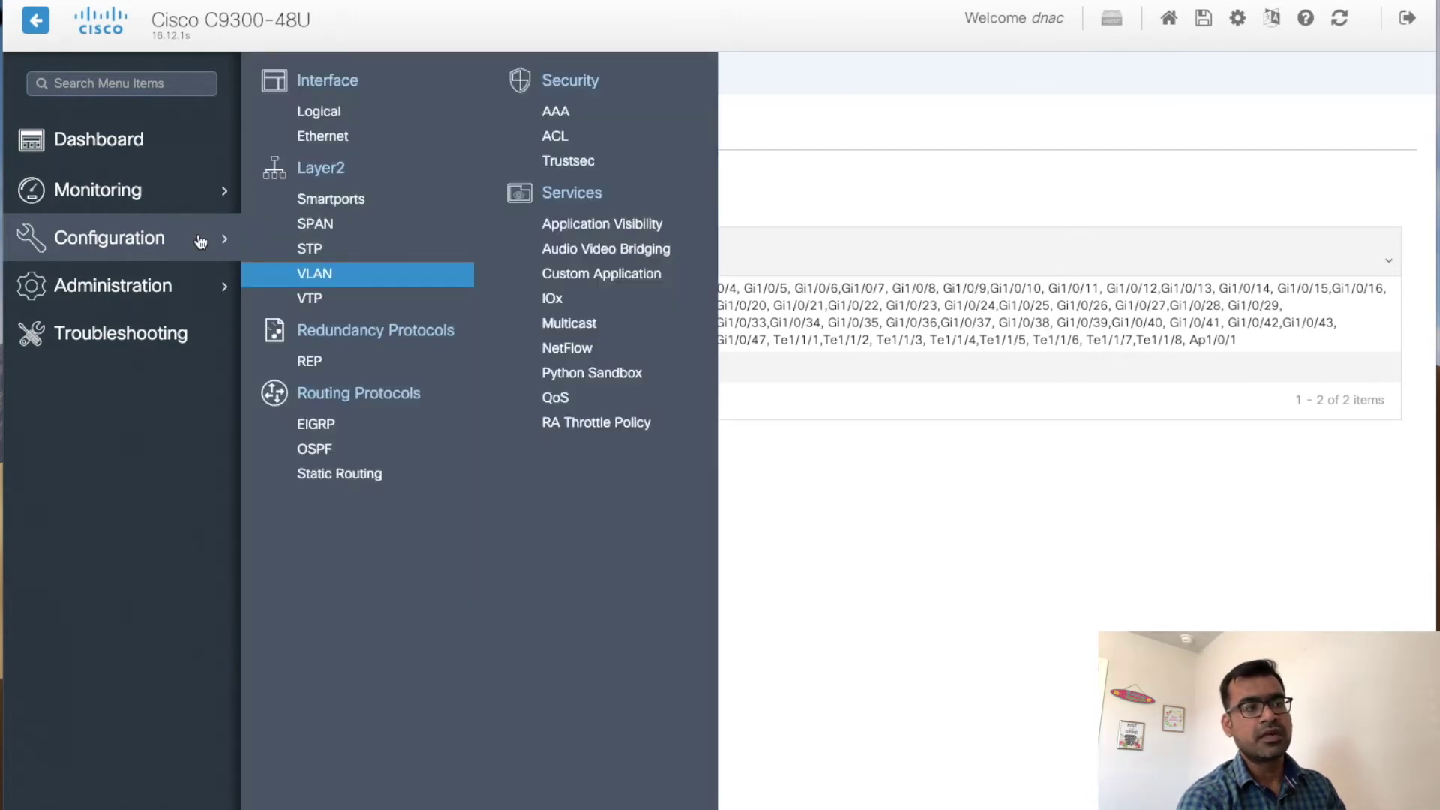
left_click(332, 425)
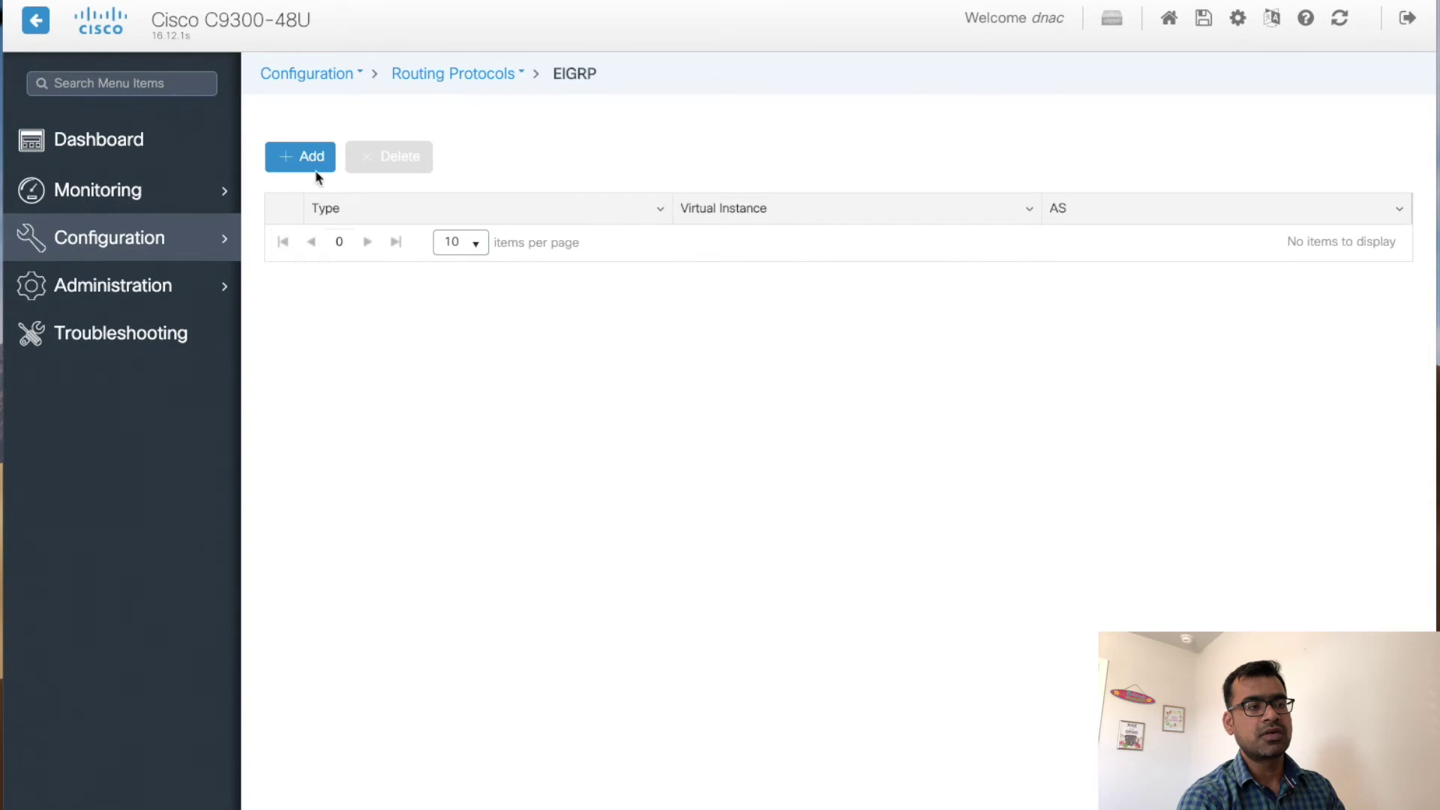
left_click(318, 162)
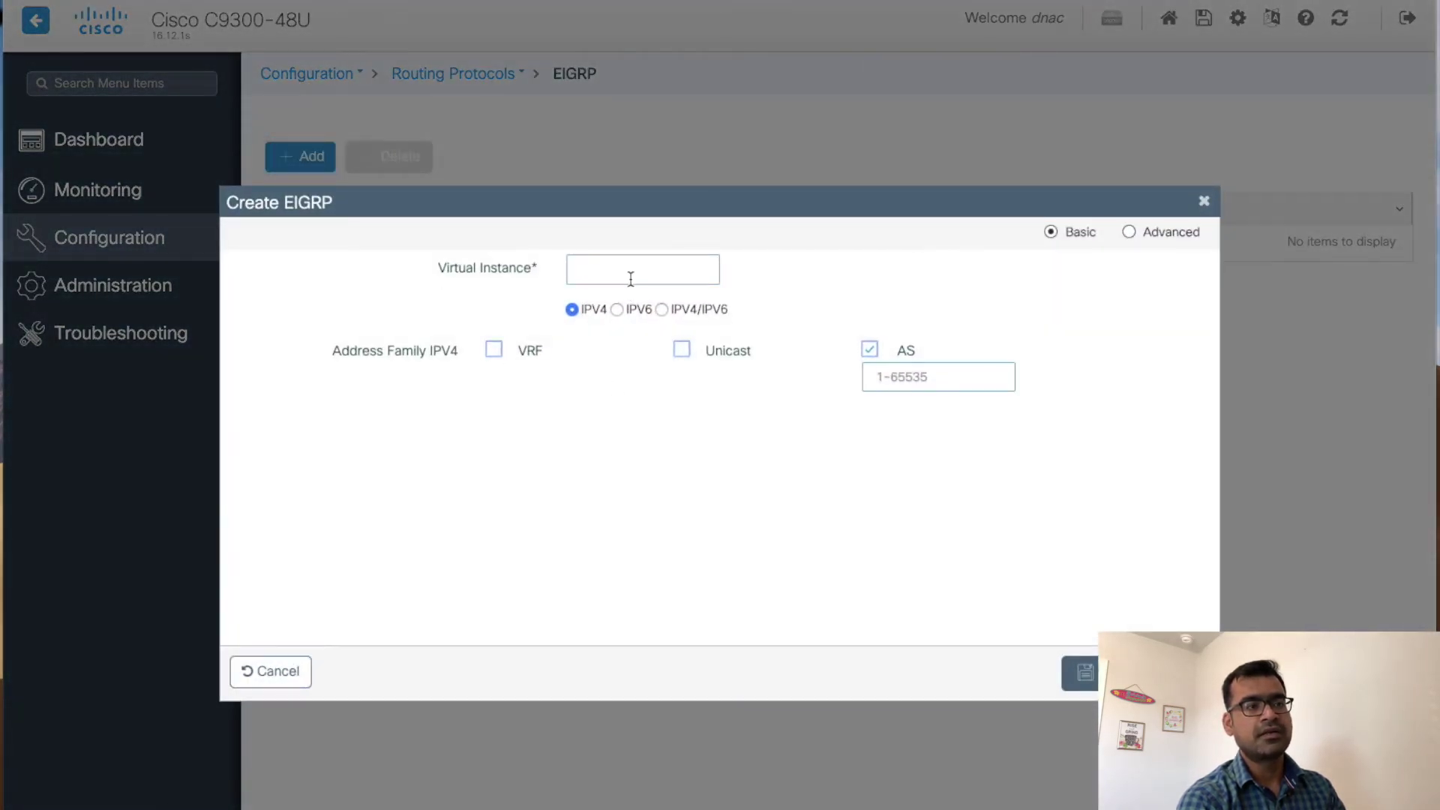
left_click(1129, 232)
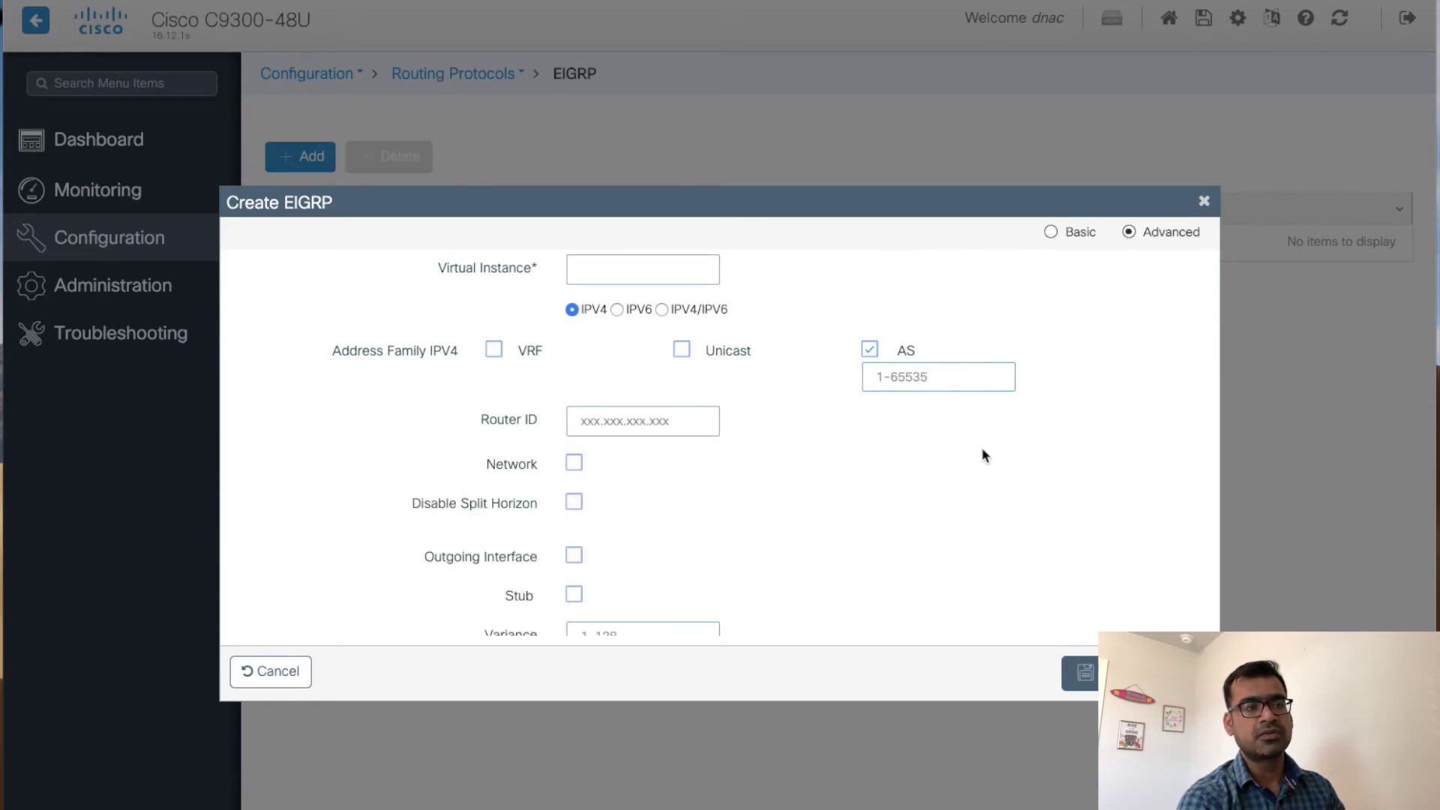
Review the advanced EIGRP settings from the address family to the best practices option, and close the form without creating an instance
scroll(985, 455, "down", 3)
scroll(985, 455, "up", 3)
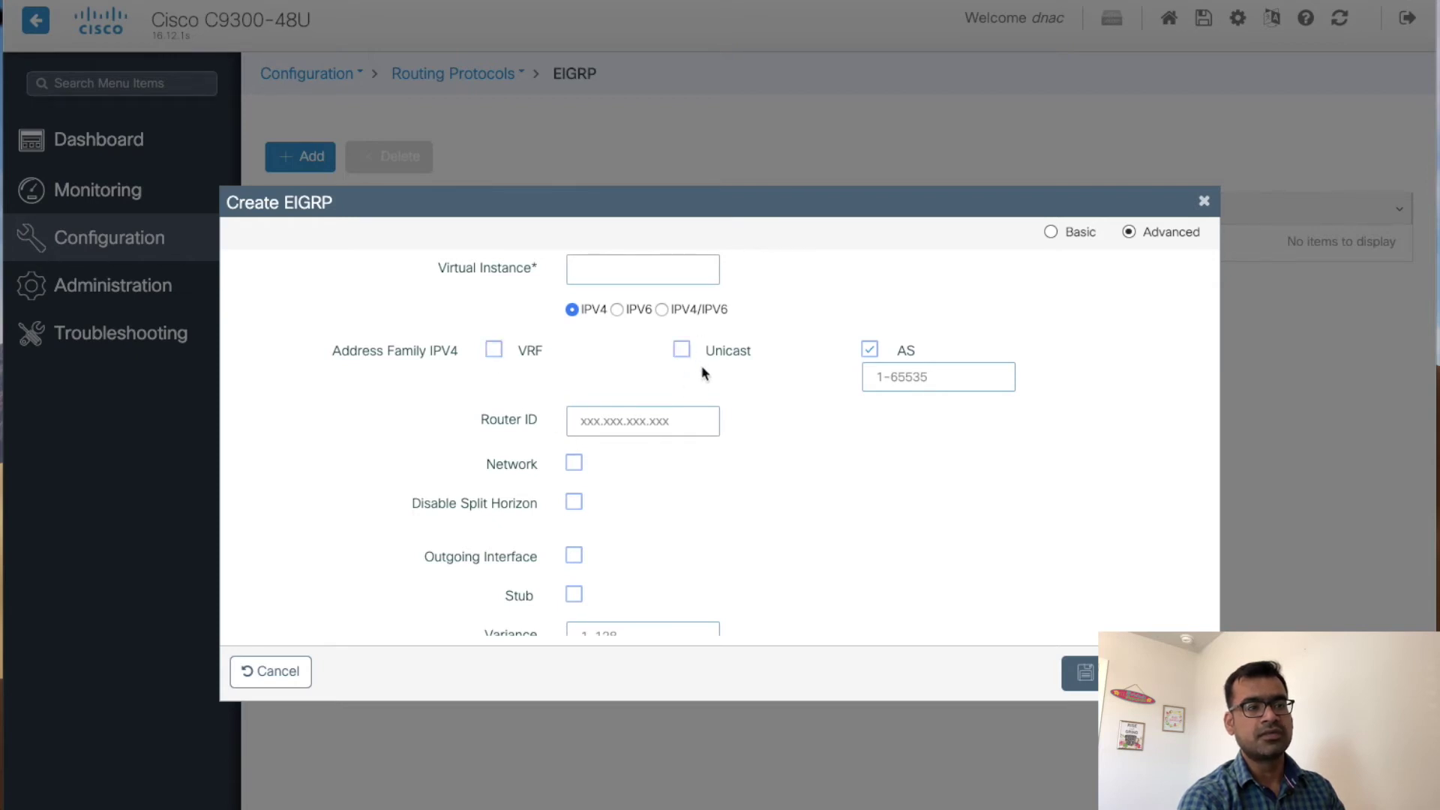
scroll(716, 425, "down", 2)
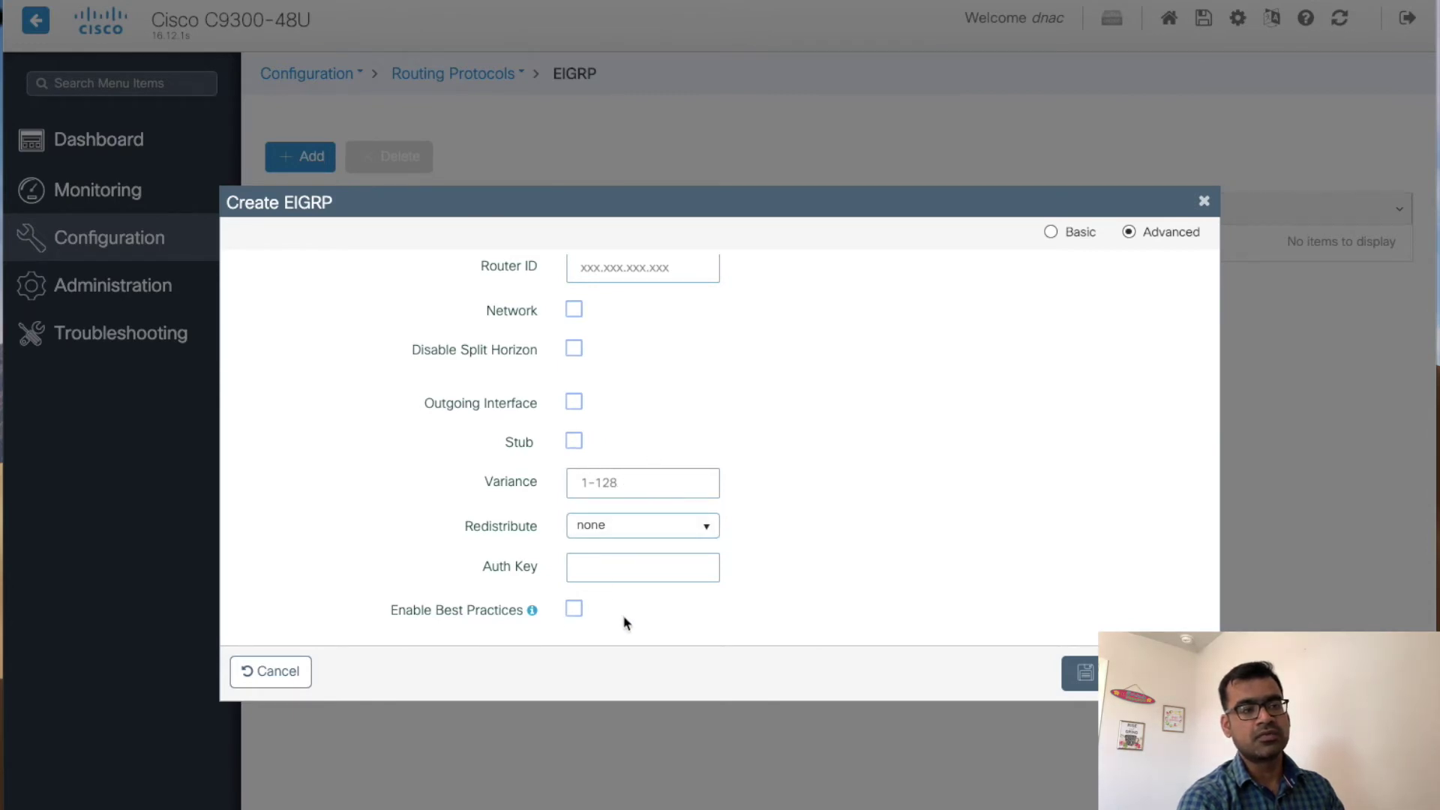
mouse_move(532, 614)
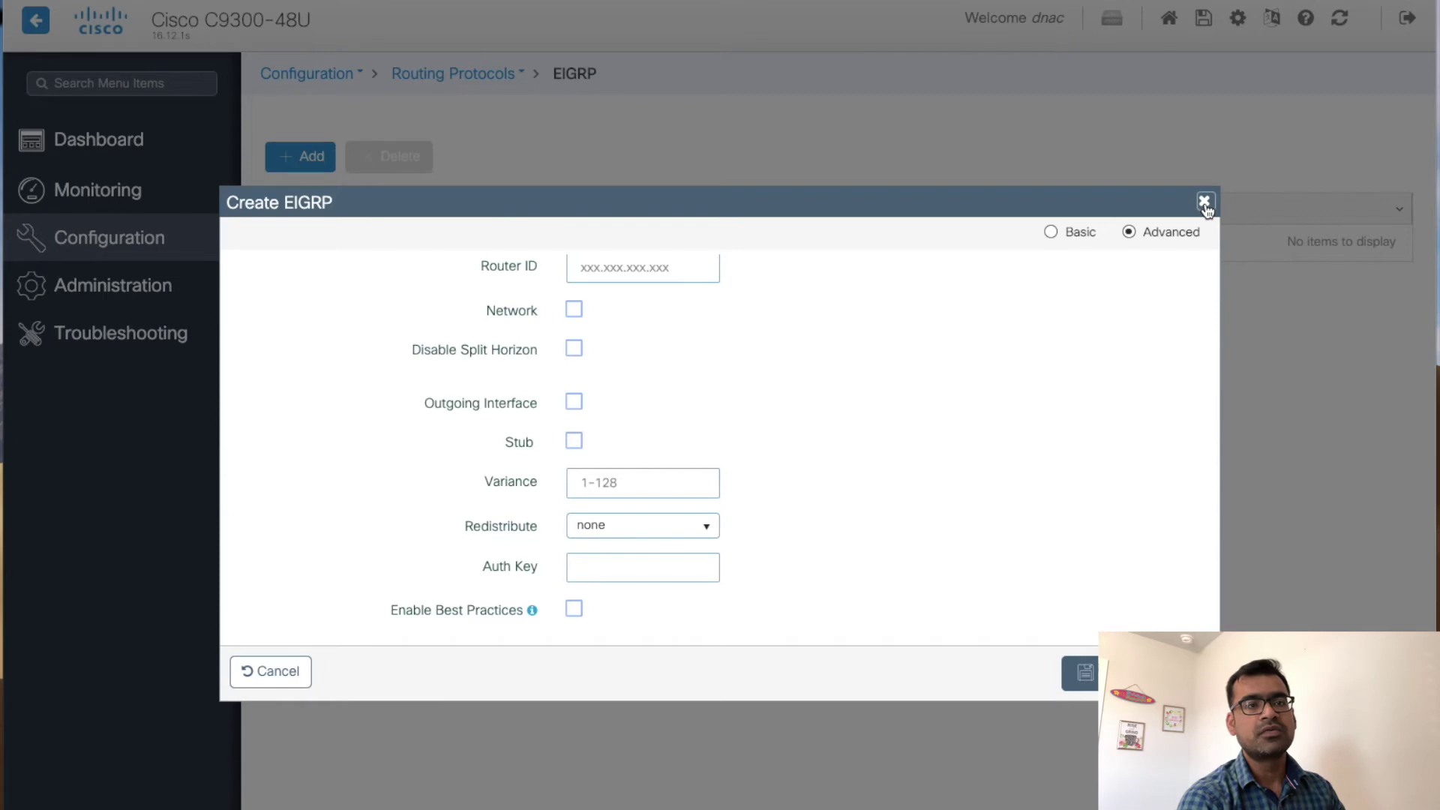
scroll(708, 450, "up", 3)
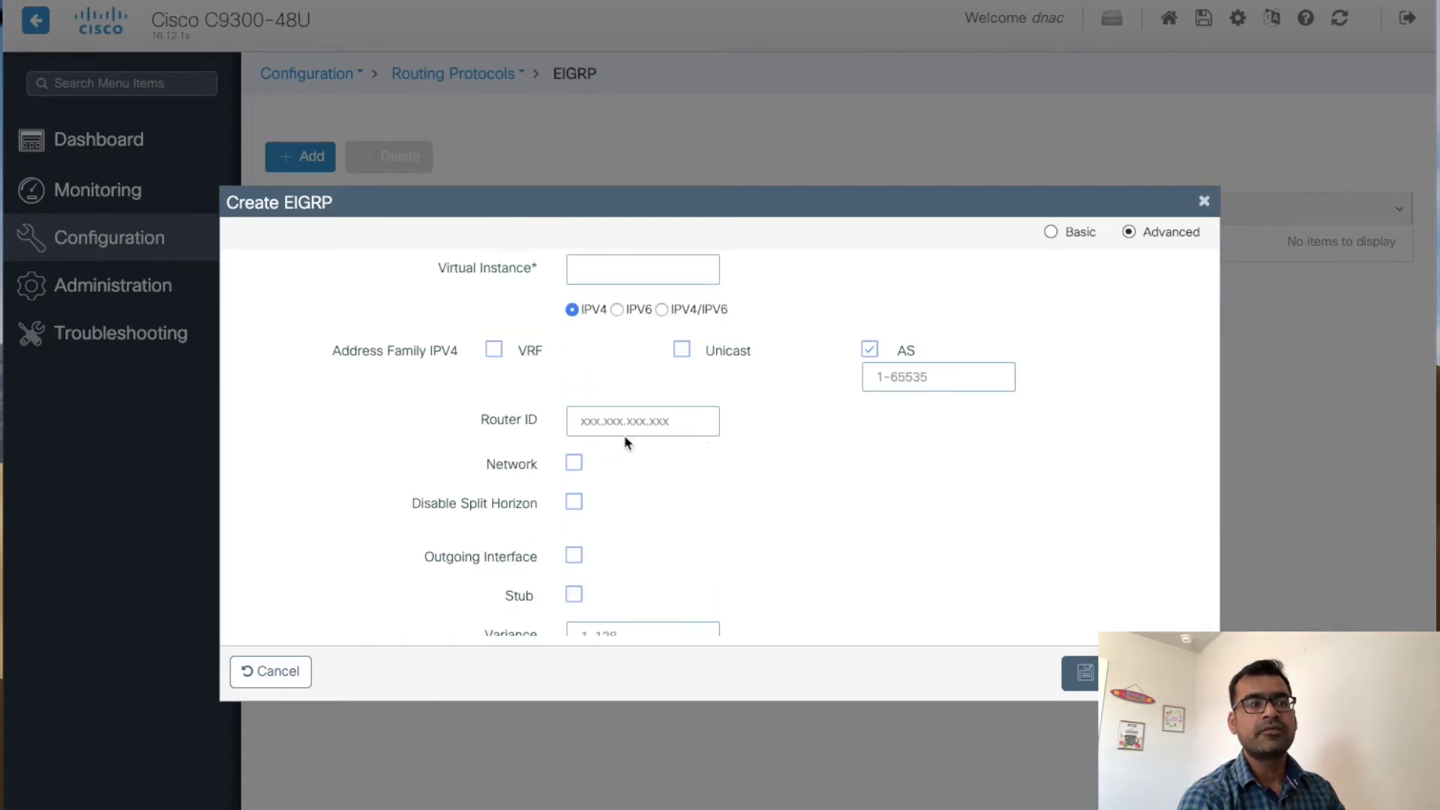
scroll(624, 492, "down", 3)
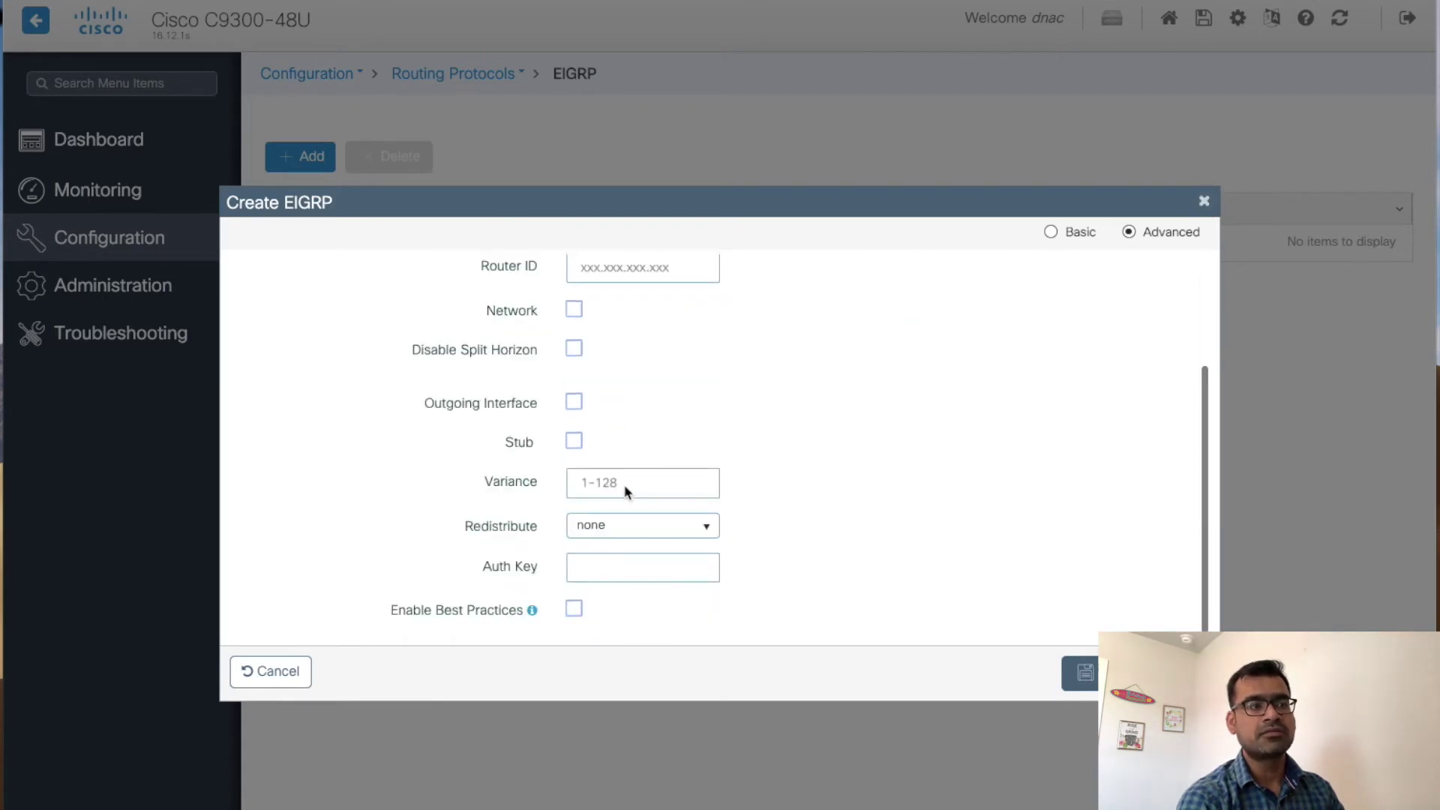
left_click(1204, 202)
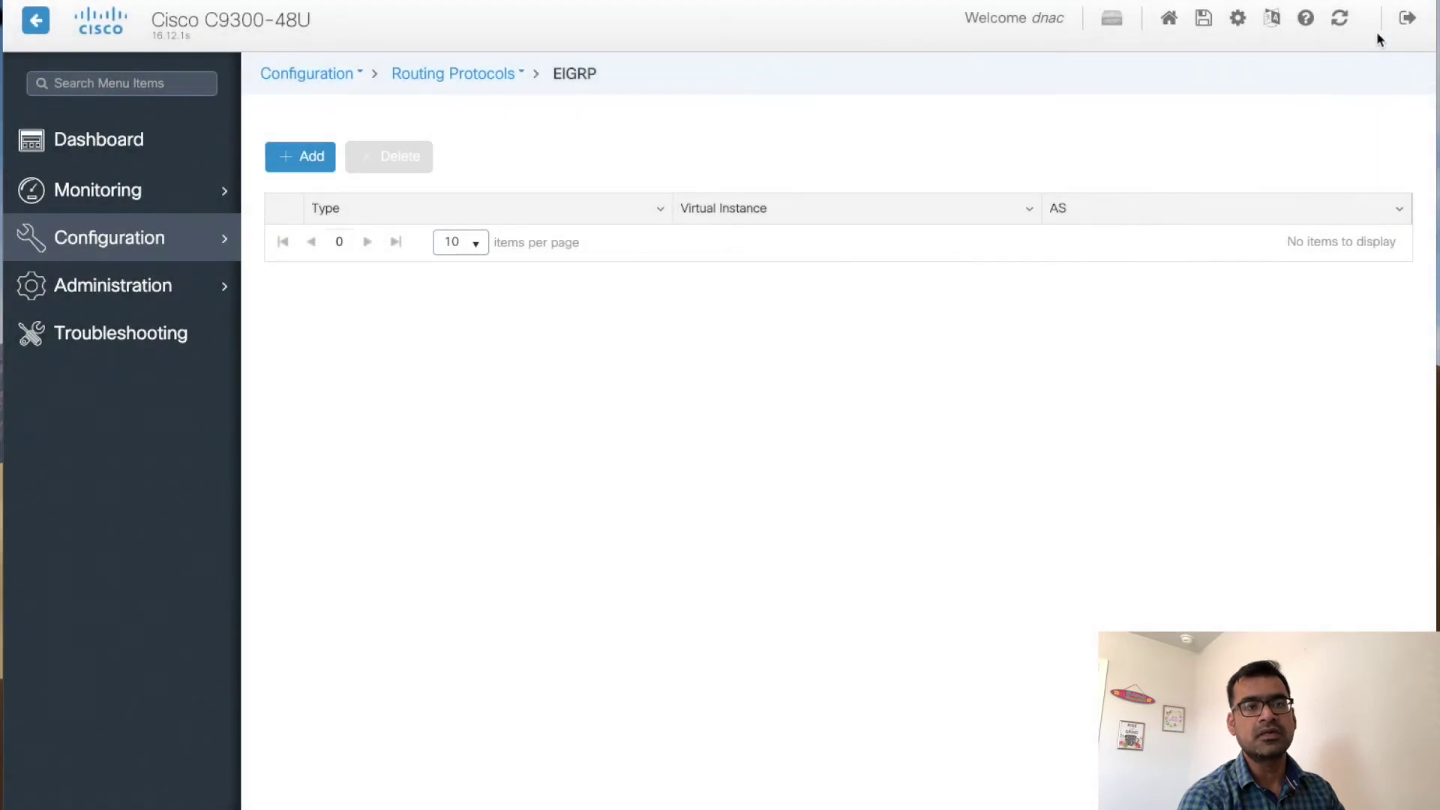
Open the online help for EIGRP routing, read the instructions for creating an EIGRP route, and leave the help window
left_click(1307, 20)
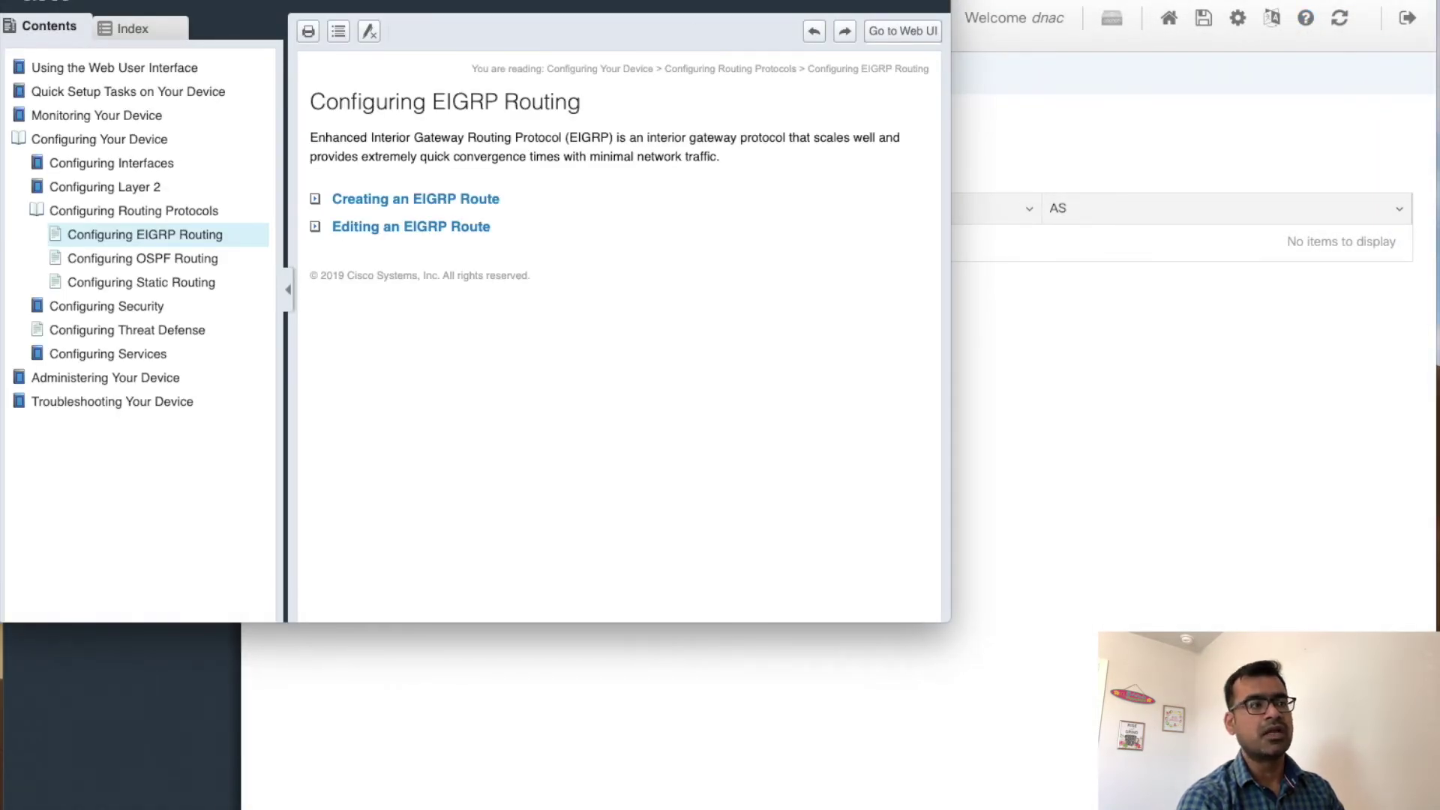
left_click_drag(355, 0, 502, 8)
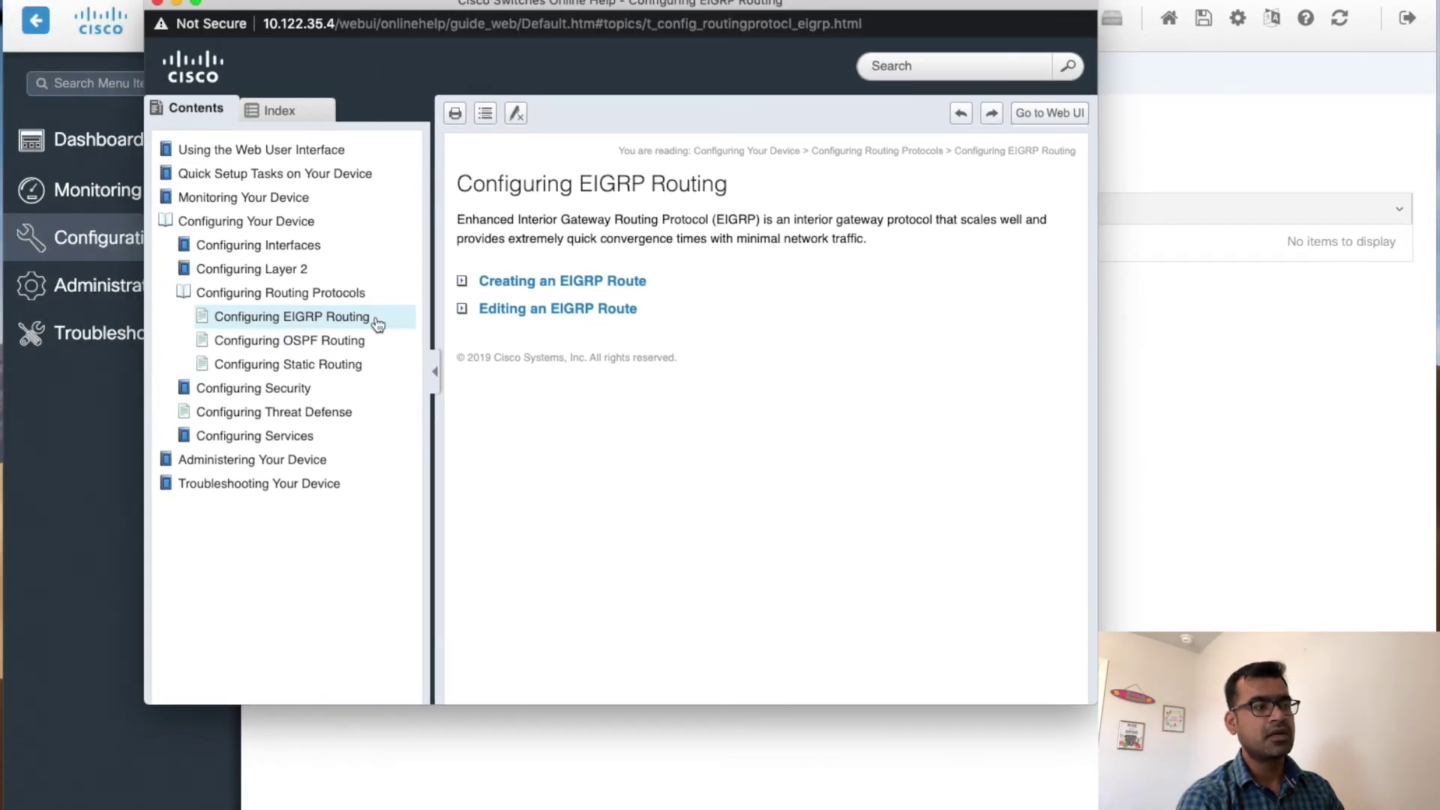
left_click(462, 284)
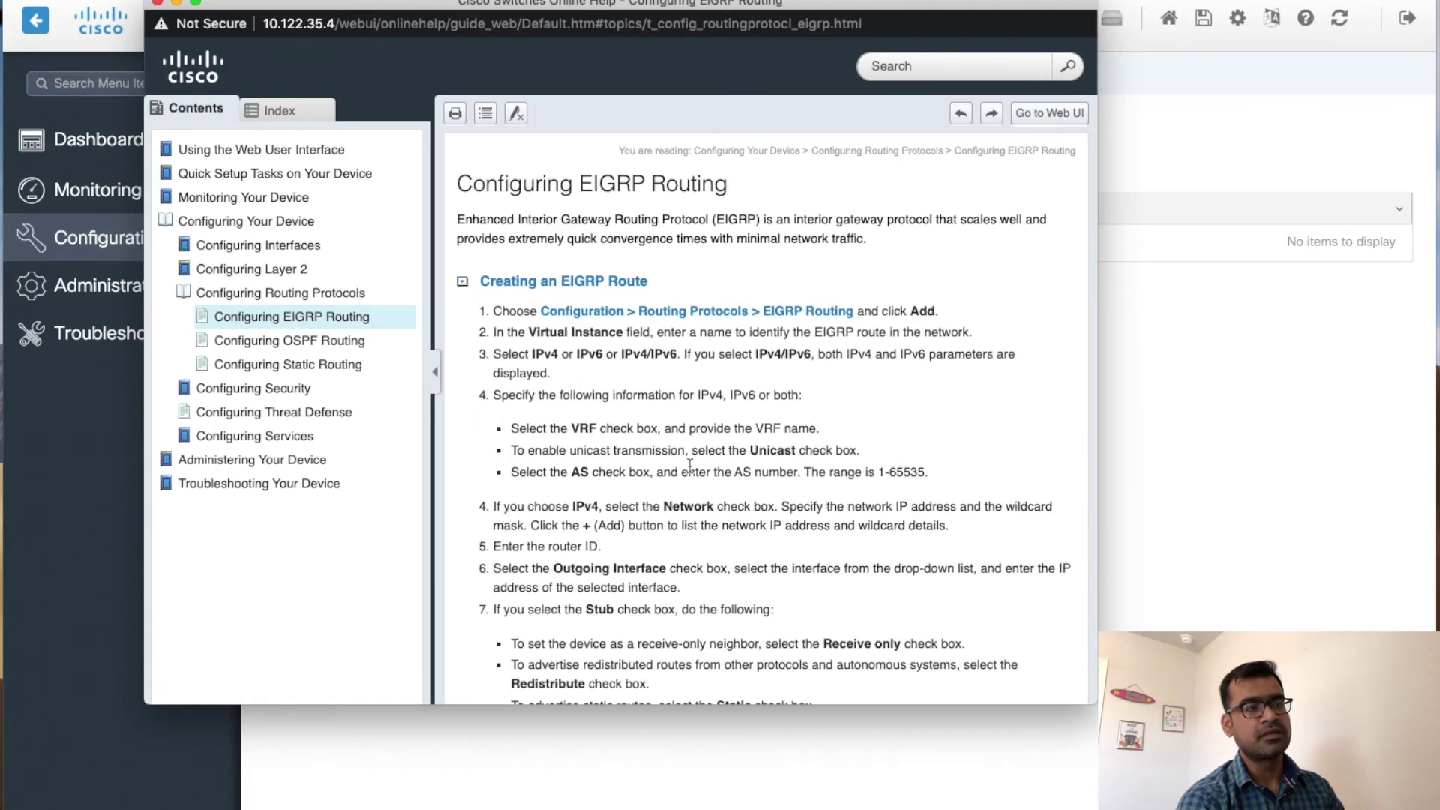
scroll(689, 465, "down", 1)
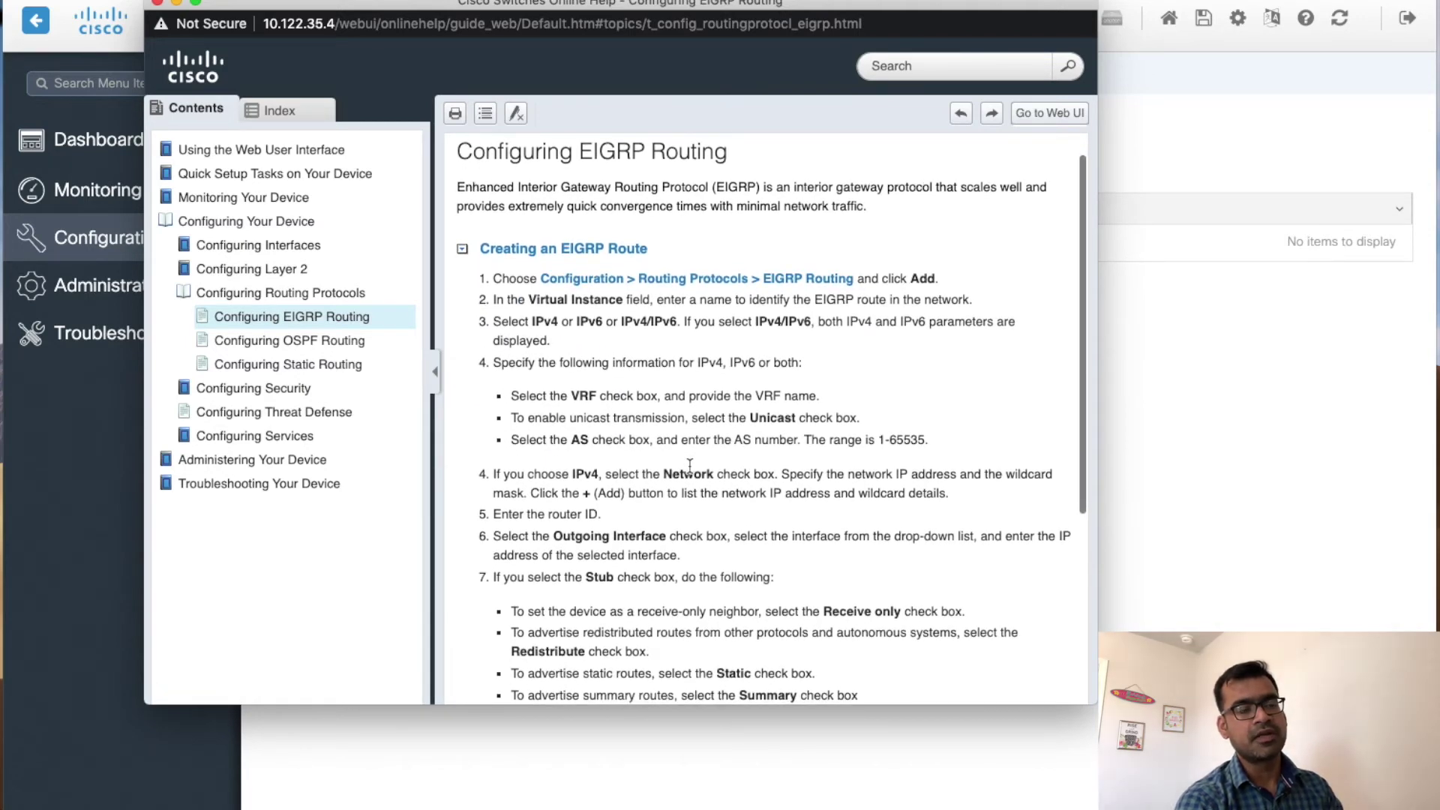
scroll(689, 465, "down", 8)
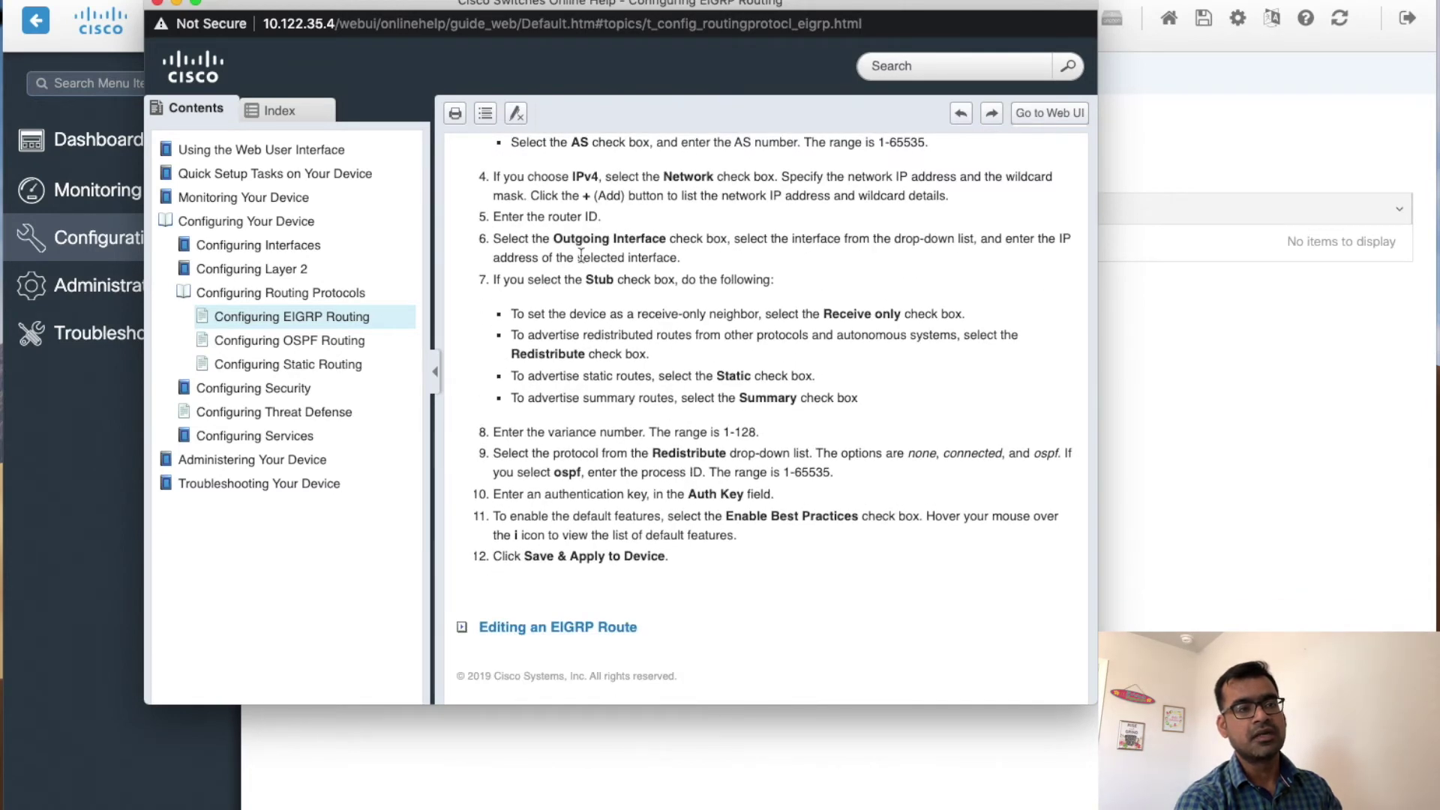
left_click_drag(554, 279, 673, 559)
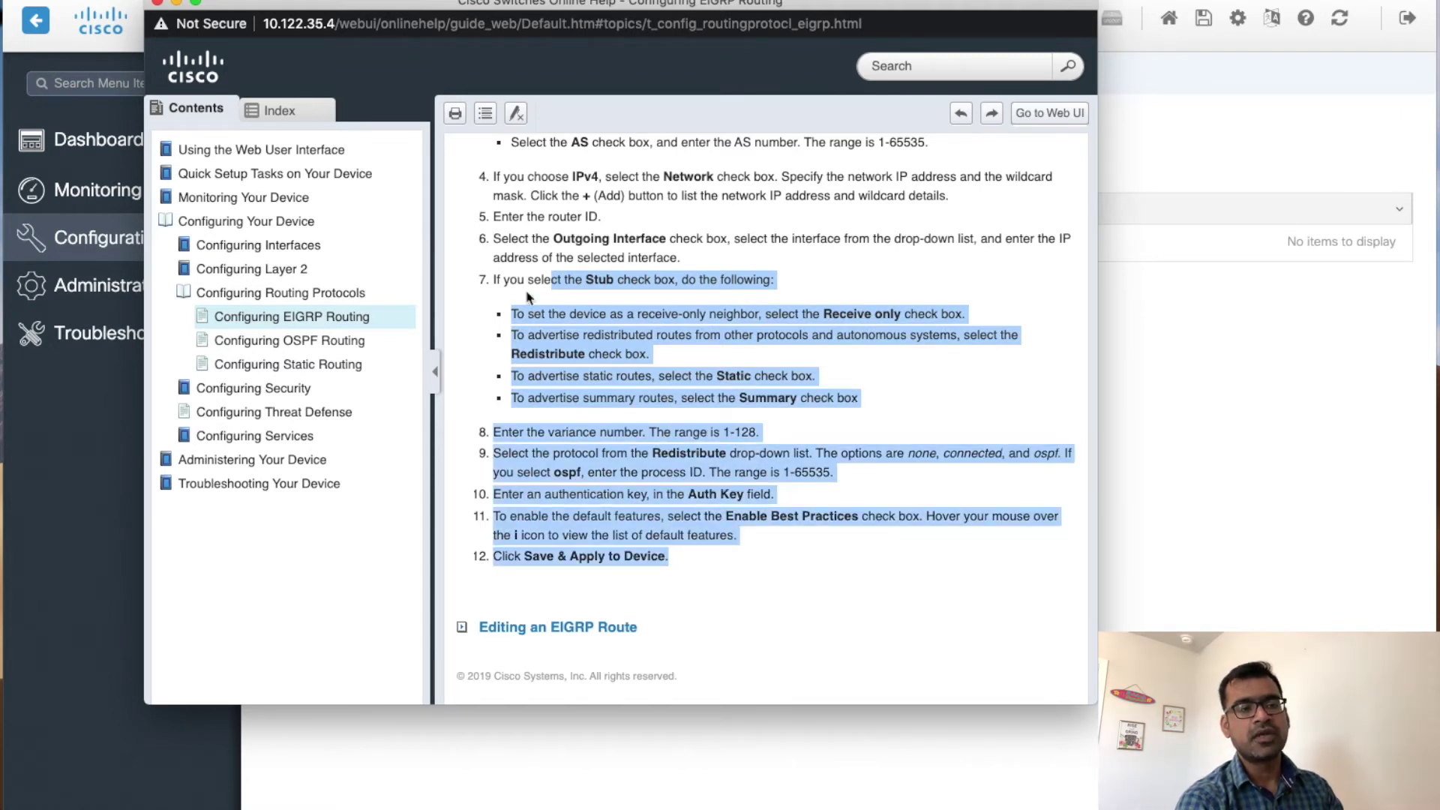
left_click_drag(363, 13, 542, 84)
left_click(273, 453)
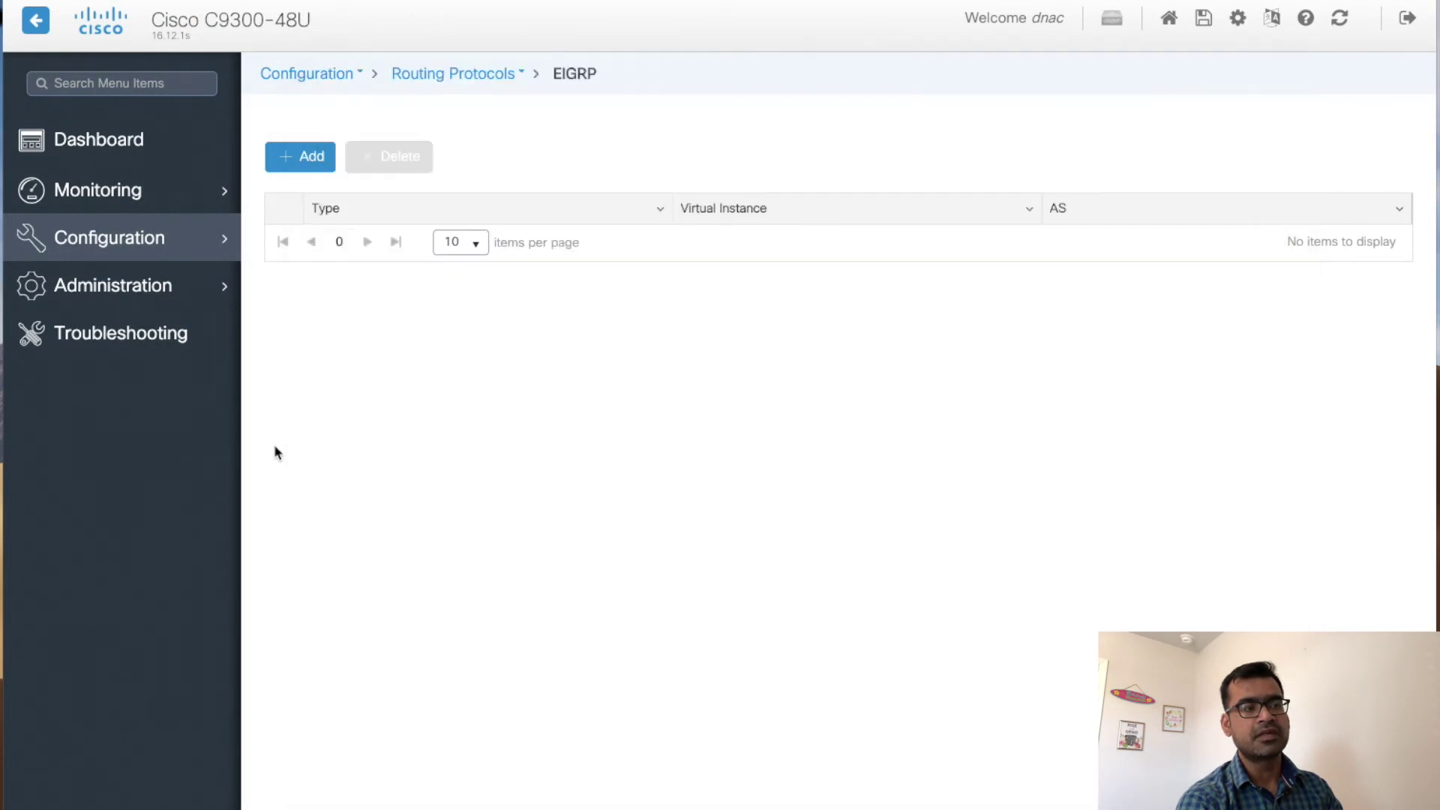
Go to the static routing configuration, view the form for creating a static route, and cancel it
left_click(223, 246)
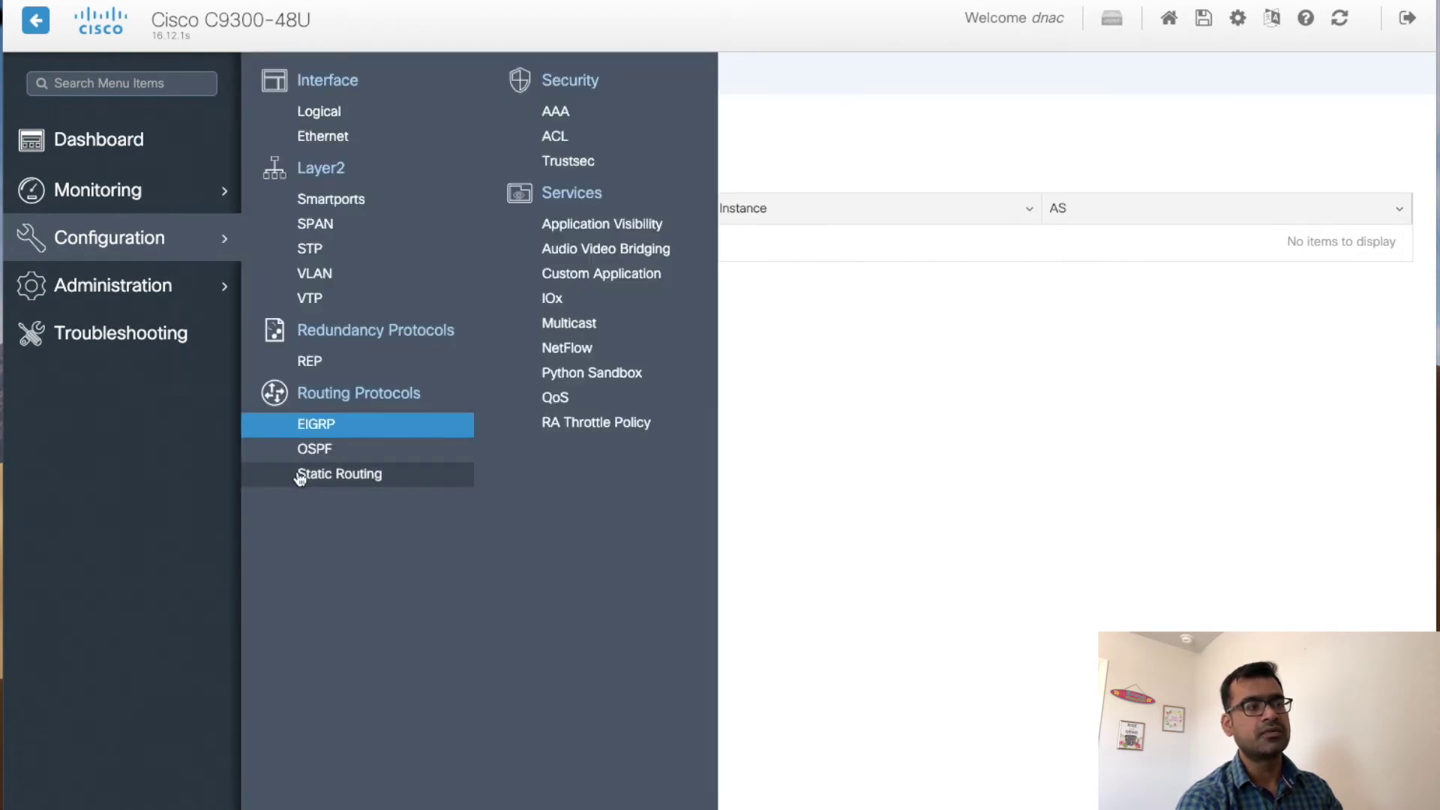
left_click(339, 478)
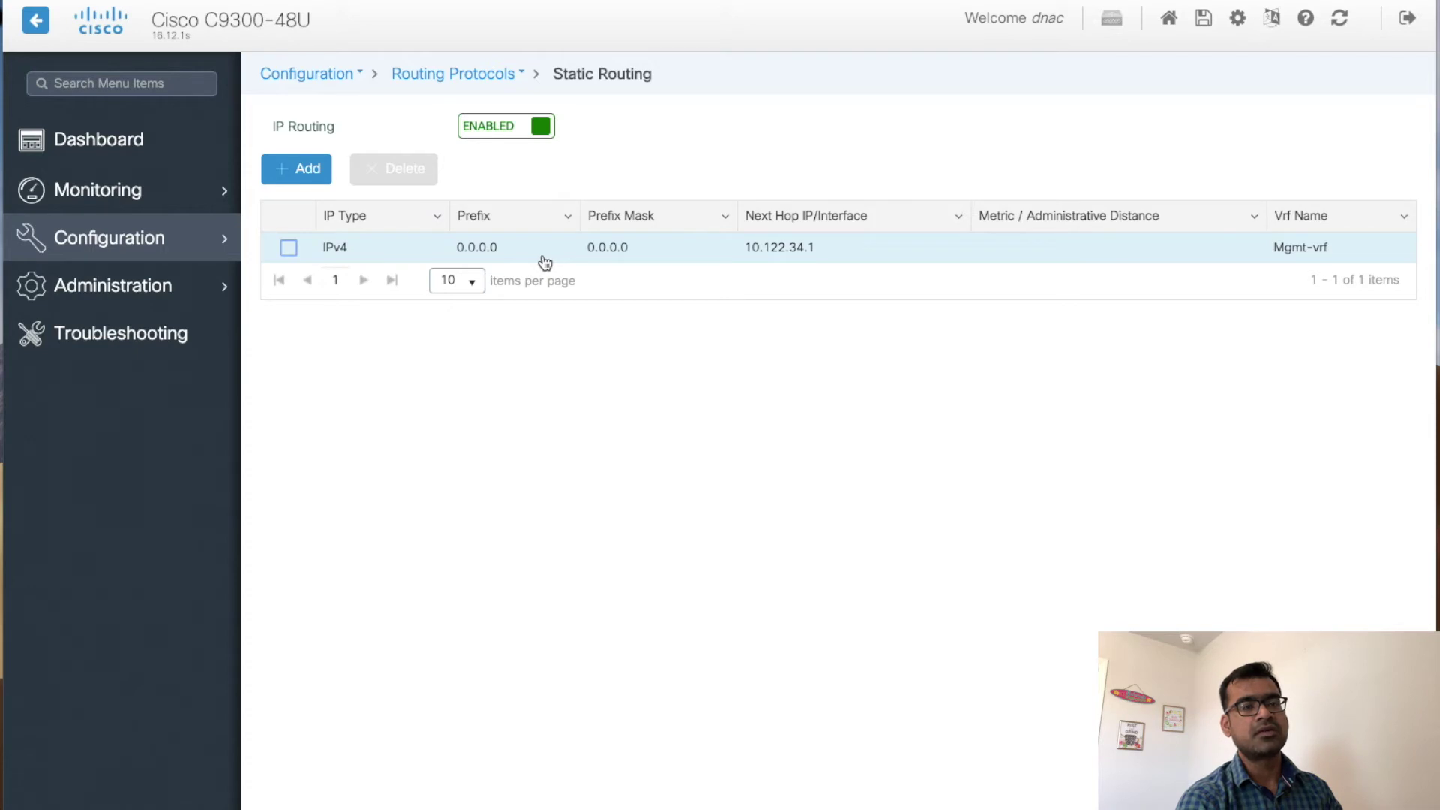
left_click(303, 184)
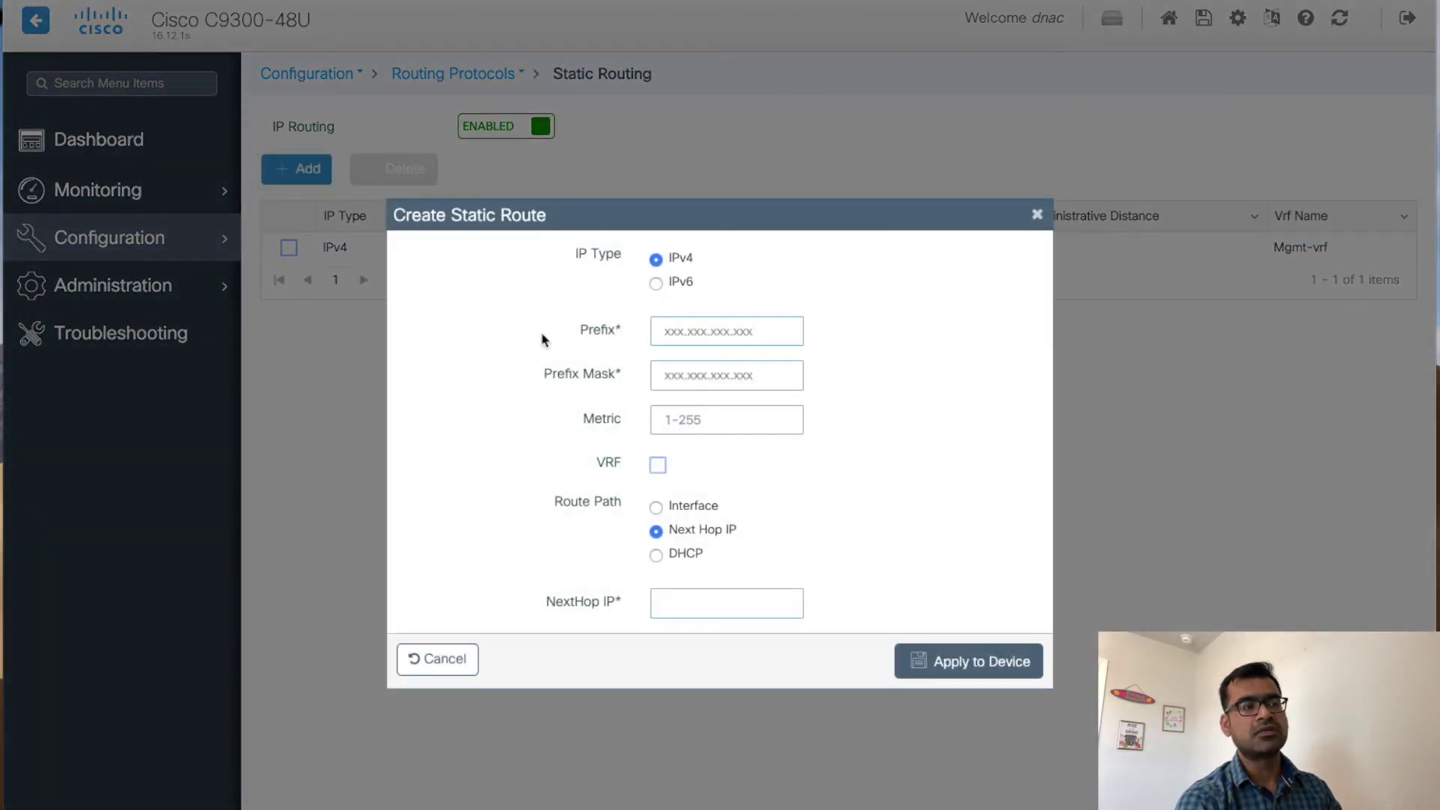
left_click(451, 665)
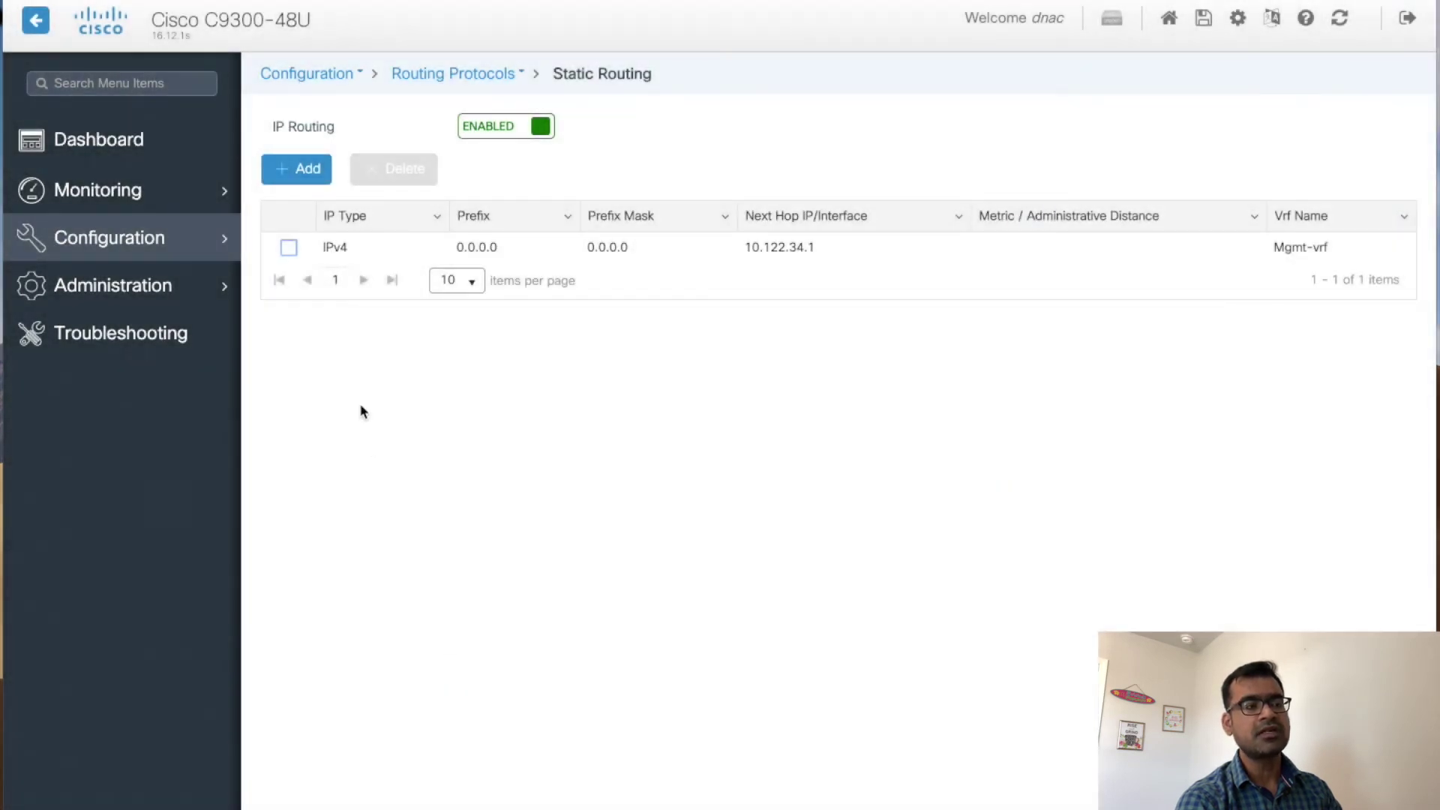
Go to the IOx service configuration and view the IOx Local Manager login page
mouse_move(219, 240)
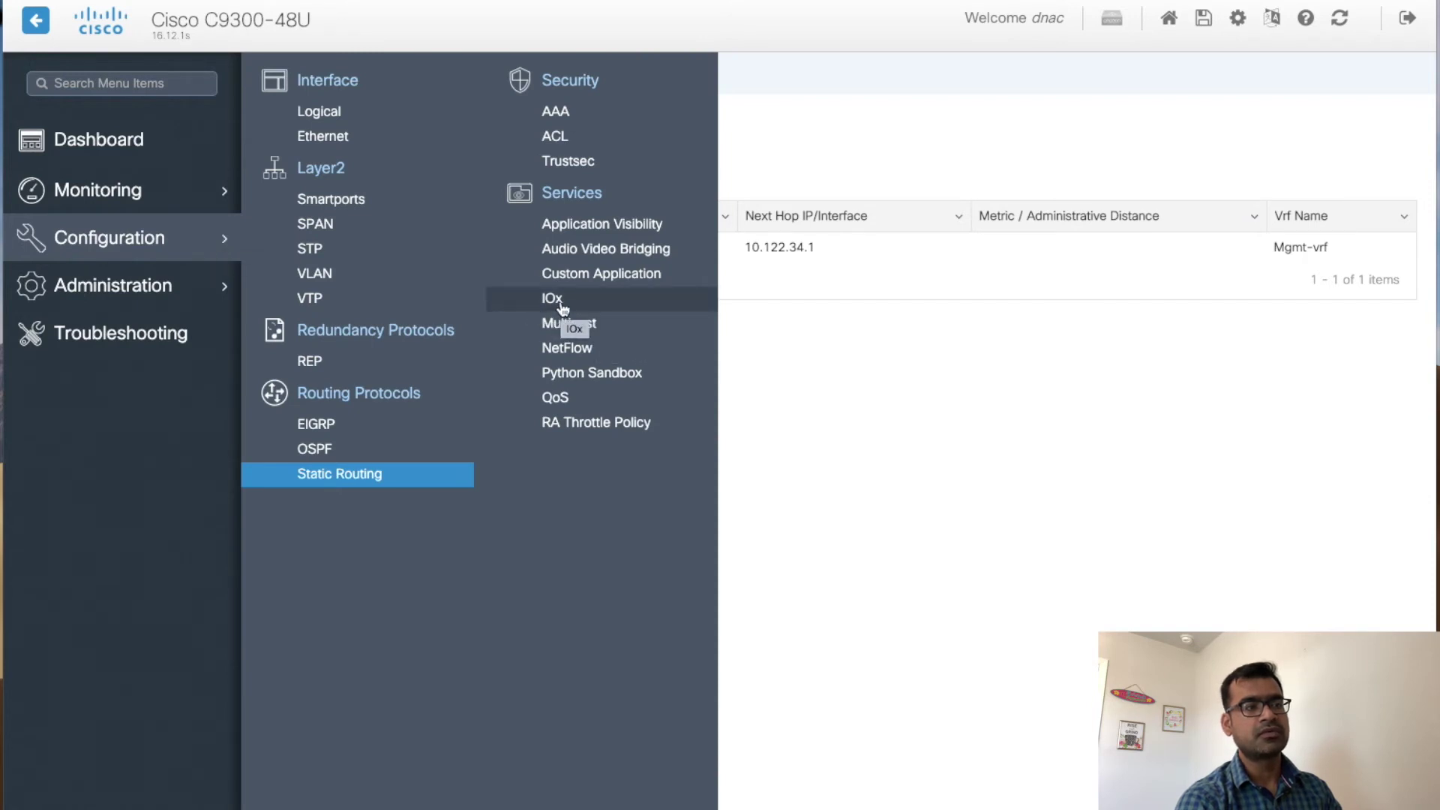
left_click(524, 307)
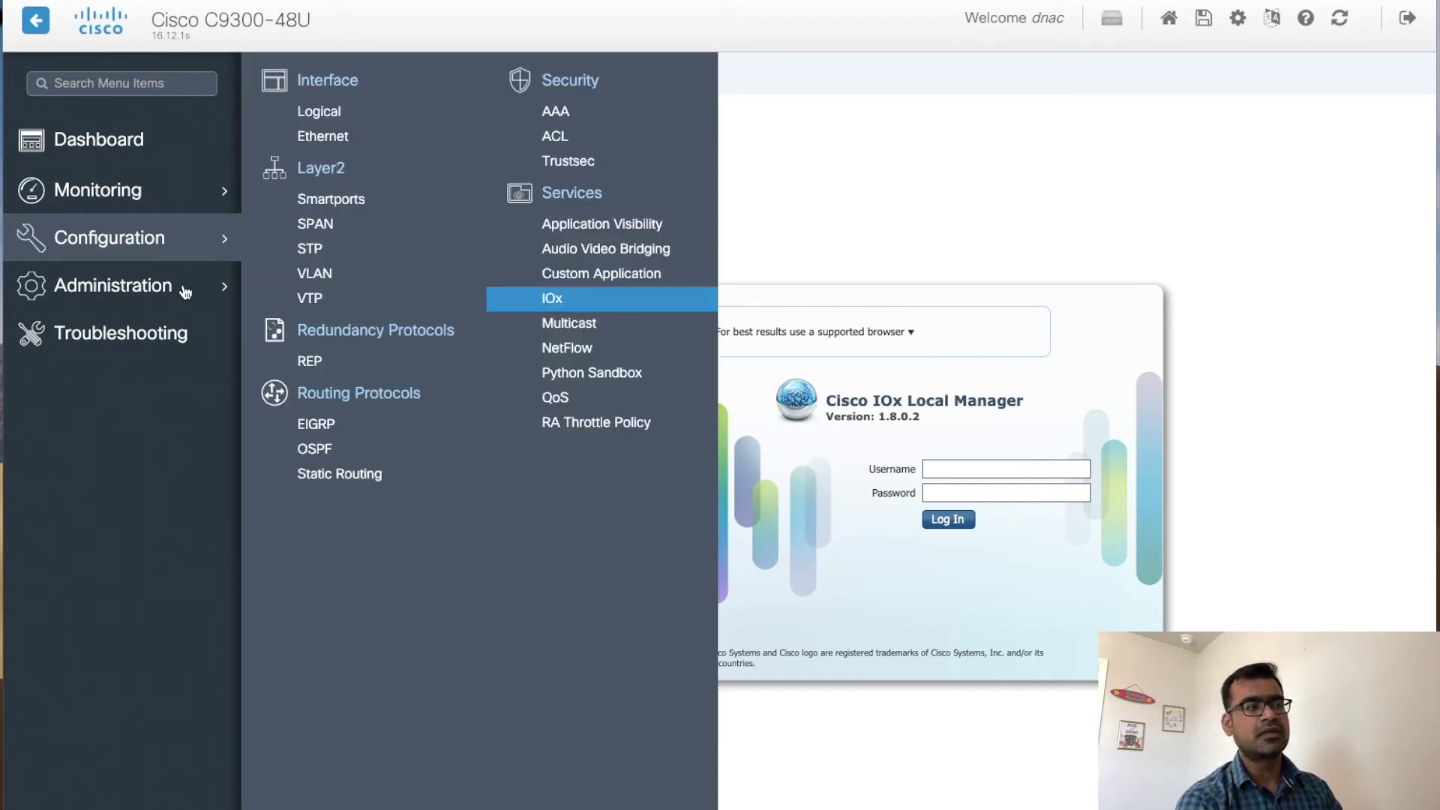
Go to the Command Line Interface administration page, run "show ver" in Exec mode, and read through its output
mouse_move(186, 292)
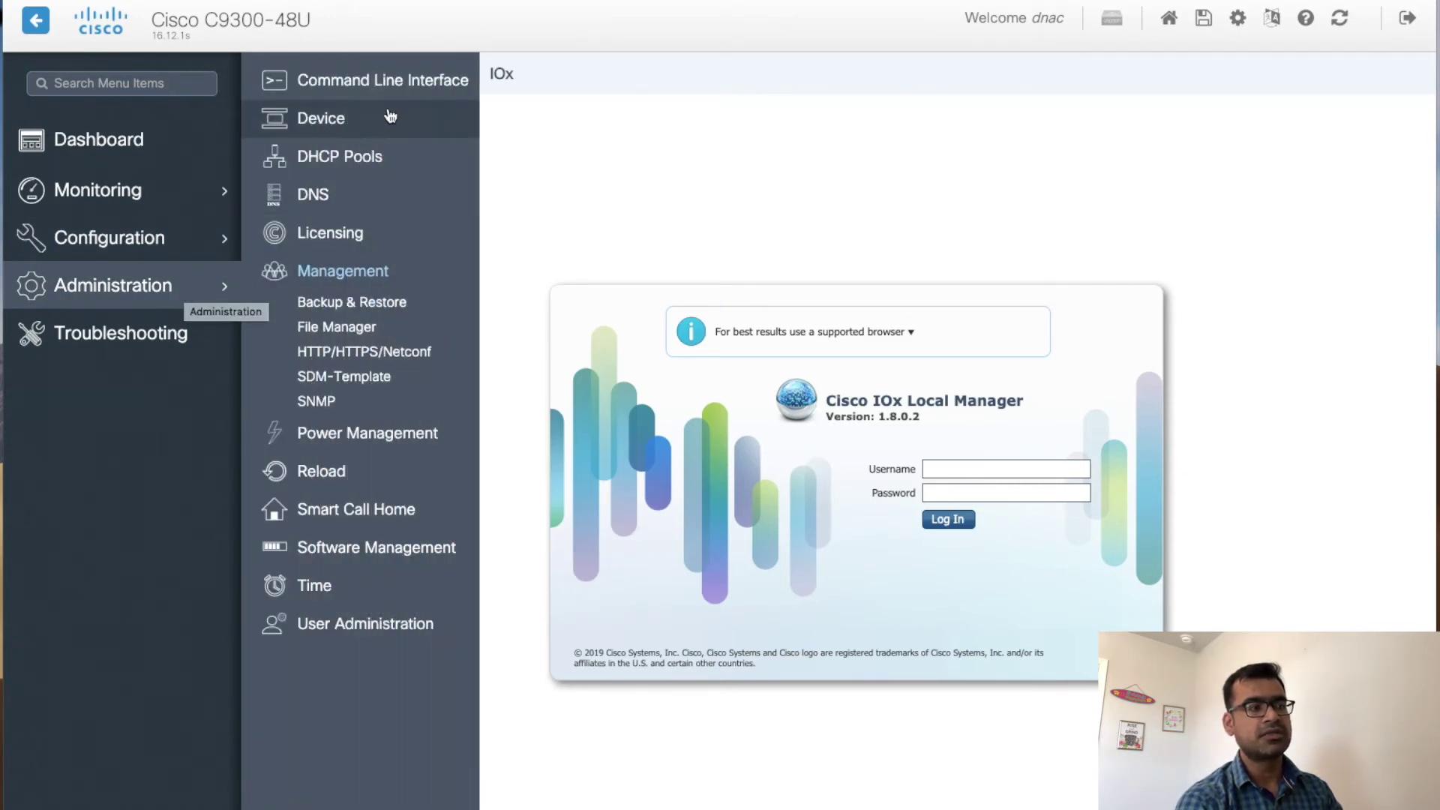
left_click(410, 84)
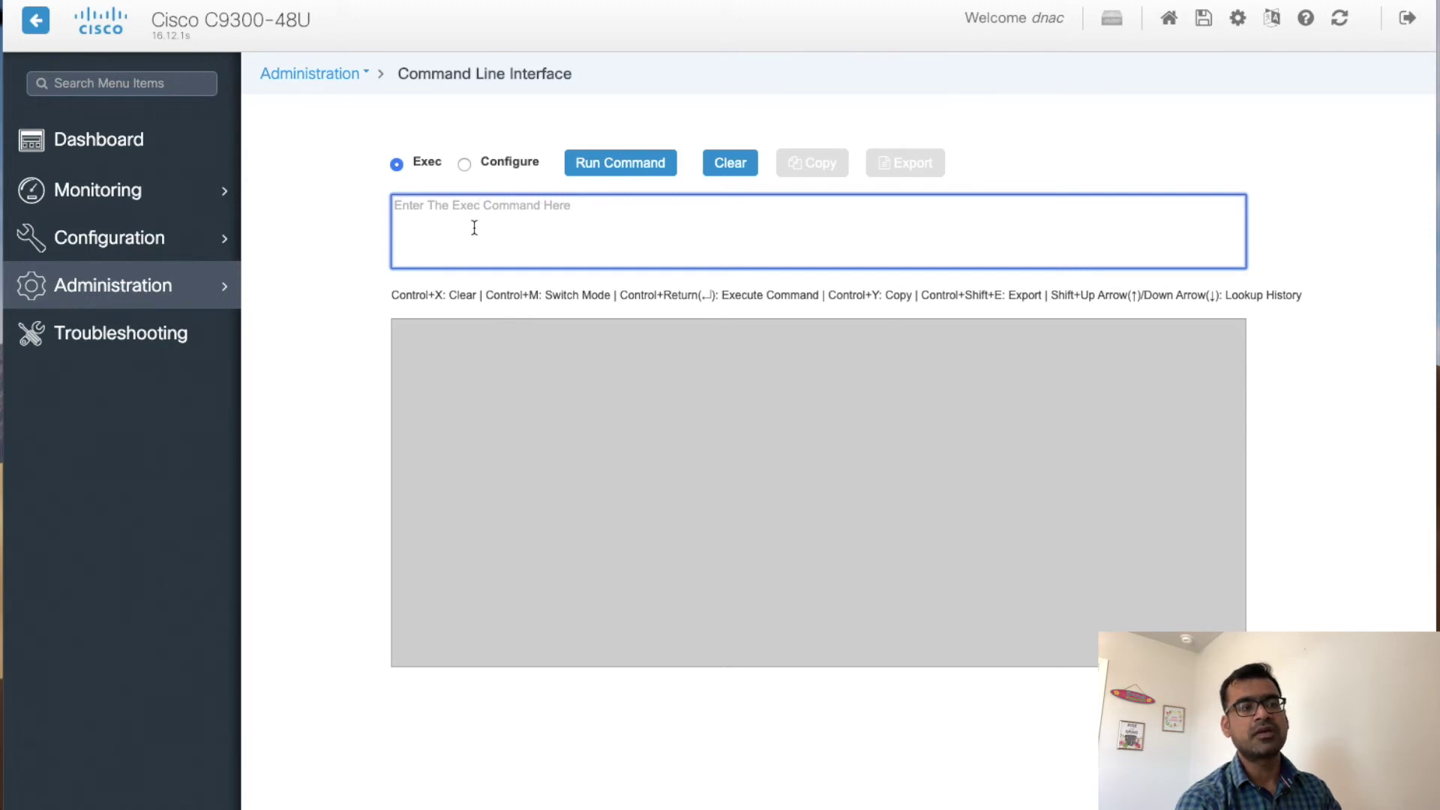
type("show")
key("BackSpace")
key("BackSpace")
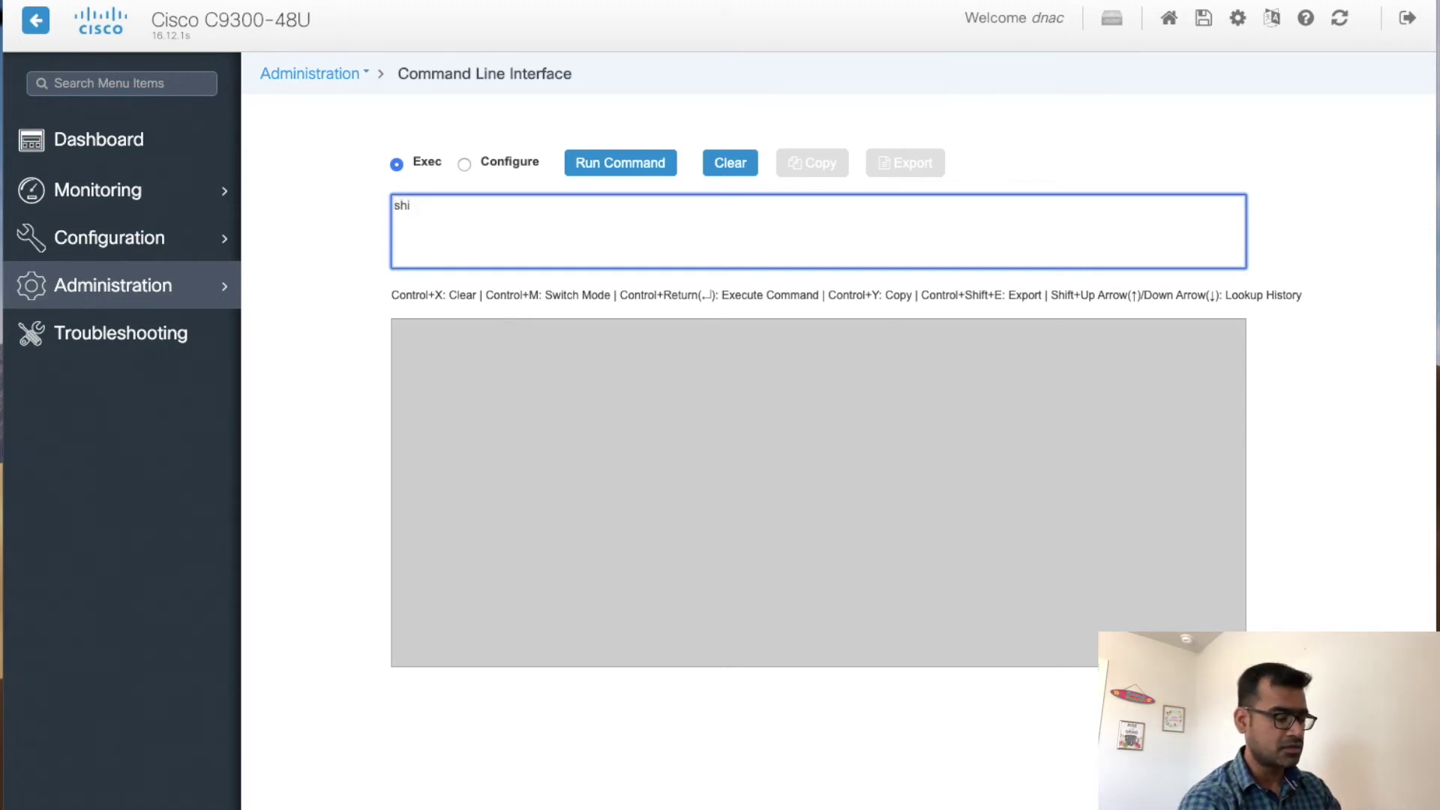
type("ow")
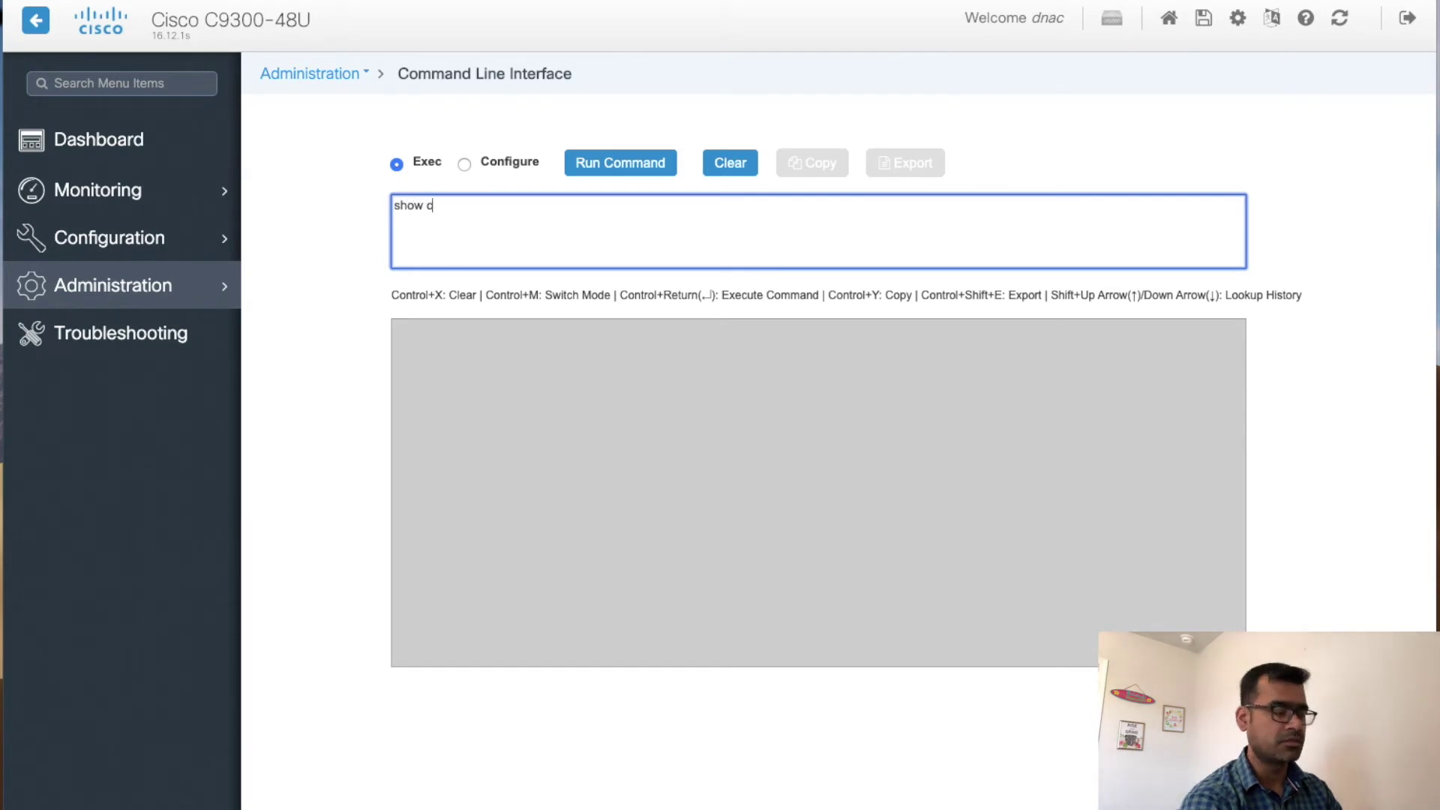
type(" ver")
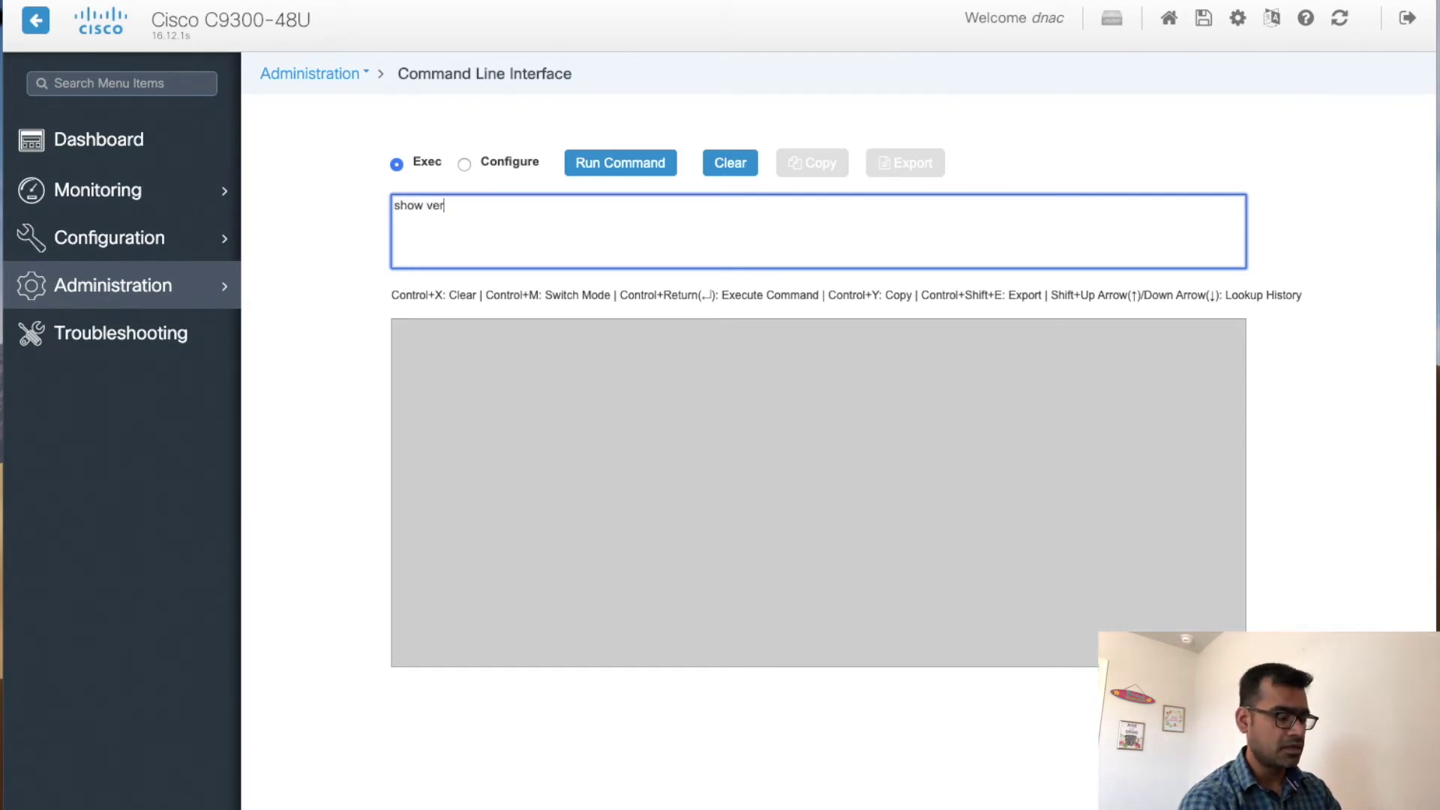
left_click(659, 175)
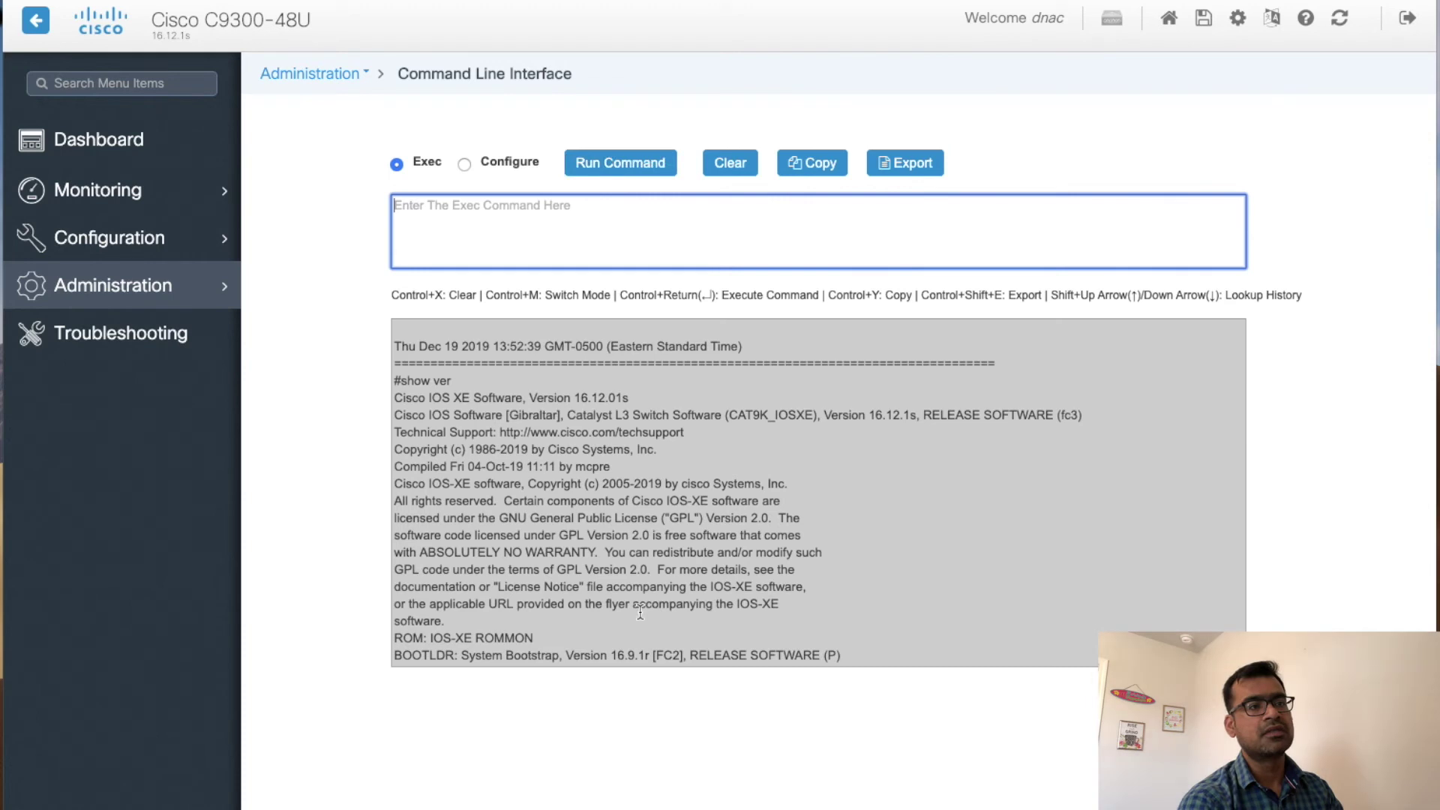
scroll(665, 603, "down", 10)
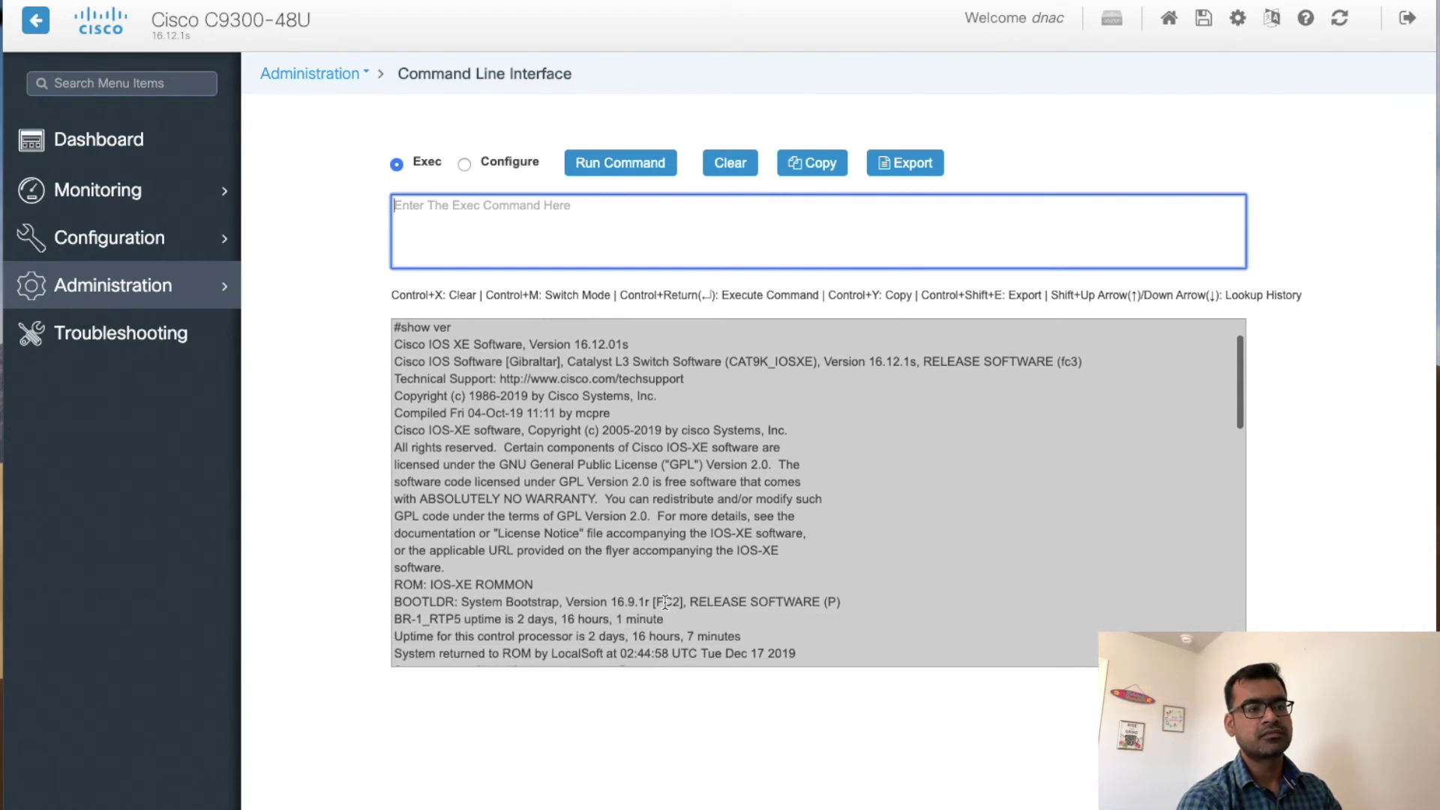
Finish reading the "show ver" output, clear it, run "sh ver" in Exec mode, and export the output
scroll(666, 602, "down", 10)
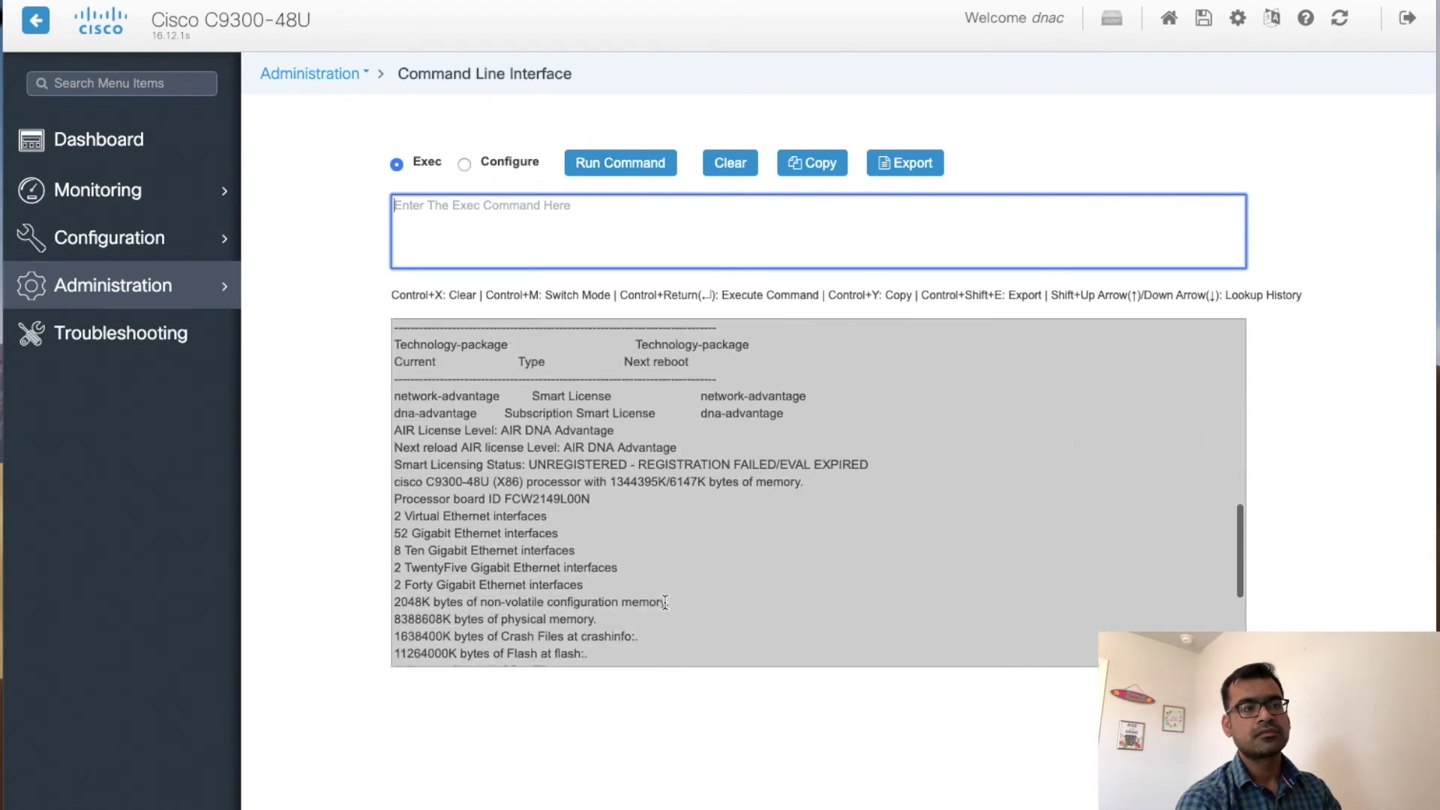
scroll(665, 602, "up", 20)
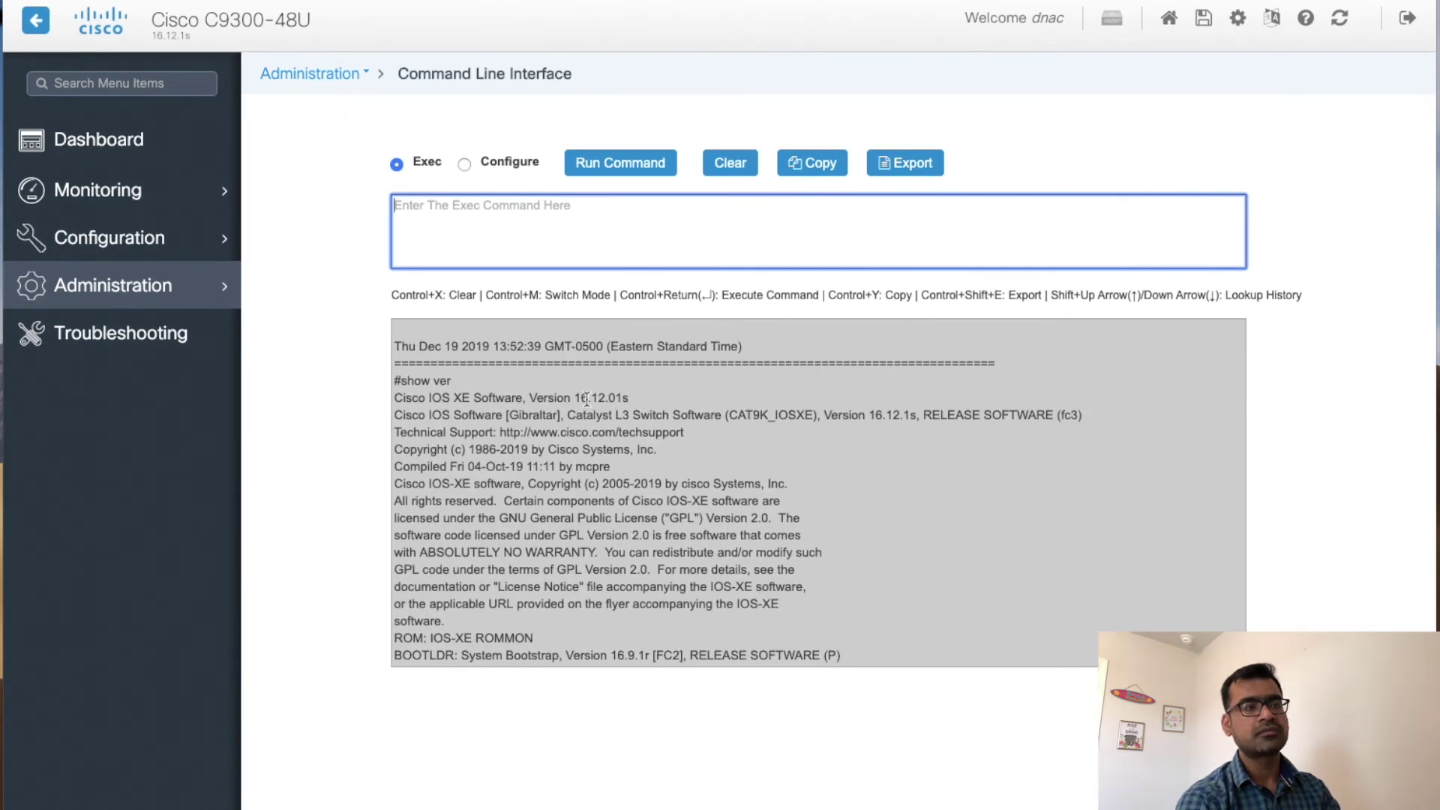
left_click(733, 171)
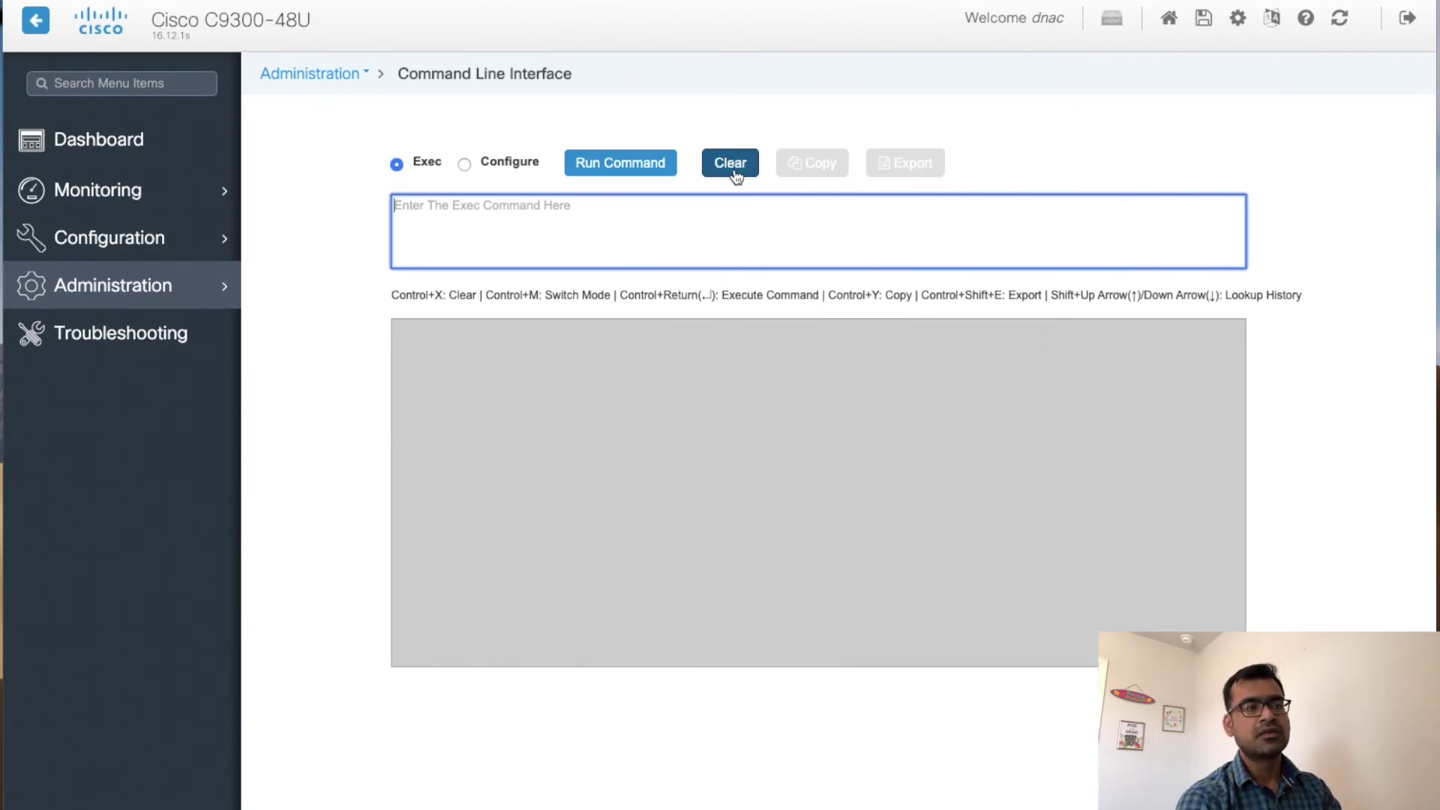
type("sh ver")
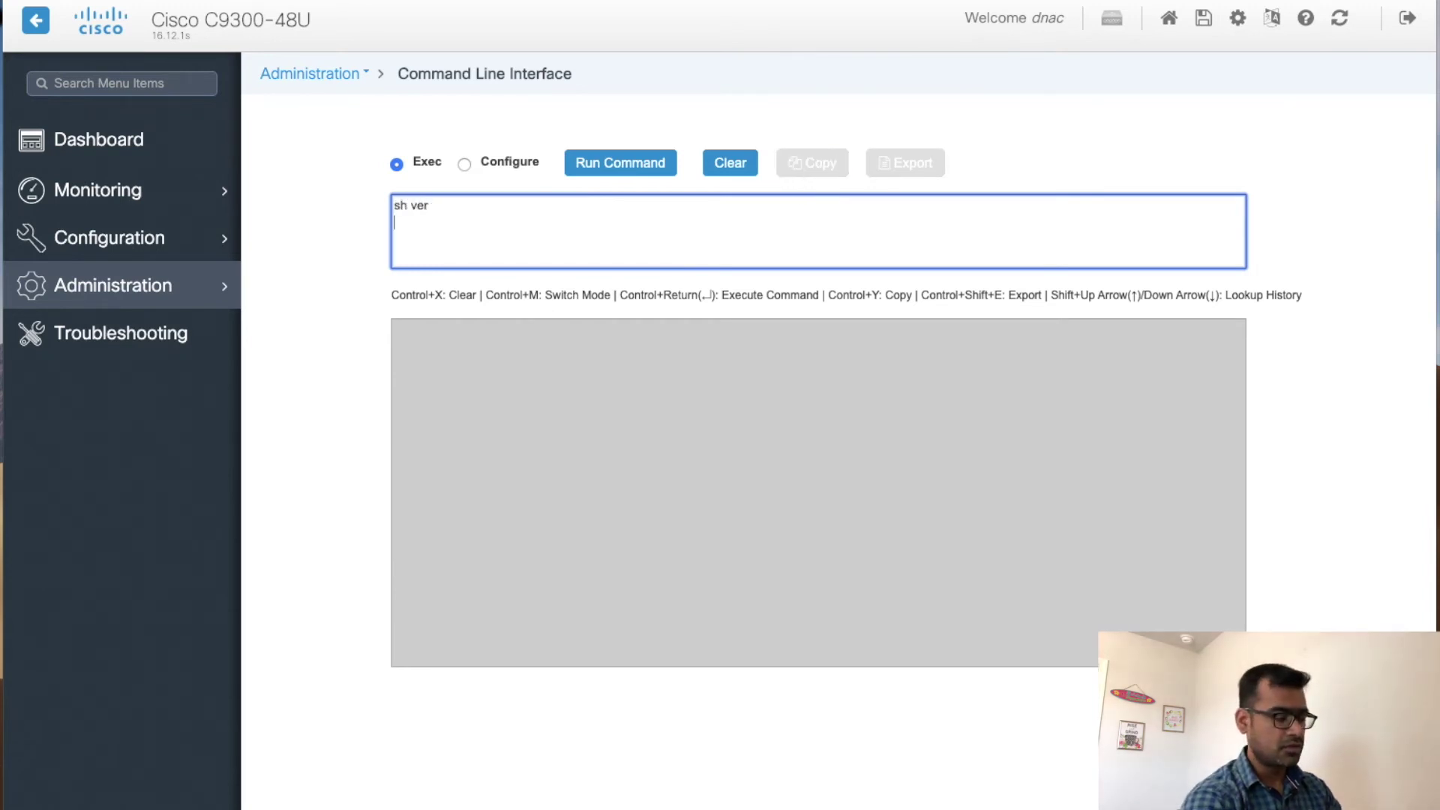
left_click(657, 170)
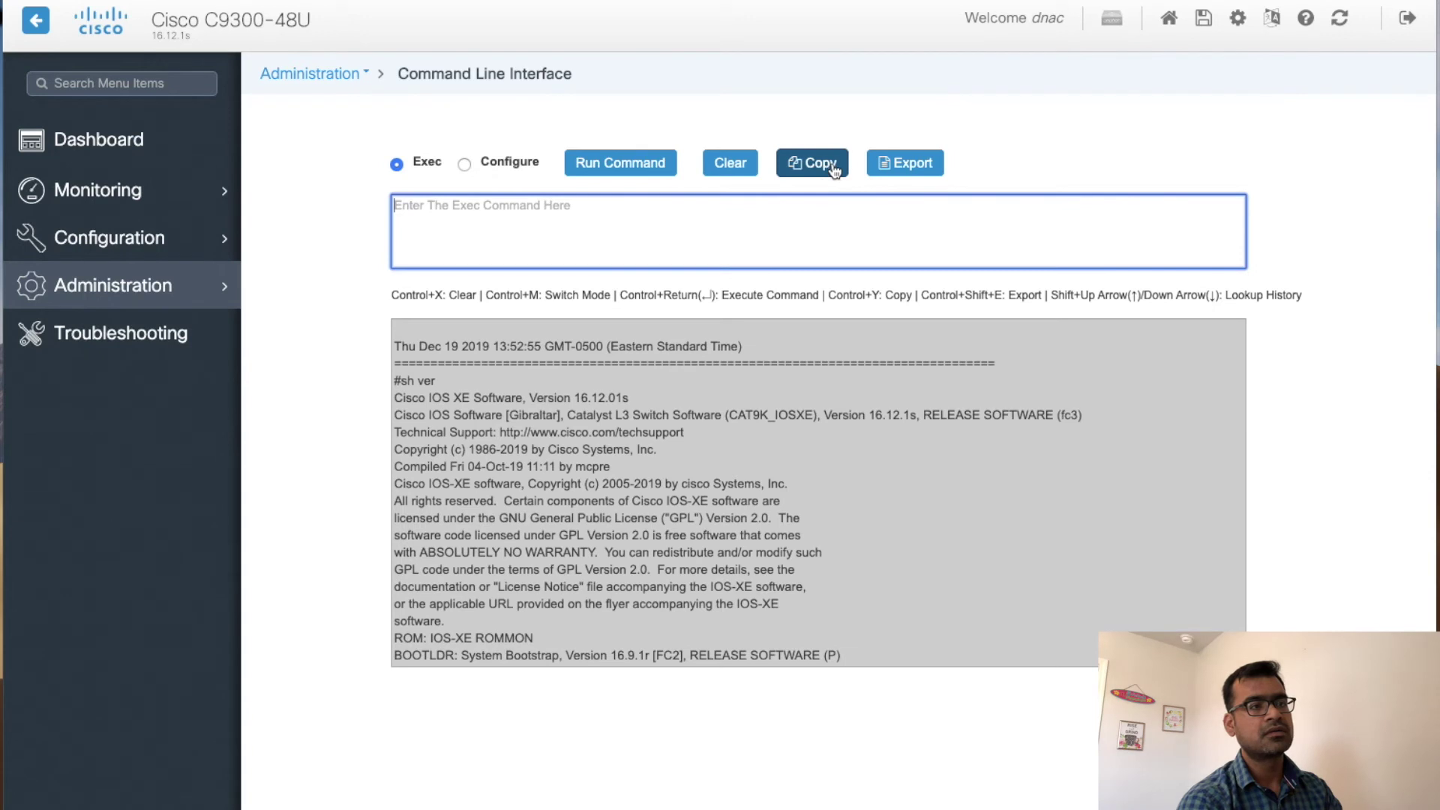
left_click(917, 171)
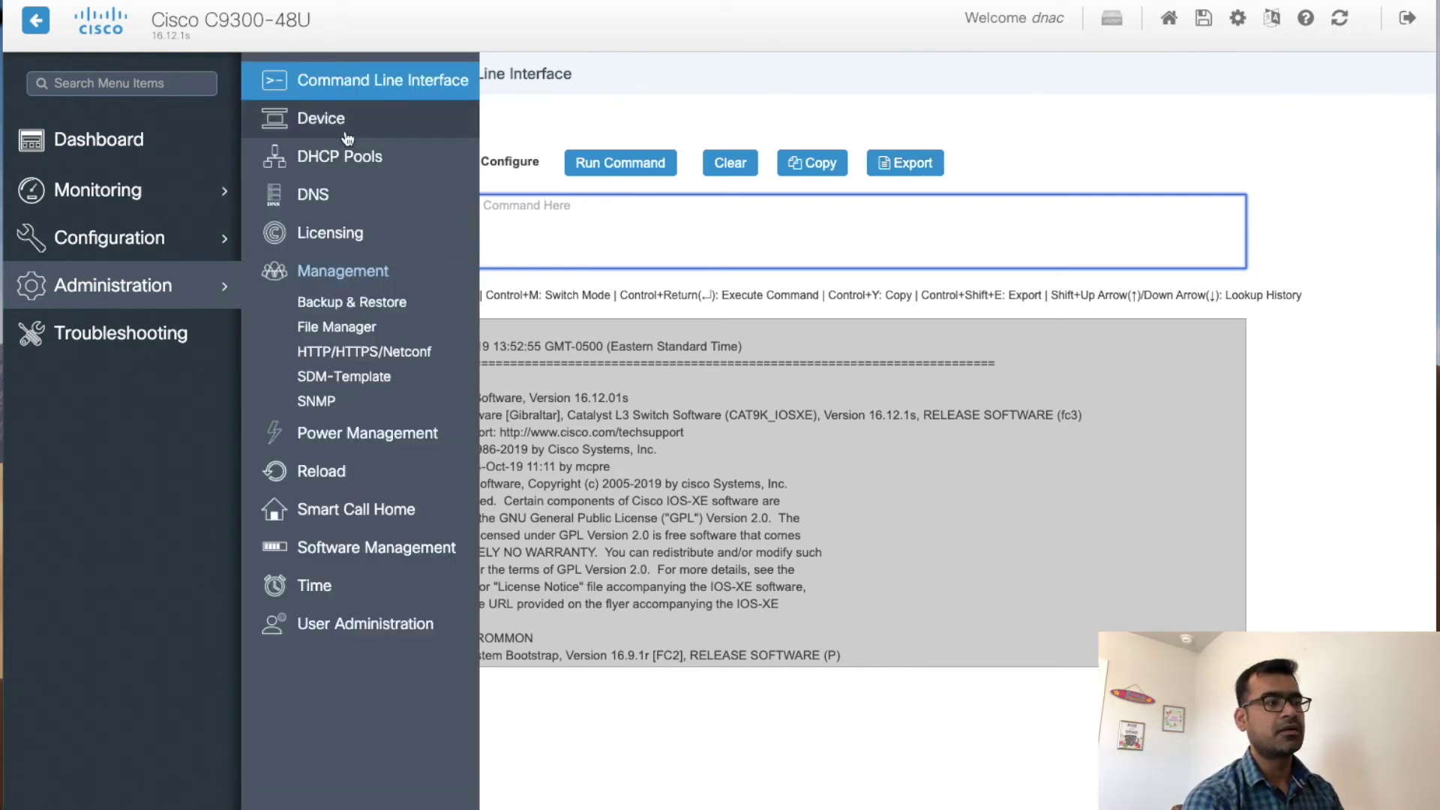
Review the General and FTP/SFTP/TFTP settings on the Device administration page, and view the DNS configuration page
left_click(347, 138)
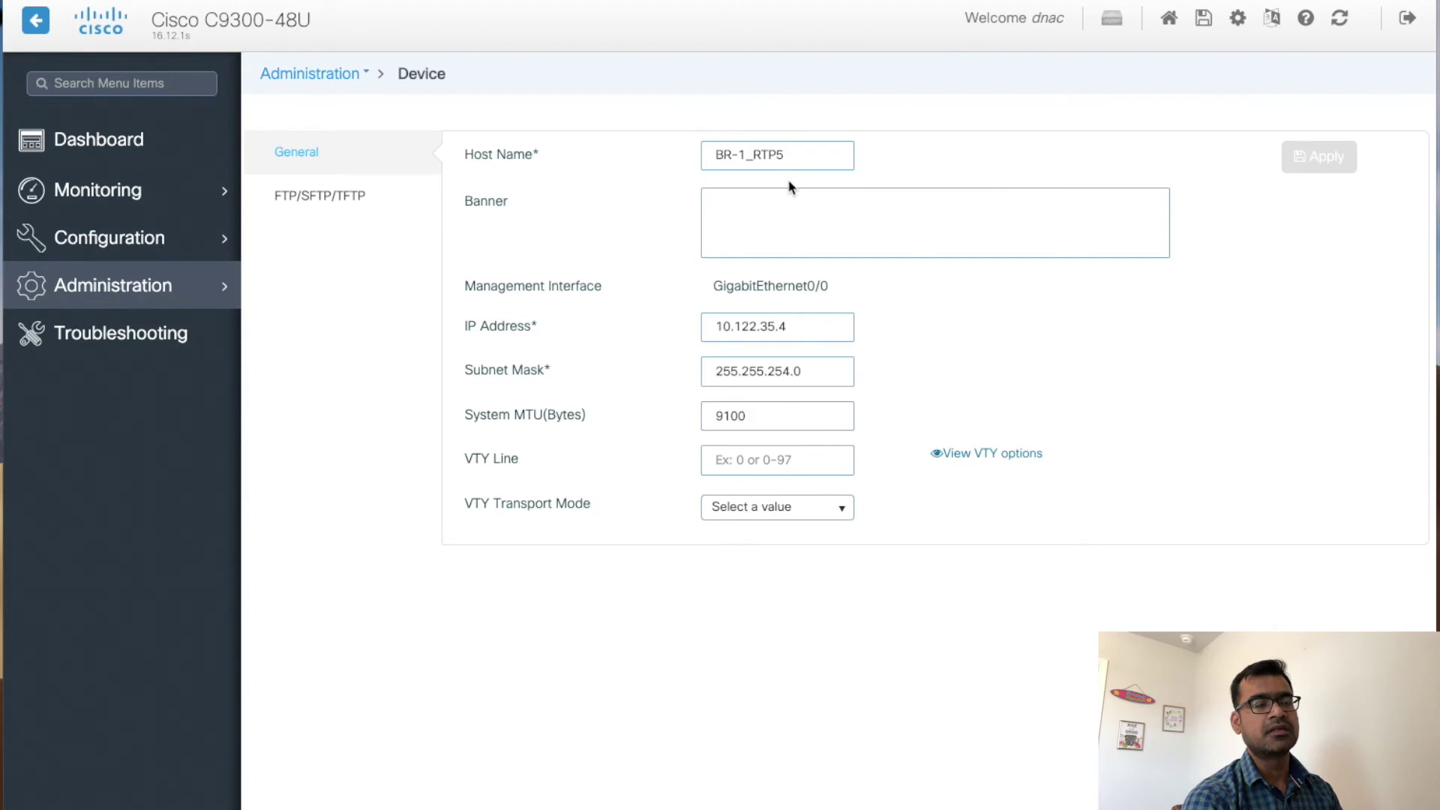
left_click(770, 225)
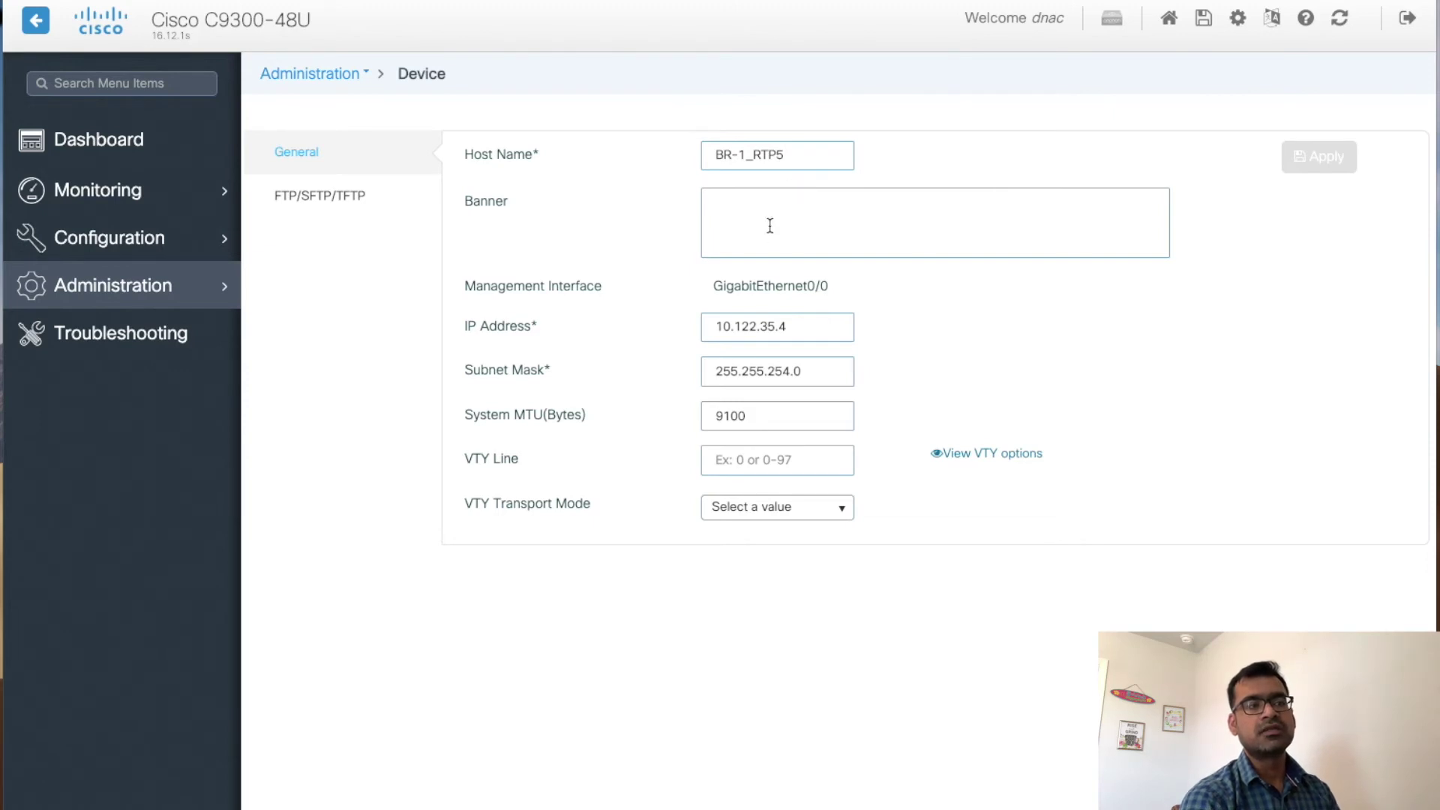
left_click_drag(834, 289, 447, 300)
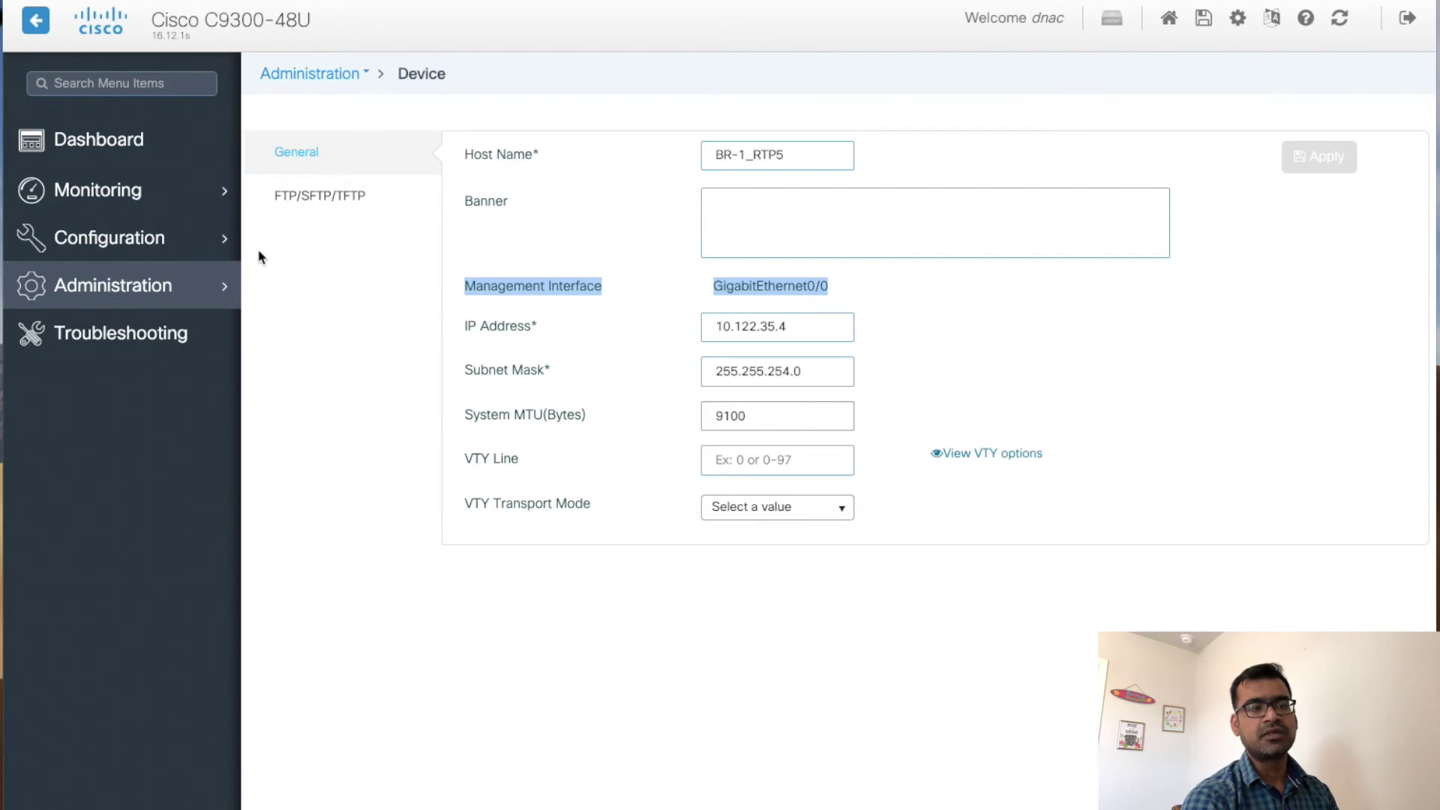
left_click(341, 210)
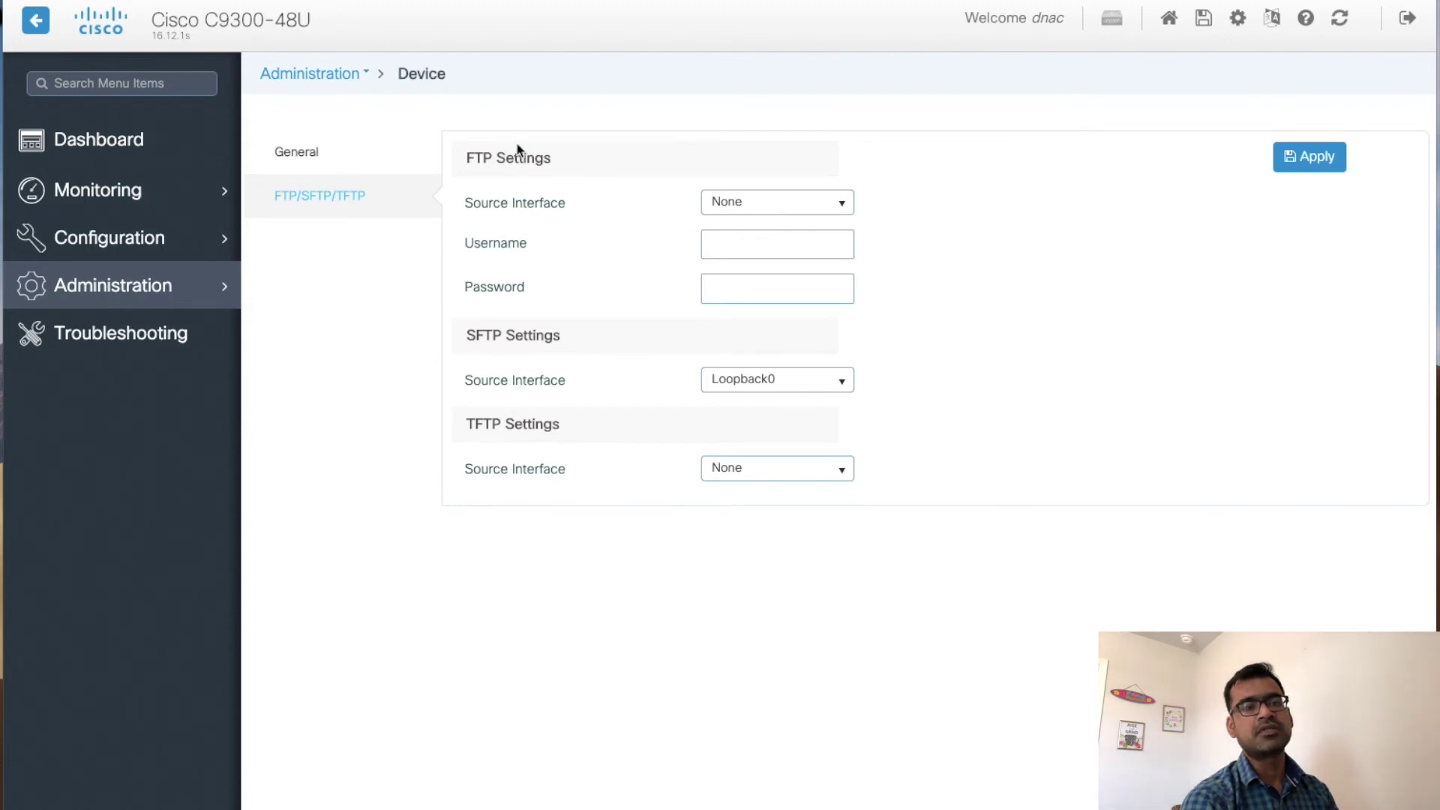
left_click(212, 289)
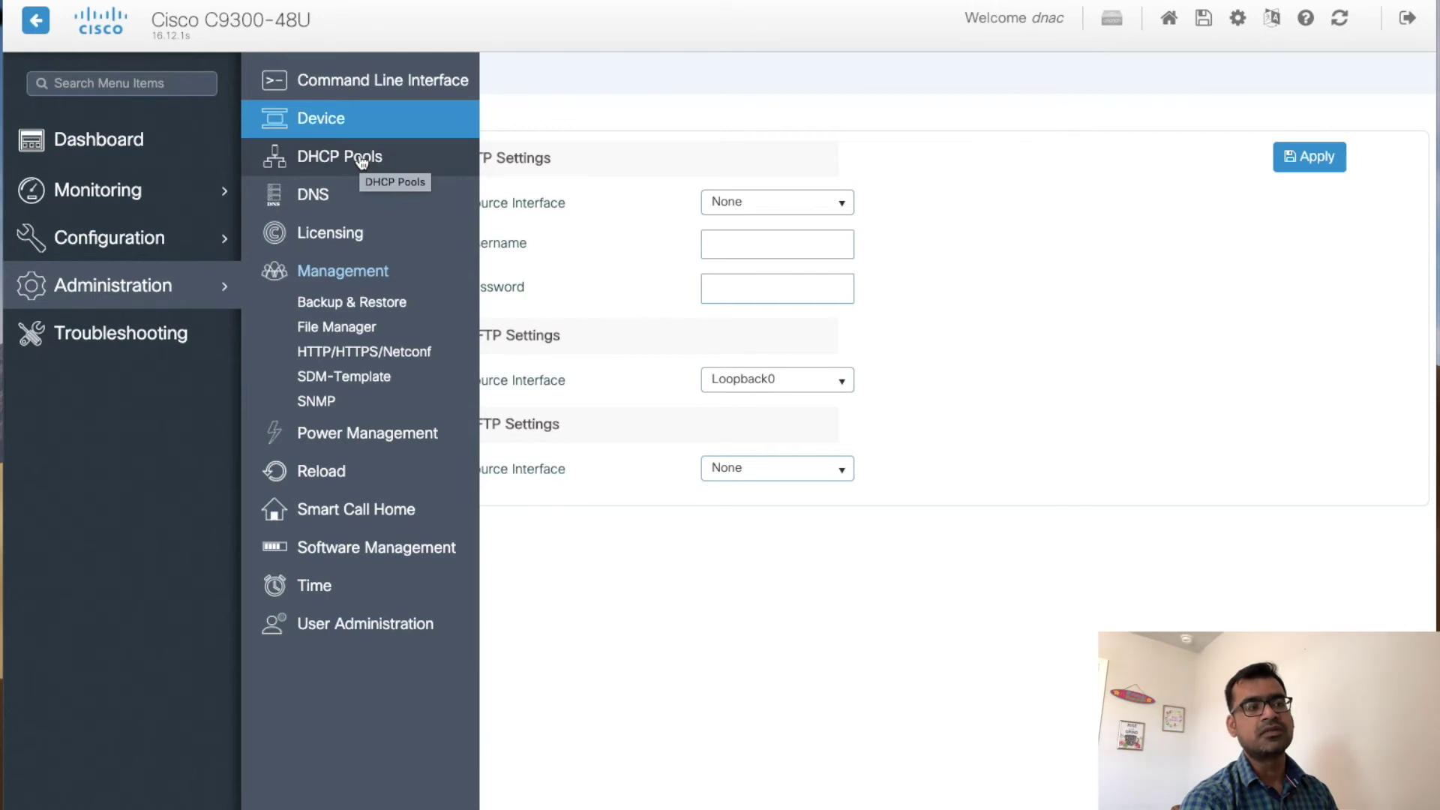
left_click(339, 207)
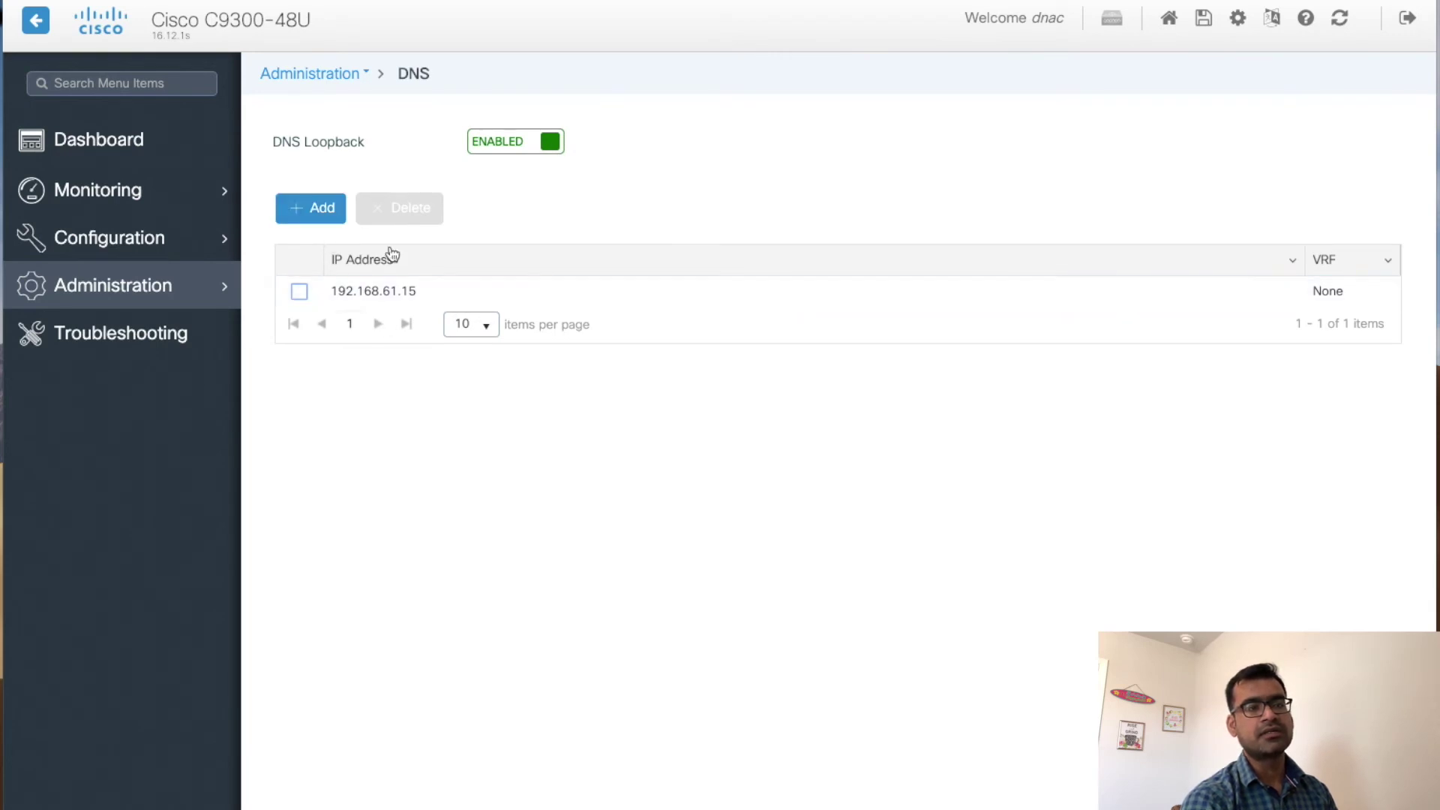
Go to the Licensing page and examine the license status, the registration stages, and the token generation instructions, ending on Transport Settings
left_click(210, 285)
left_click(338, 235)
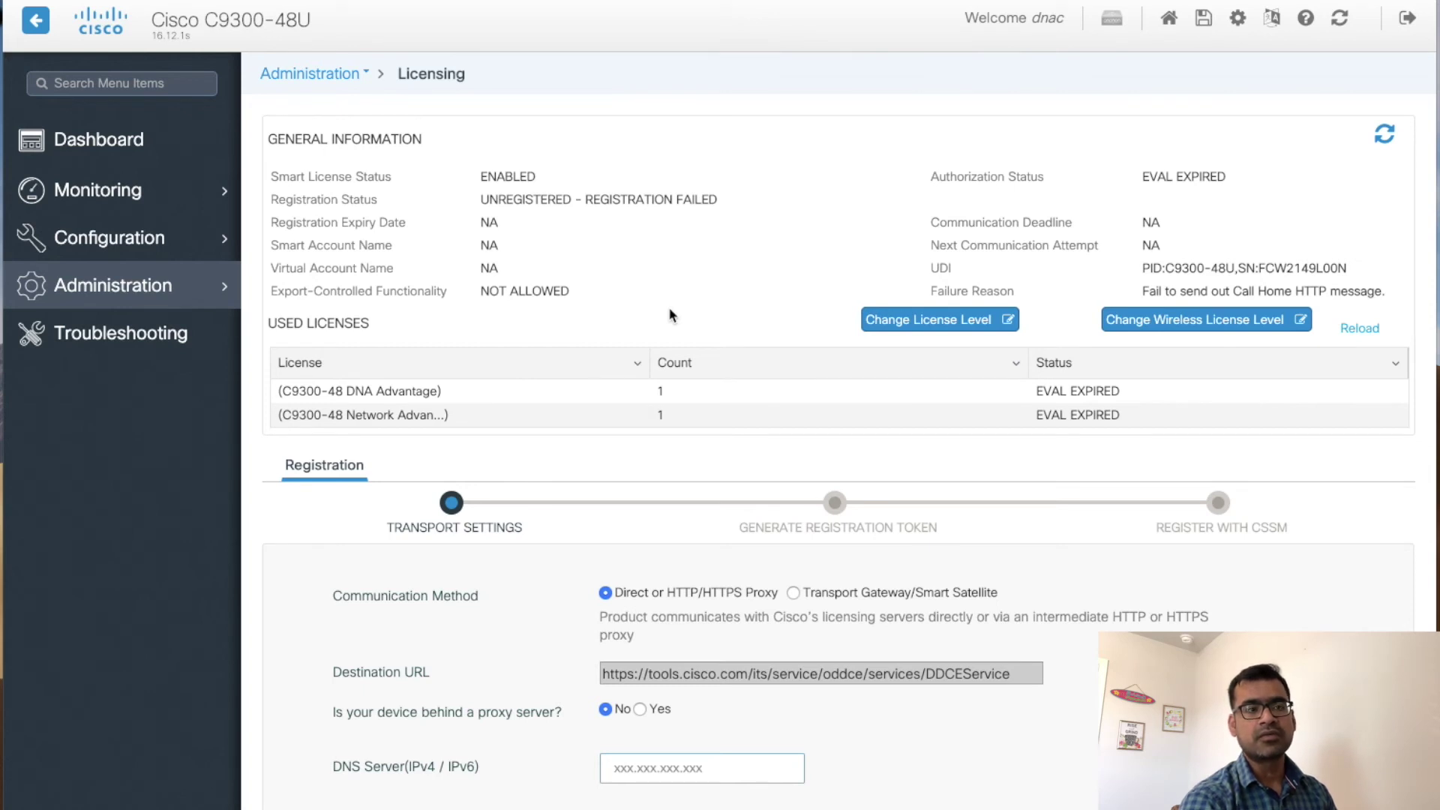
scroll(698, 416, "down", 1)
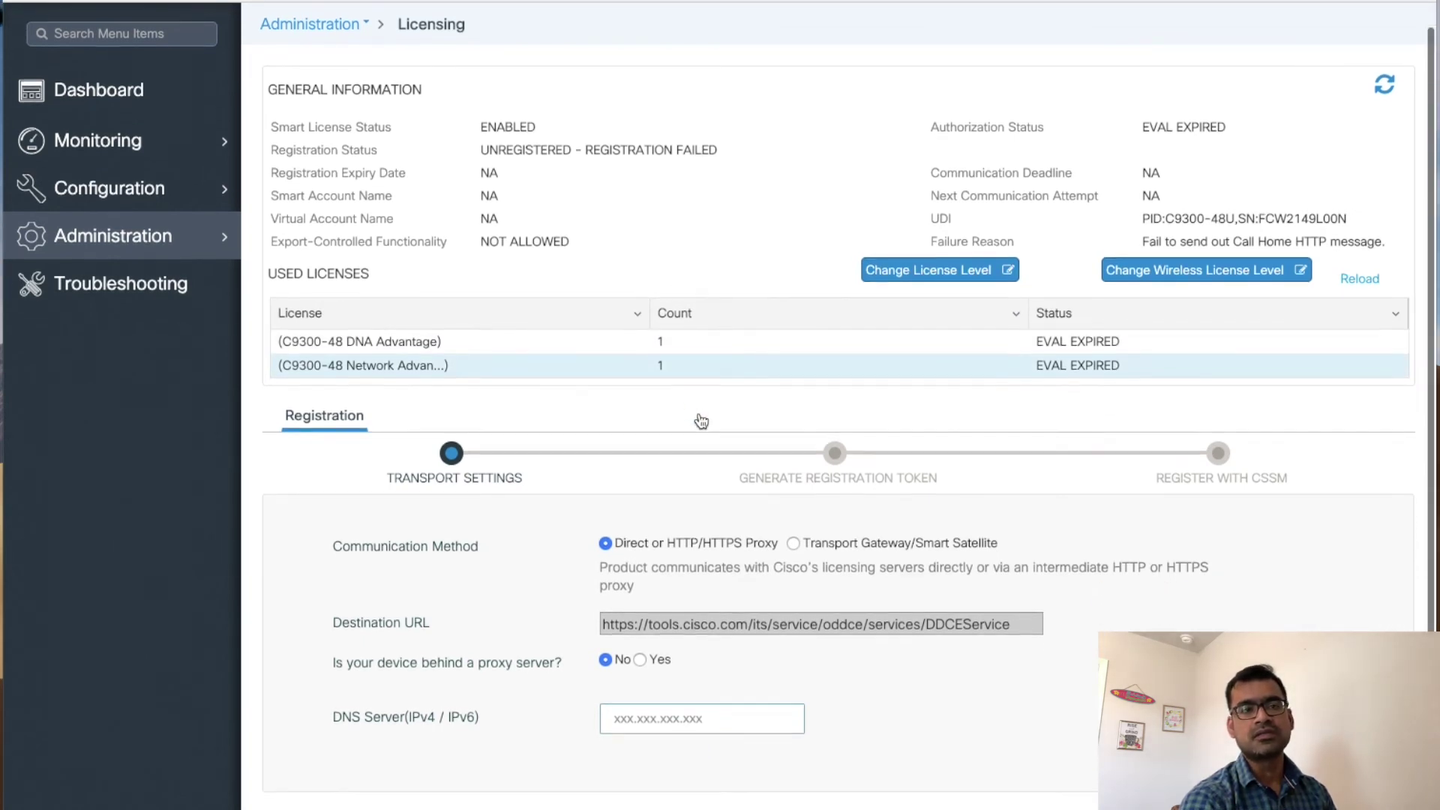
left_click_drag(1296, 488, 1156, 493)
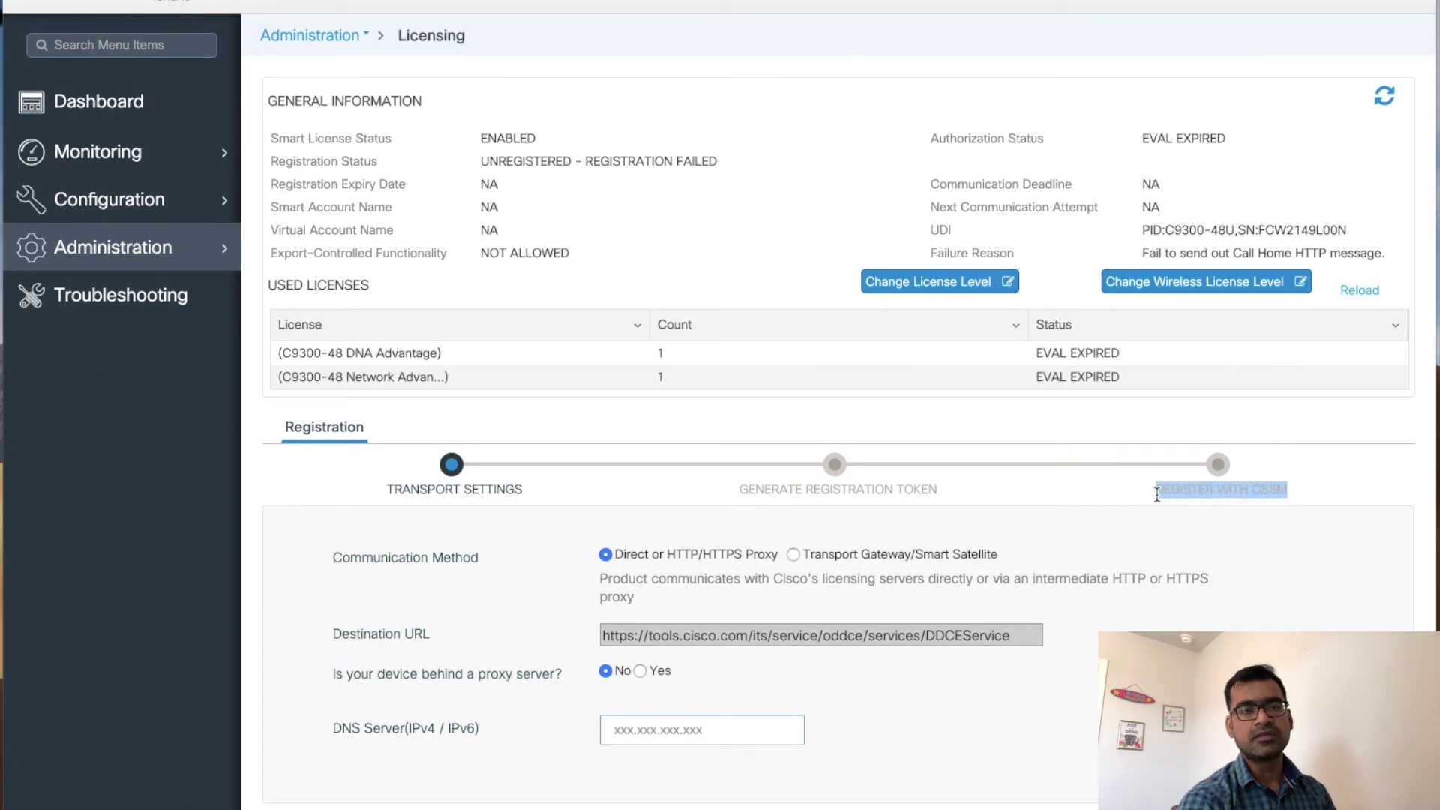
left_click(992, 519)
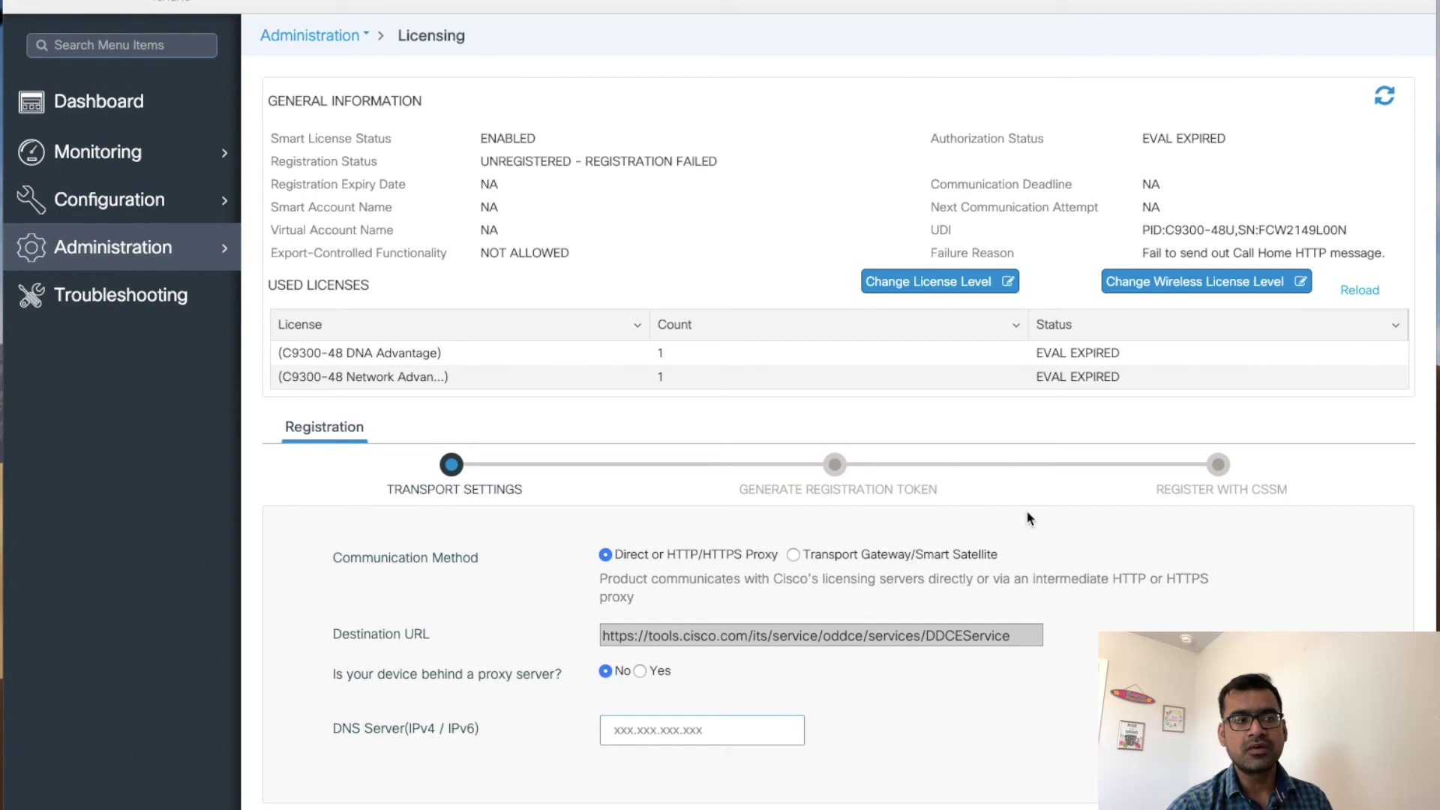
scroll(889, 320, "up", 1)
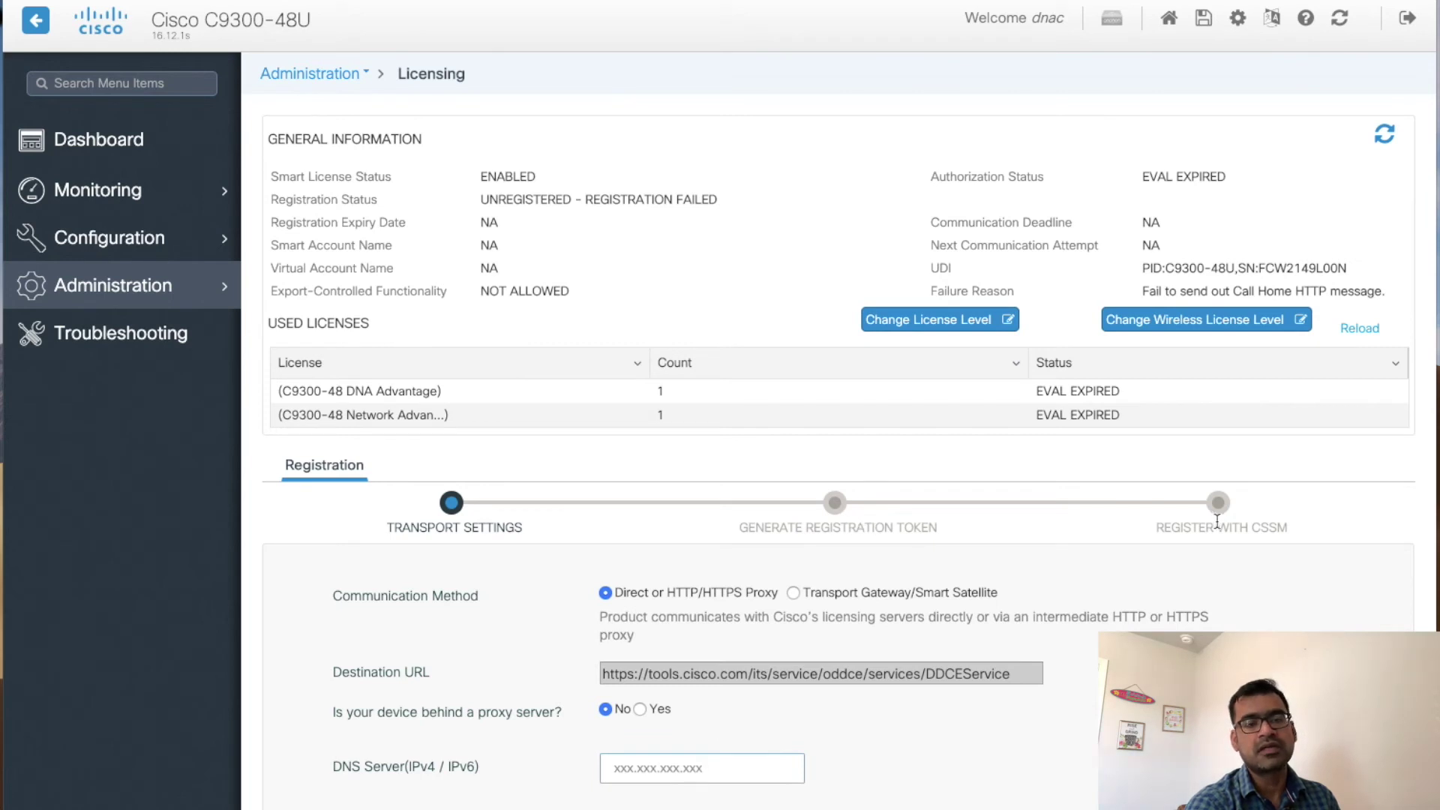
scroll(1217, 555, "down", 1)
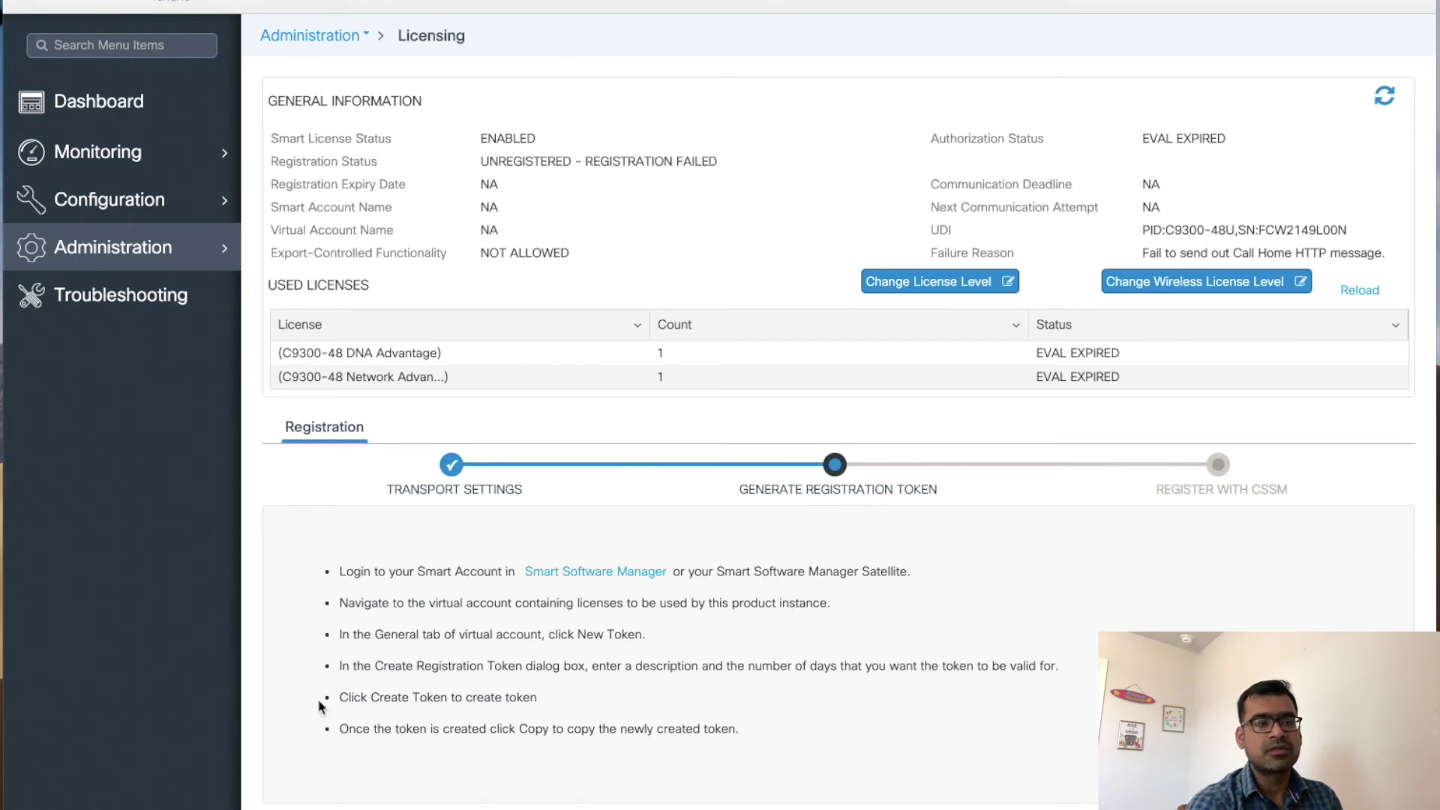
left_click(450, 464)
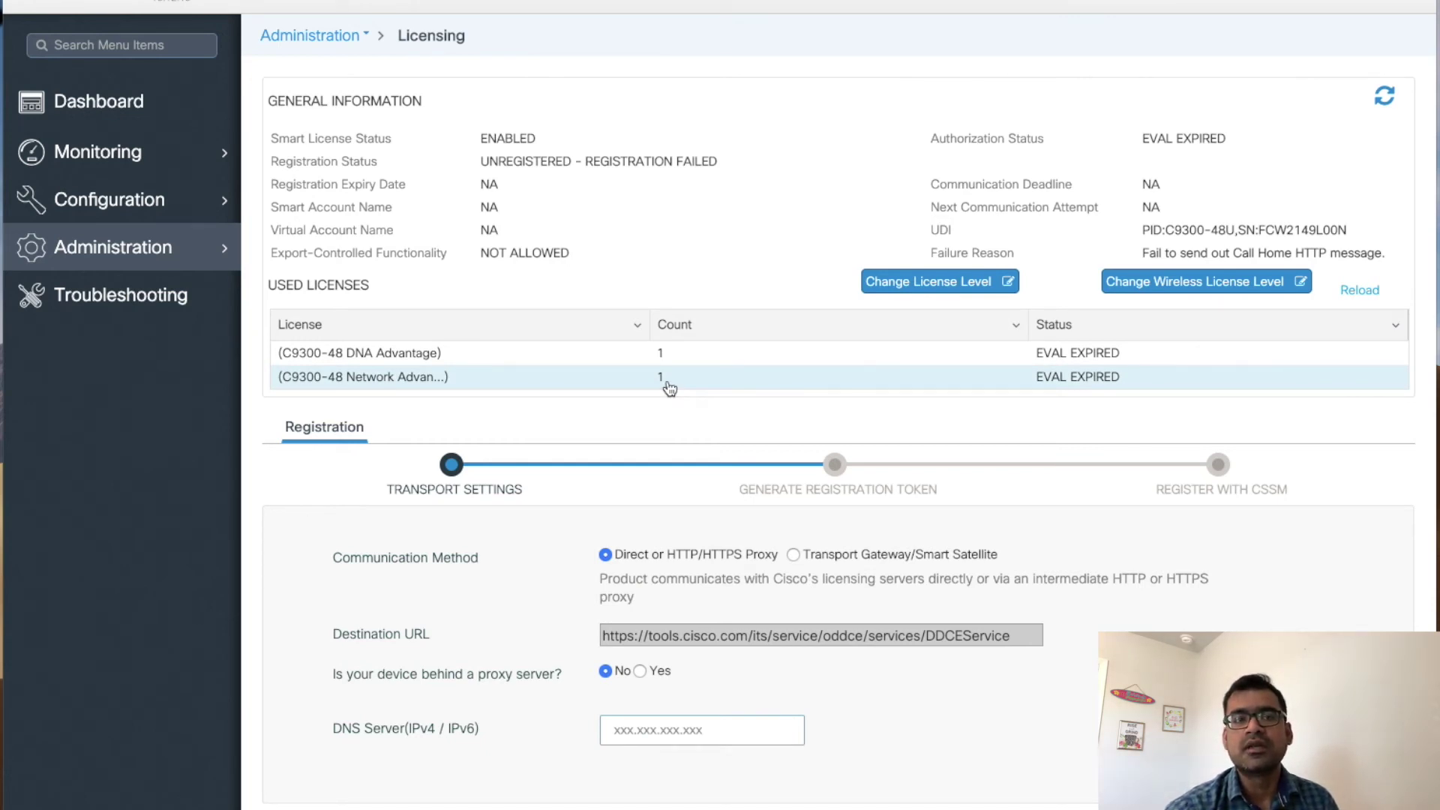
Go to Backup & Restore and set the transfer mode to HTTP for copying a configuration file to the device
mouse_move(167, 259)
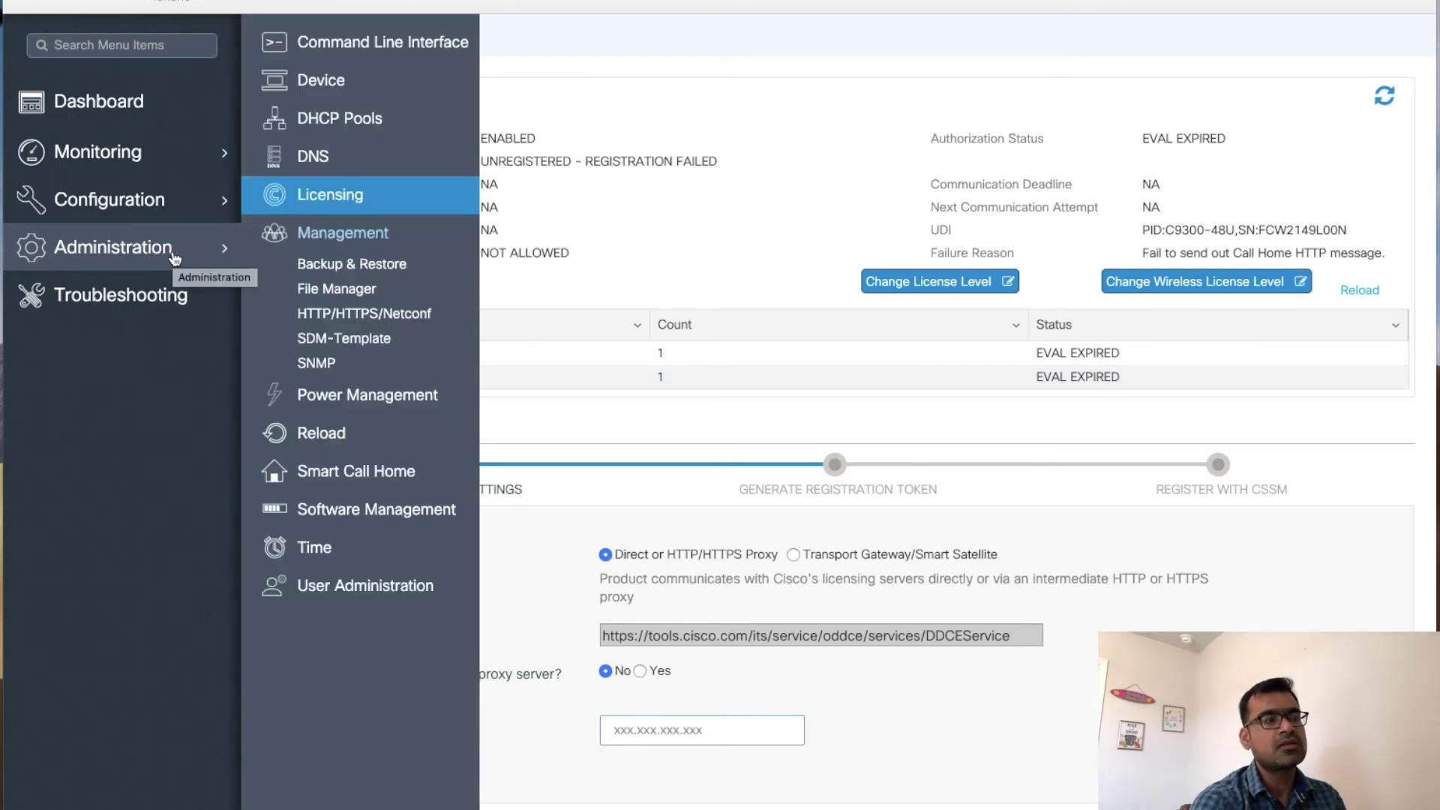
left_click(331, 263)
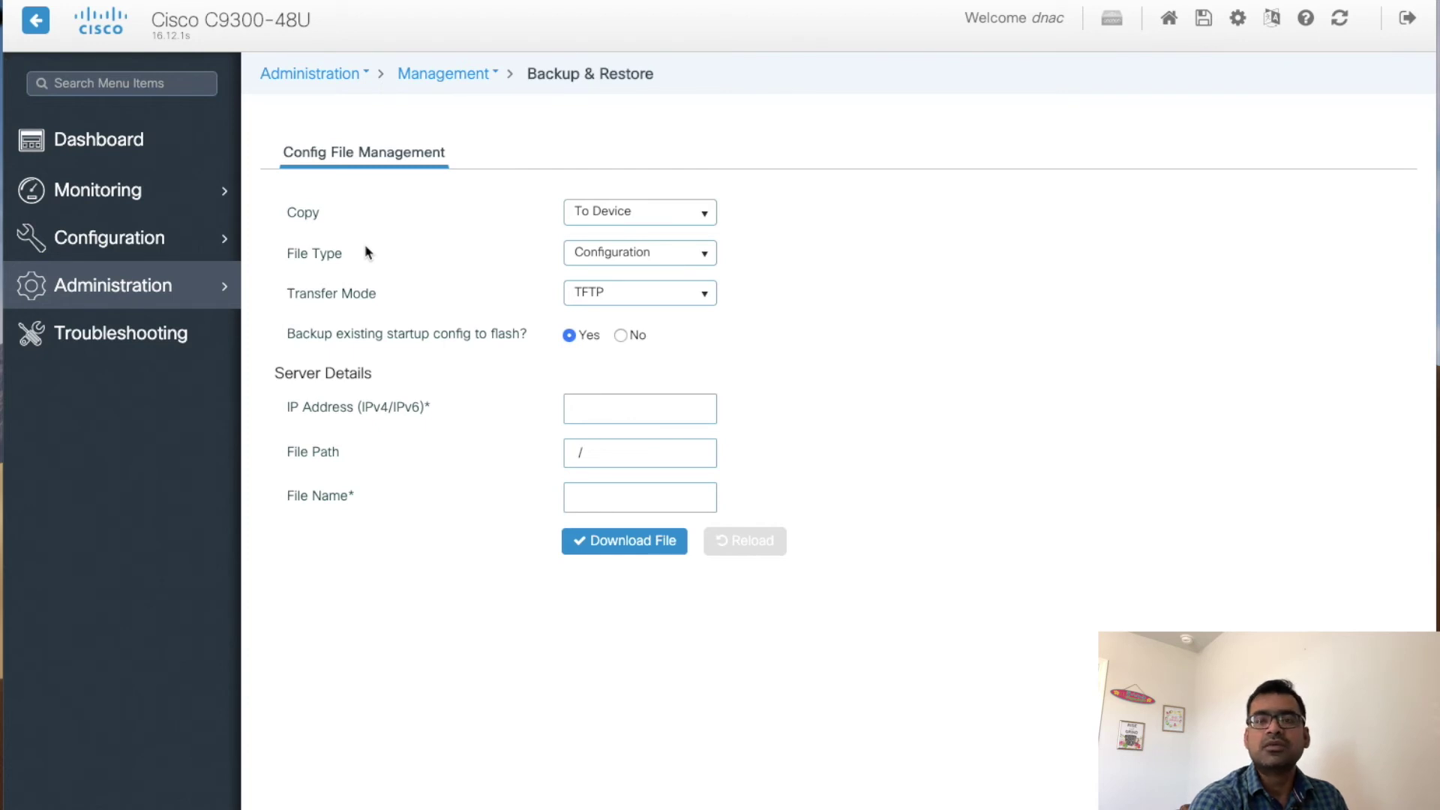
left_click(653, 259)
left_click(810, 276)
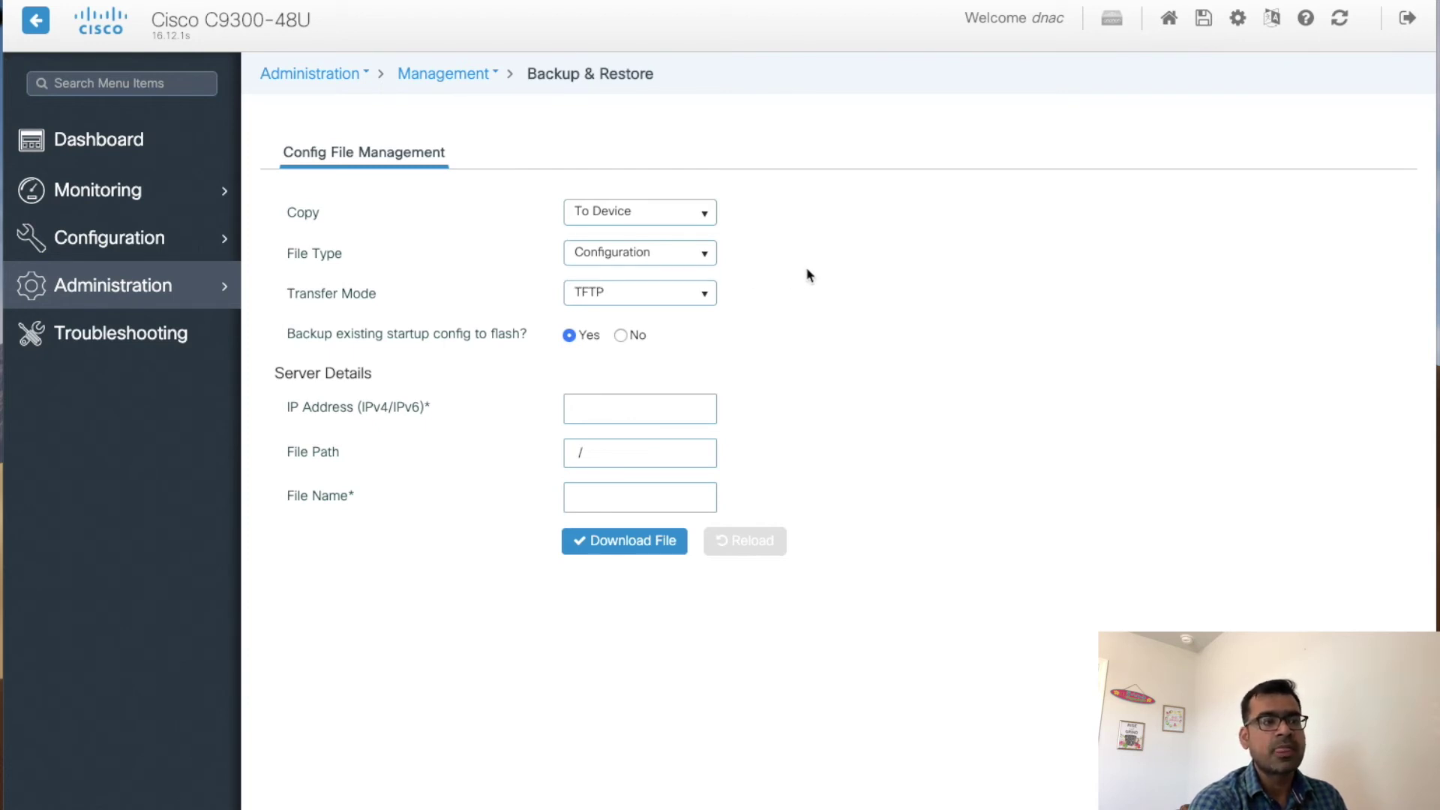
left_click(682, 300)
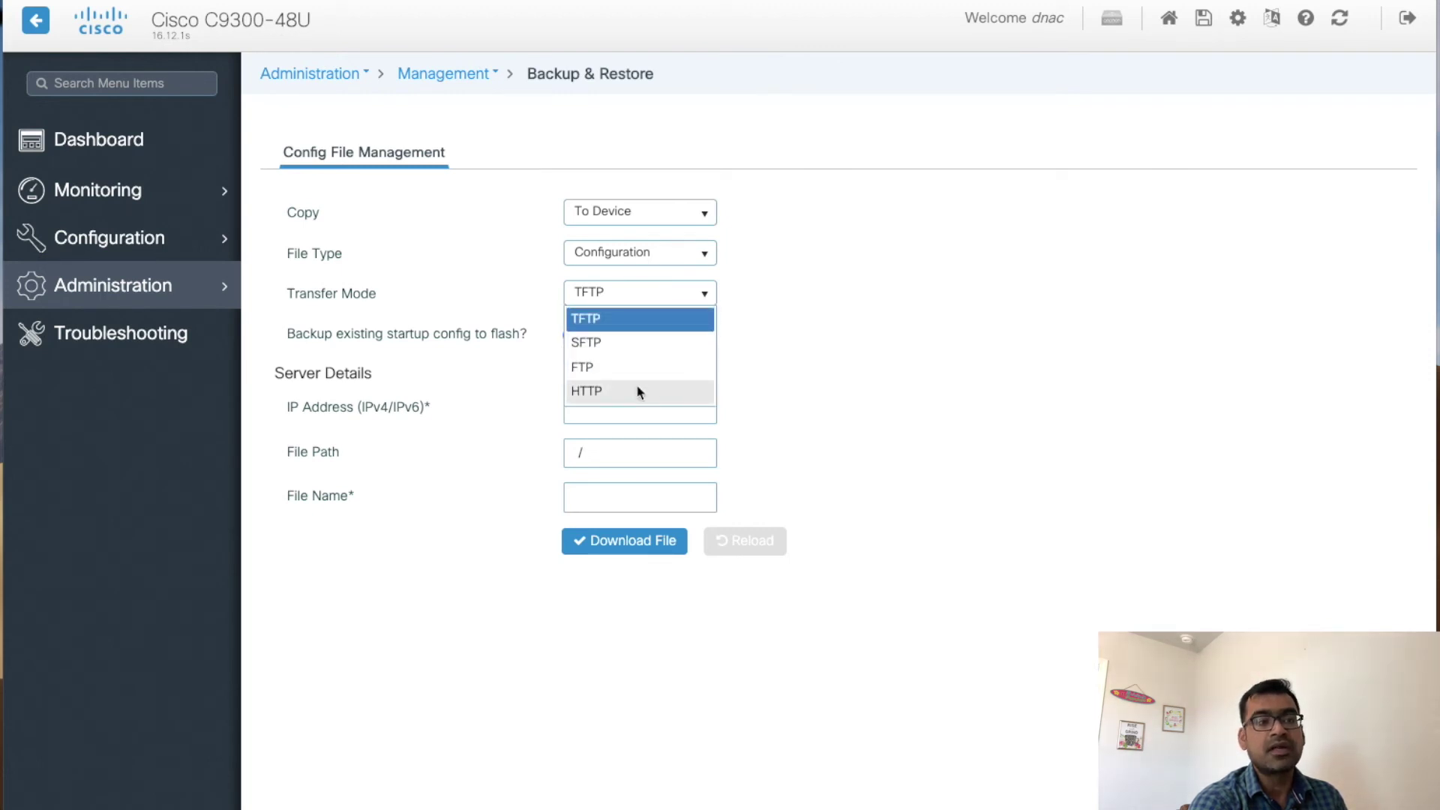
left_click(638, 392)
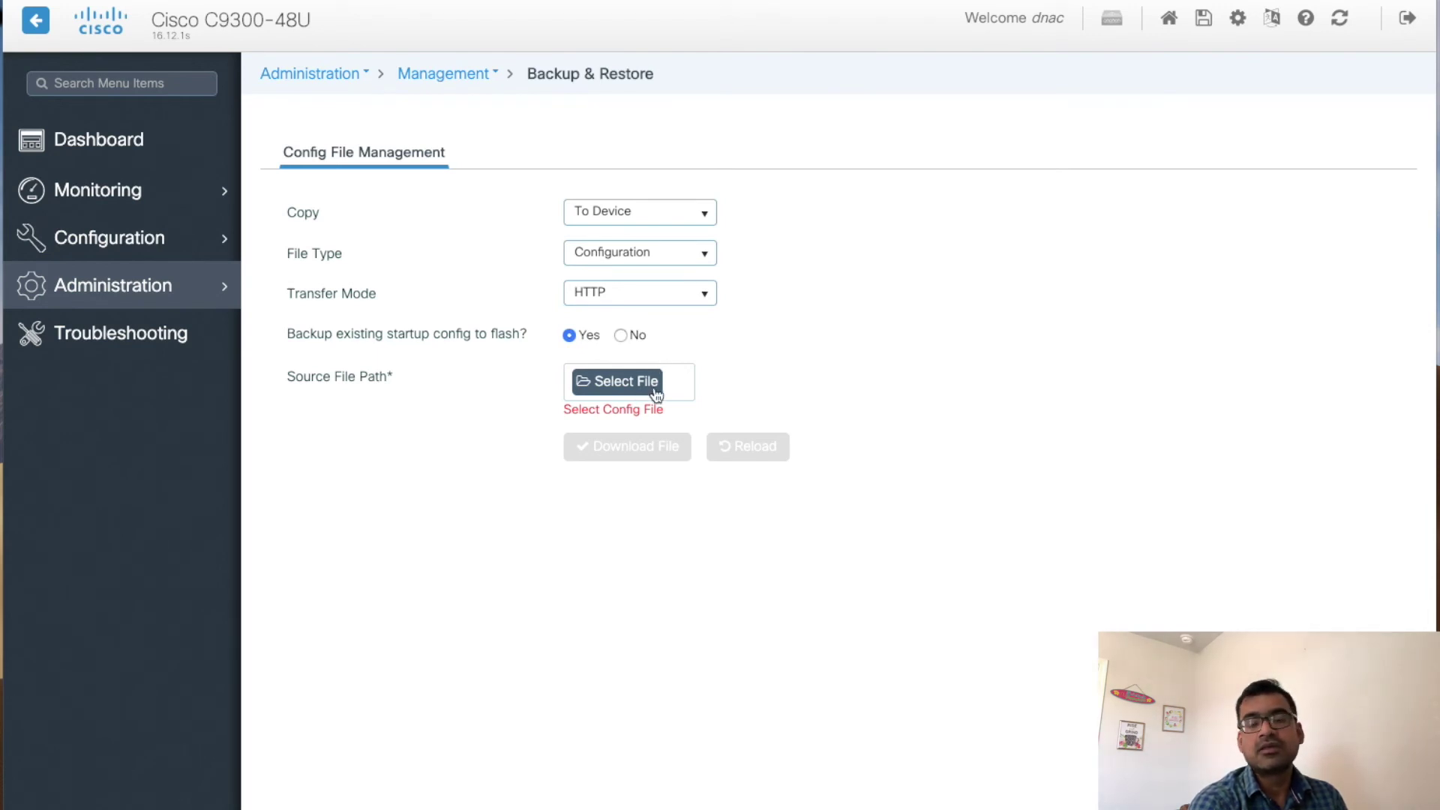
Switch the copy direction to From Device and download the startup configuration using HTTP transfer mode
left_click(689, 222)
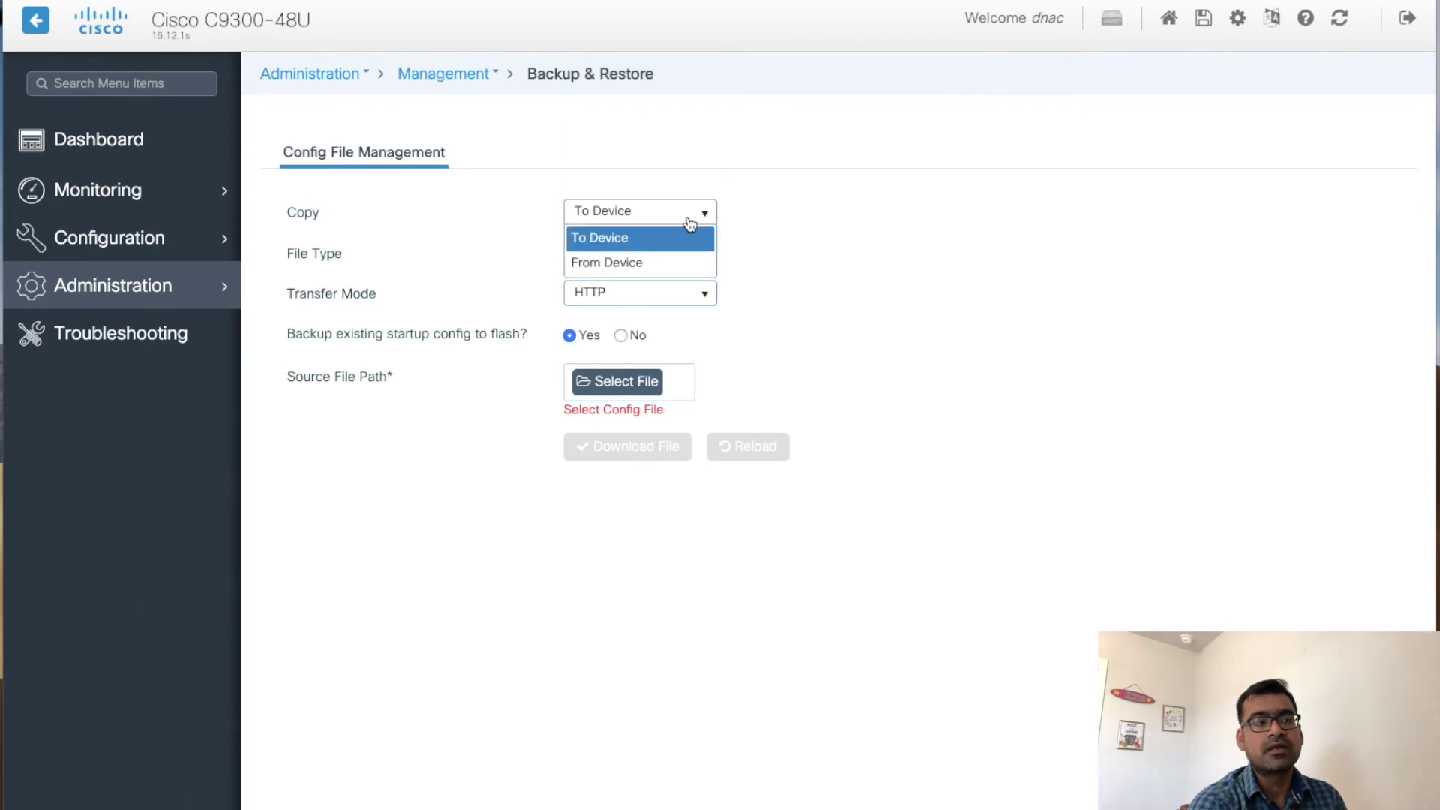
left_click(651, 262)
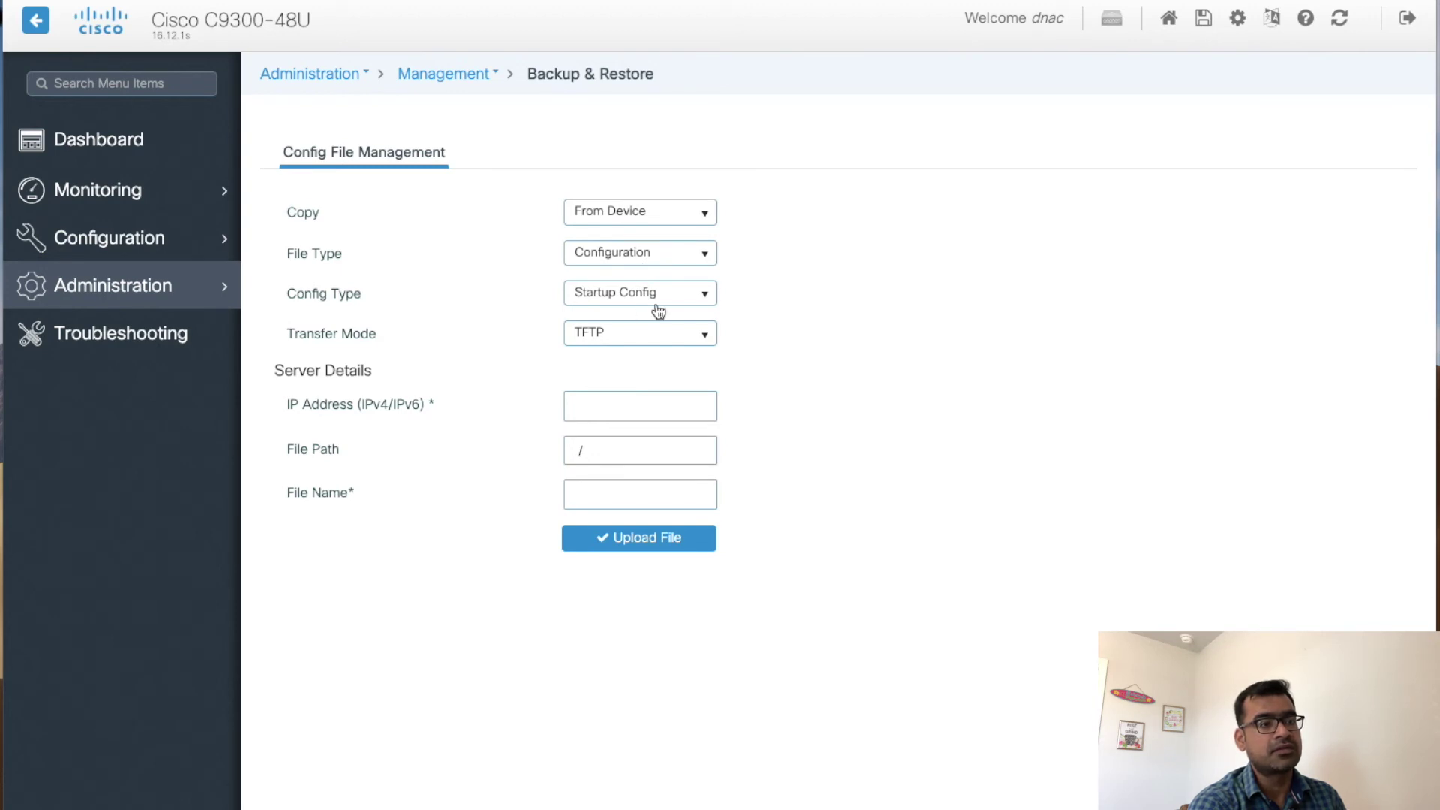
left_click(685, 334)
left_click(634, 430)
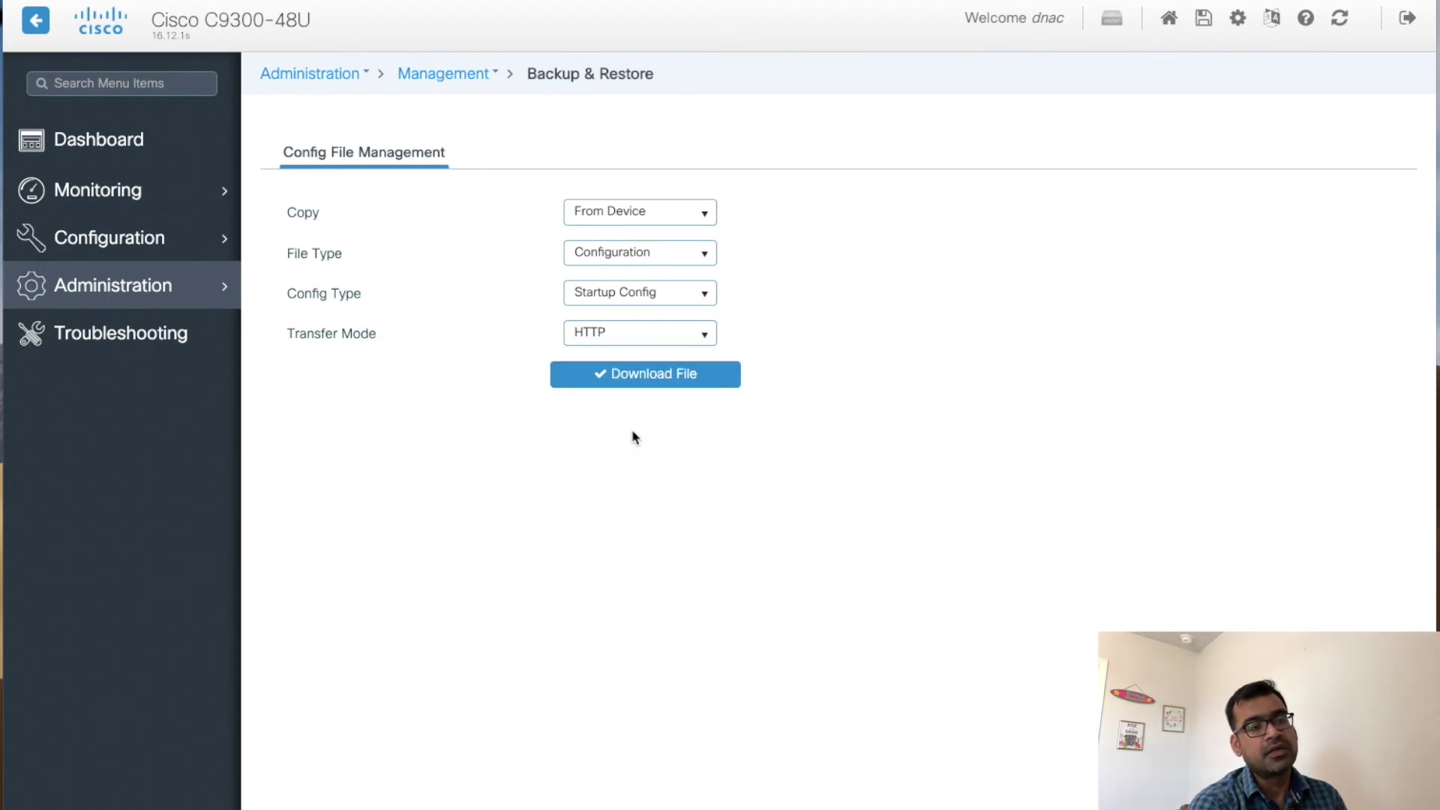
left_click(699, 386)
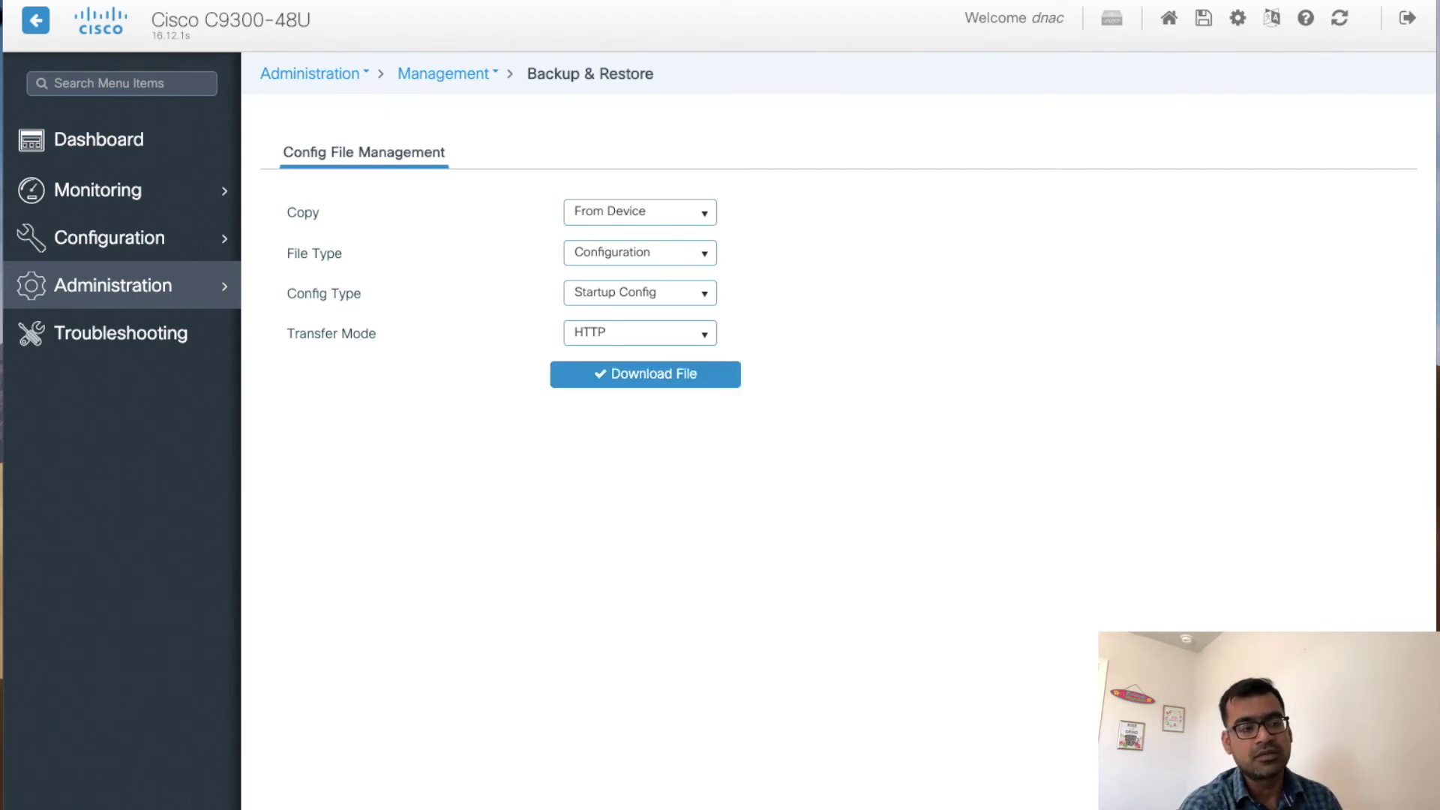
Set the copy direction back to To Device, review the available transfer modes, and keep HTTP selected
left_click(697, 221)
left_click(658, 237)
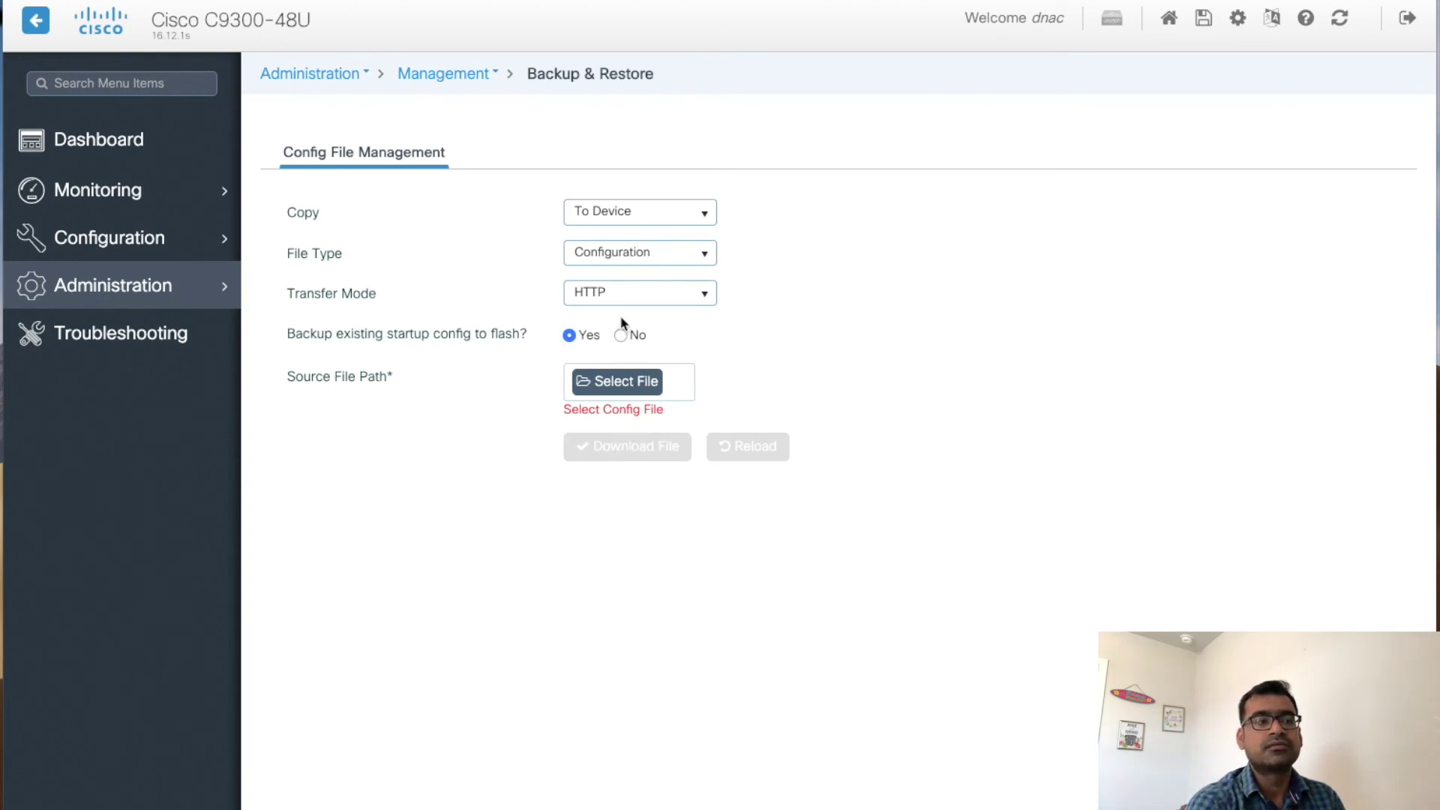
left_click(694, 306)
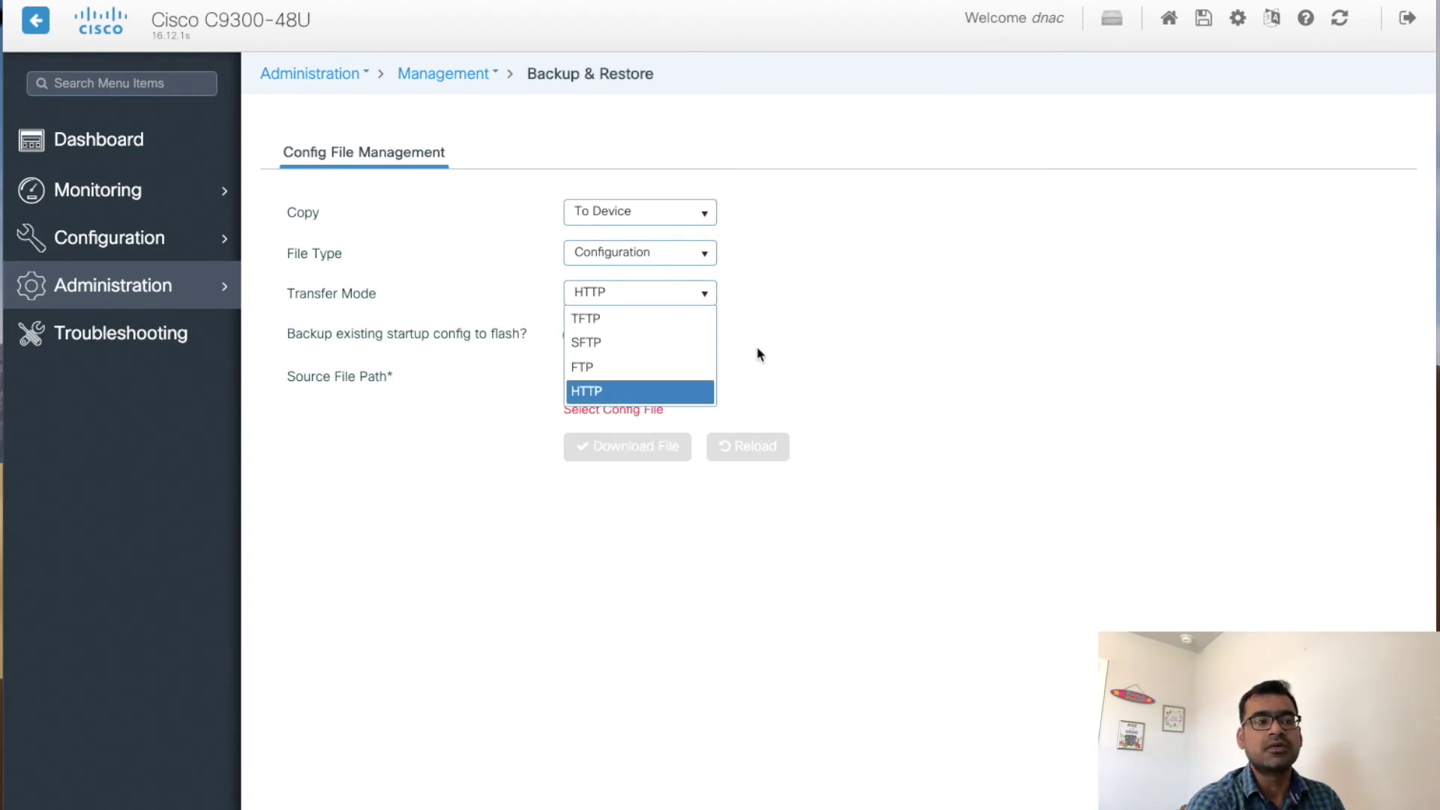
left_click(695, 306)
left_click(694, 296)
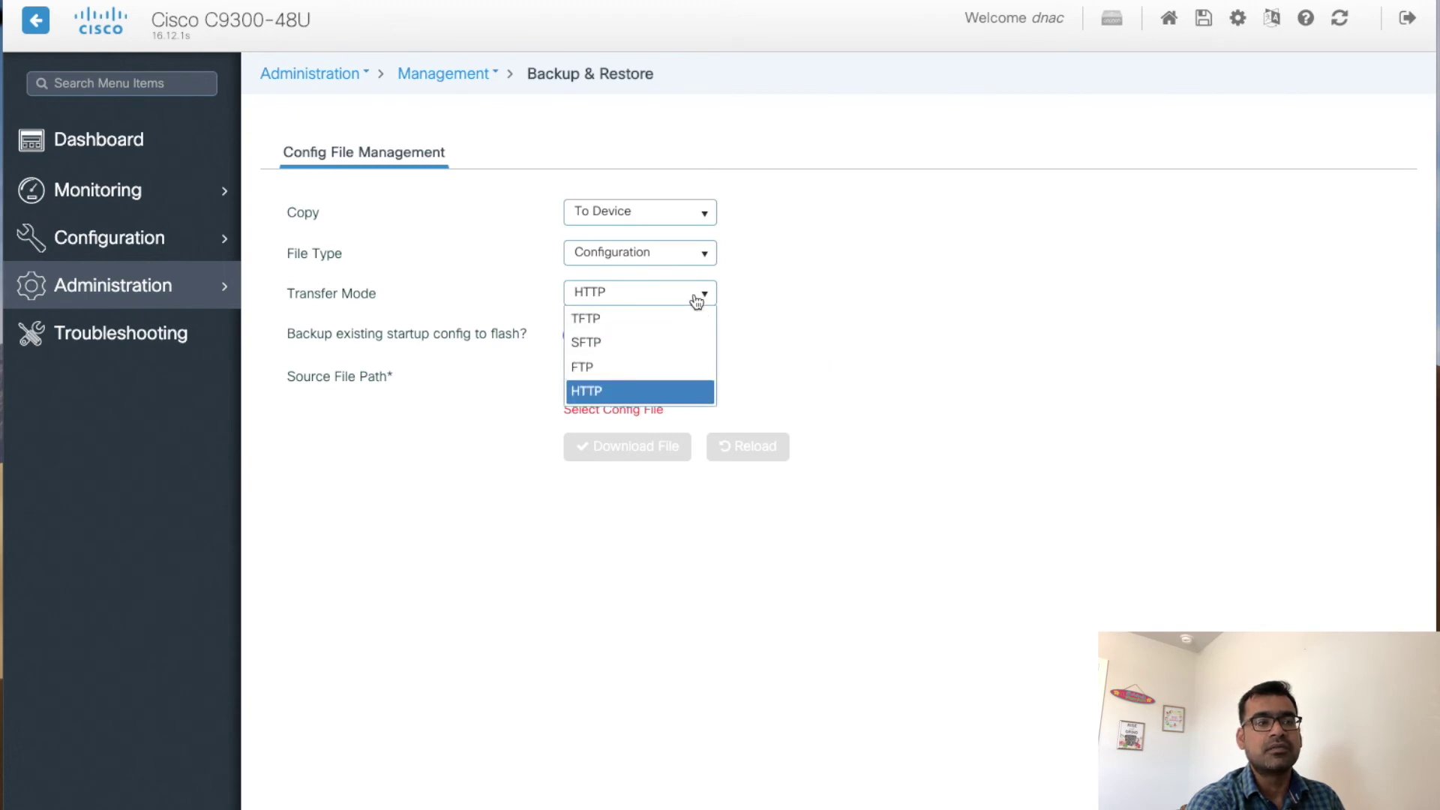
left_click(708, 388)
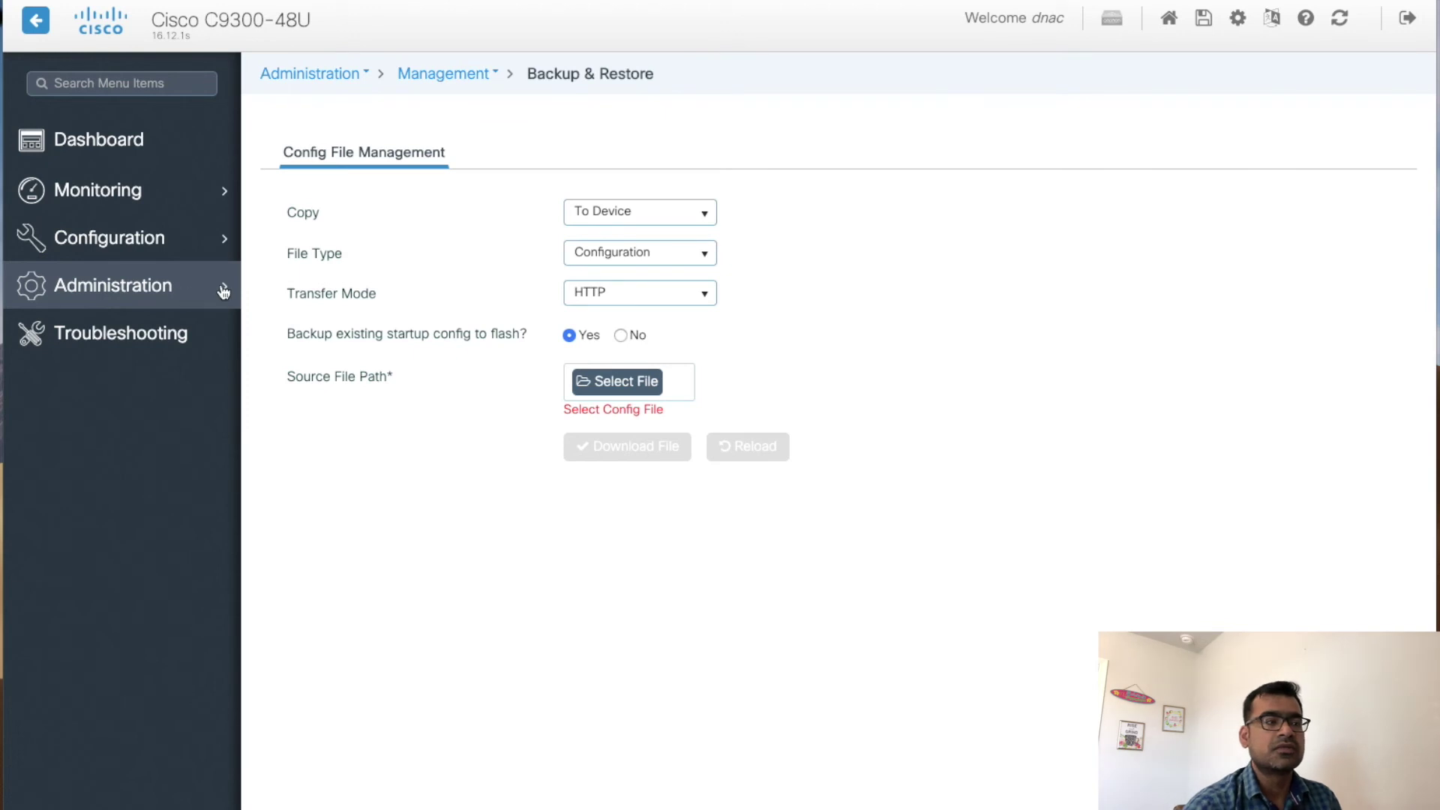
Go to the File Manager, open the flash: storage, and browse its files and folders
mouse_move(212, 299)
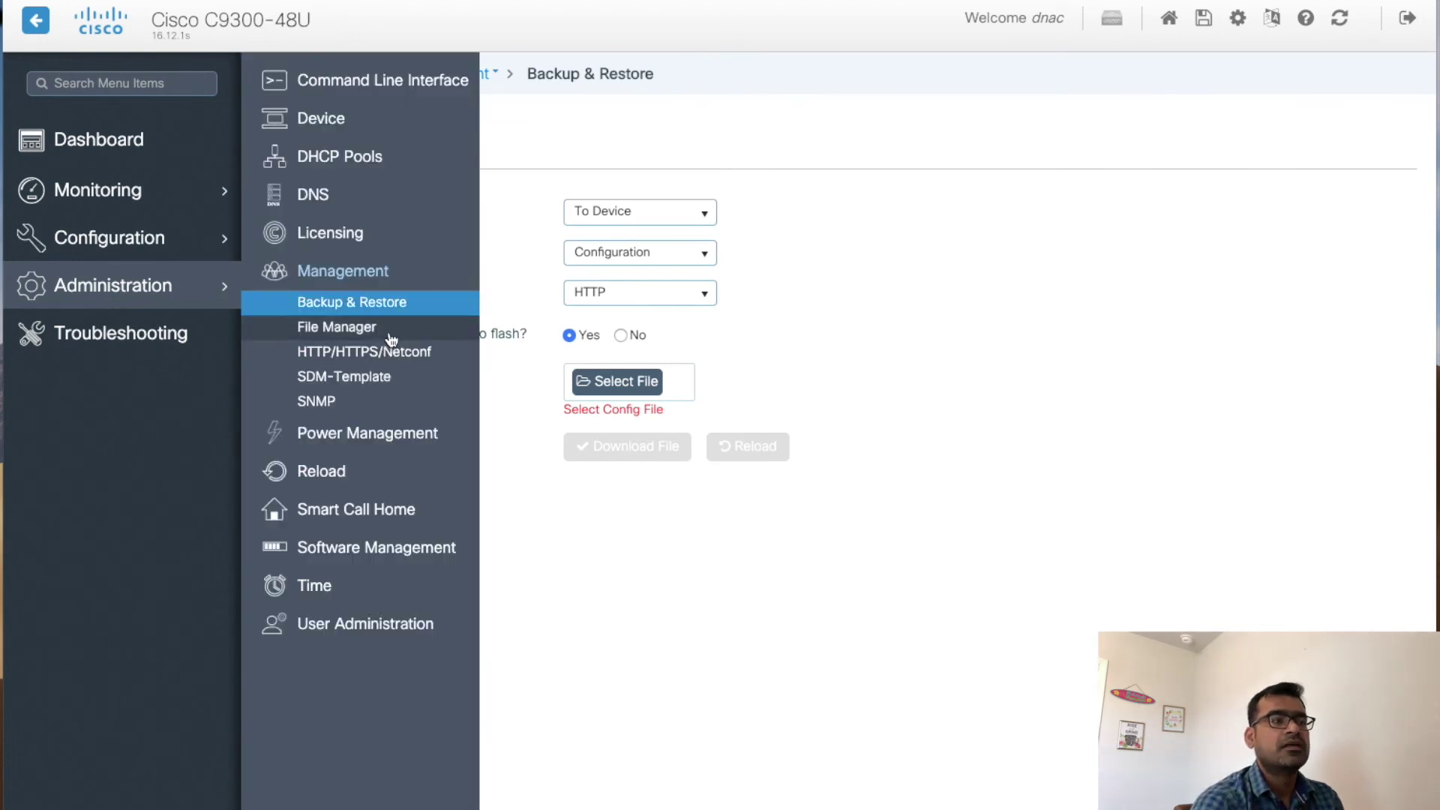
left_click(358, 329)
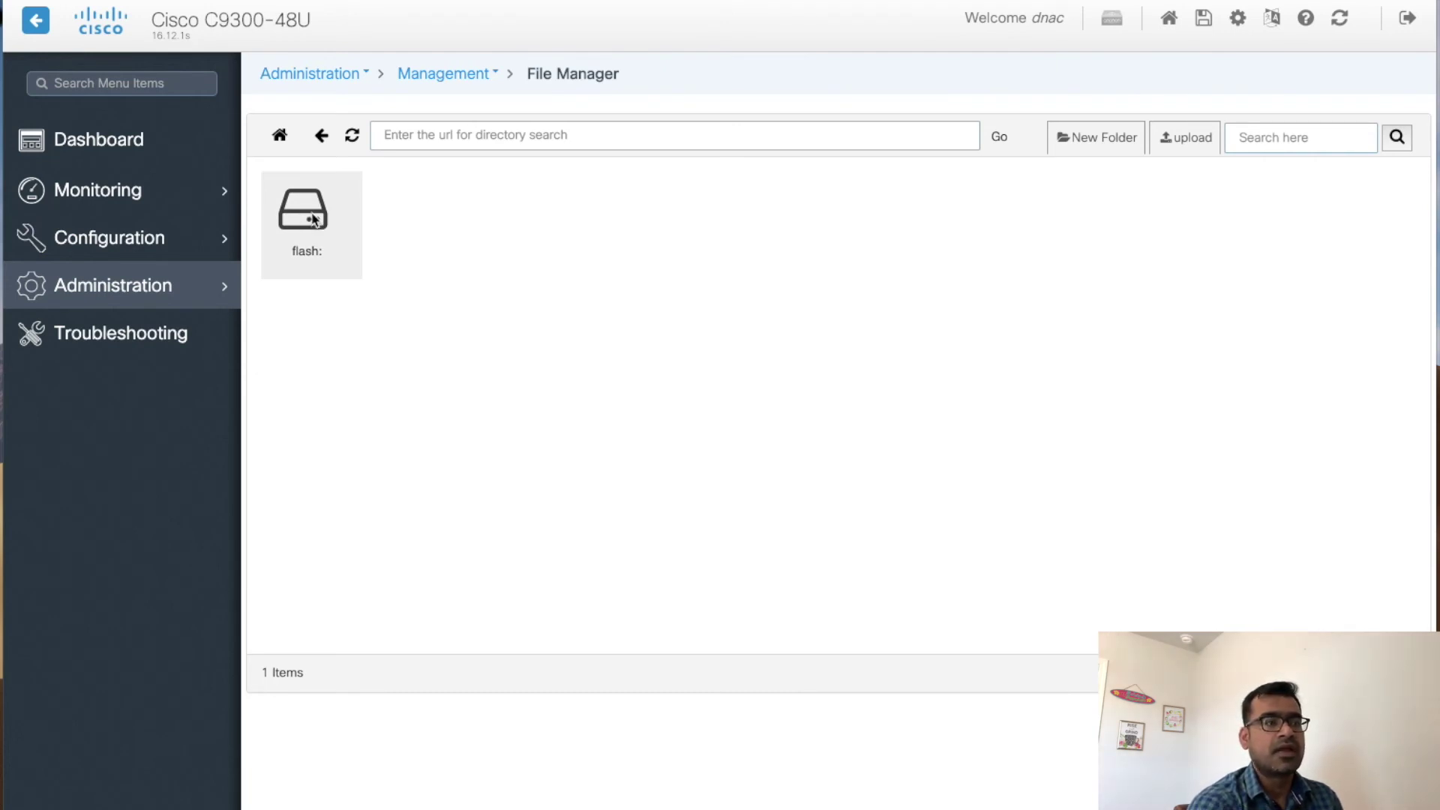
double_click(314, 219)
scroll(737, 429, "down", 2)
scroll(737, 429, "up", 2)
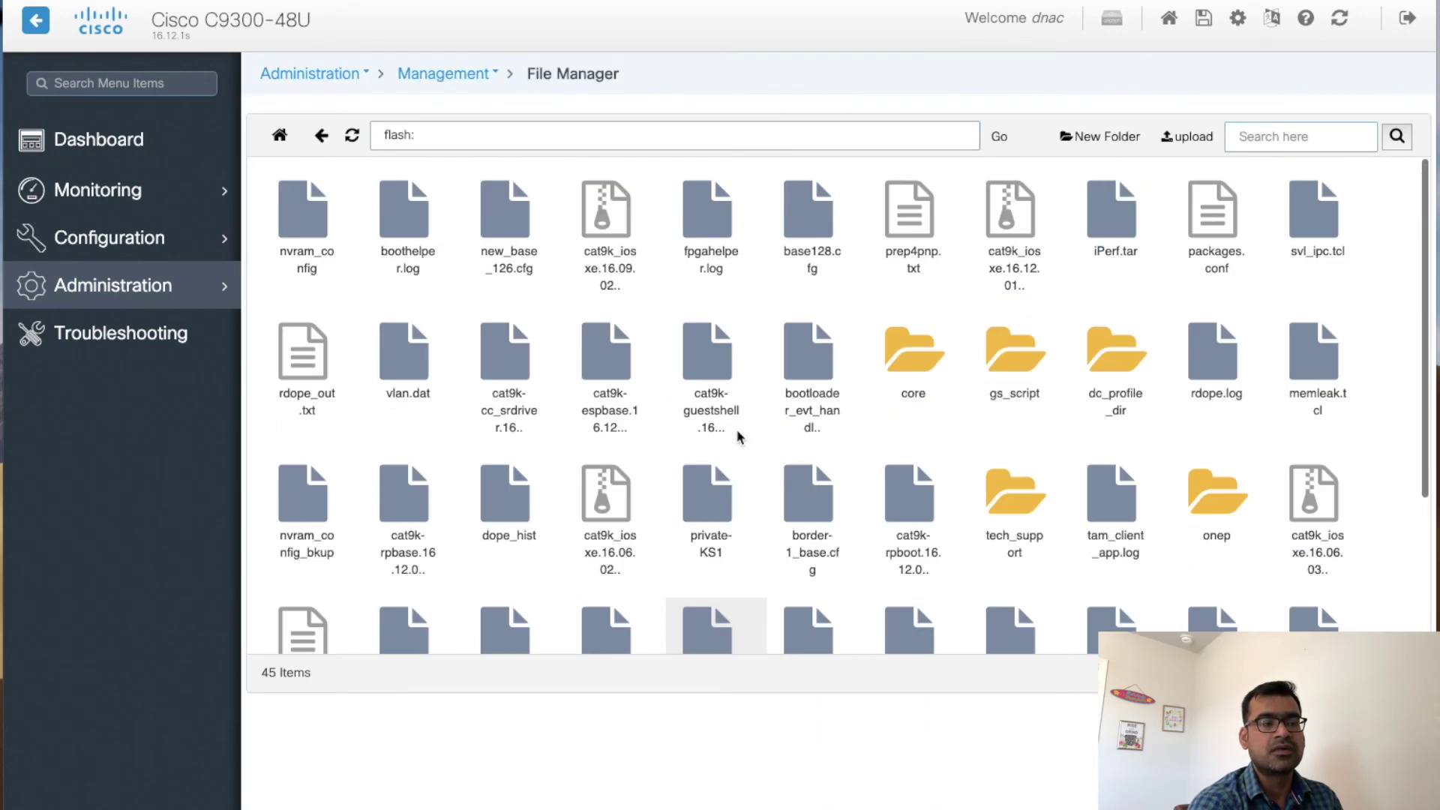
Open the file chooser for uploading to flash: and cancel it without selecting a file
left_click(1193, 141)
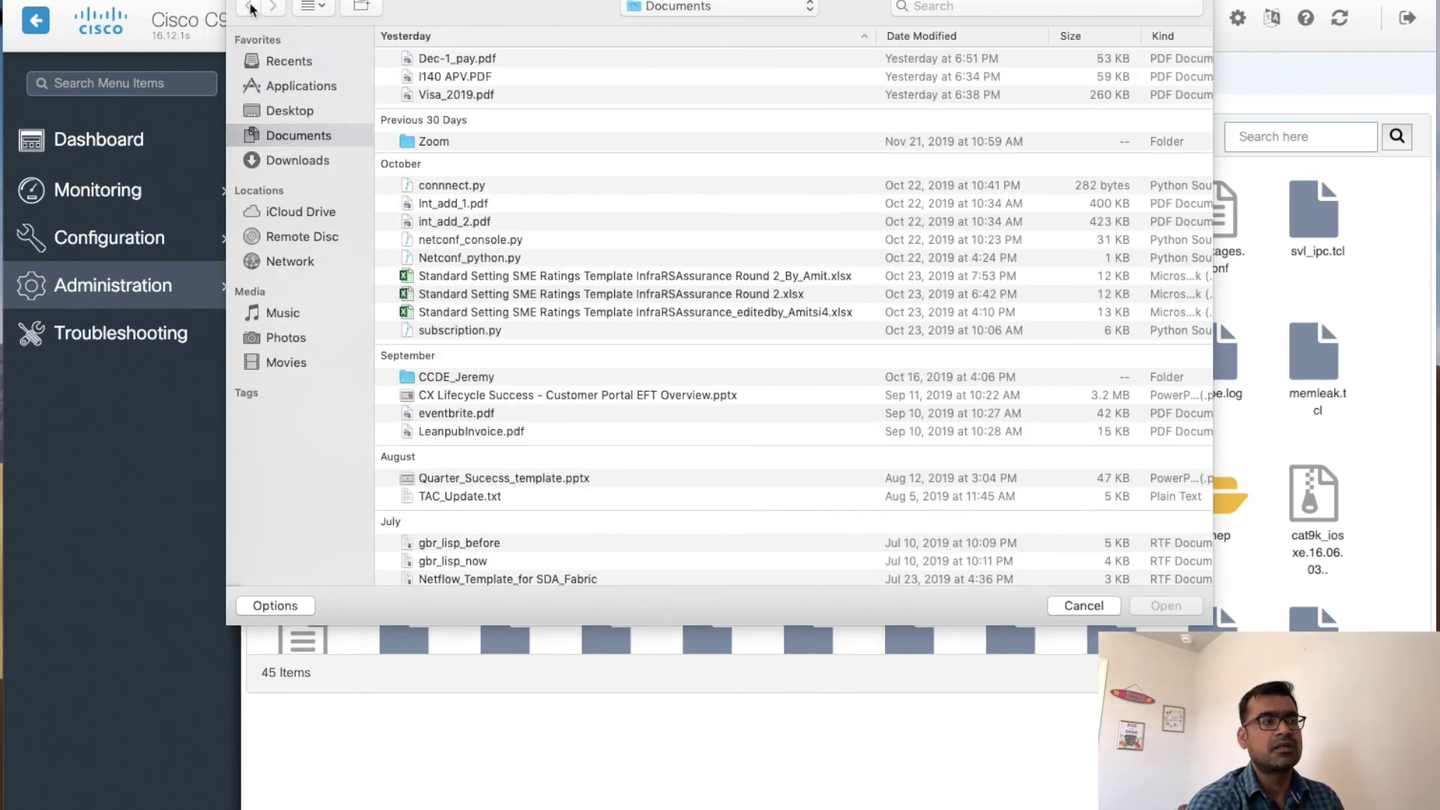
left_click(1084, 605)
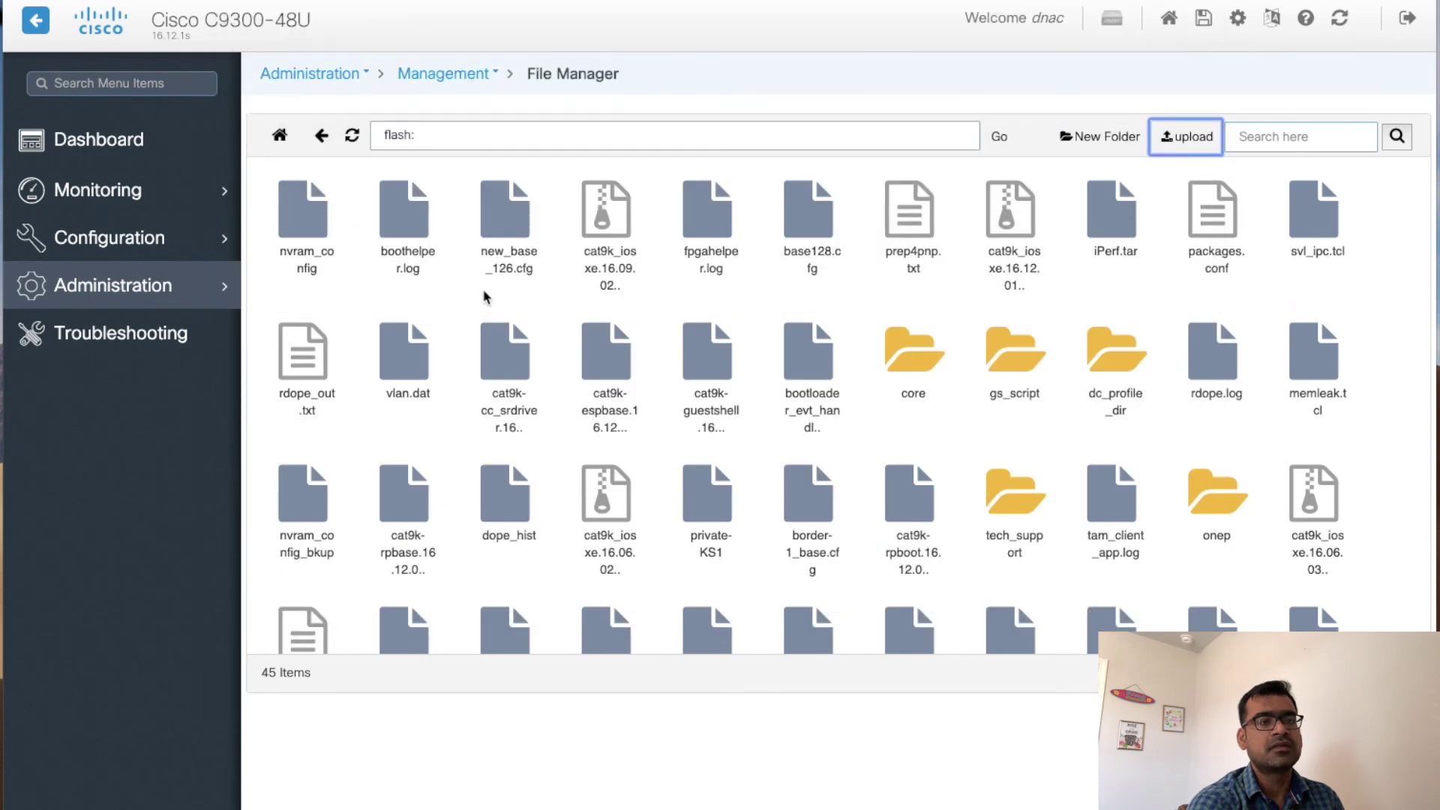
Go to the SNMP management page and review its general settings, community strings and trap hosts
left_click(220, 294)
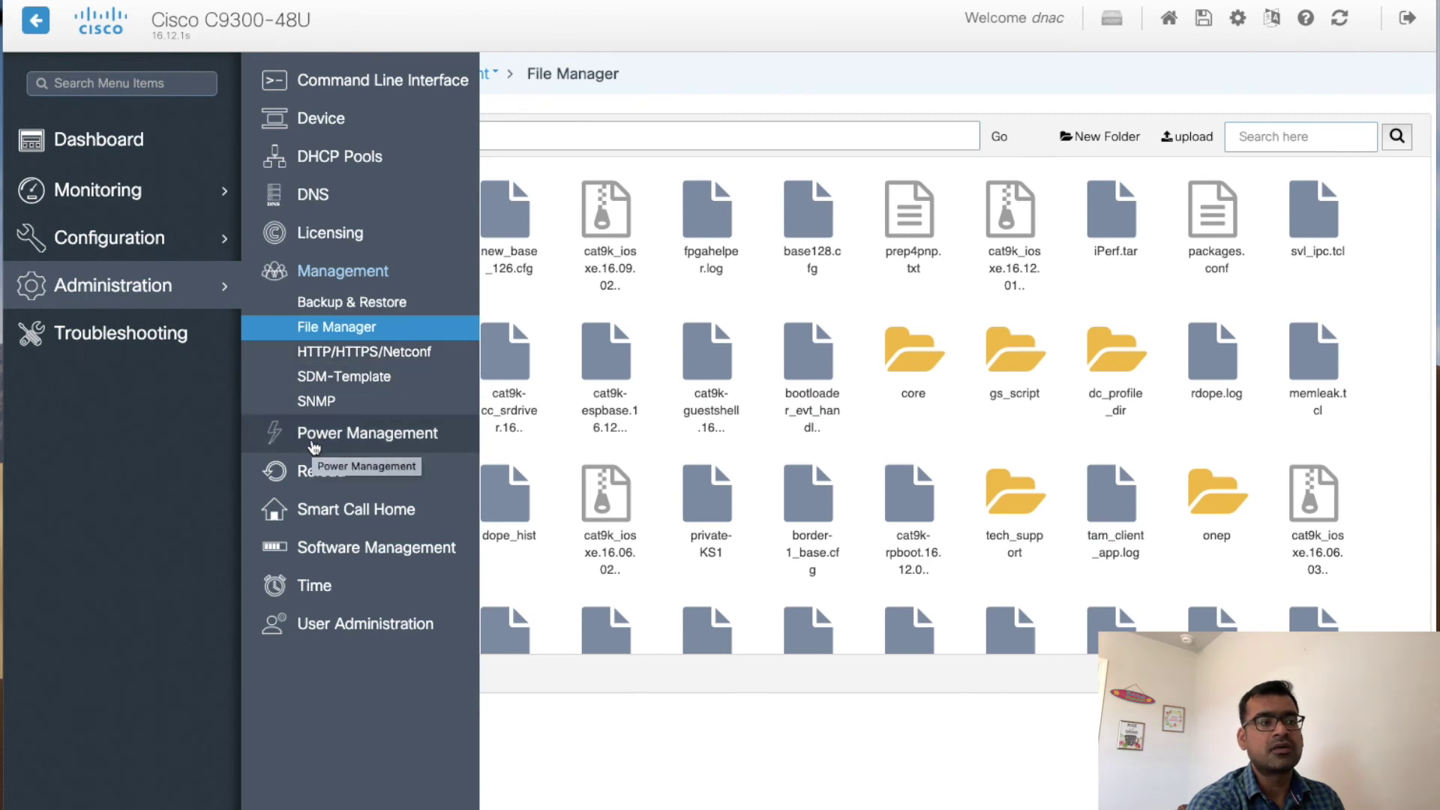
left_click(324, 403)
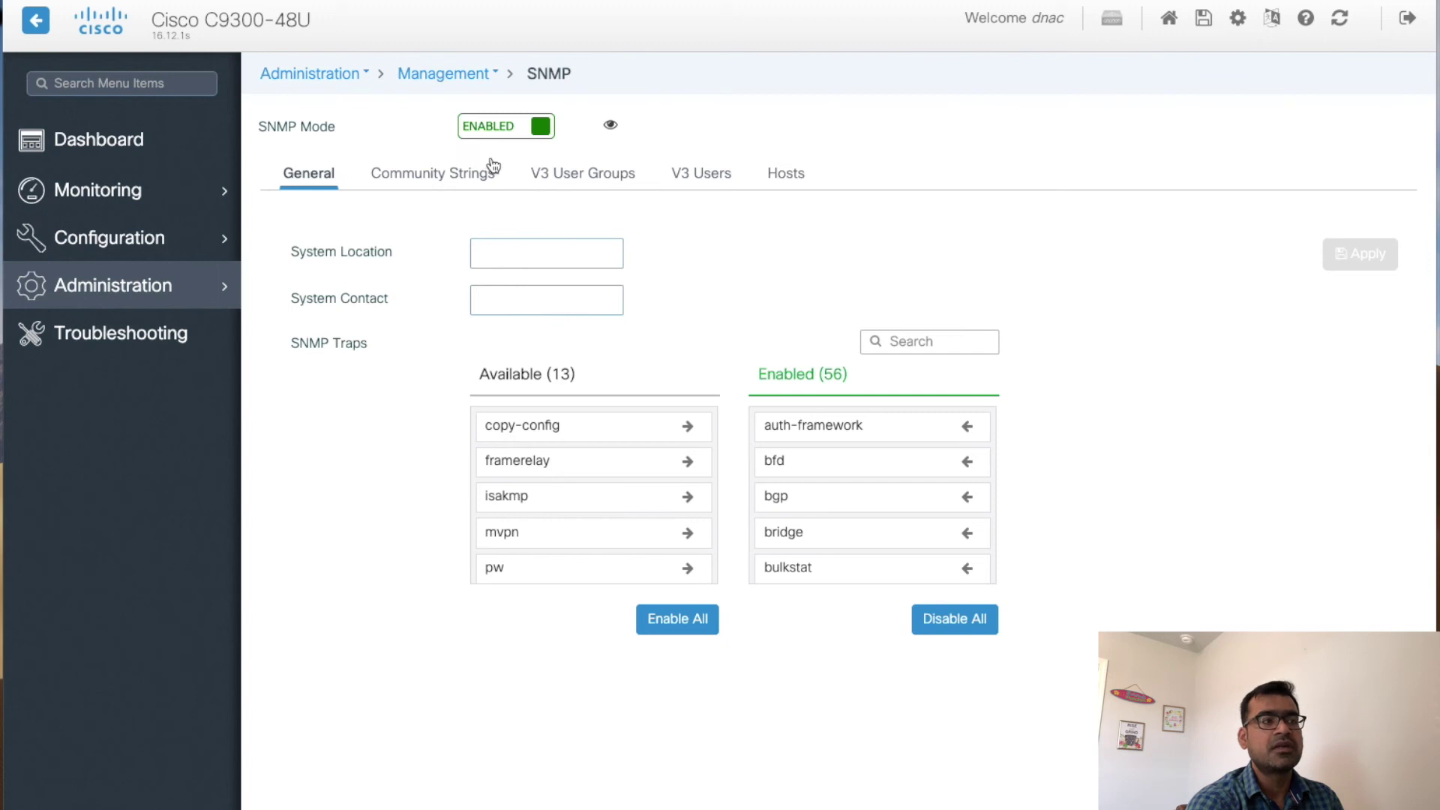
left_click(443, 180)
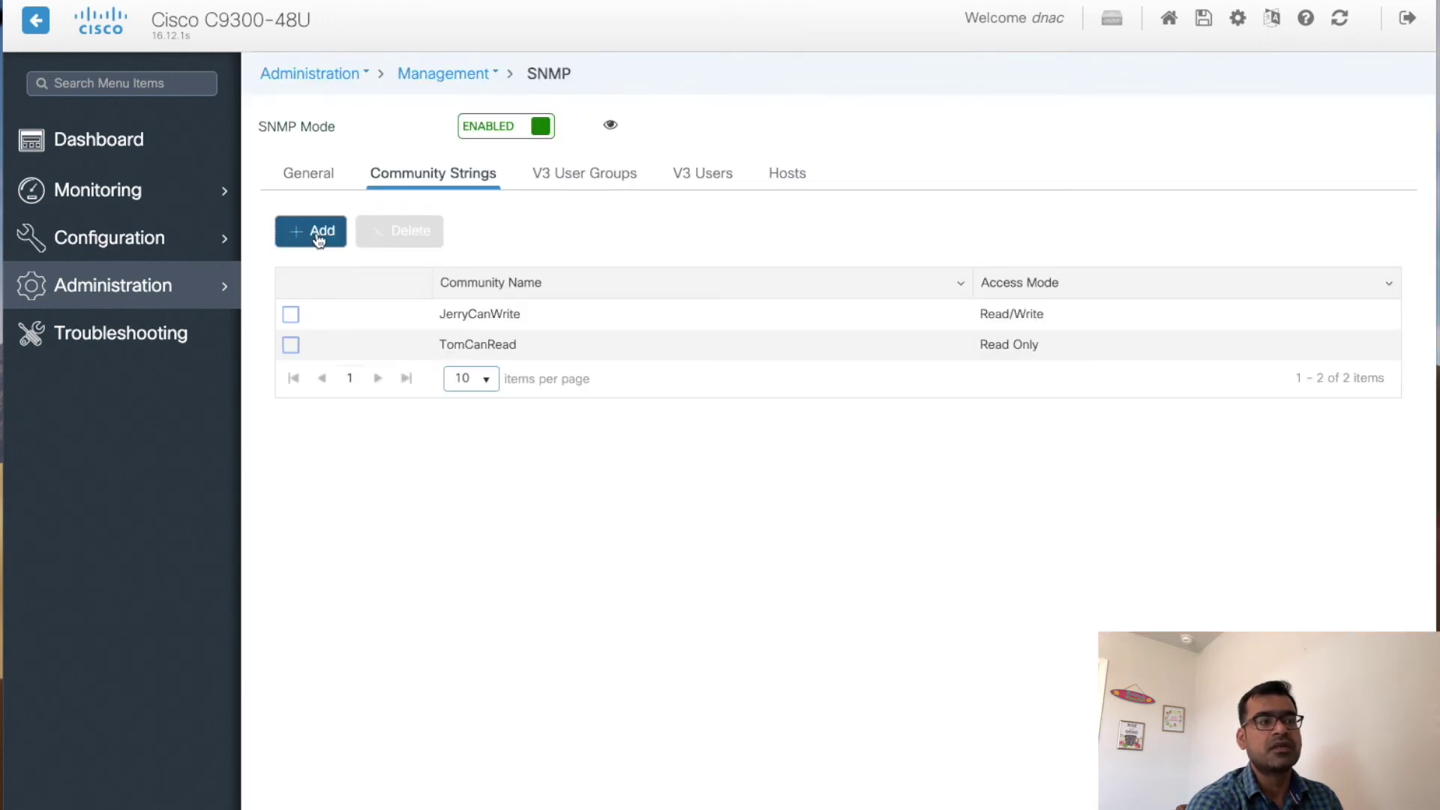
left_click(809, 179)
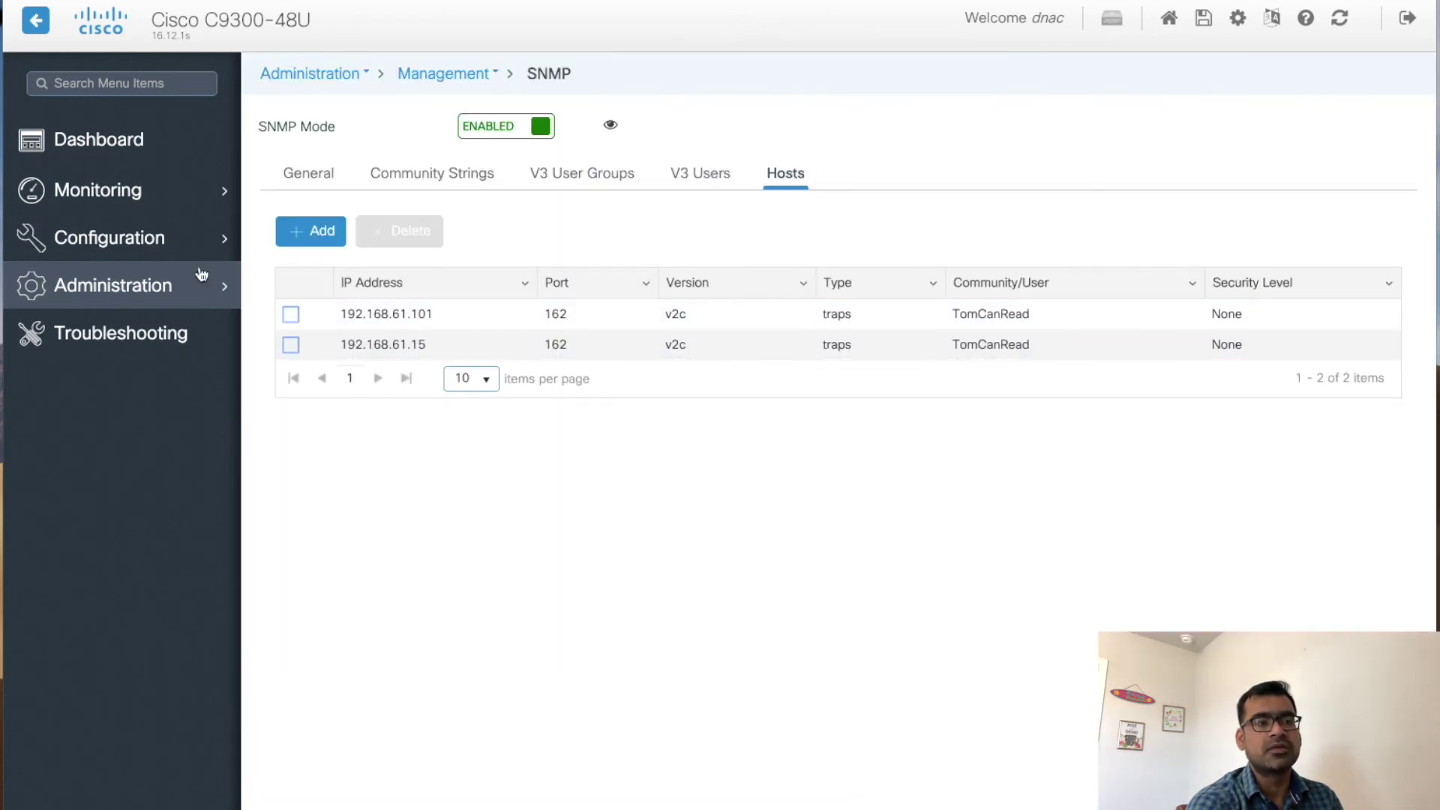
Review the switch's Power Management page and the NTP server details on the Time page
mouse_move(199, 285)
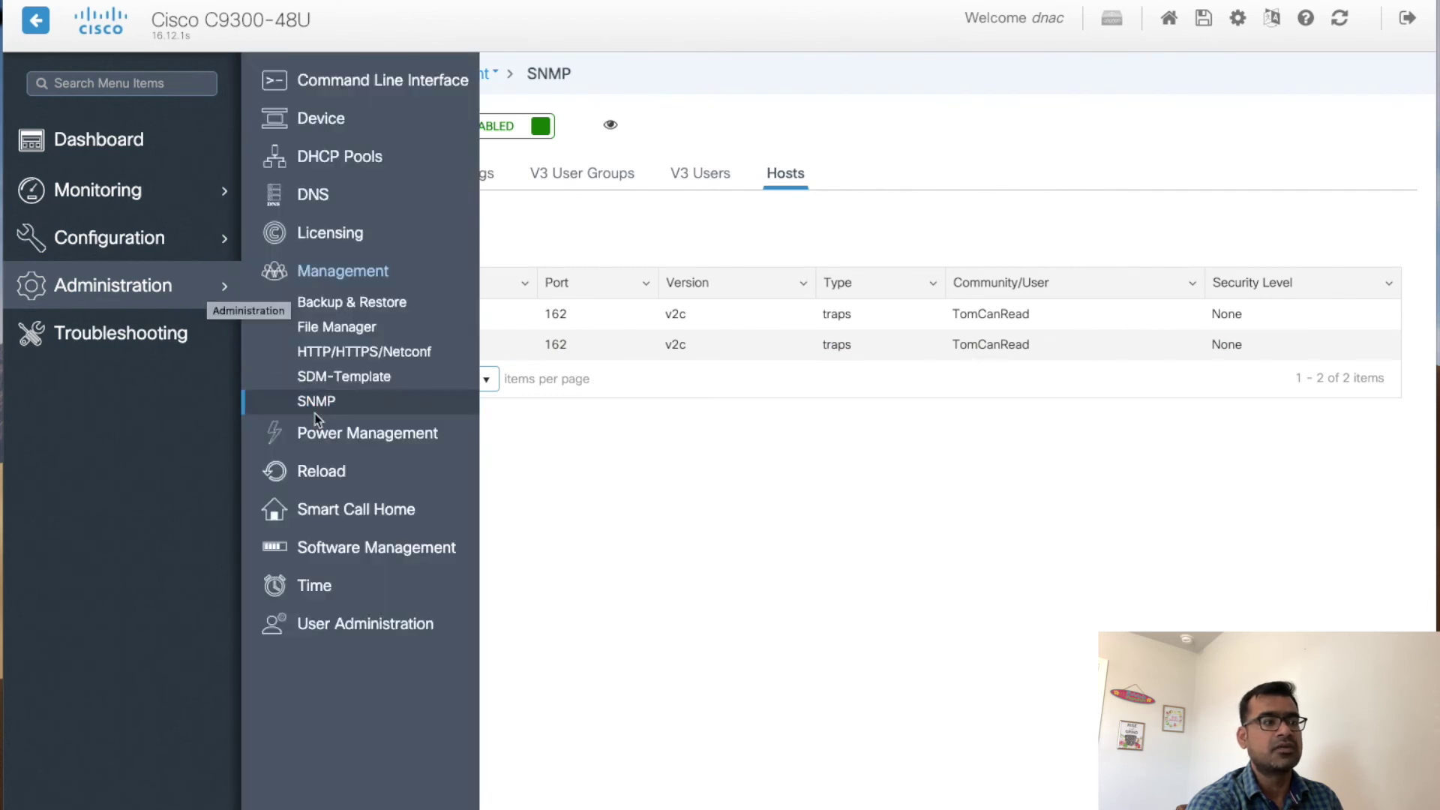
left_click(353, 435)
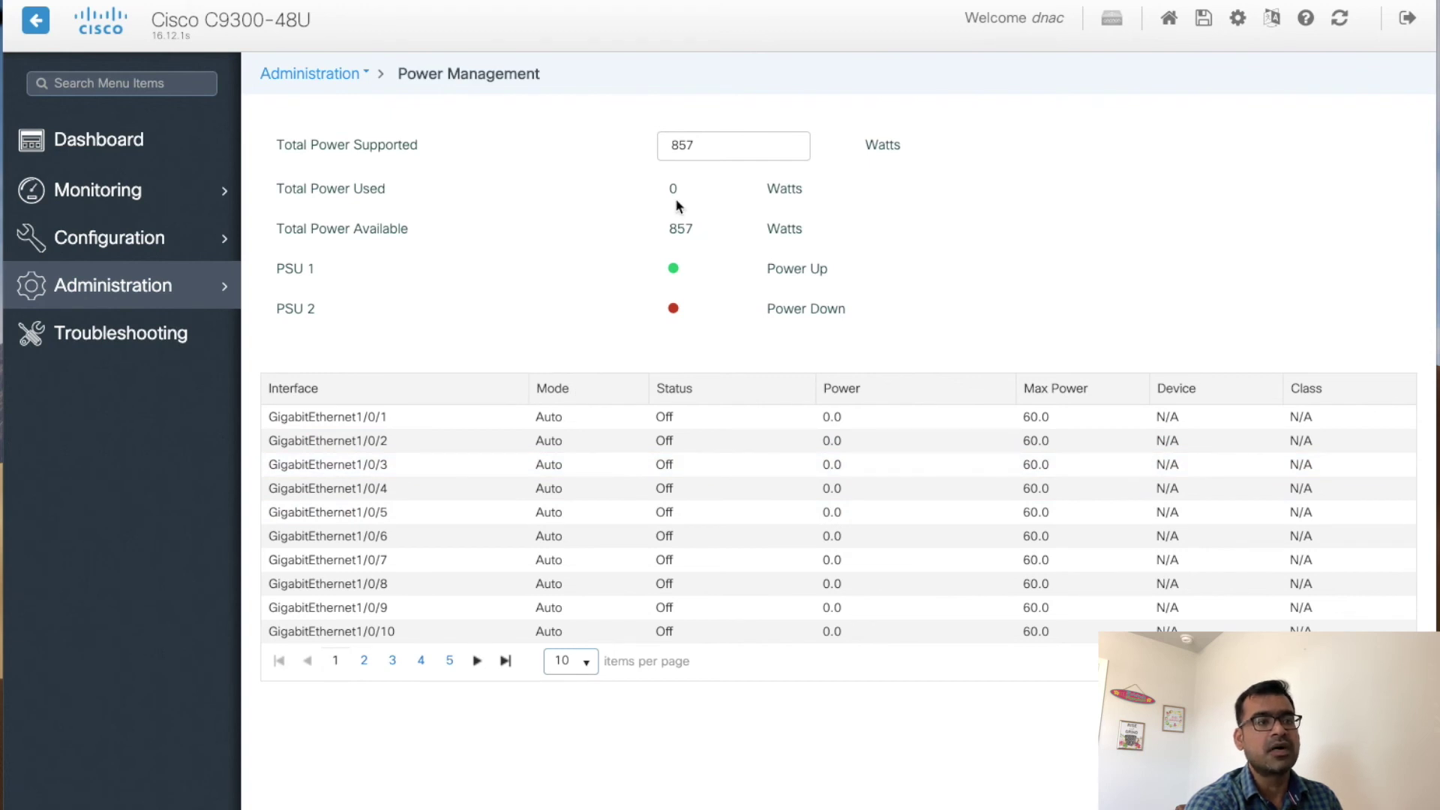
mouse_move(169, 287)
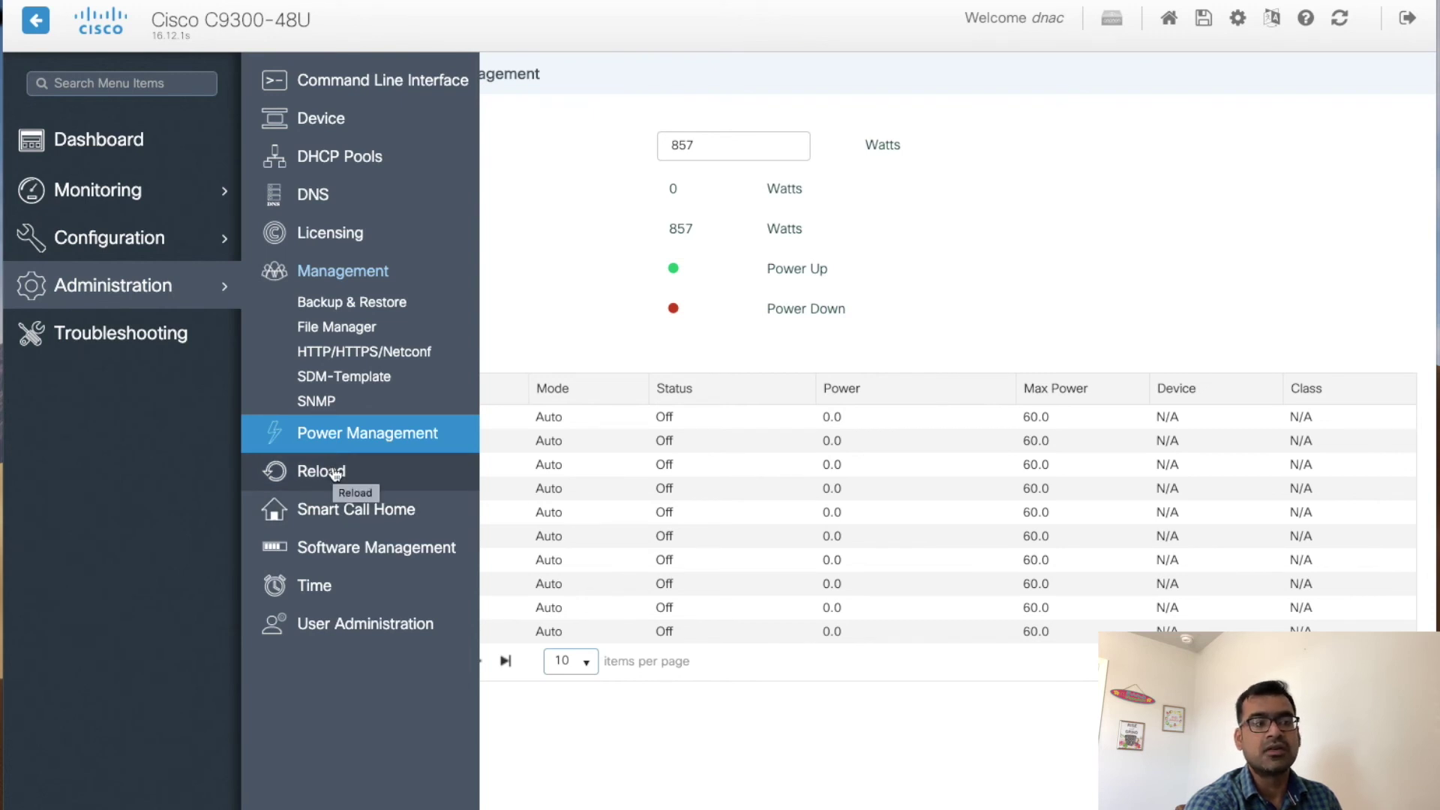
left_click(321, 586)
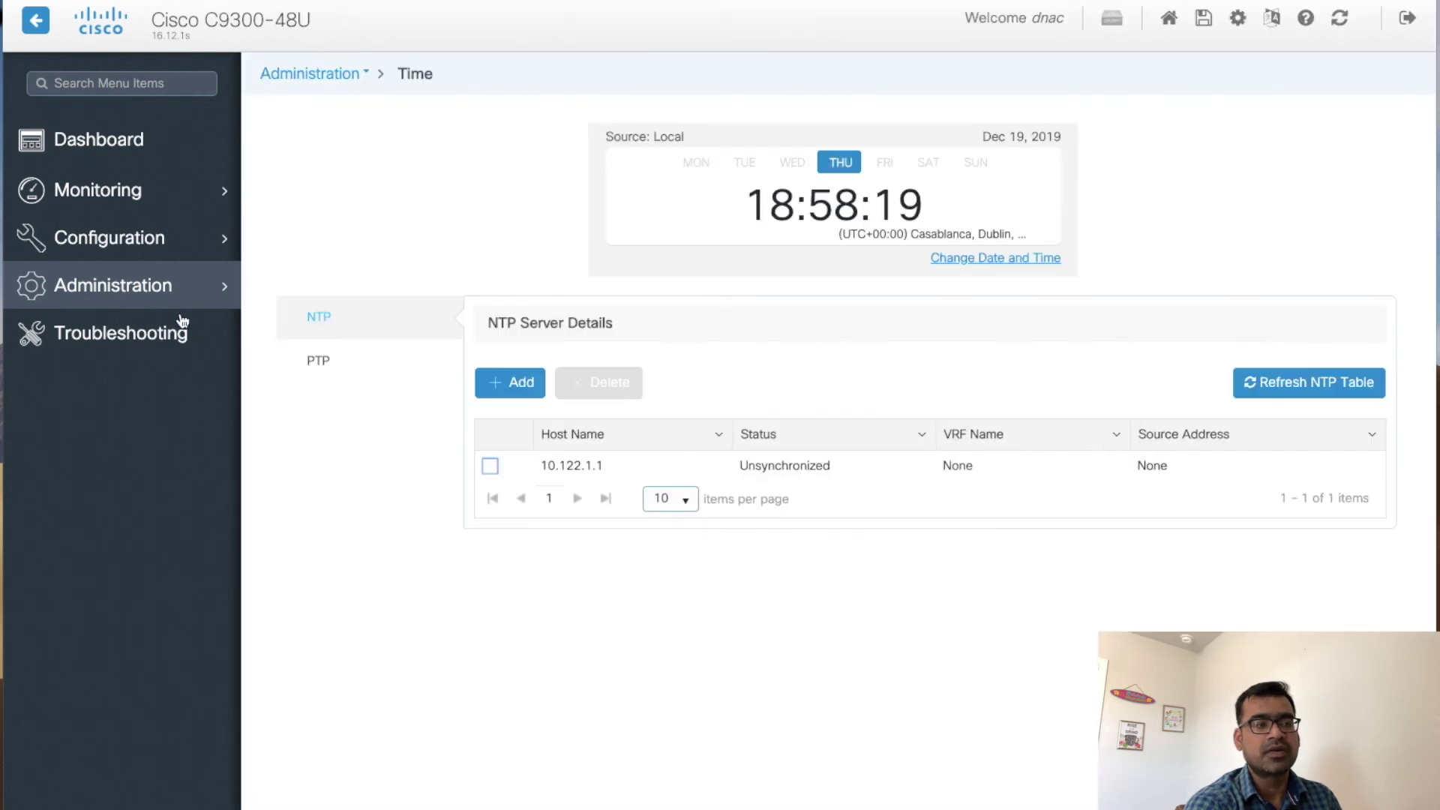
Go to User Administration, review the privilege options in the new-user form, and close it without creating a user
left_click(327, 643)
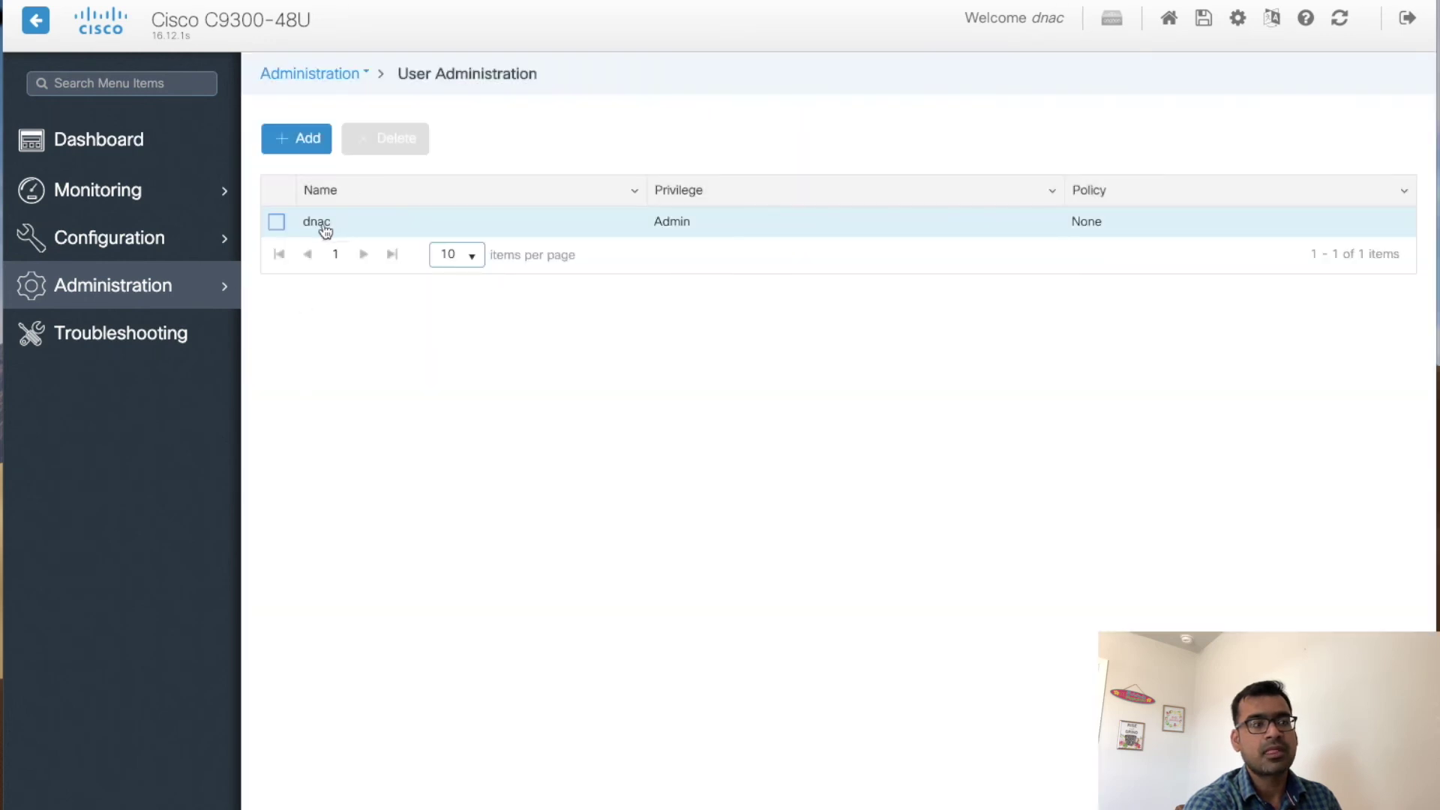
left_click(297, 138)
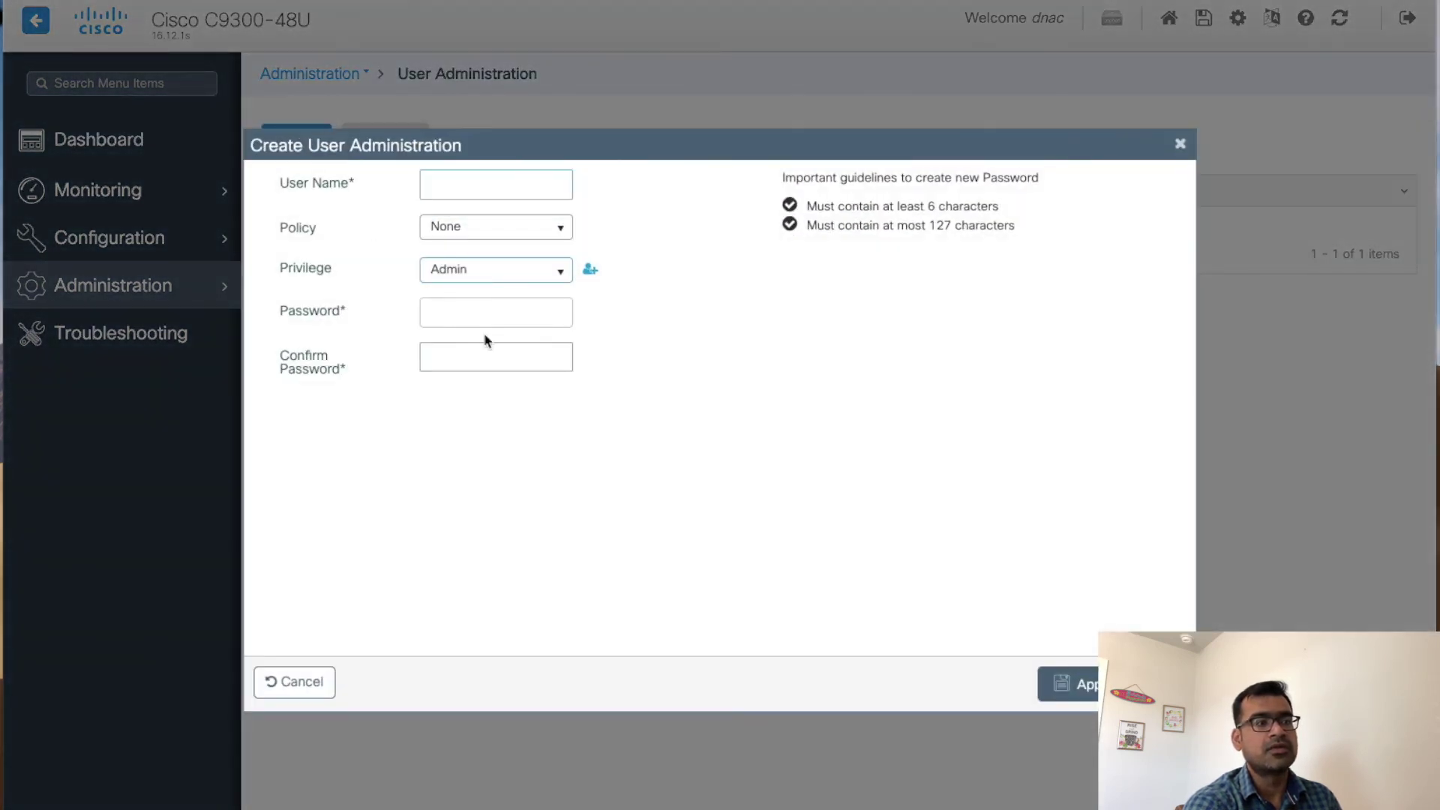
left_click(546, 276)
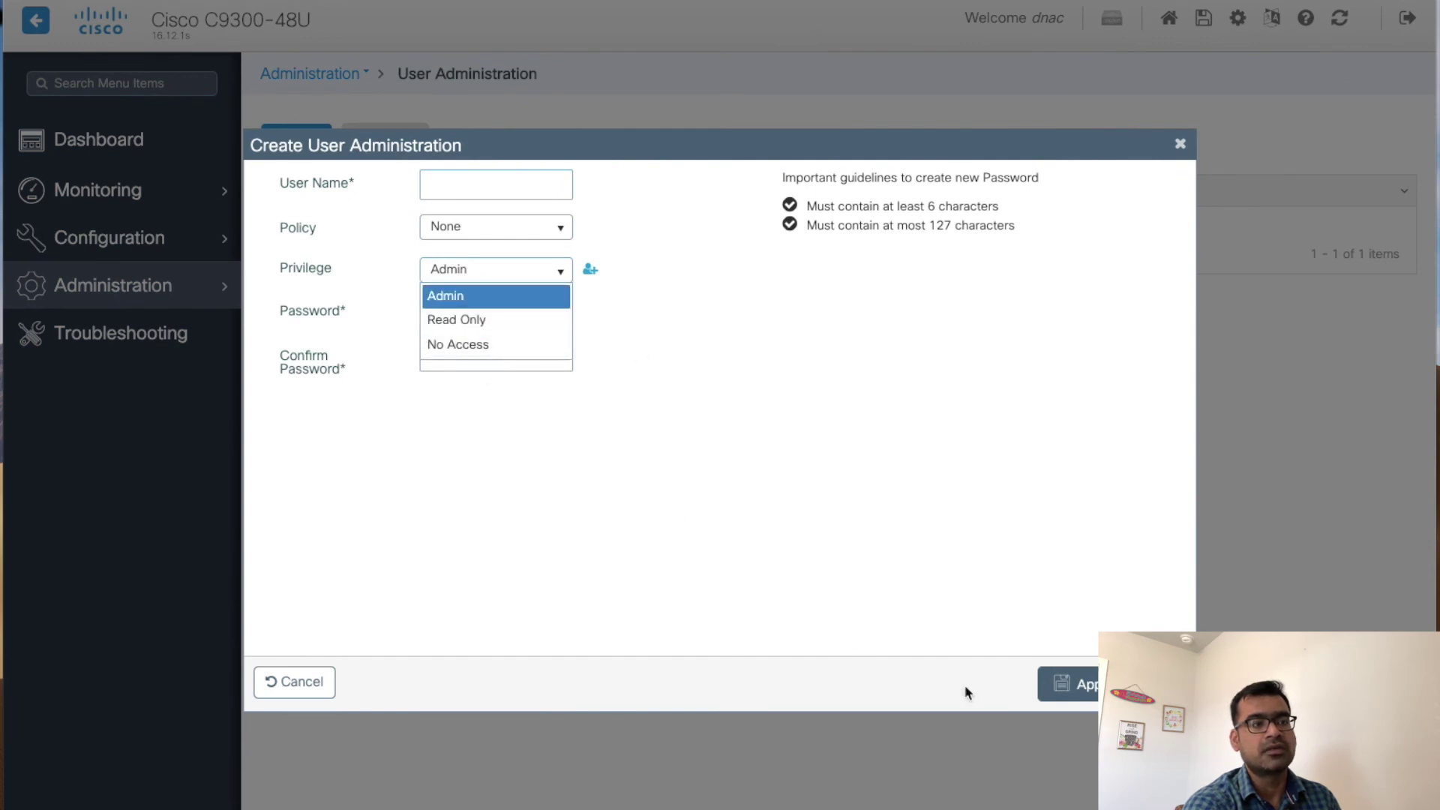
left_click(1180, 143)
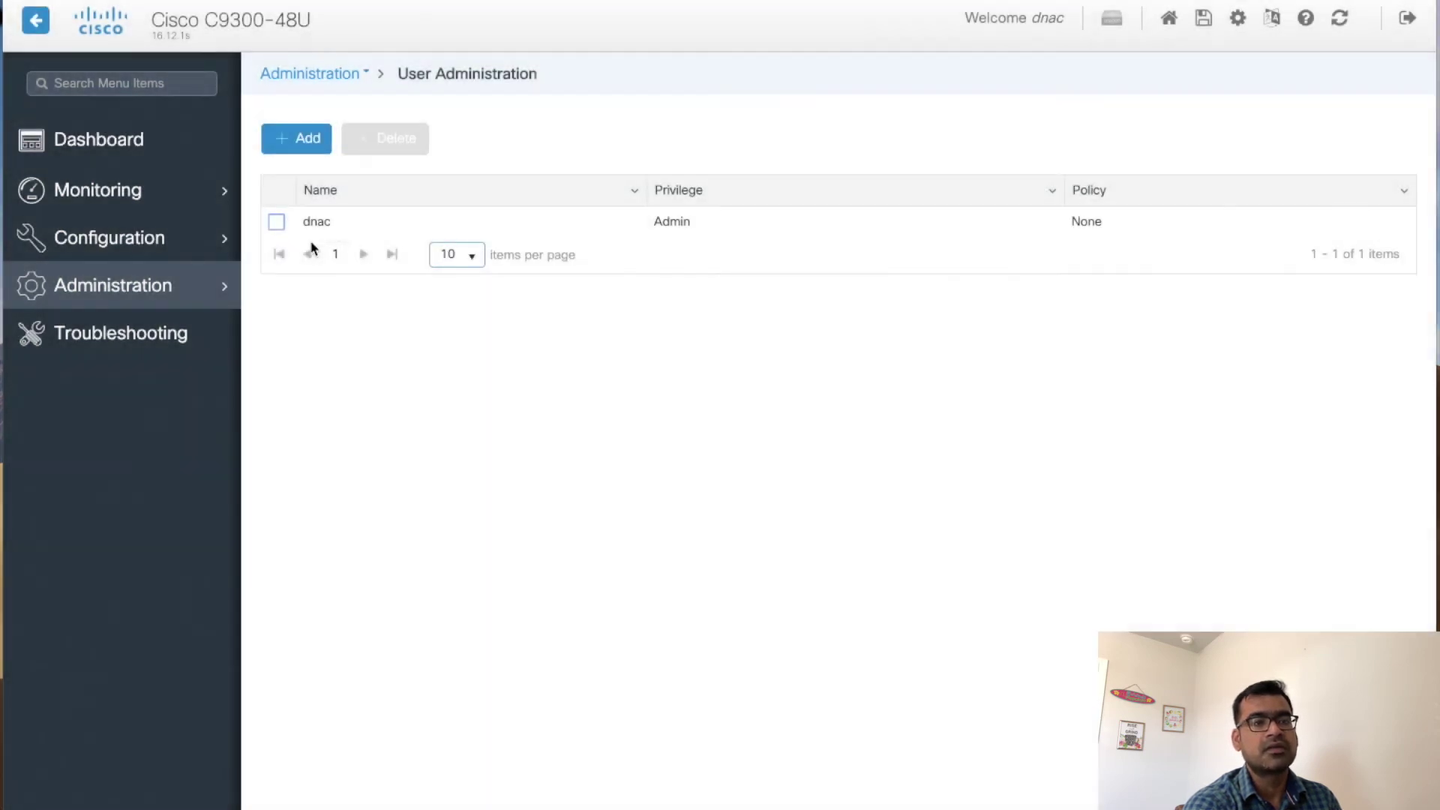
Go to Software Management and view the Software Upgrade and SMU sections
mouse_move(225, 284)
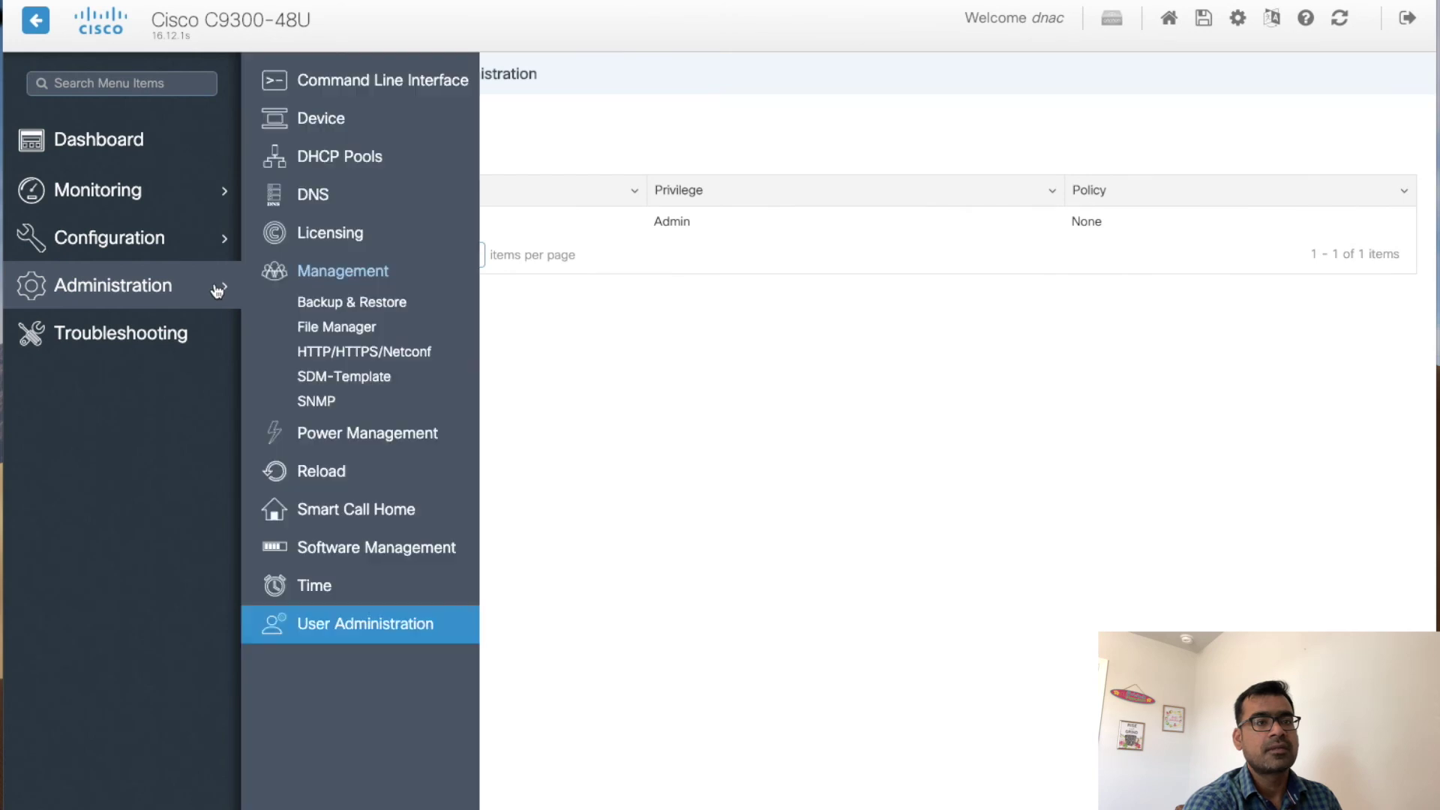
left_click(367, 546)
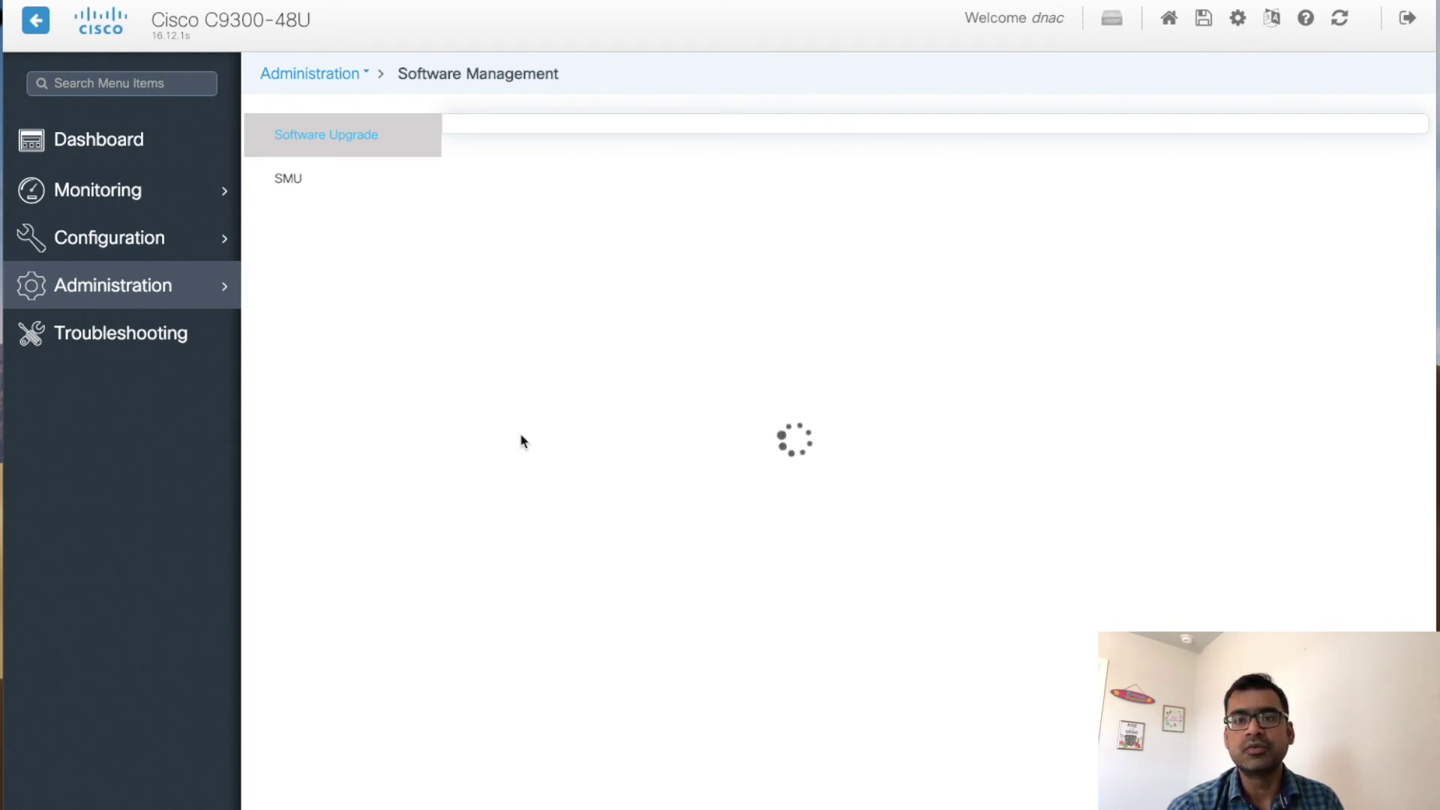
left_click(296, 180)
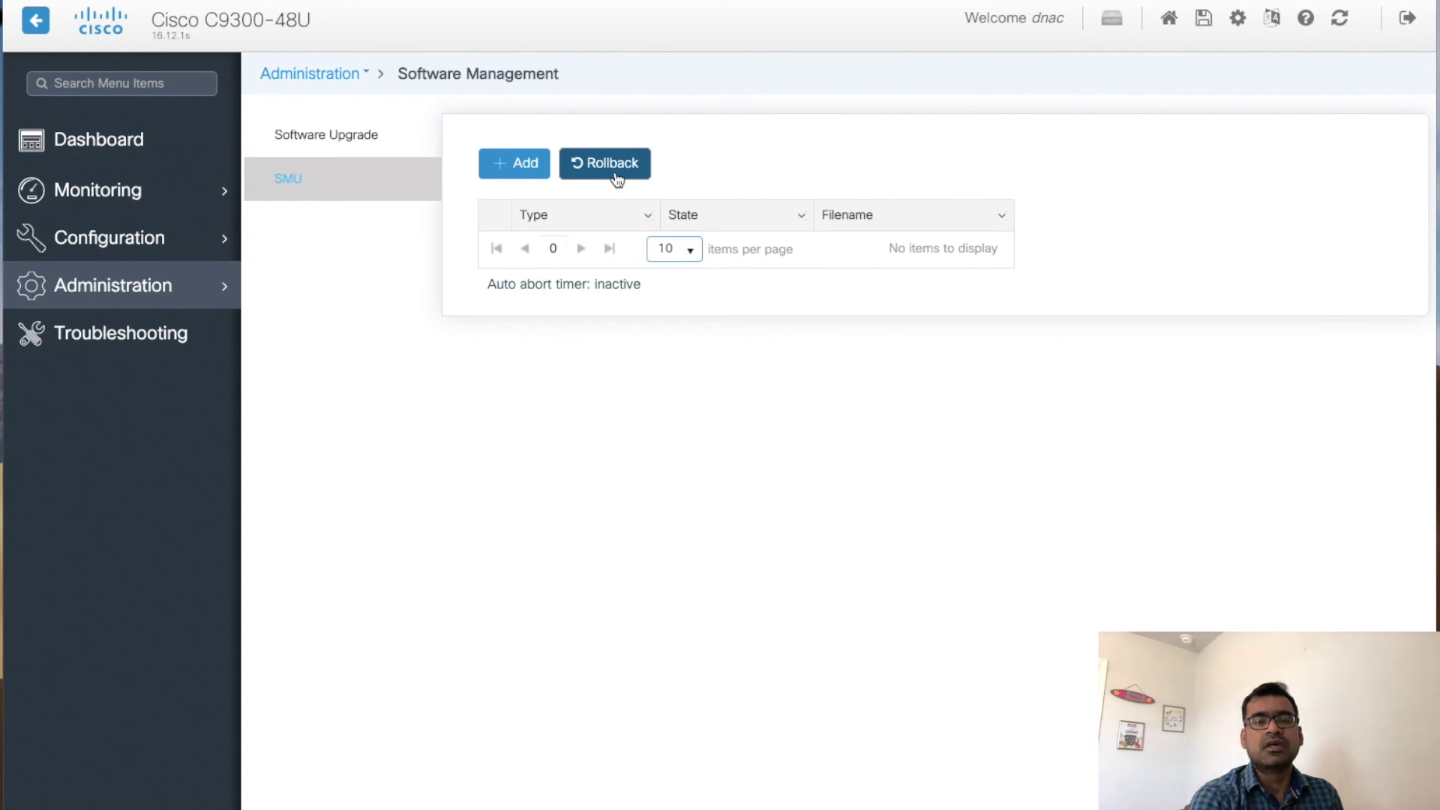
Go to the Troubleshooting logs and browse the latest syslog entries
left_click(150, 344)
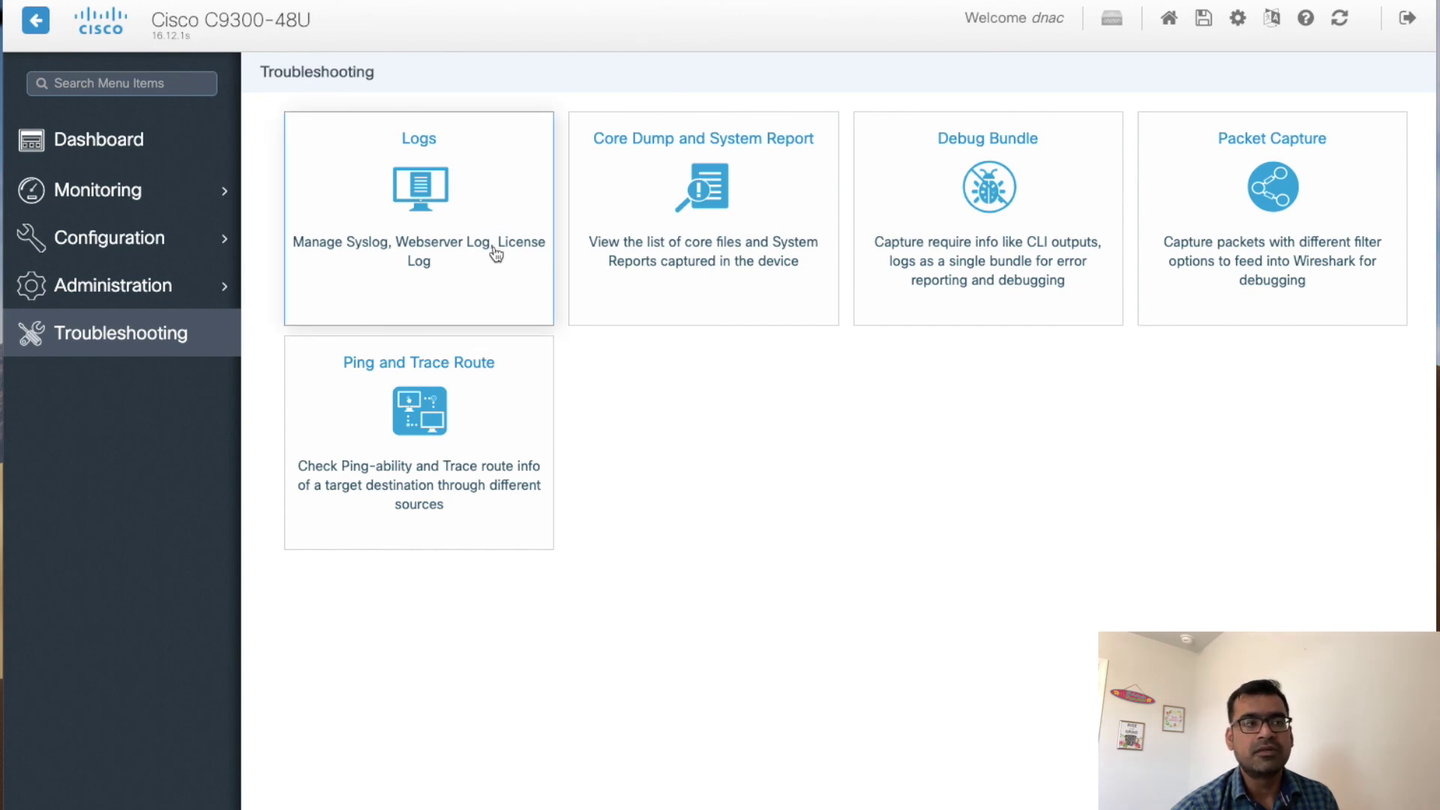
left_click(427, 210)
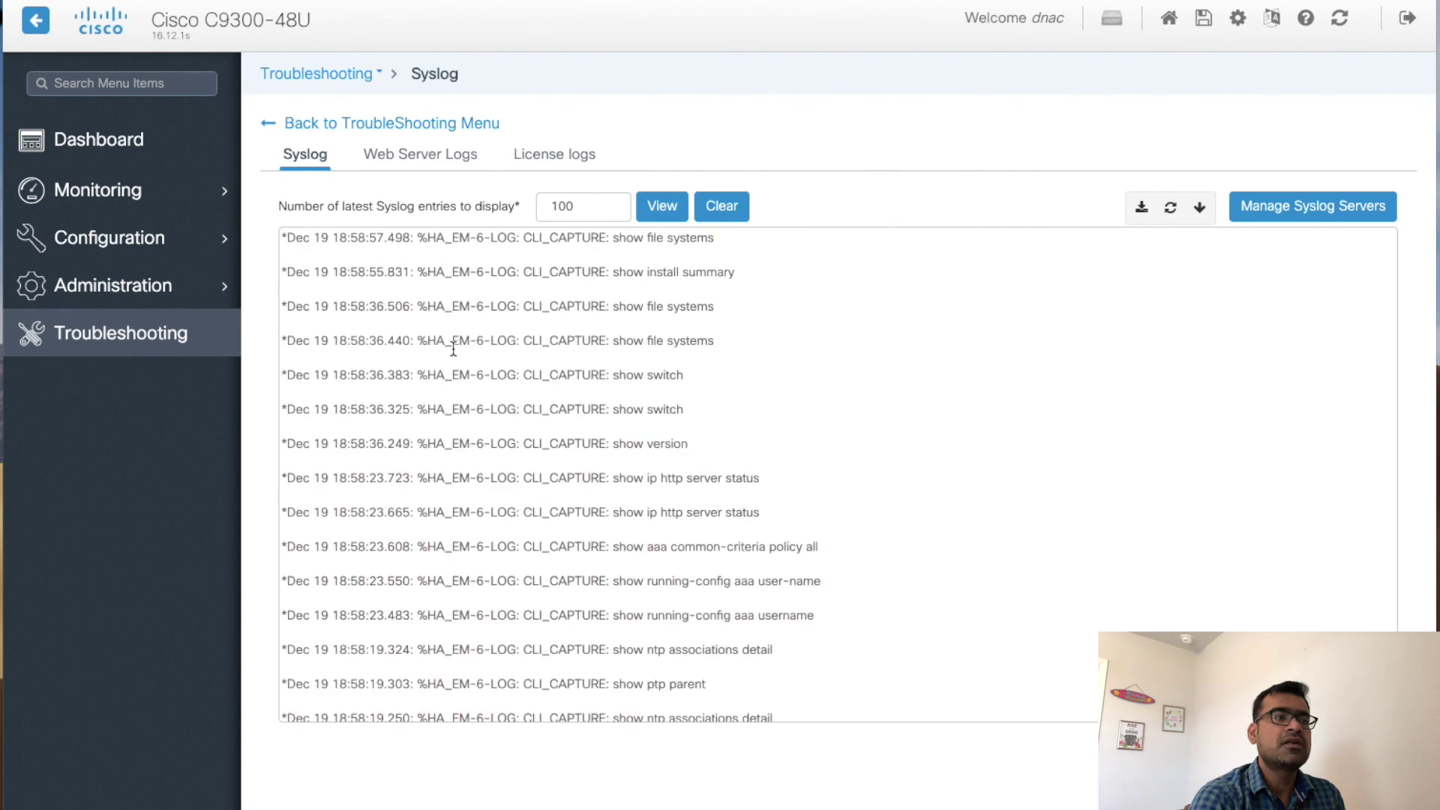
scroll(502, 396, "down", 15)
scroll(502, 396, "down", 10)
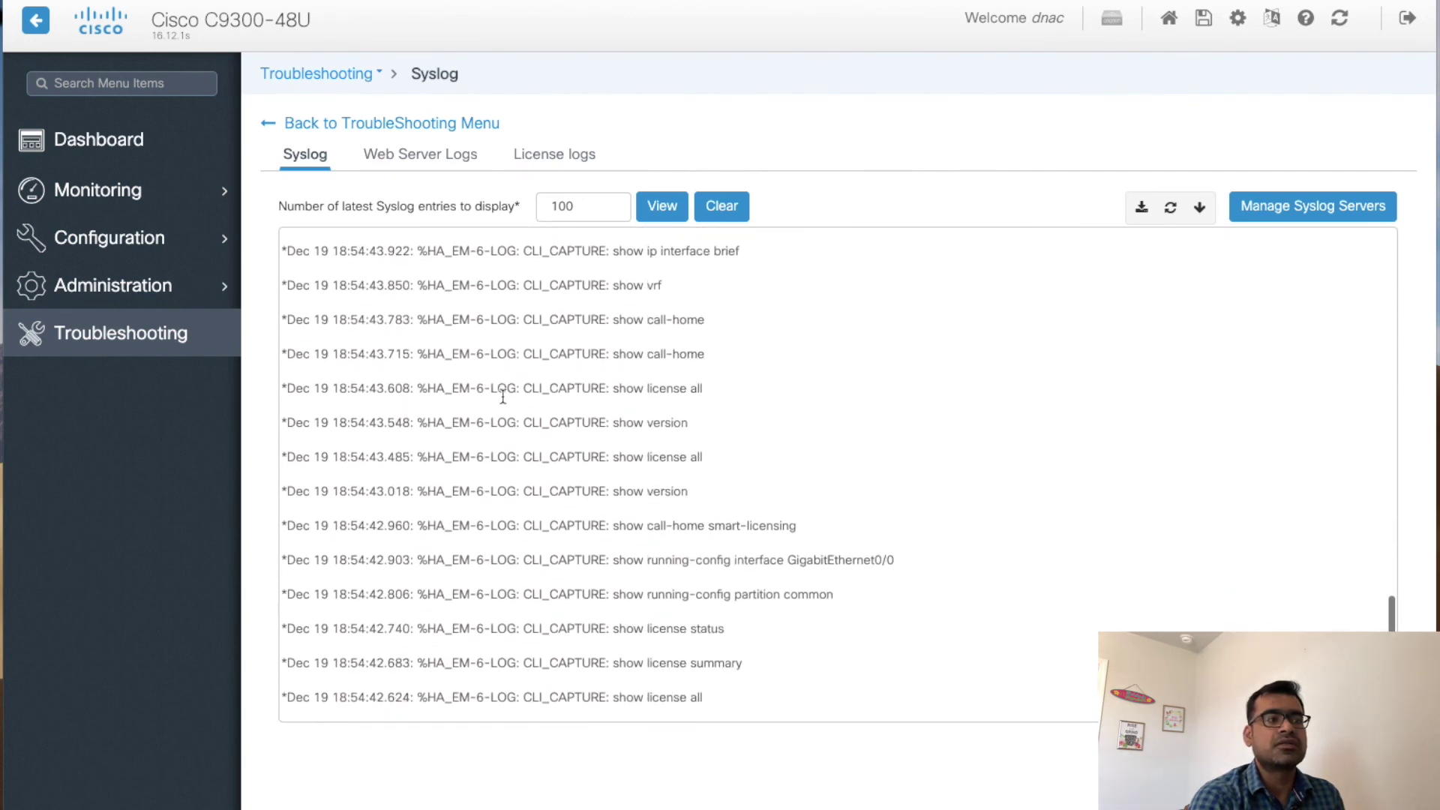
Review the syslog log levels and server configuration, close it without changes, and view the license logs
left_click(1331, 217)
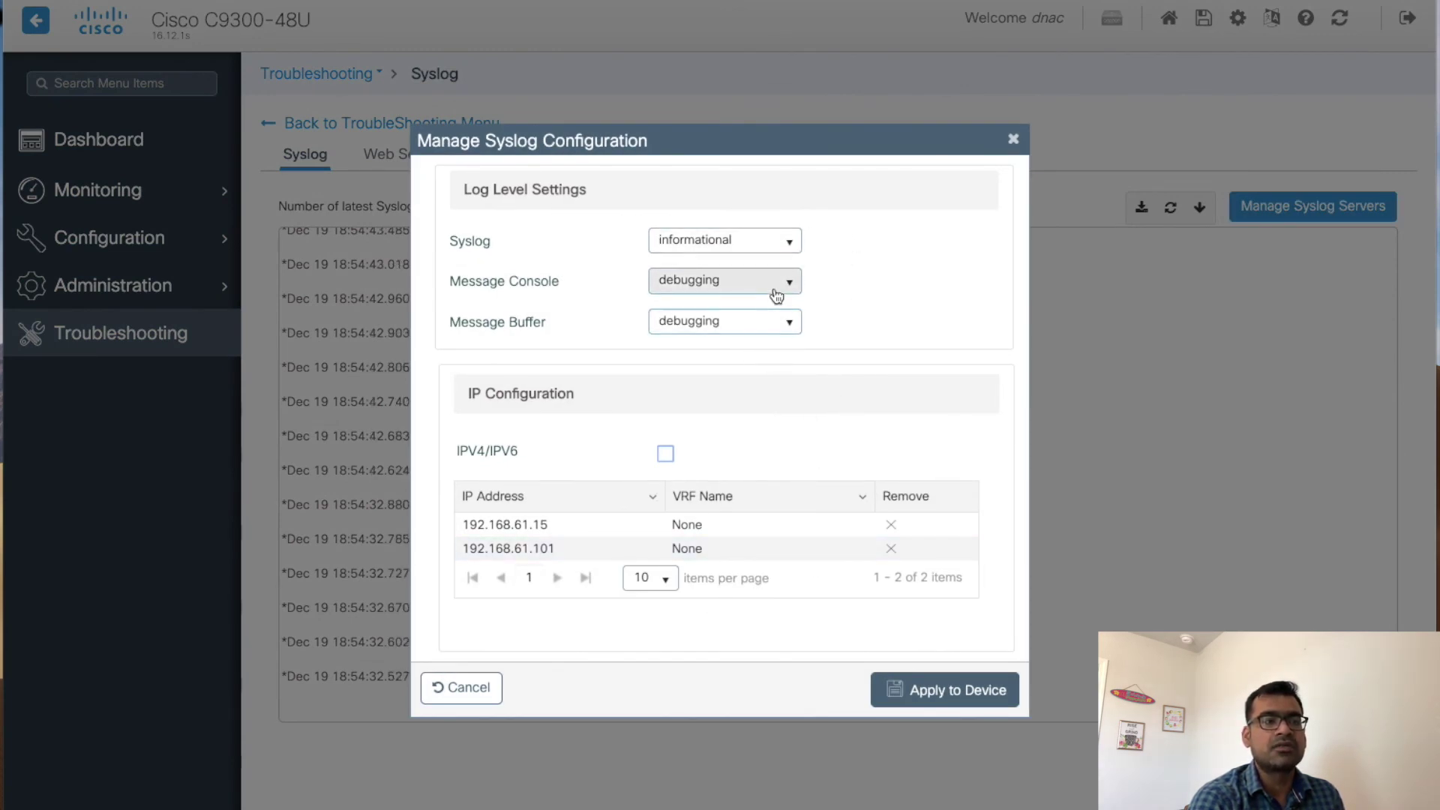
left_click(1014, 139)
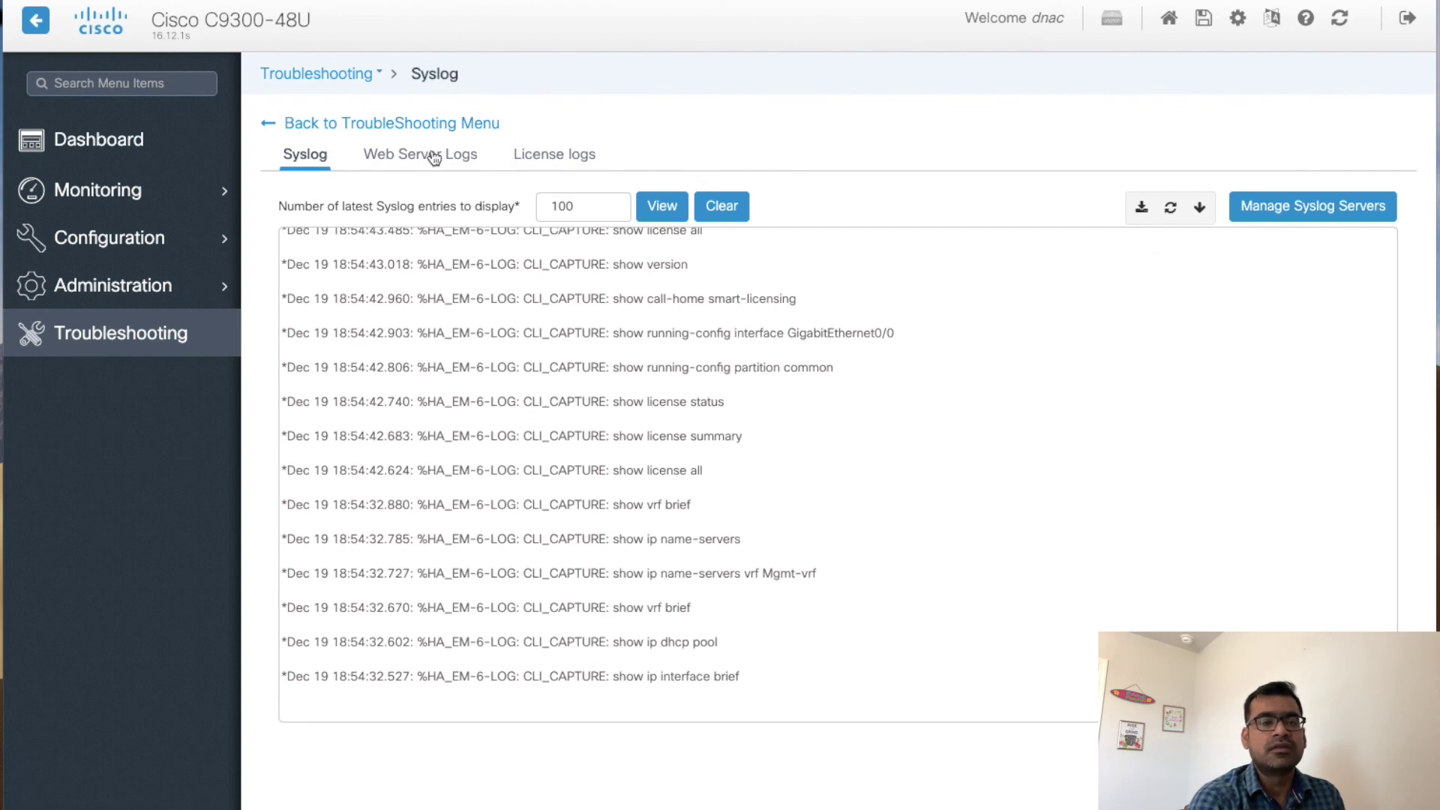
left_click(549, 159)
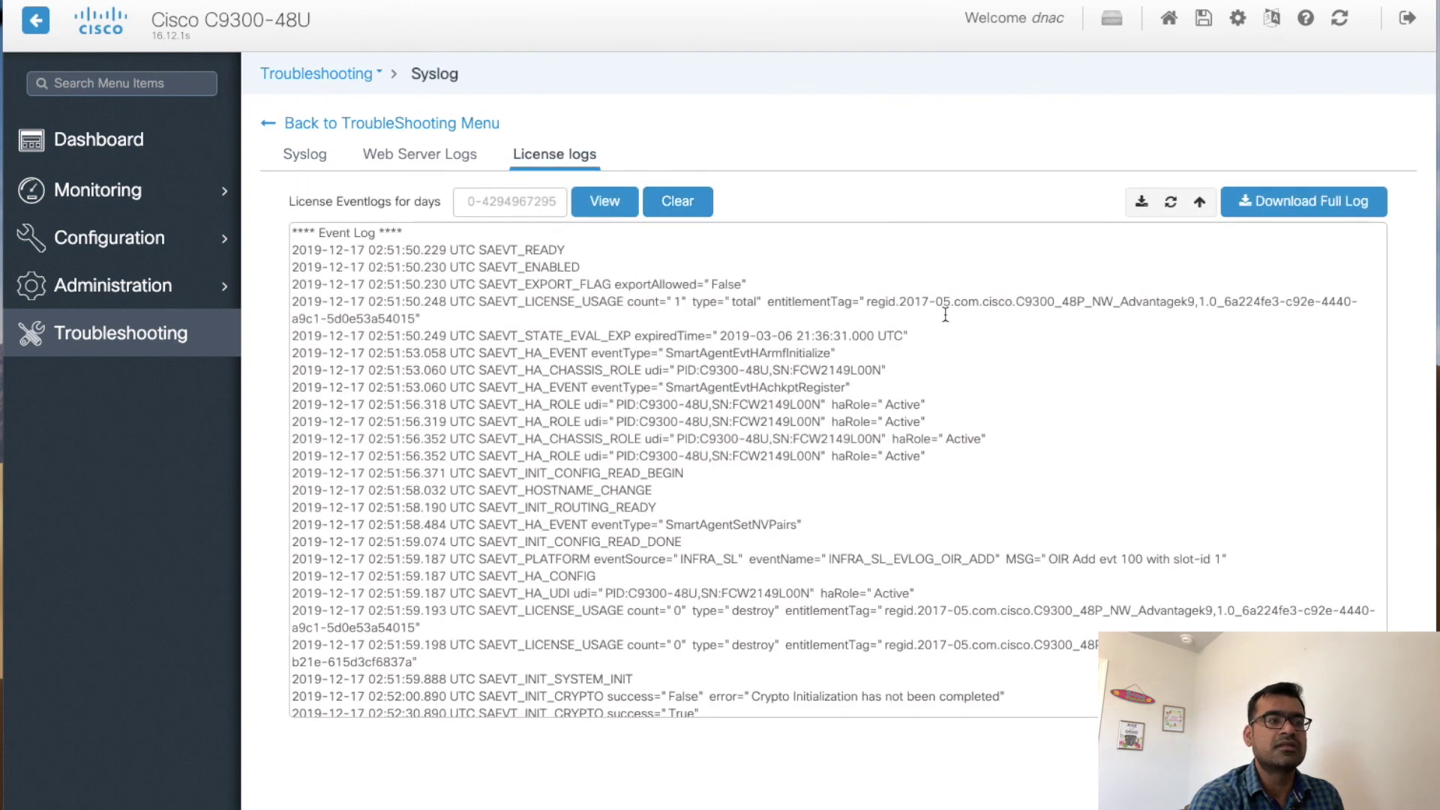
Go to Packet Capture and start a new capture named Capture1, reviewing the filter options and keeping any
left_click(271, 122)
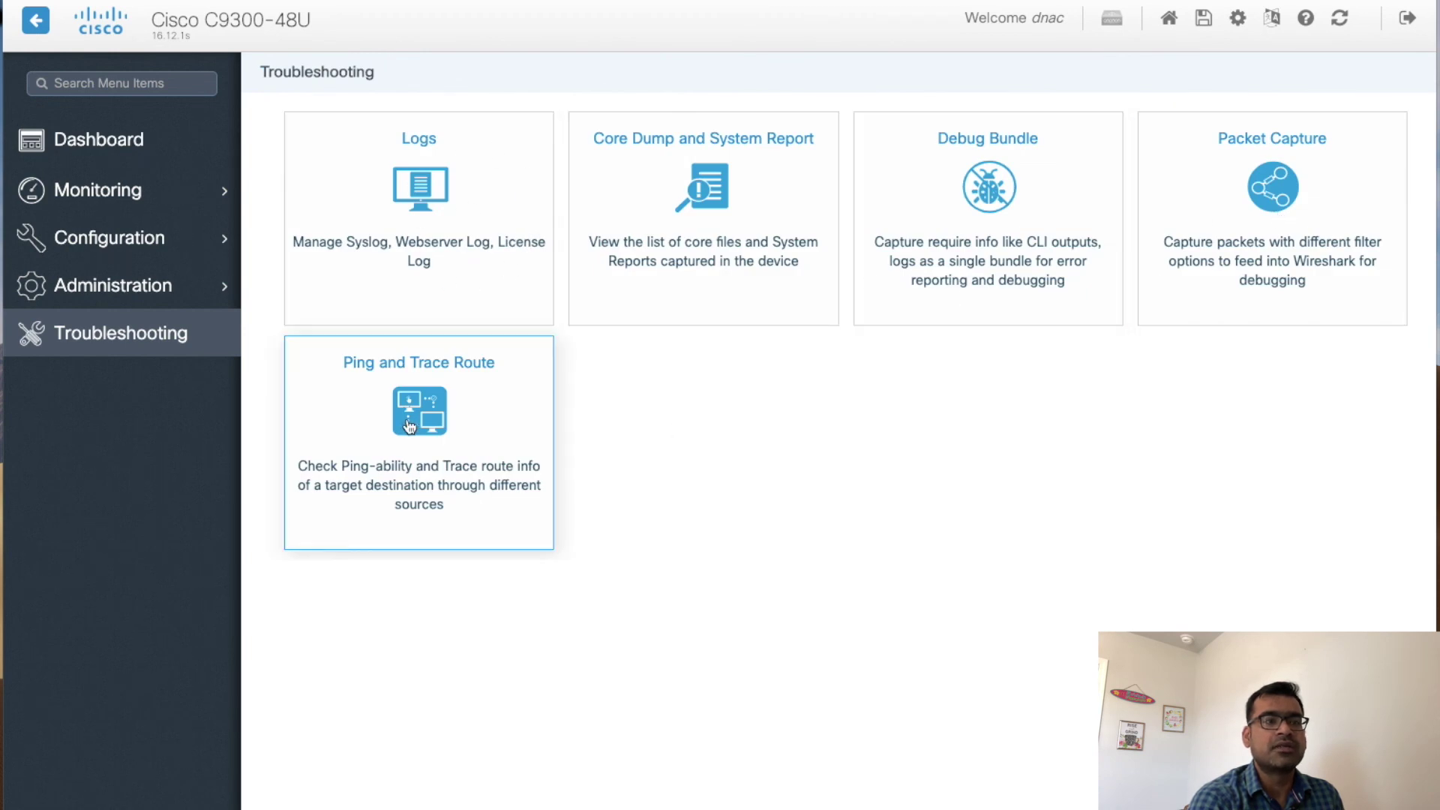
left_click(1287, 194)
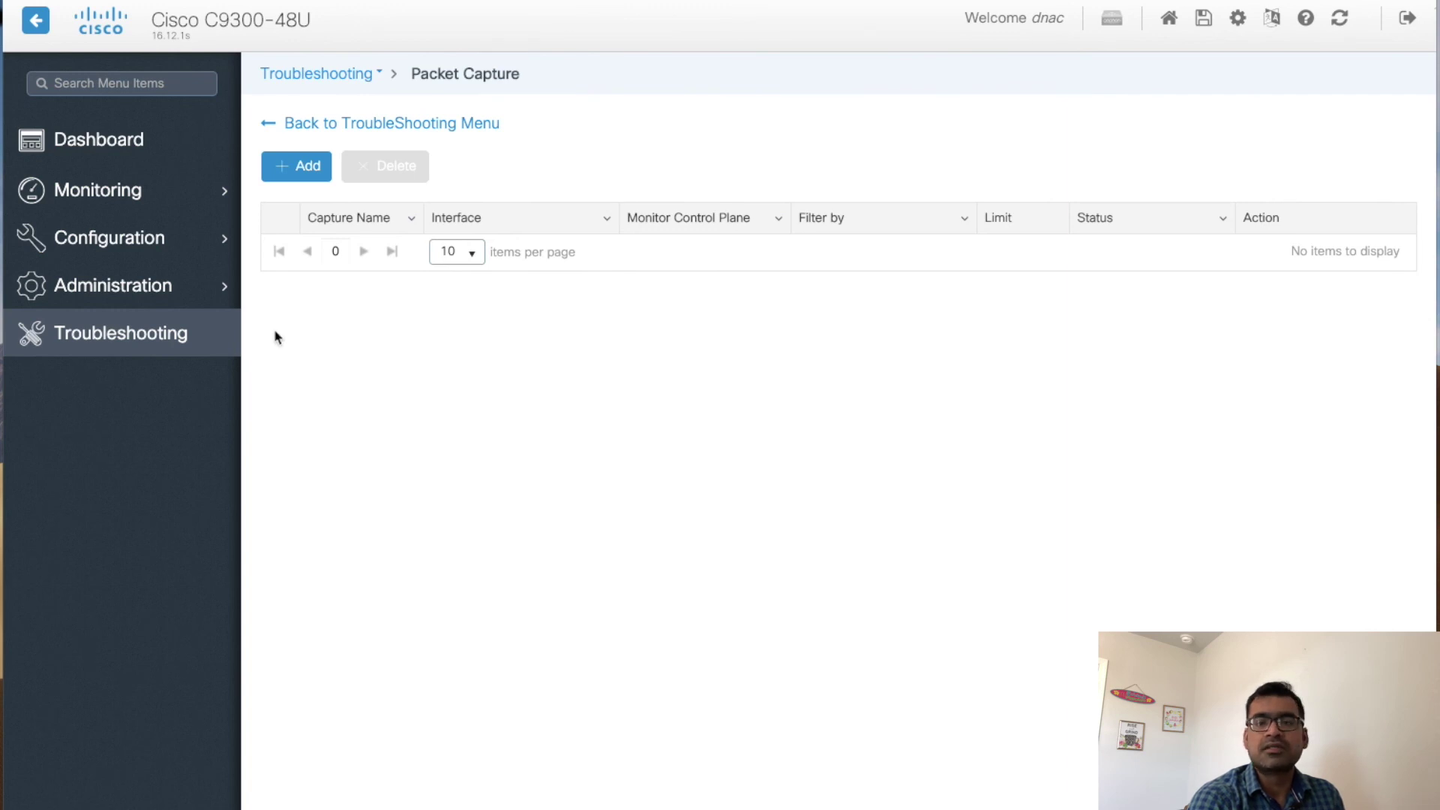
left_click(307, 169)
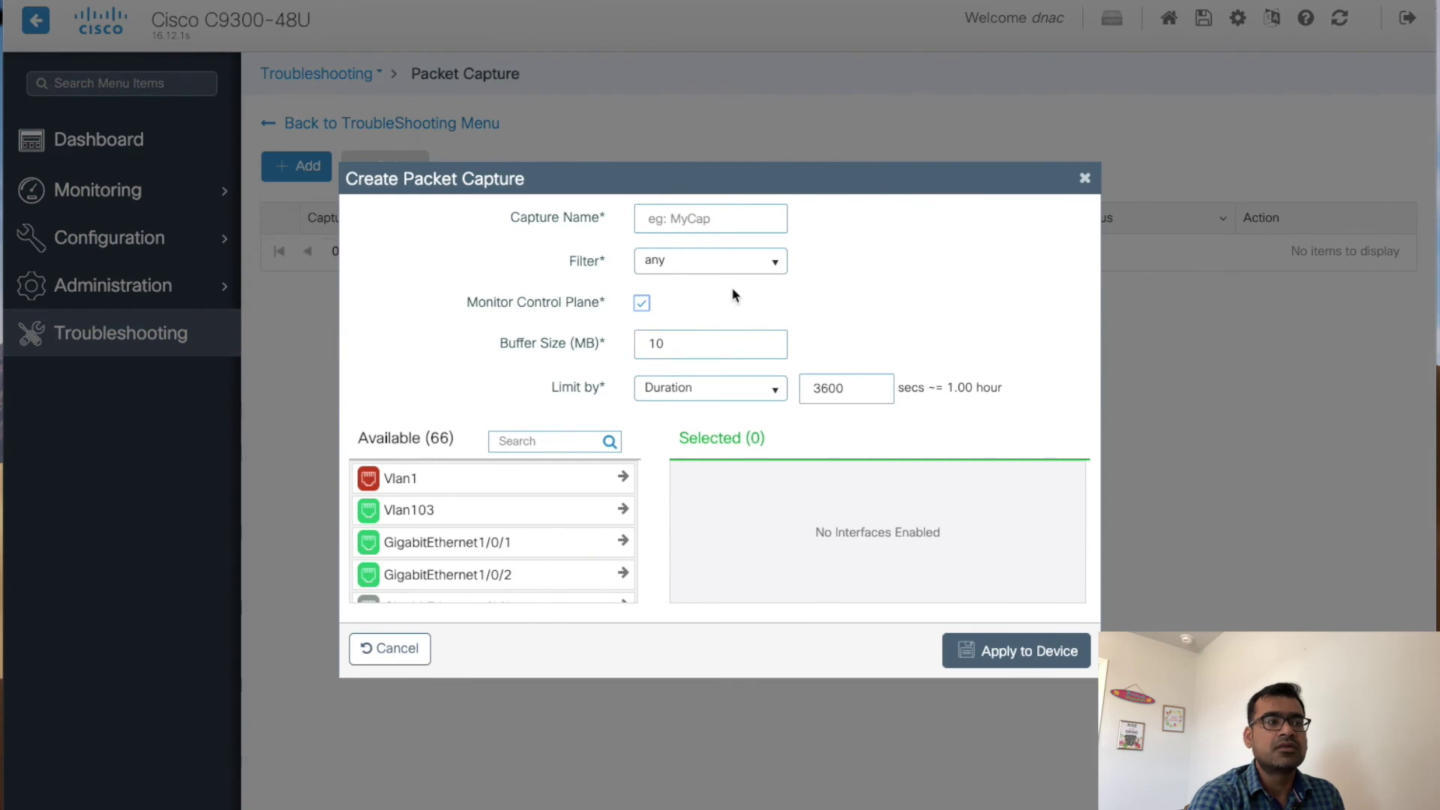
left_click(706, 218)
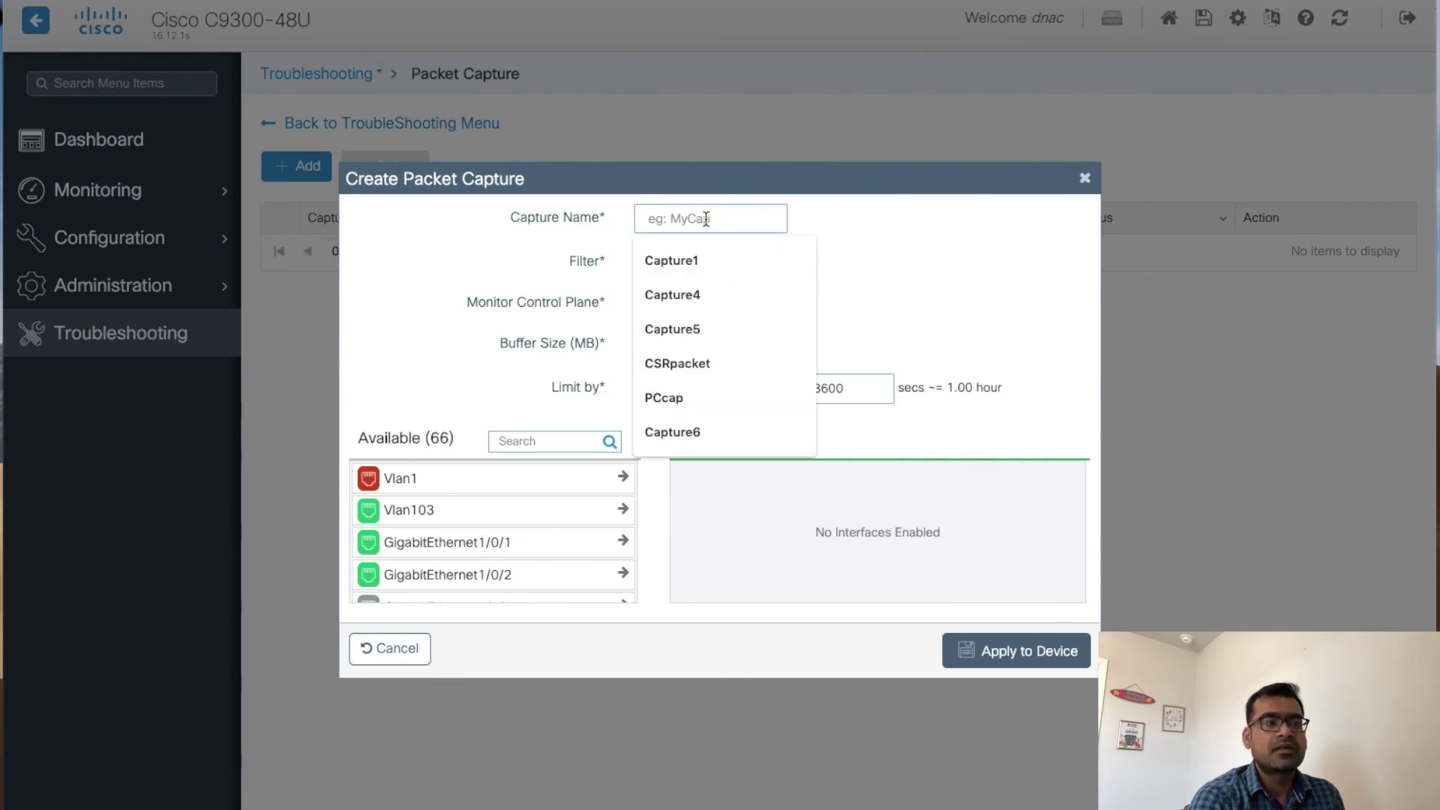
left_click(714, 260)
left_click(709, 268)
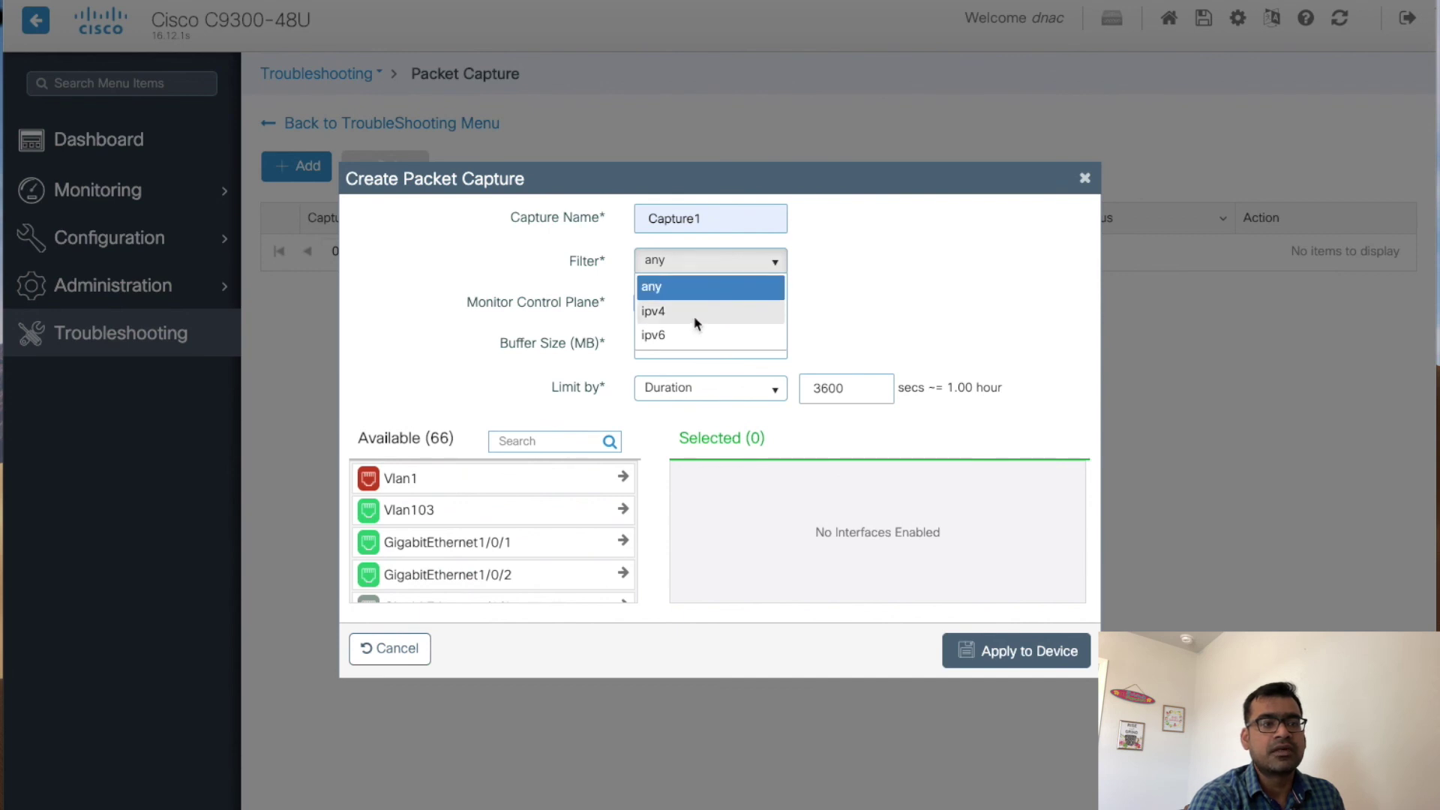
left_click(838, 280)
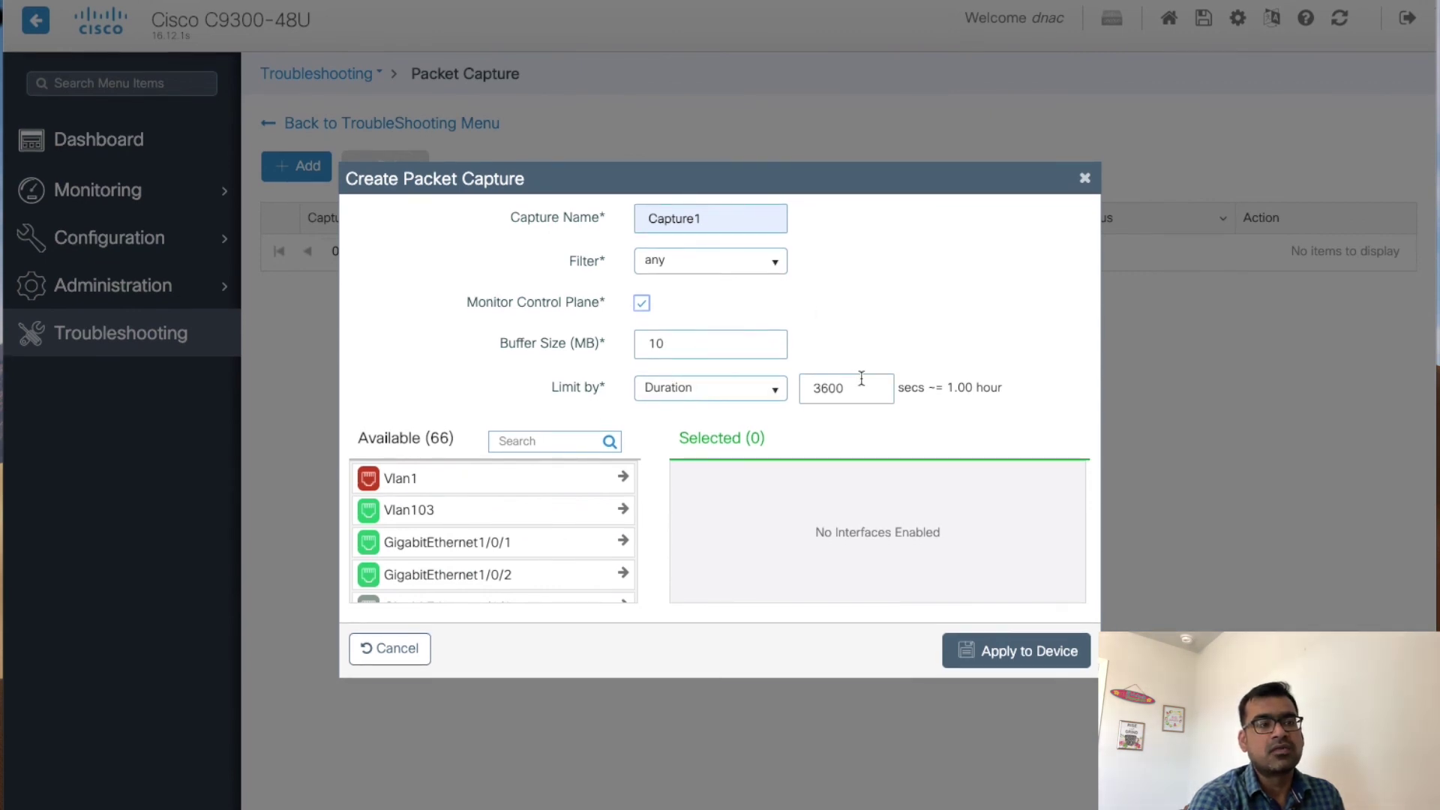
Add GigabitEthernet1/0/1 to the selected interfaces of Capture1, and cancel the capture without applying it
scroll(494, 510, "down", 8)
scroll(495, 512, "up", 8)
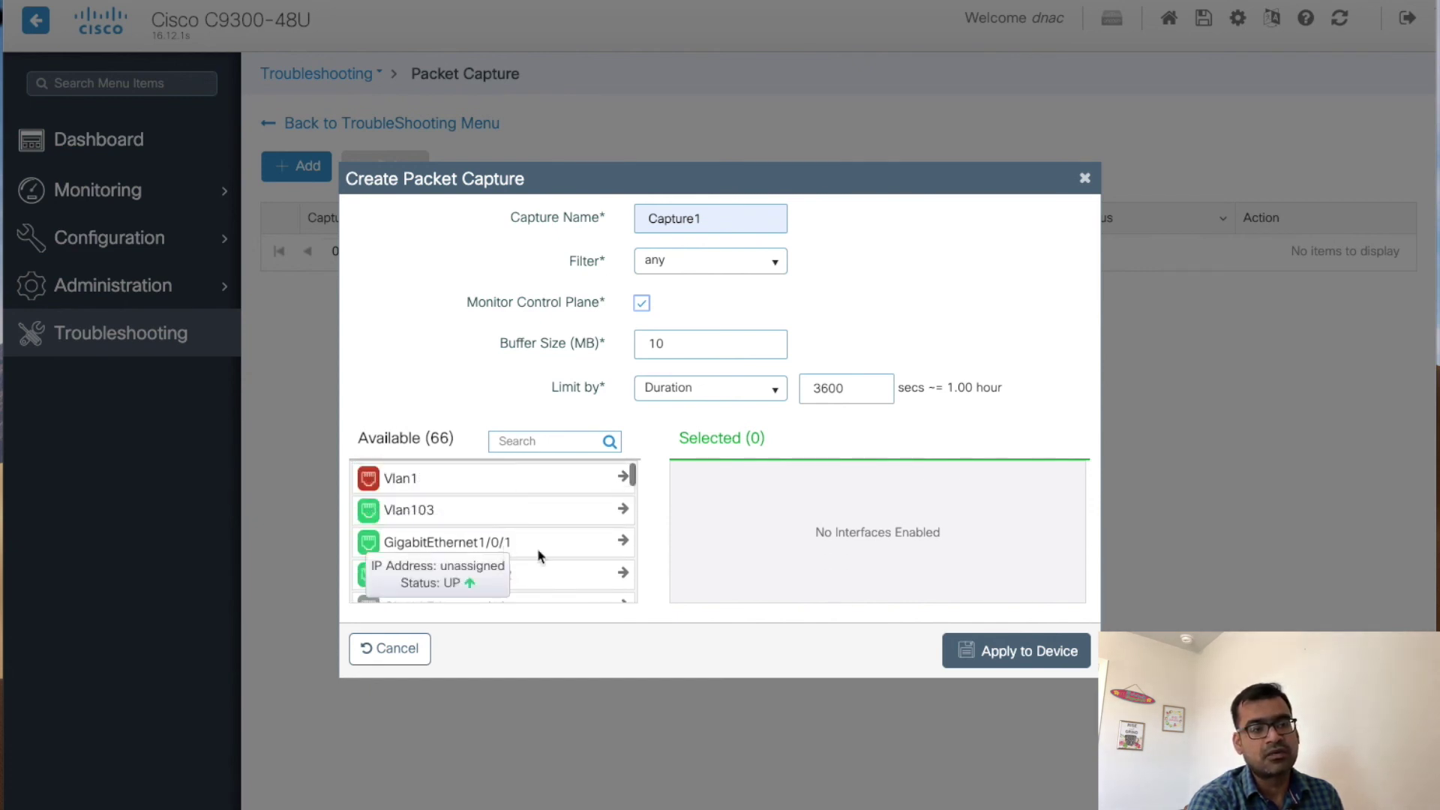
left_click(623, 542)
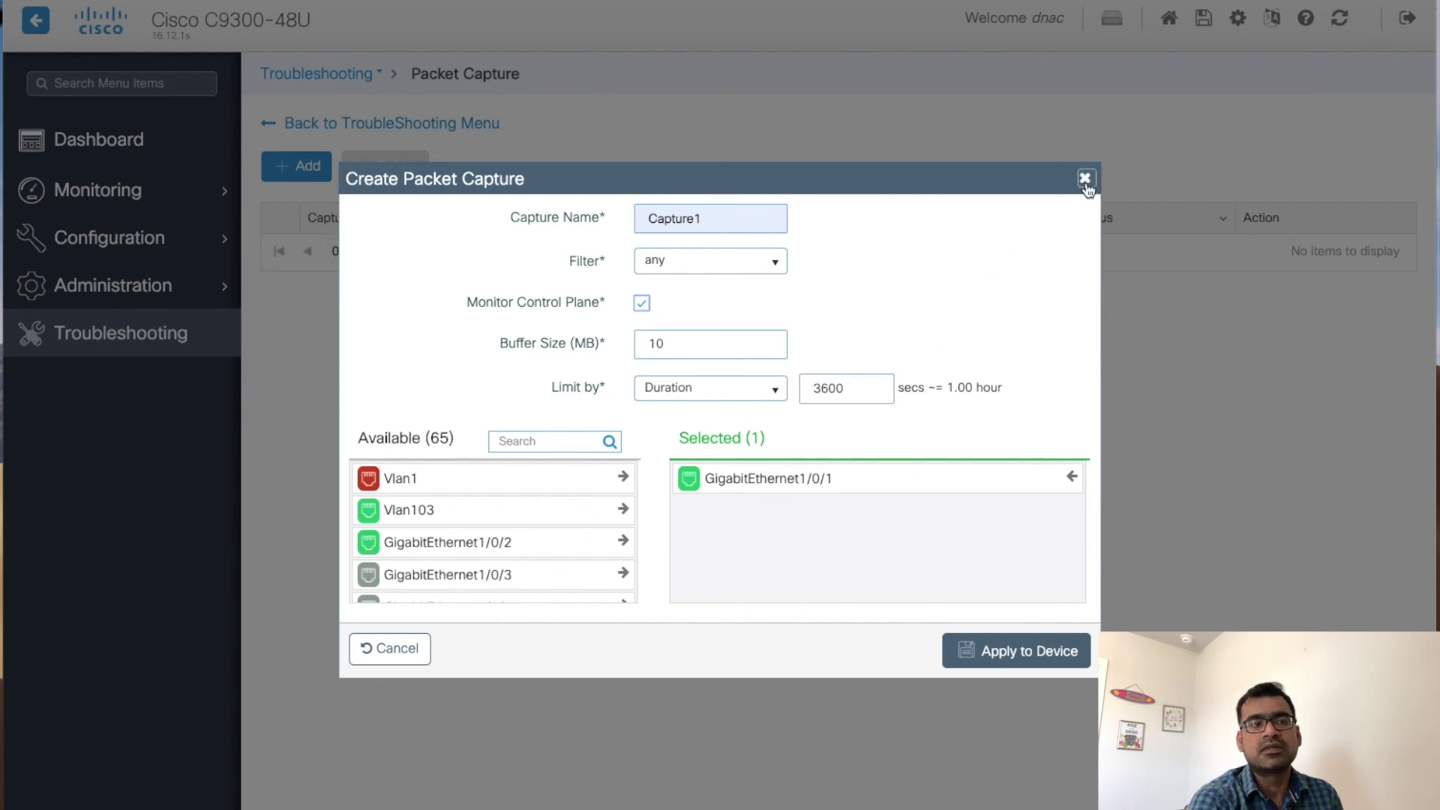
left_click(384, 648)
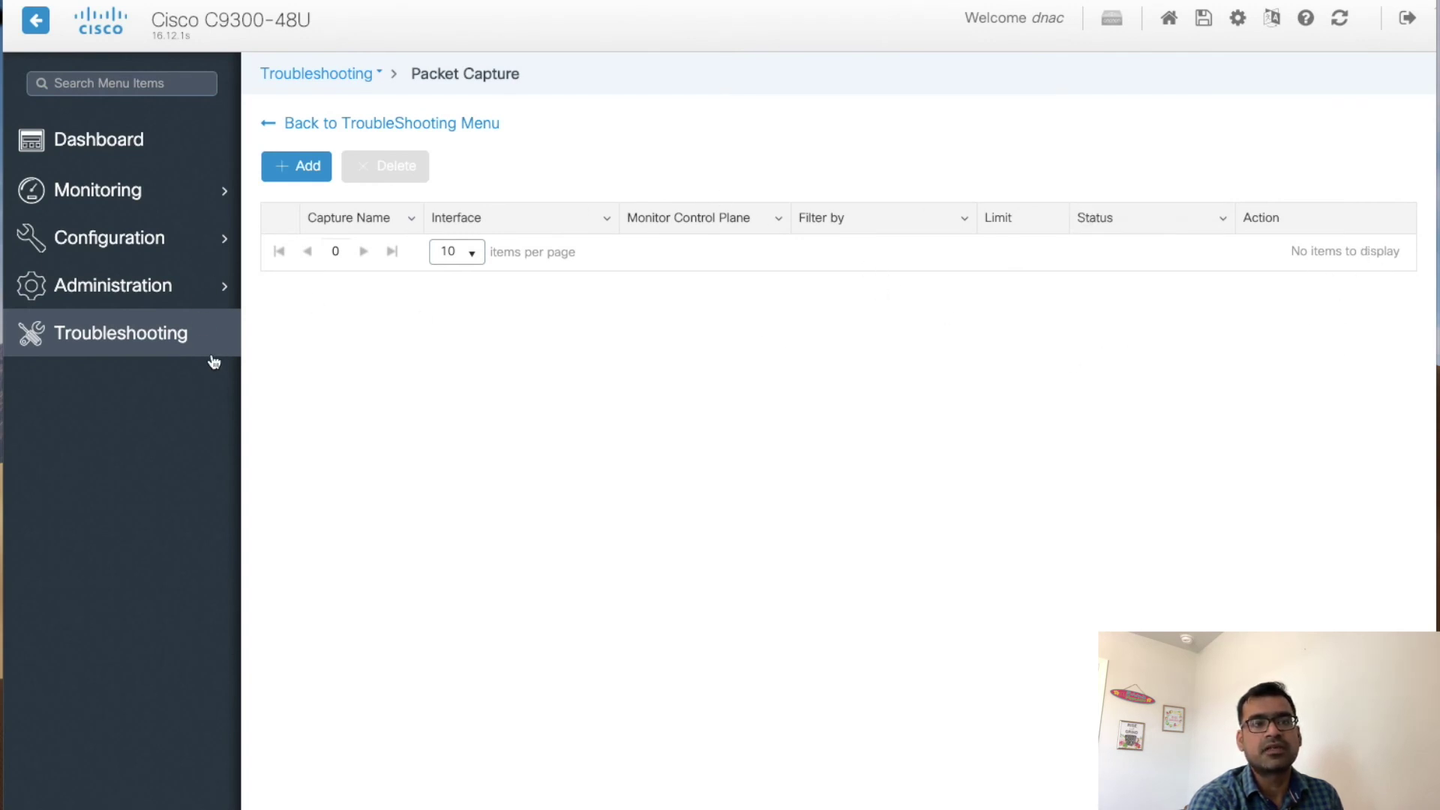
Go to Ping and Trace Route in Troubleshooting and review the available destination and source options without running a test
left_click(181, 343)
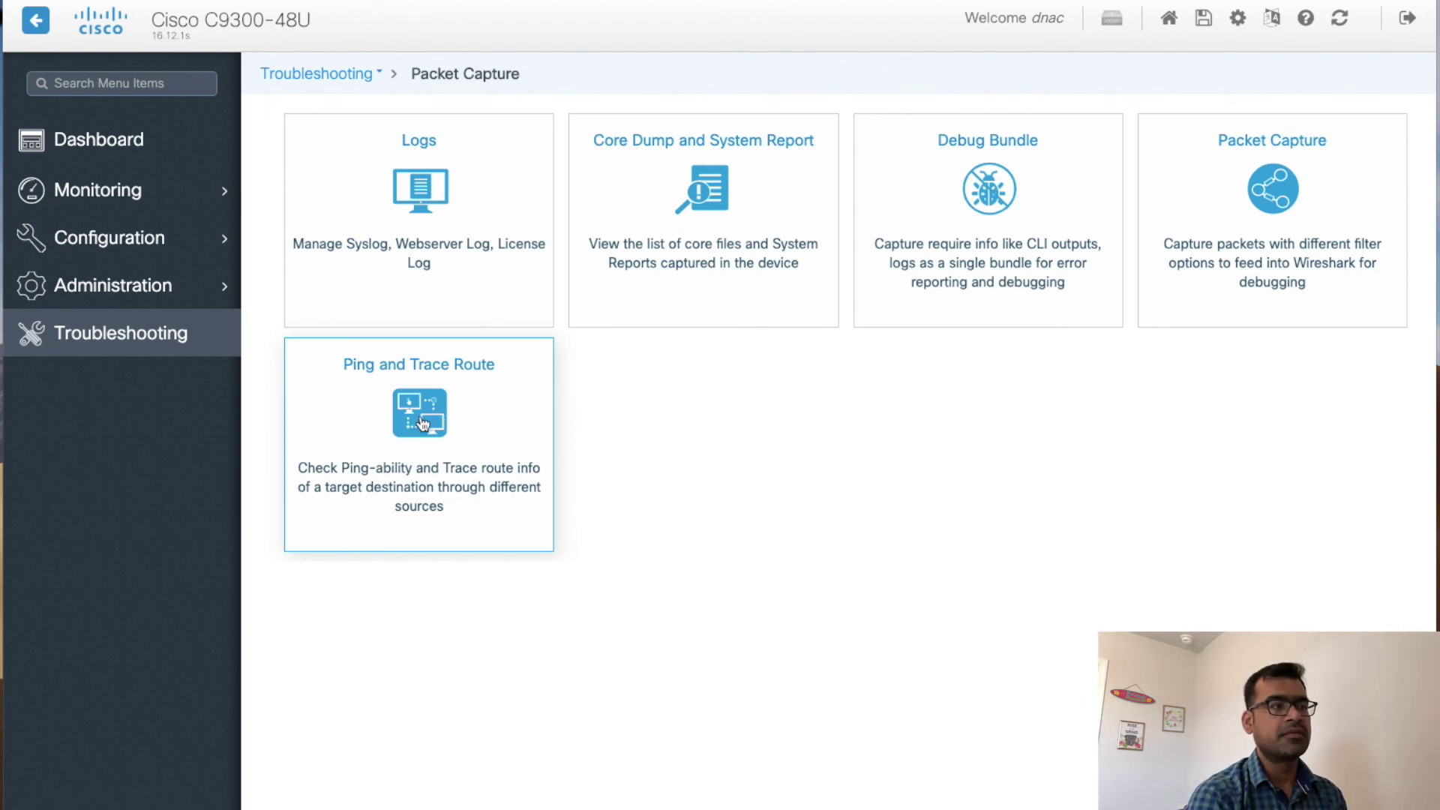
left_click(400, 404)
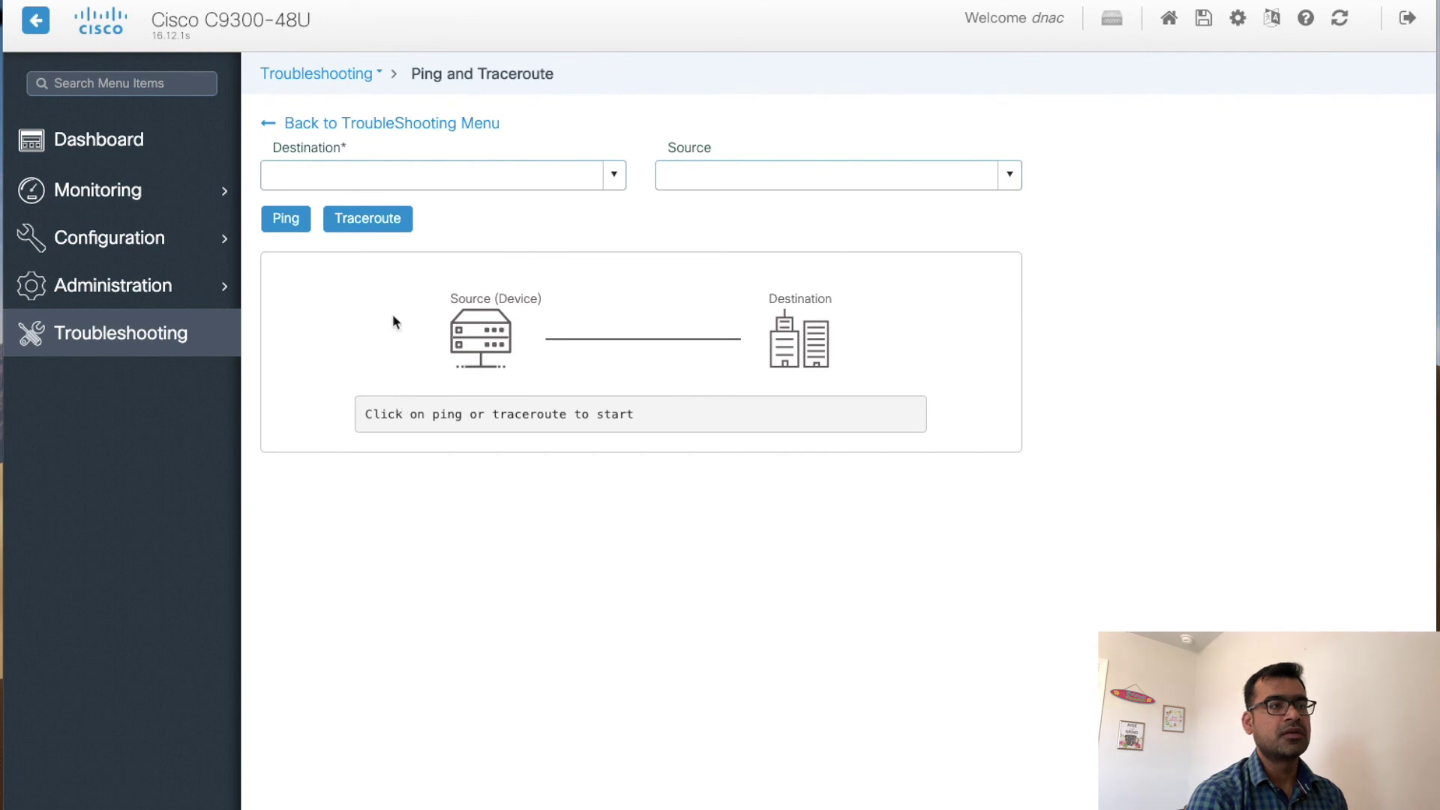
left_click(385, 172)
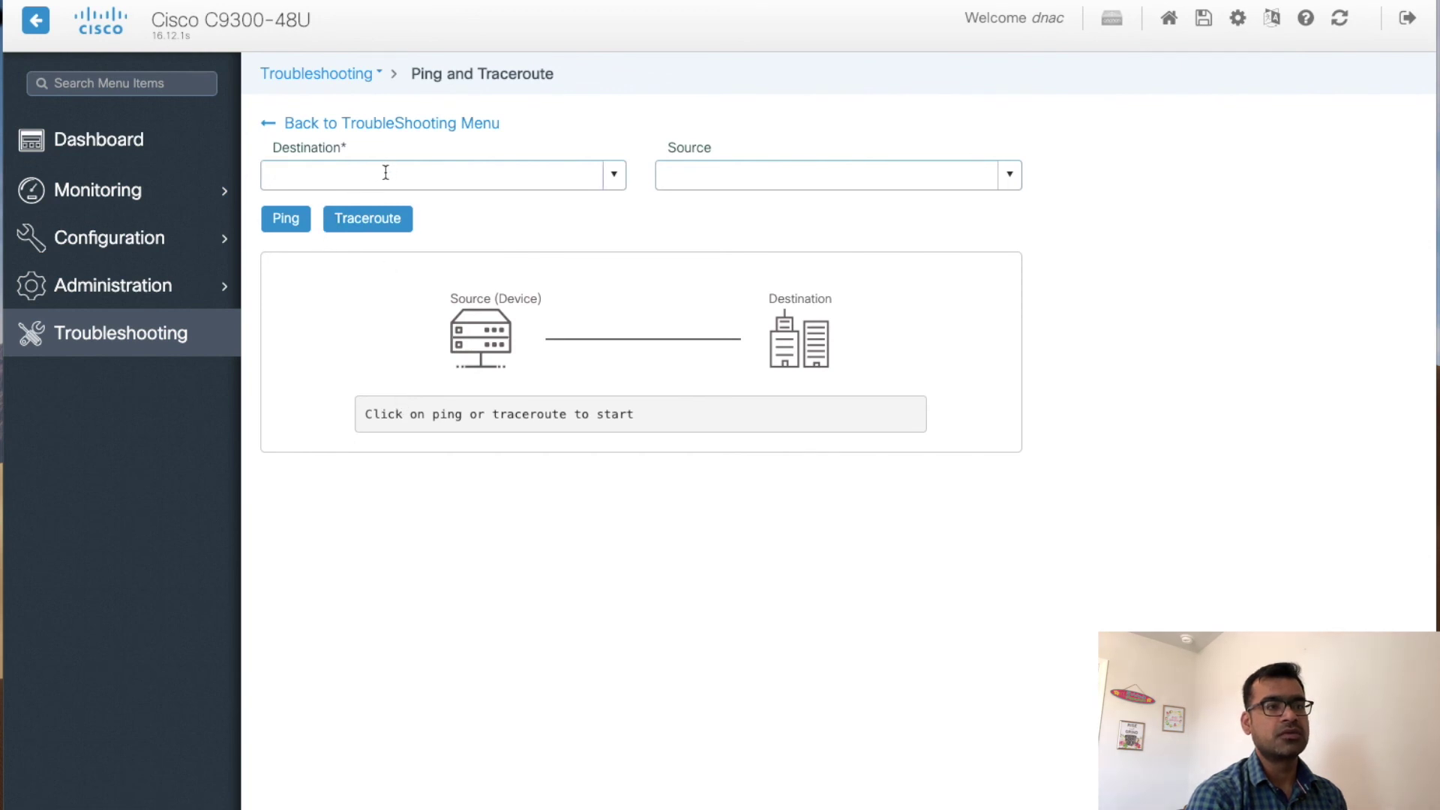
left_click(712, 174)
left_click(1010, 174)
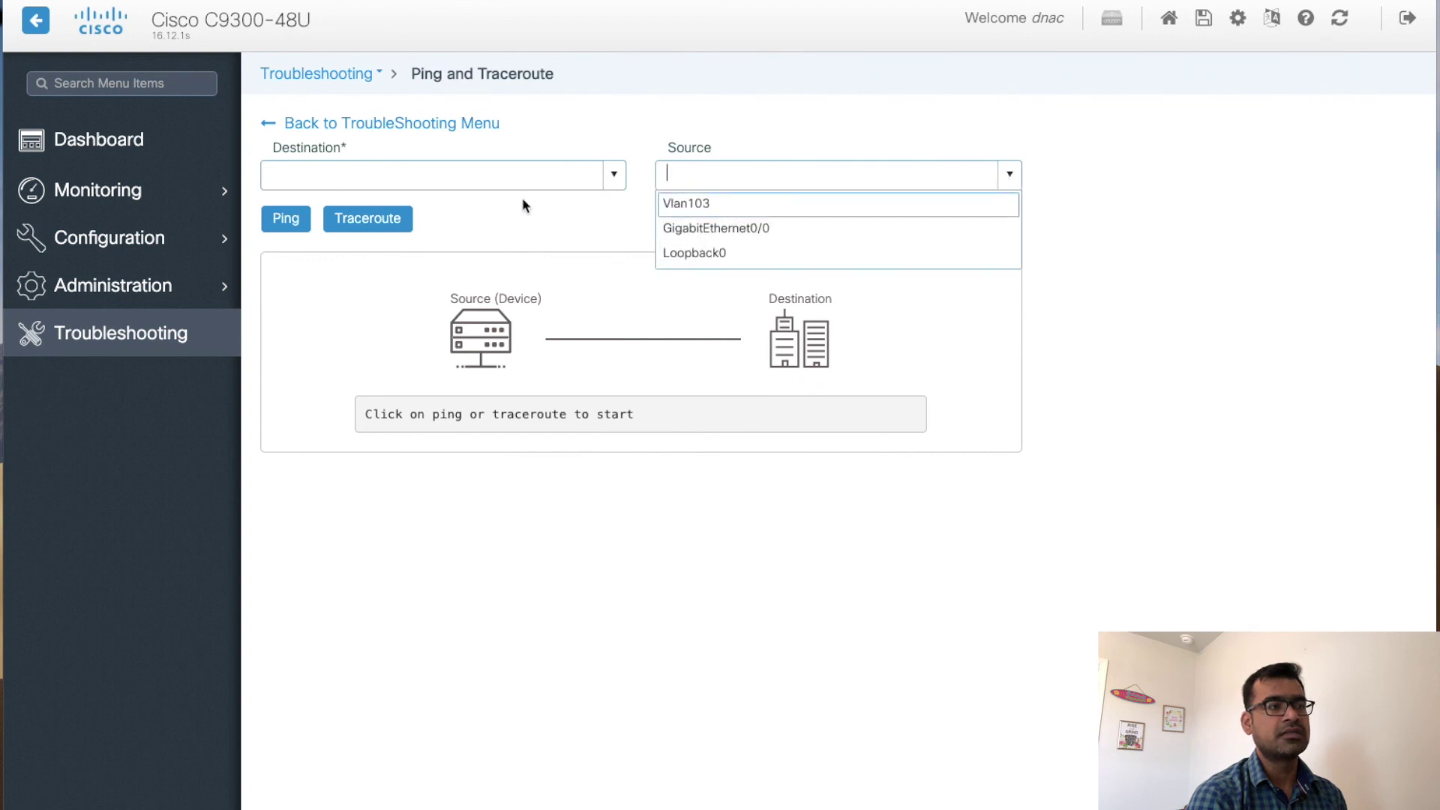
left_click(389, 177)
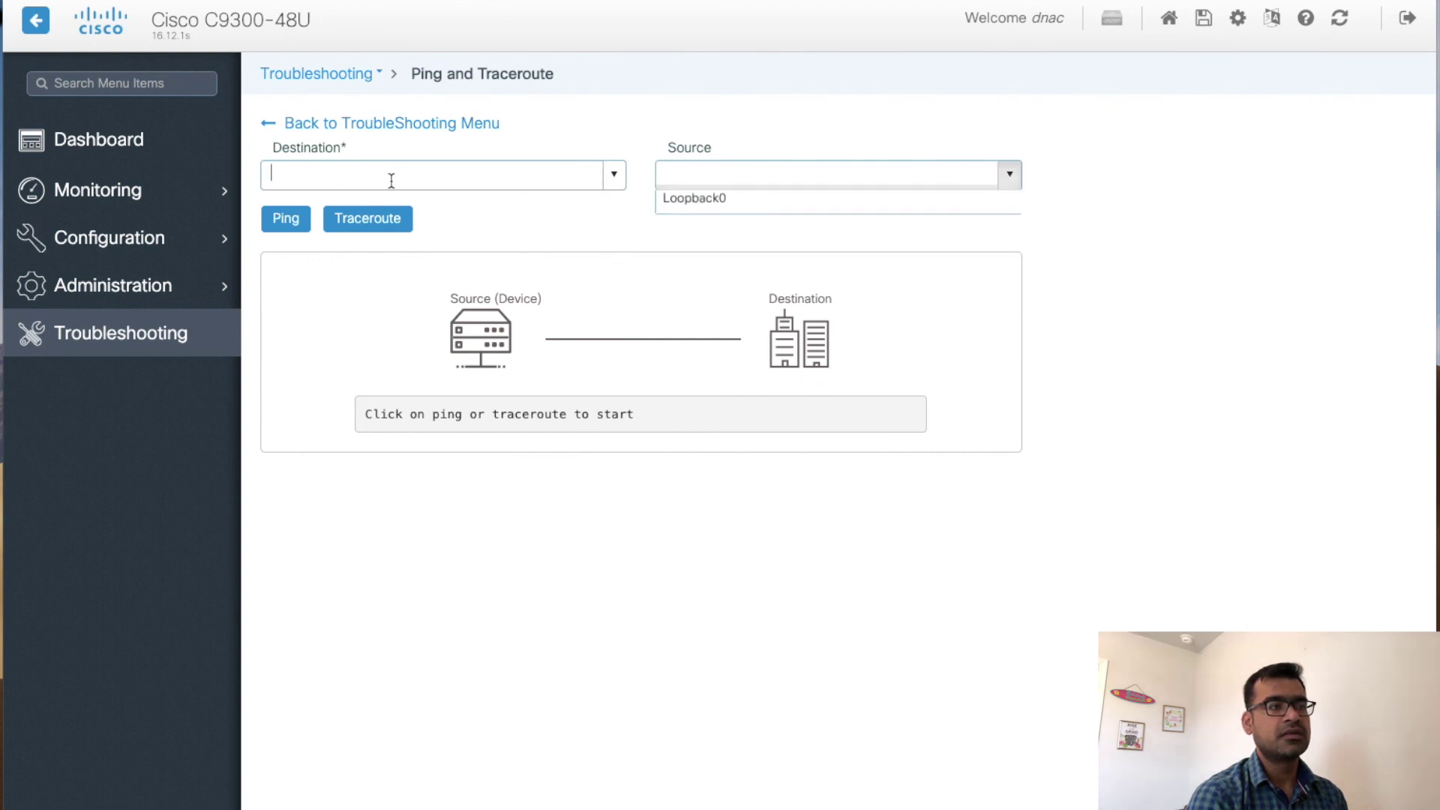
left_click(615, 177)
left_click(600, 136)
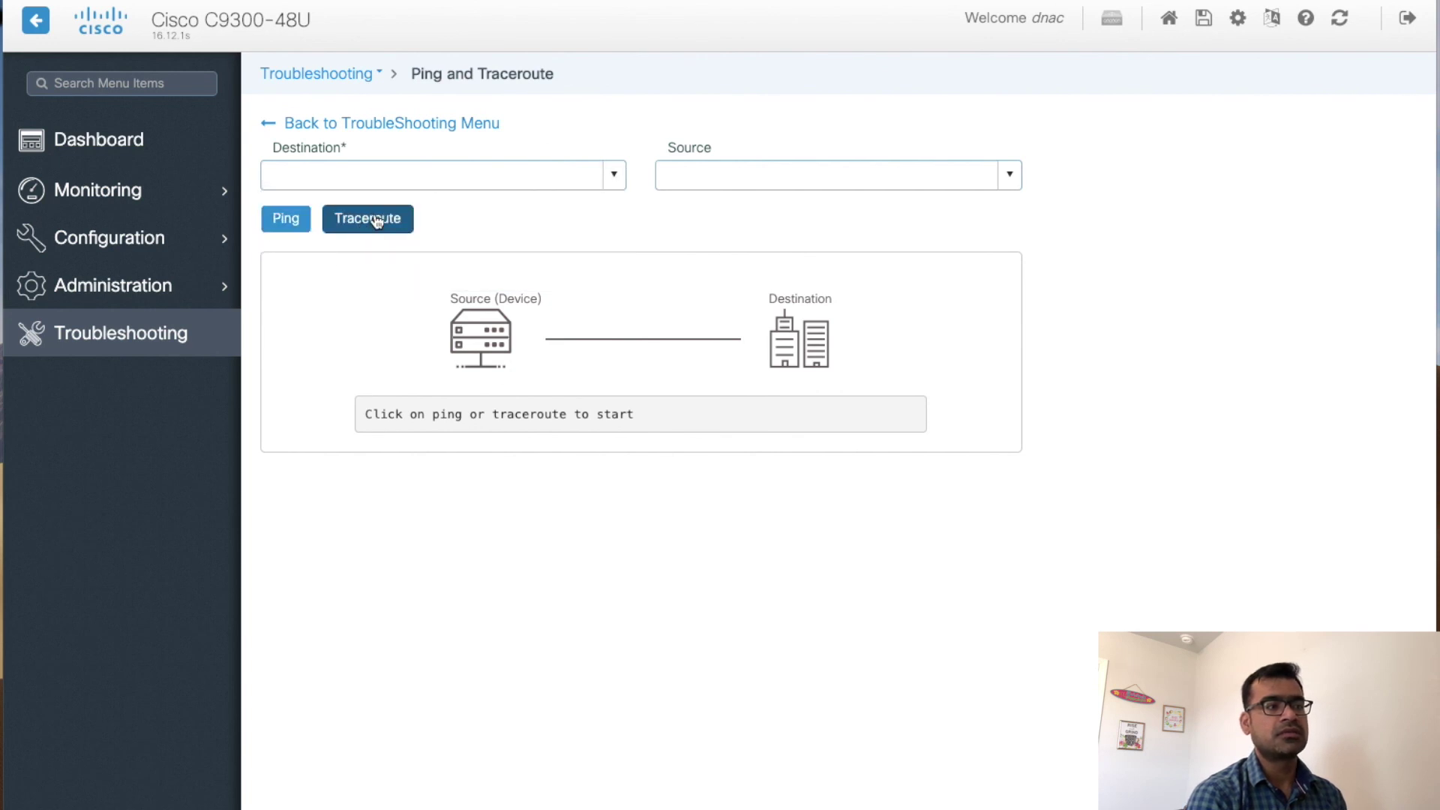
Return to the Troubleshooting overview, review the interface preferences including the default landing page, and cancel them without saving
left_click(175, 346)
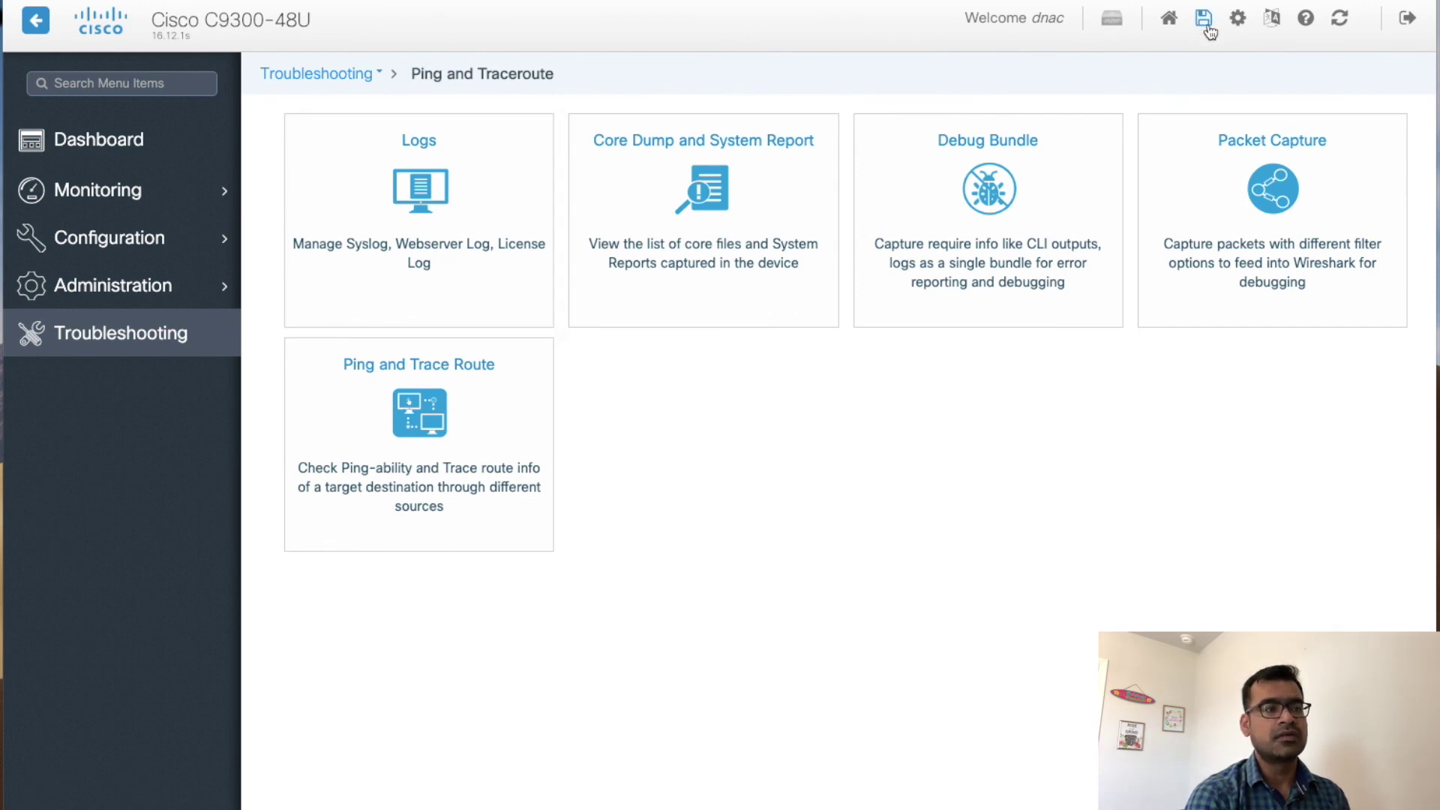
left_click(1240, 22)
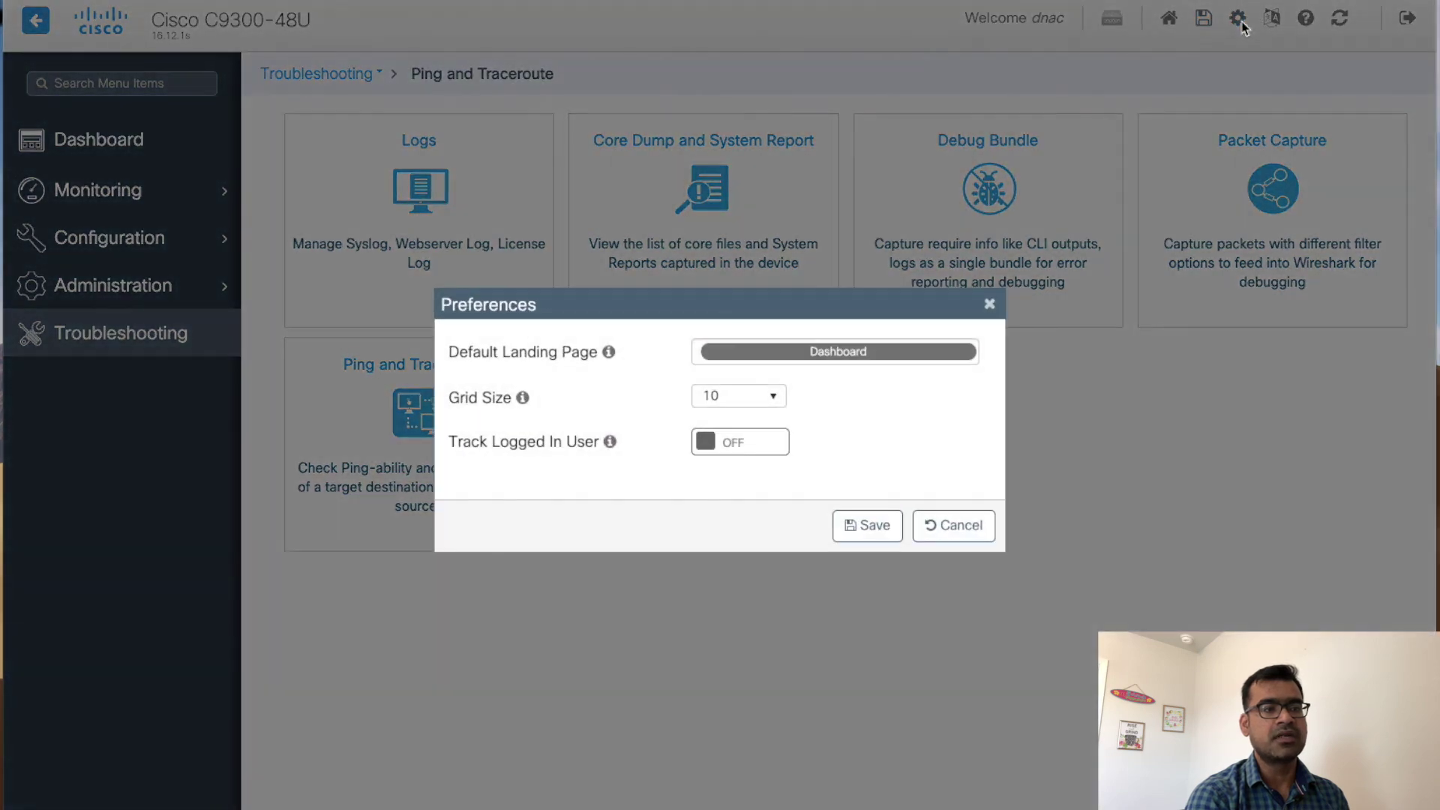
left_click(838, 358)
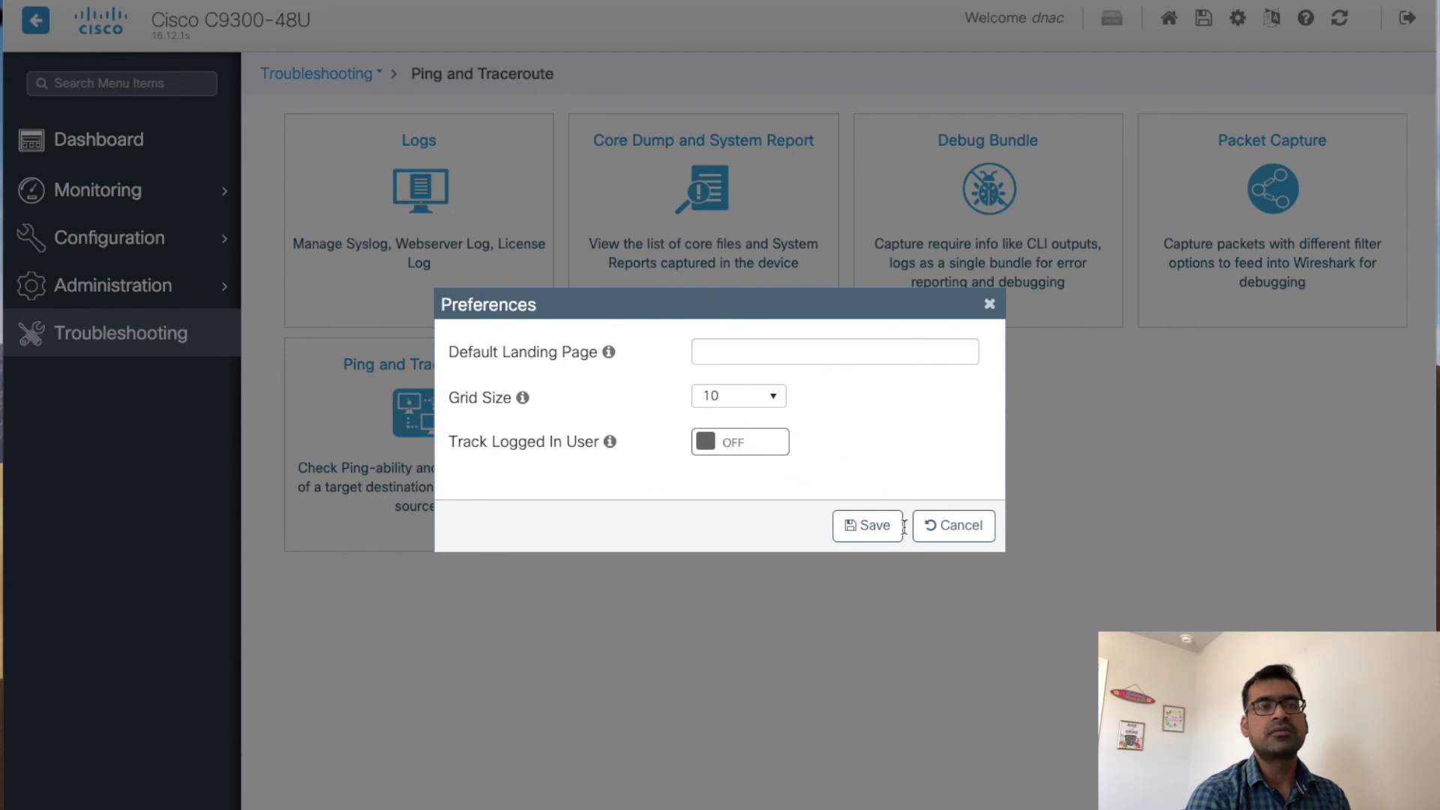
left_click(949, 528)
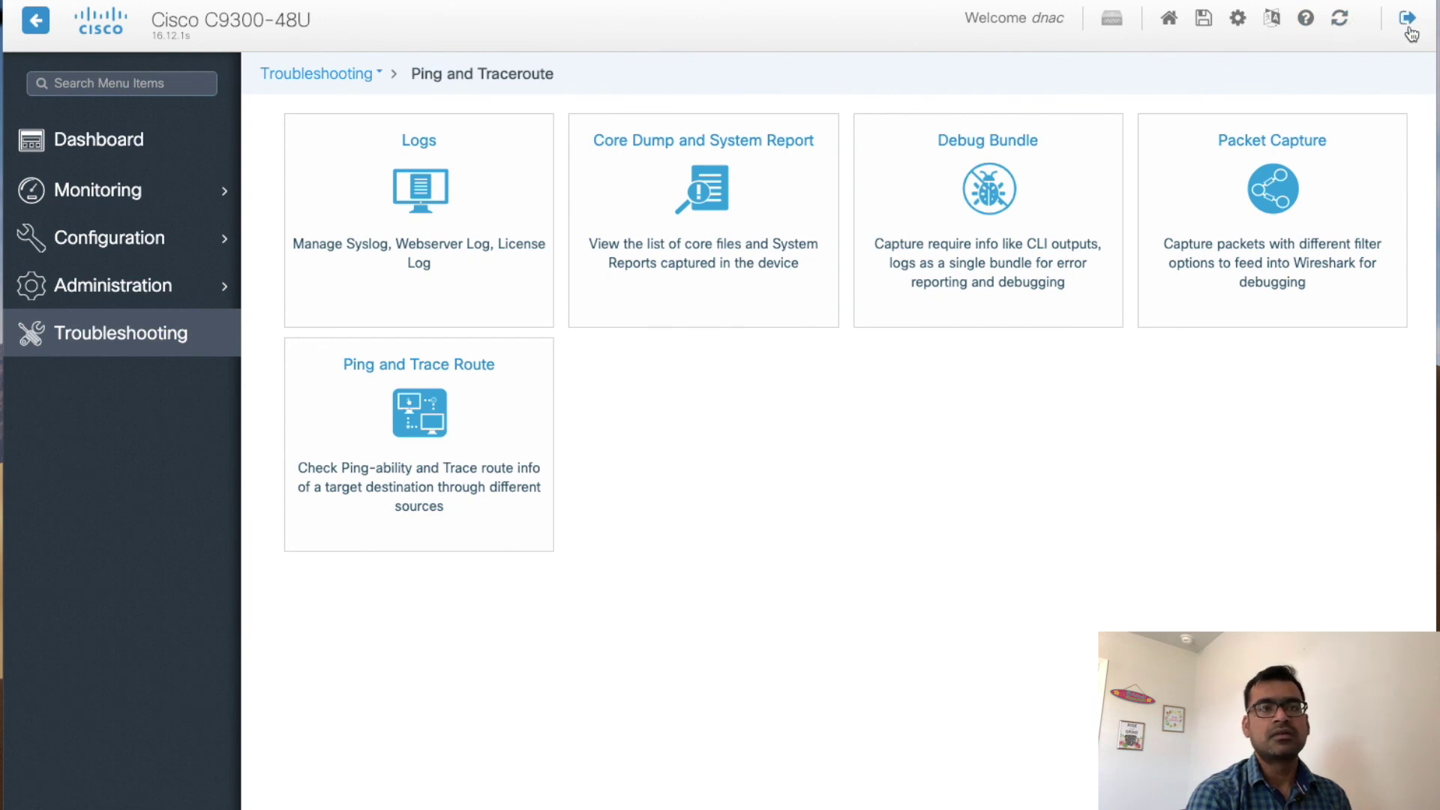
Return to the Dashboard and log out of the switch's web interface, confirming the logout
left_click(67, 139)
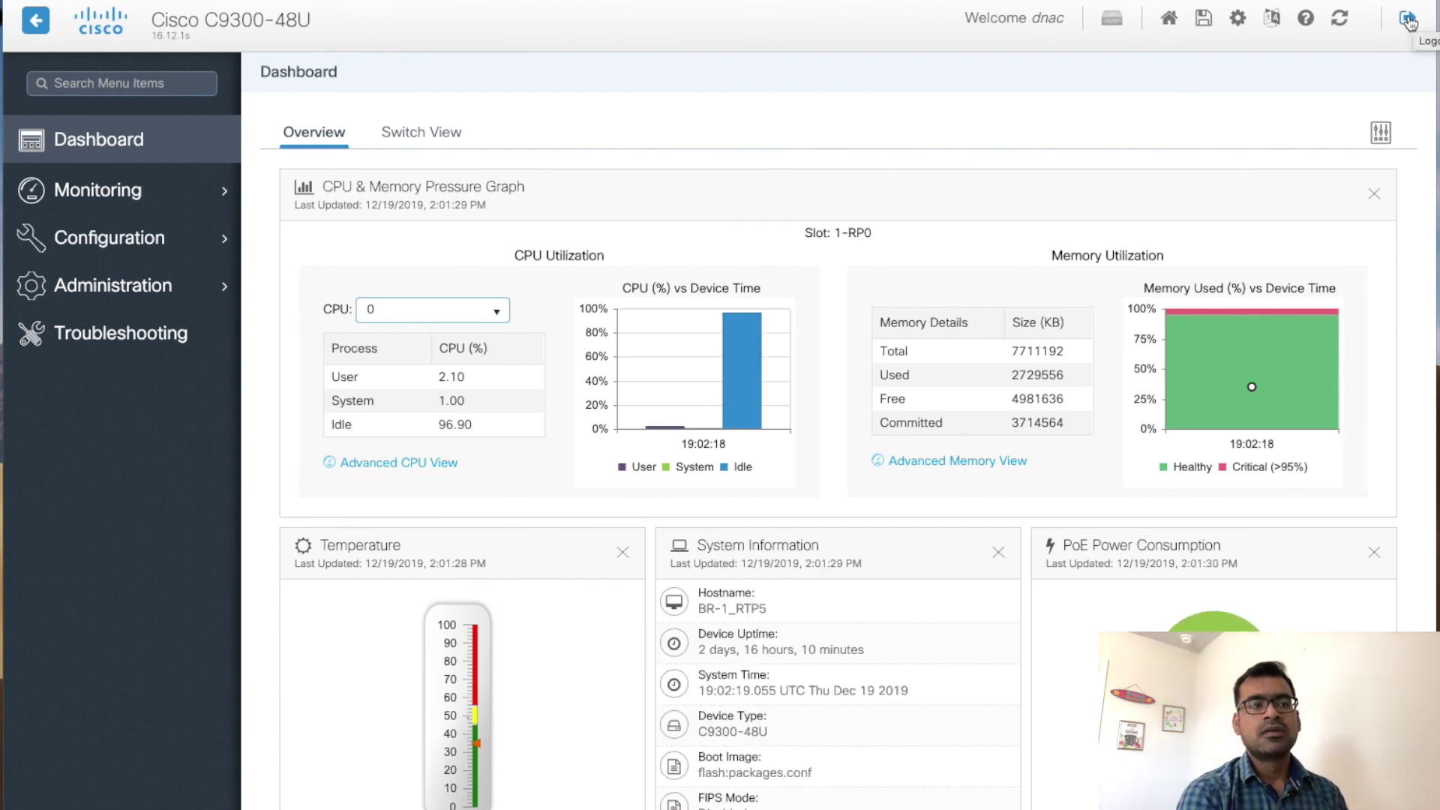
left_click(1409, 21)
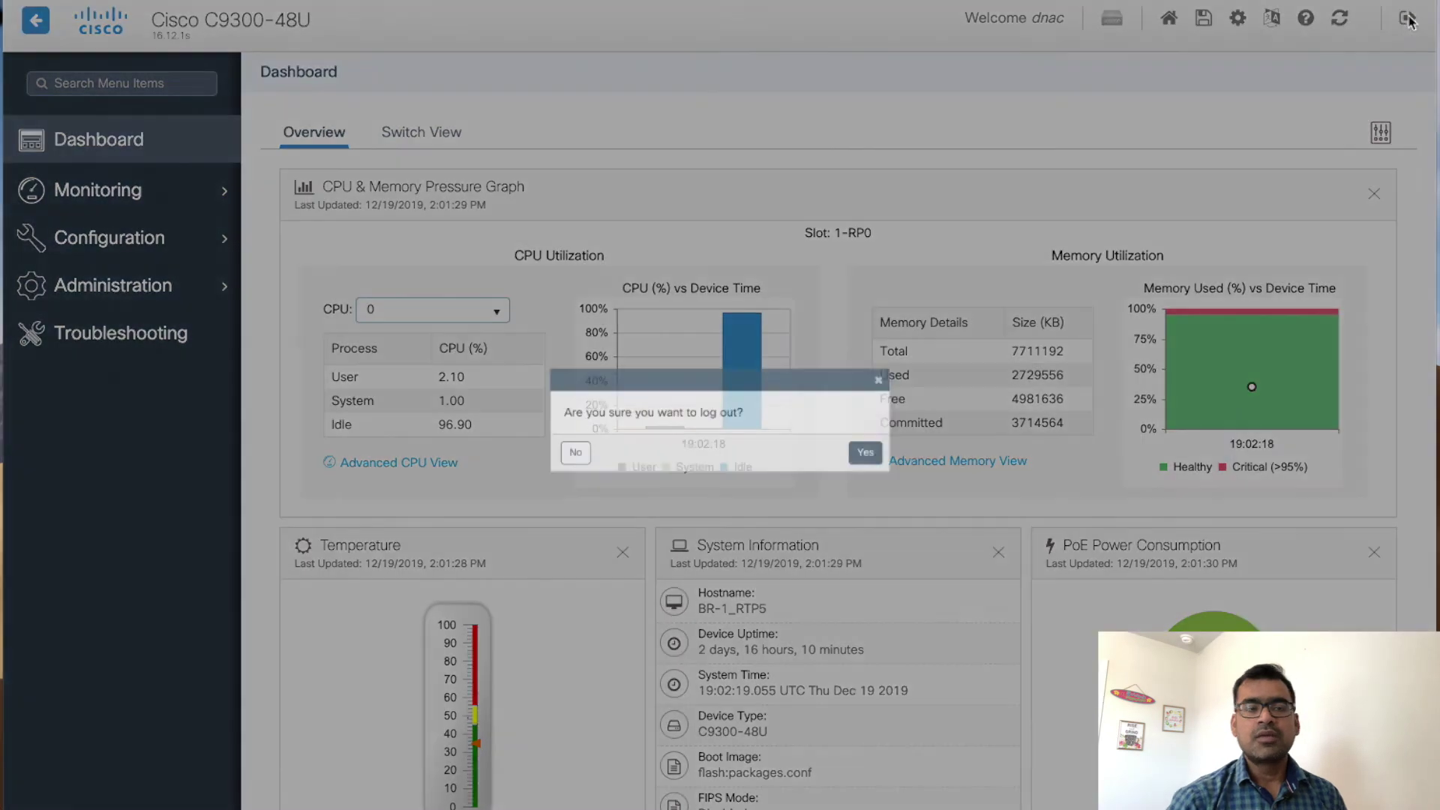
left_click(942, 471)
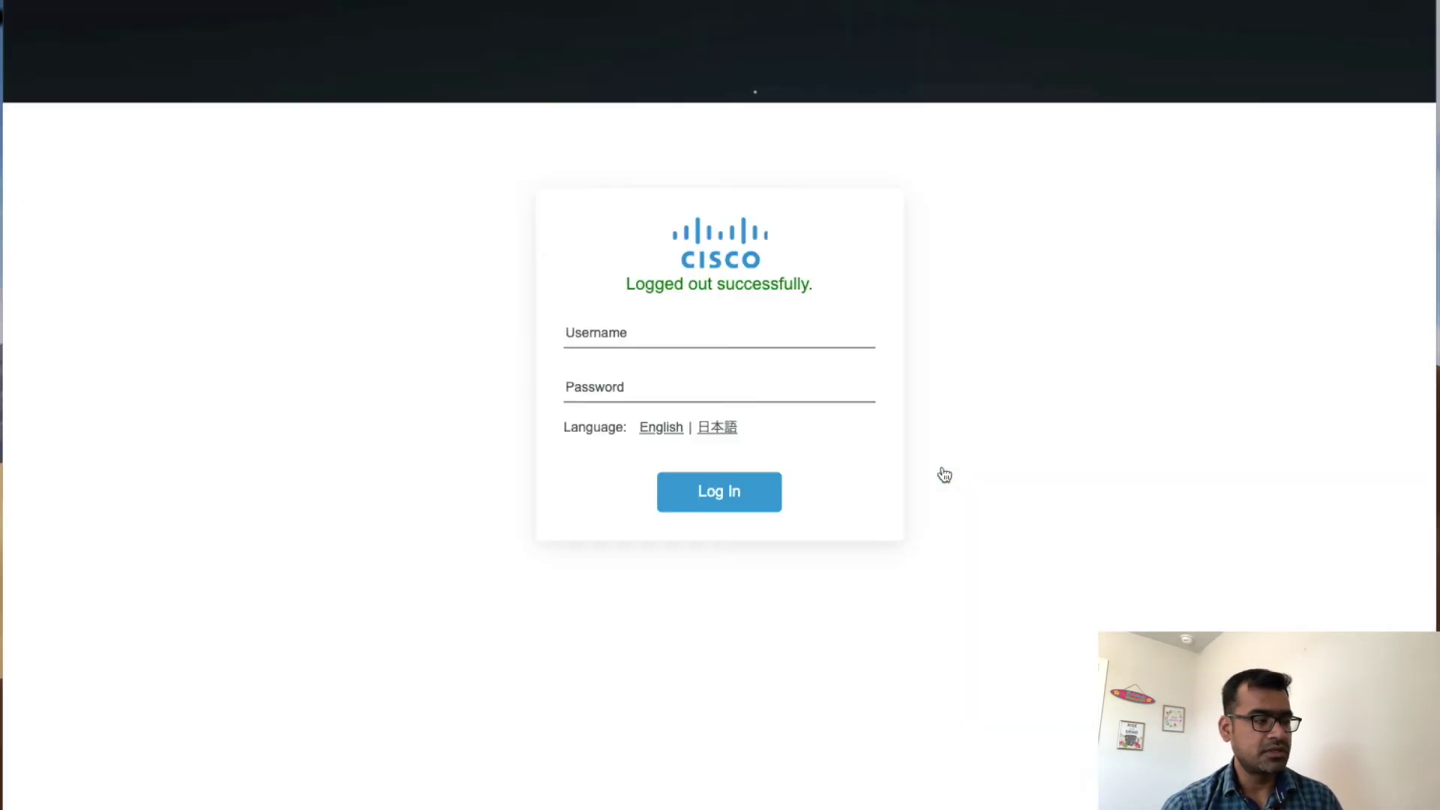